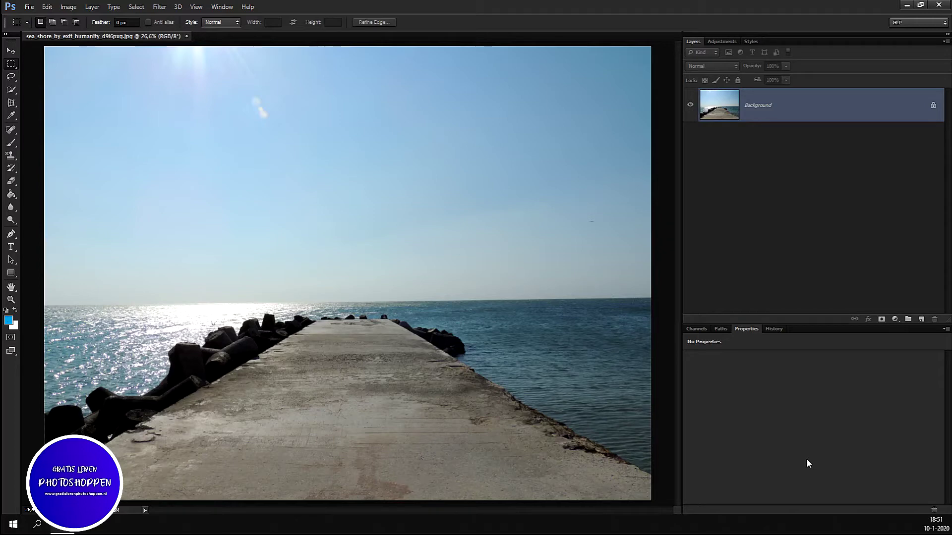
- Quick-select the sky down to the horizon, enlarging the brush to about 100
scroll(374, 379, "down", 1)
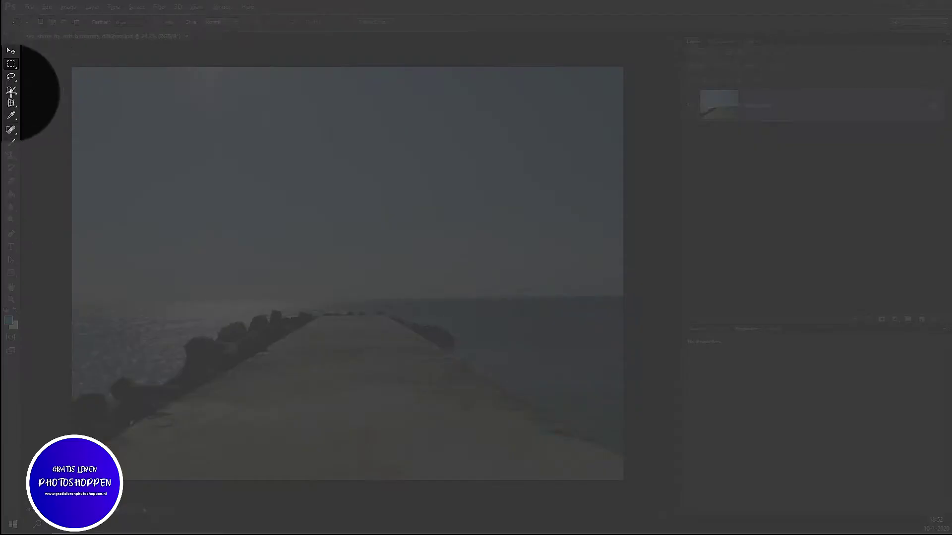
left_click(12, 93)
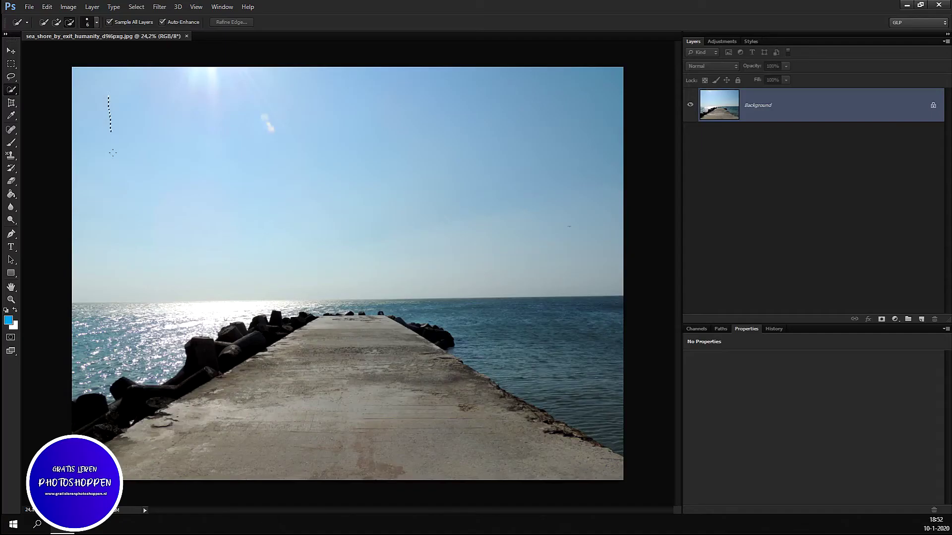
left_click_drag(297, 235, 592, 252)
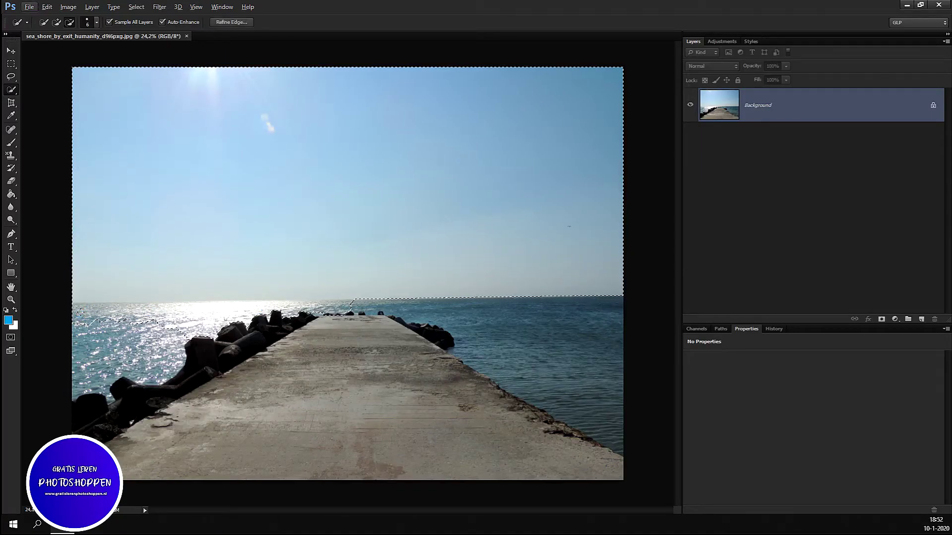
key("alt")
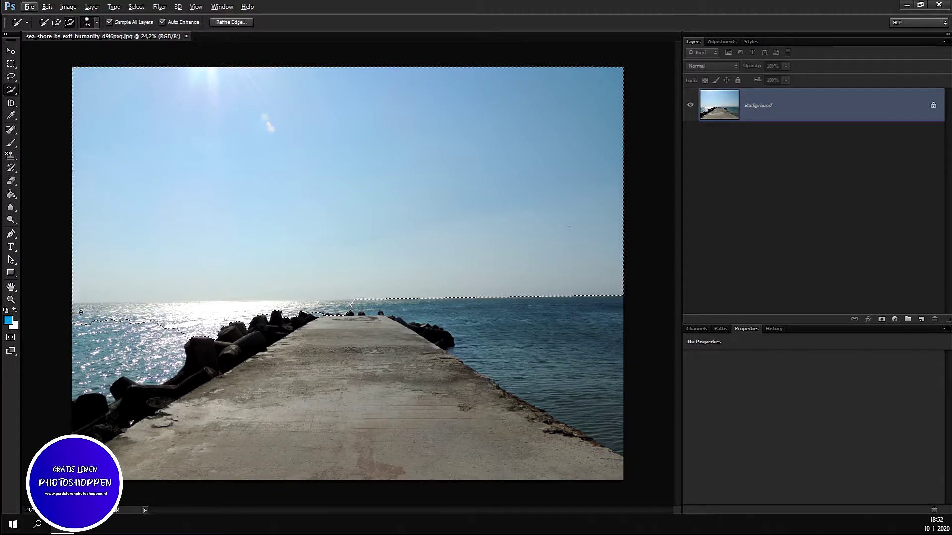
key("bracketright")
key("bracketright")
key("bracketright")
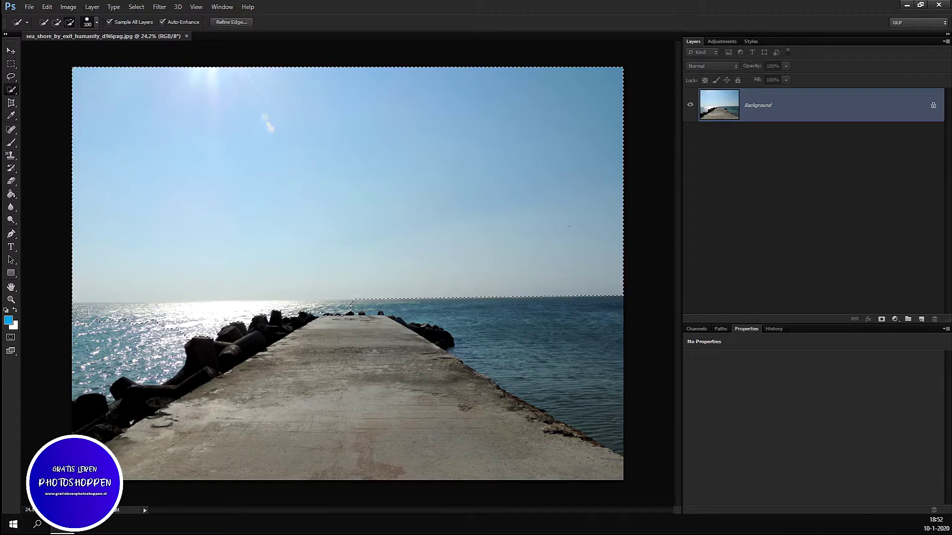
mouse_move(83, 311)
left_mouse_down()
mouse_move(341, 317)
mouse_move(348, 307)
mouse_move(307, 310)
left_mouse_up()
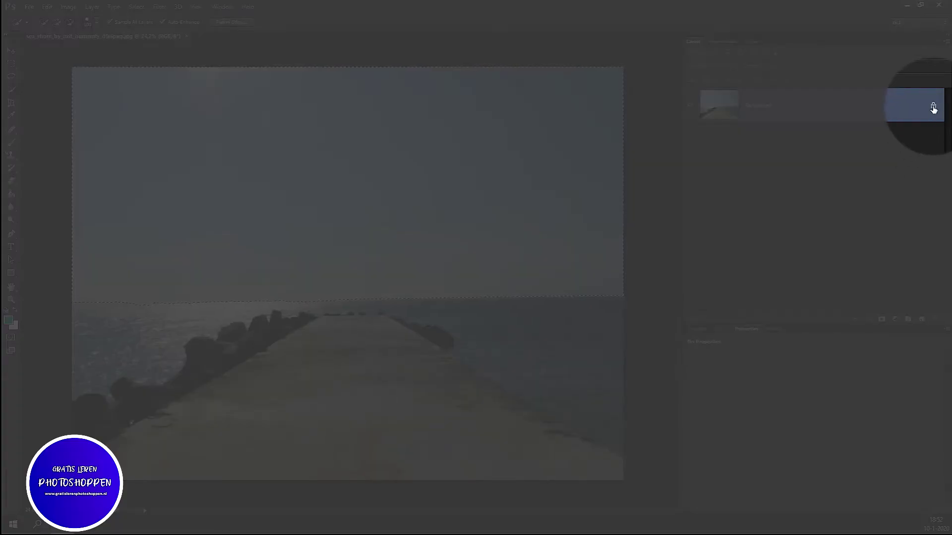
- Convert the Background into Layer 0, delete the selected sky, and deselect
double_click(933, 109)
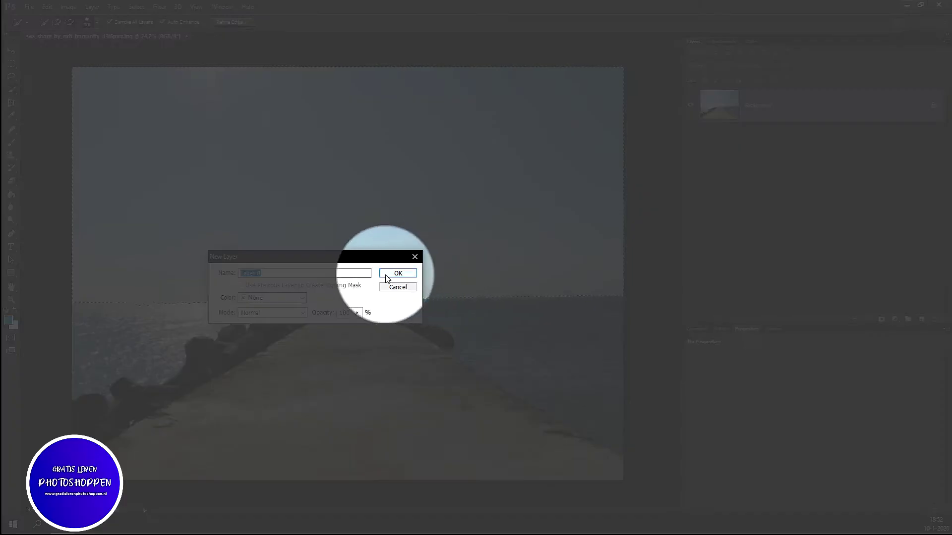
left_click(398, 273)
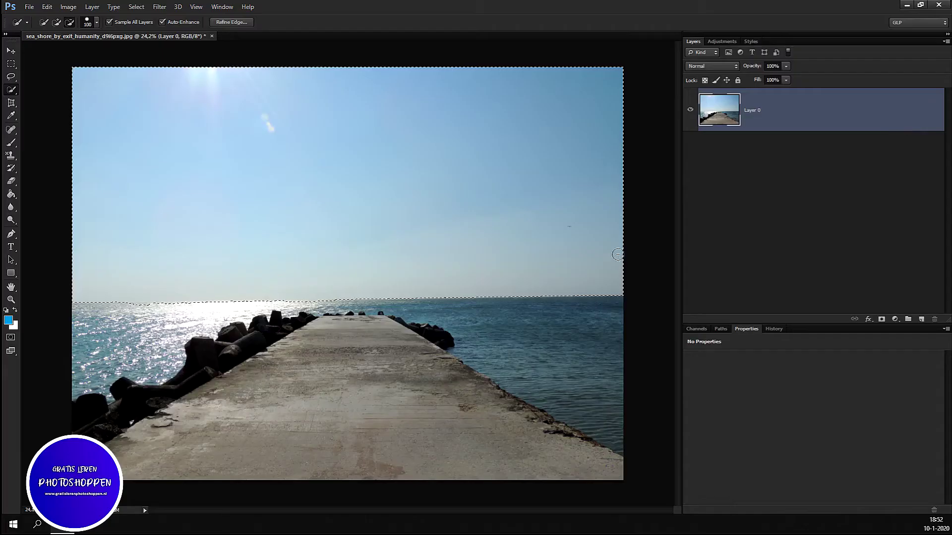
key("Delete")
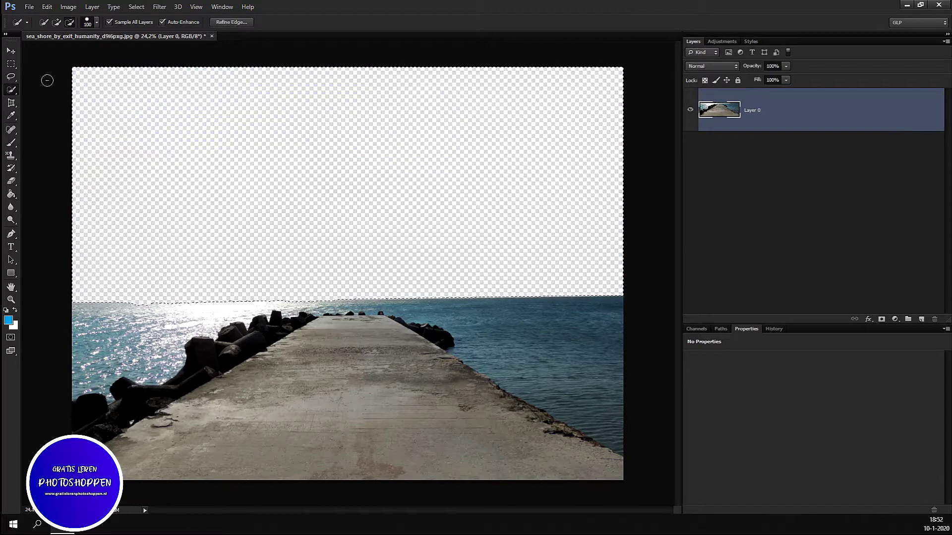
left_click(11, 64)
key("ctrl+d")
scroll(200, 336, "up", 1)
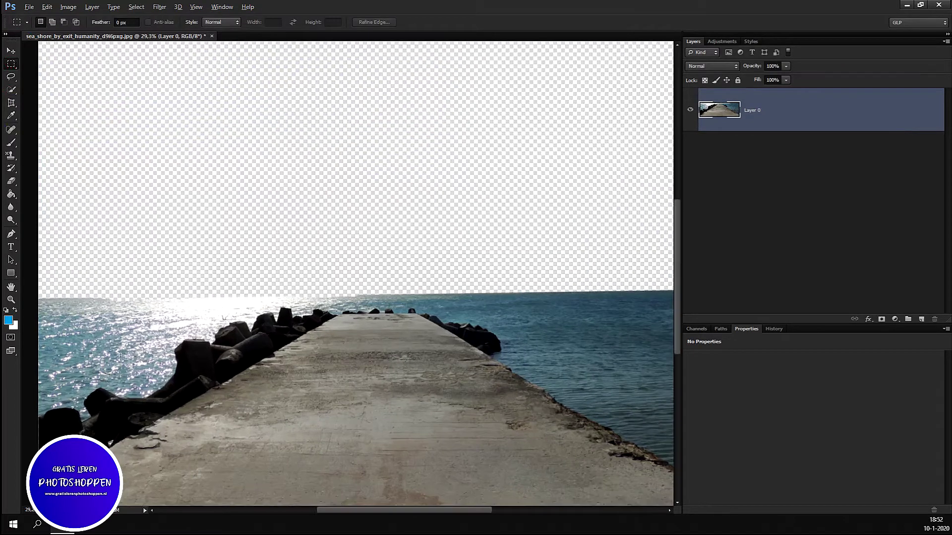
- Quick-select the sea right and left of the pier, following the pier and rock edges
scroll(200, 337, "down", 1)
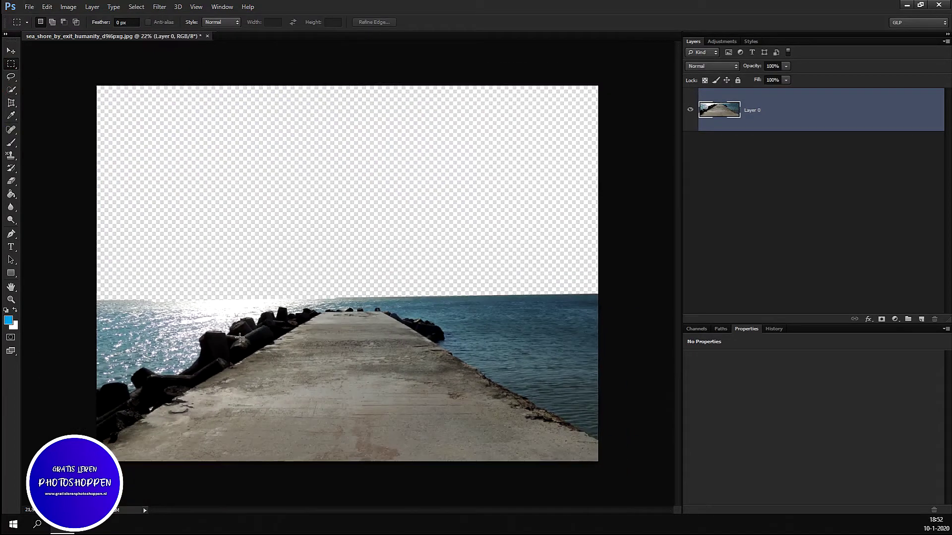
left_click(16, 91)
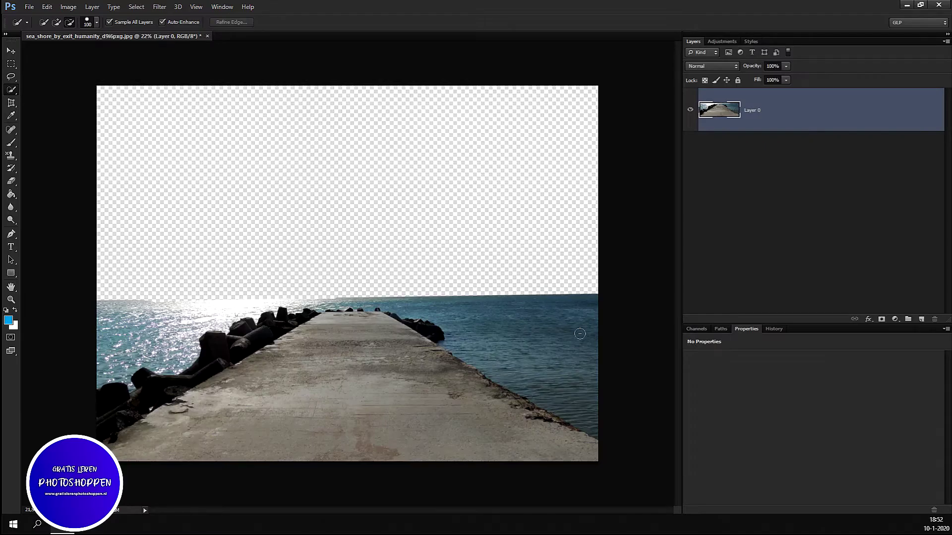
left_click_drag(579, 334, 459, 314)
left_click_drag(411, 310, 420, 325)
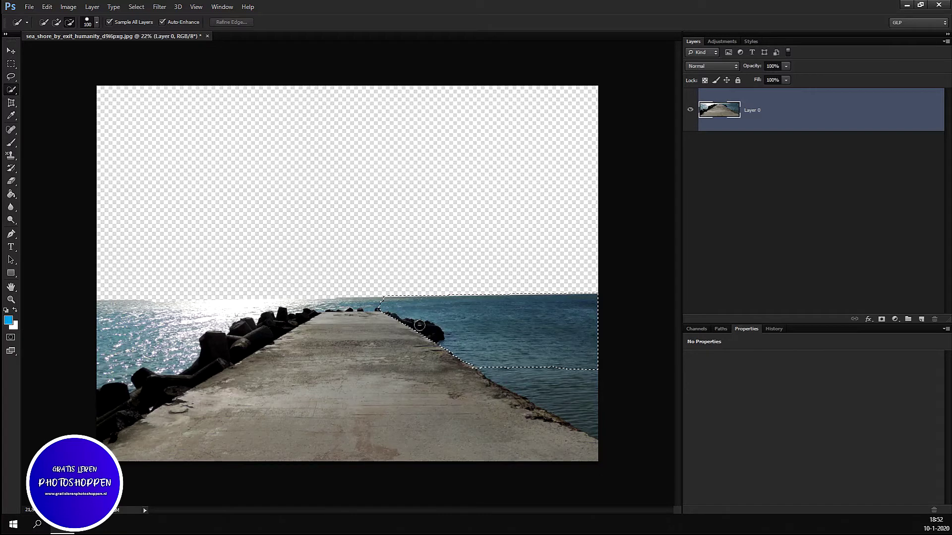
left_click_drag(495, 369, 539, 391)
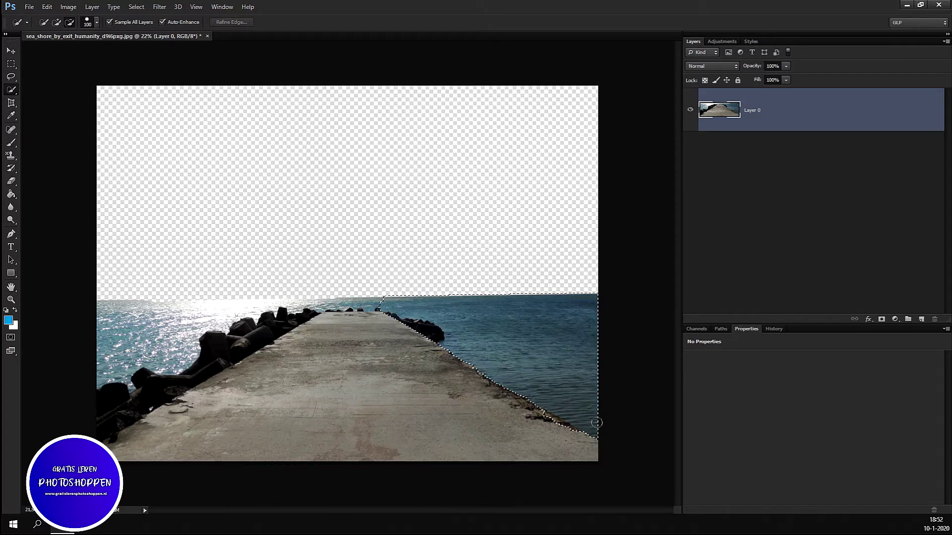
left_click_drag(403, 305, 254, 304)
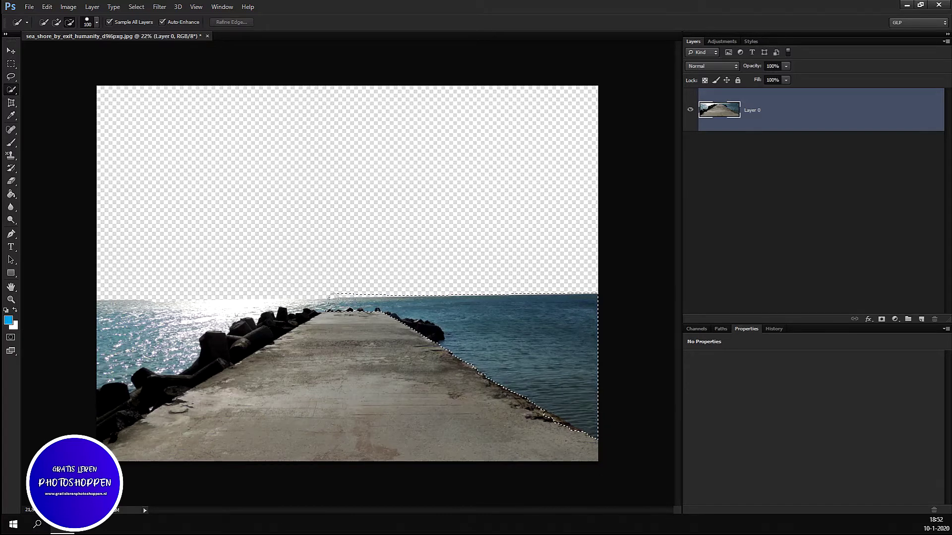
left_click_drag(186, 337, 106, 327)
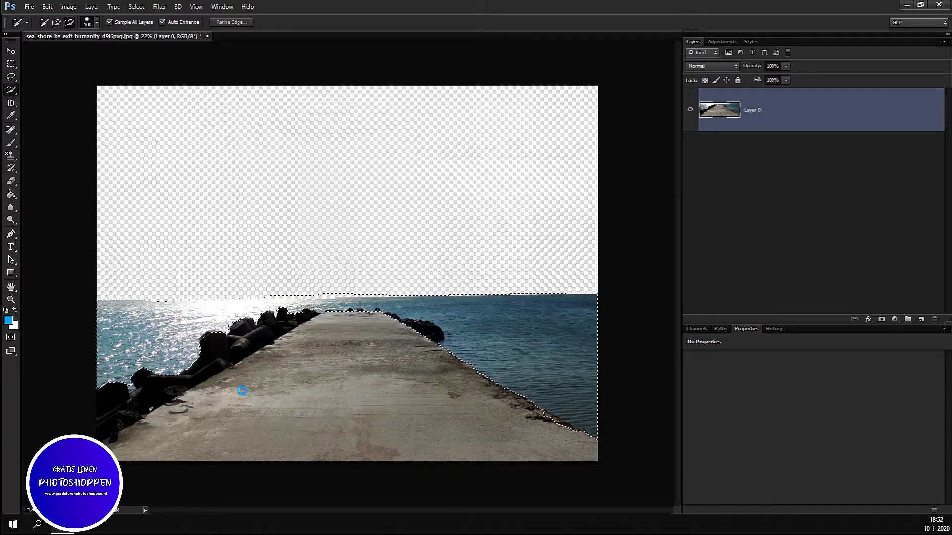
- Trim the sea selection around the dark rocks and extend its top past the horizon
scroll(248, 337, "up", 3)
scroll(248, 337, "up", 2)
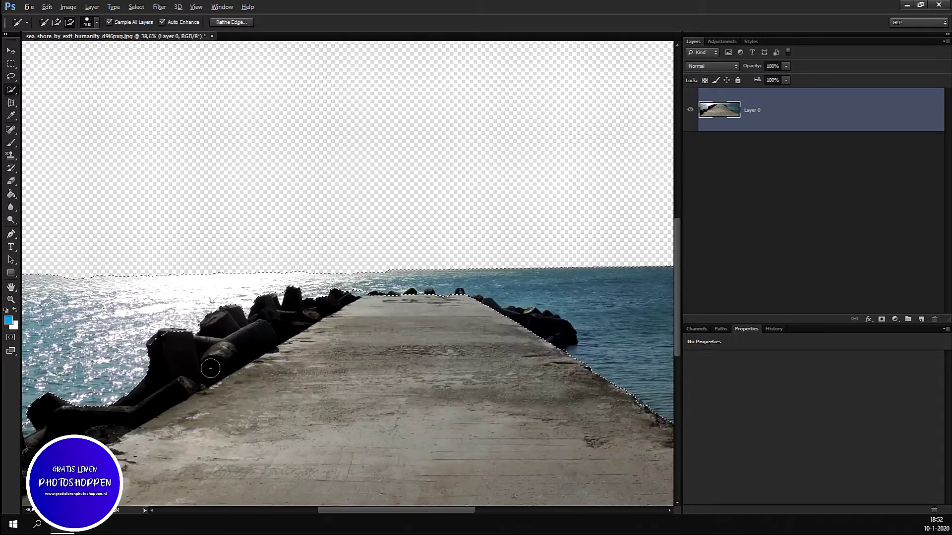
left_click(164, 344)
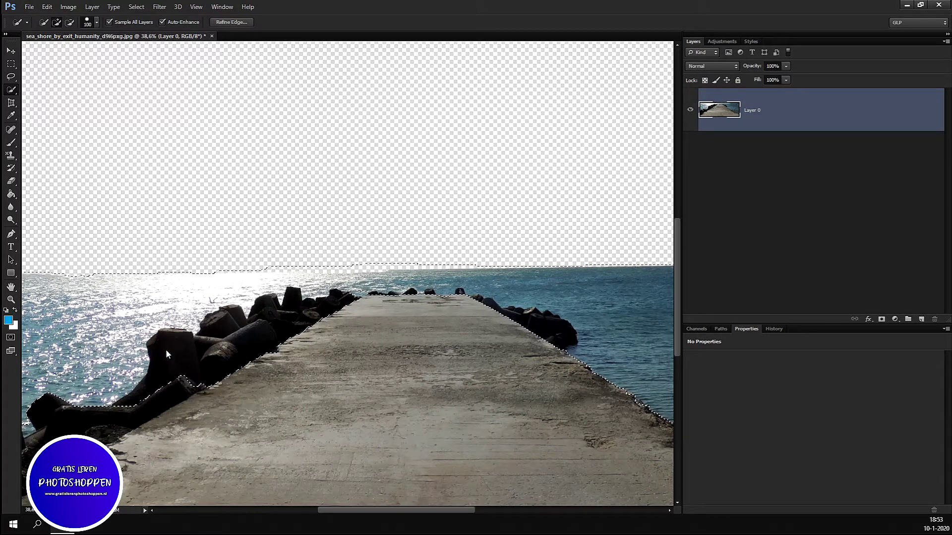
left_click(182, 340, "alt")
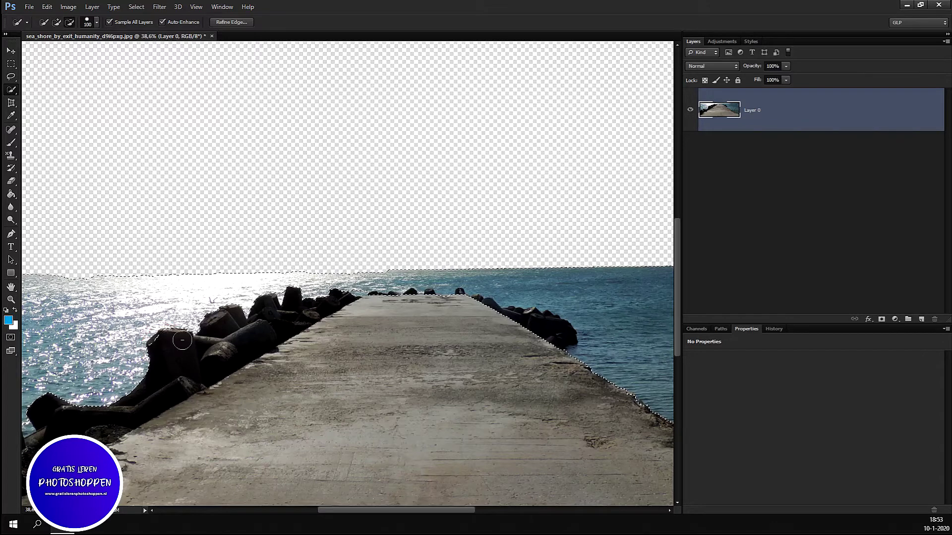
left_click(207, 366, "alt")
scroll(351, 271, "up", 3)
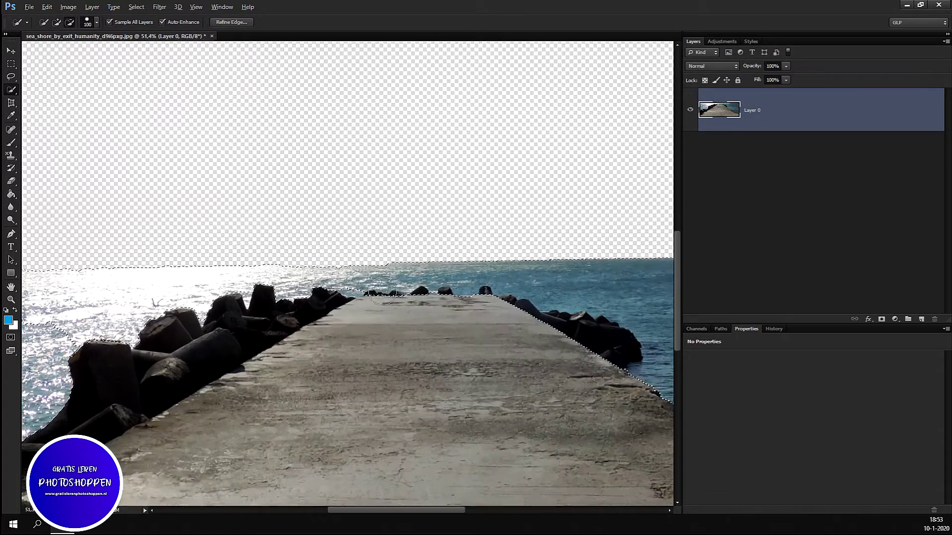
left_click(343, 276)
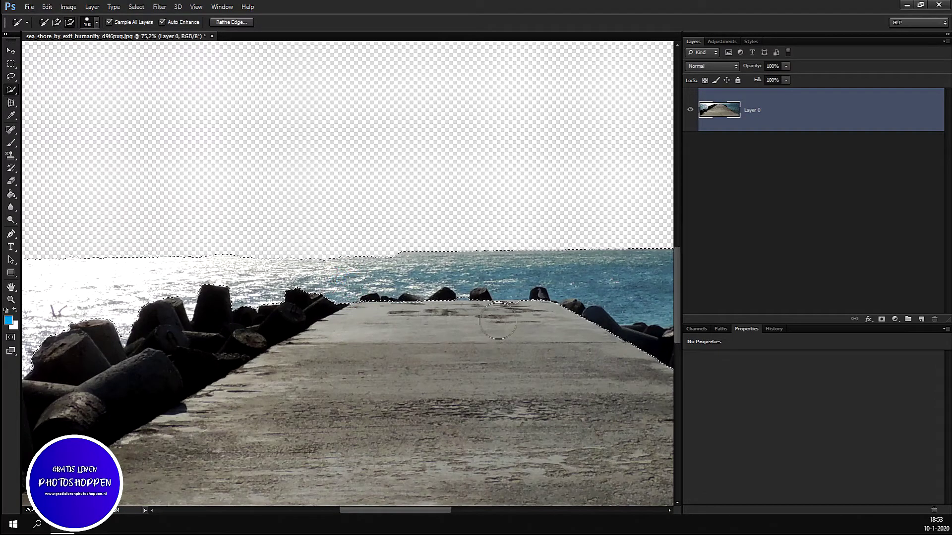
left_click(514, 321)
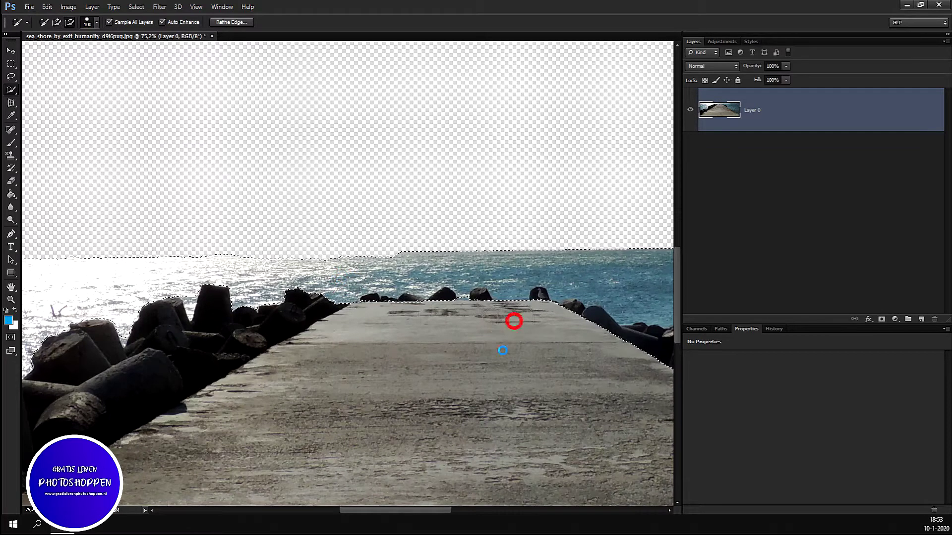
left_click(456, 278)
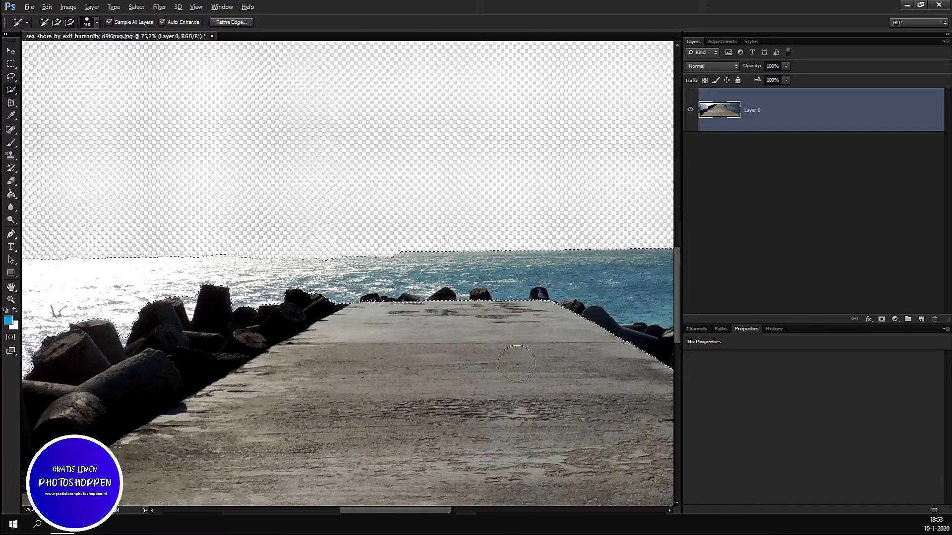
- Refine the sea selection at the top of the left rock
scroll(534, 370, "down", 5)
scroll(174, 397, "up", 3)
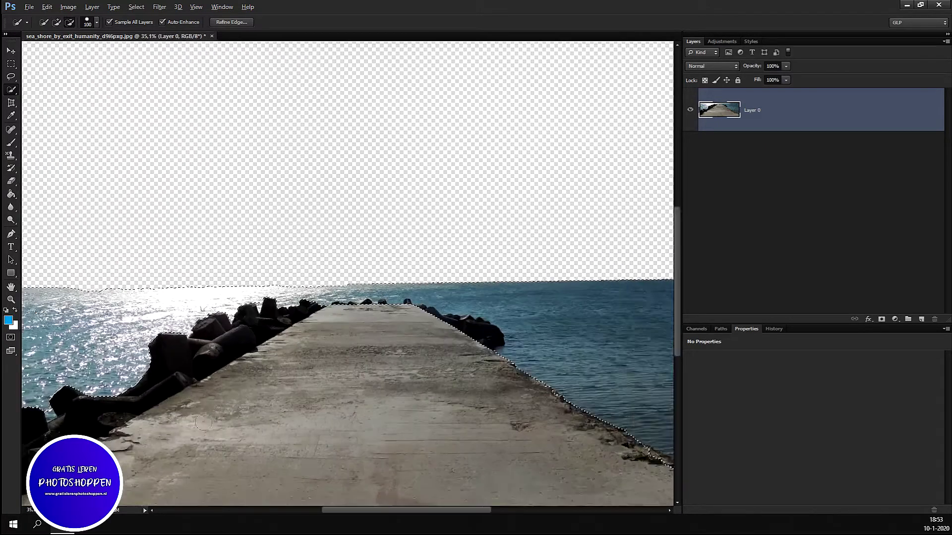
scroll(175, 396, "up", 2)
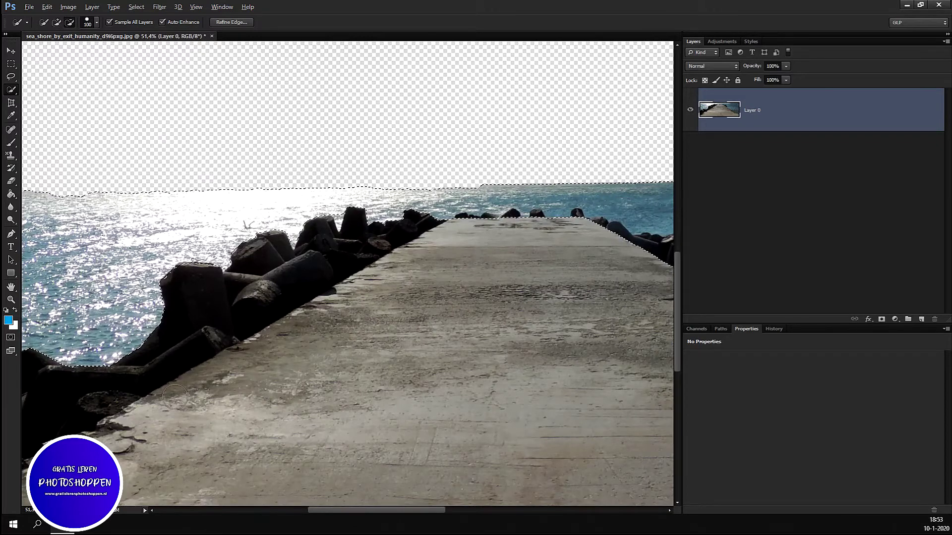
scroll(168, 361, "up", 1)
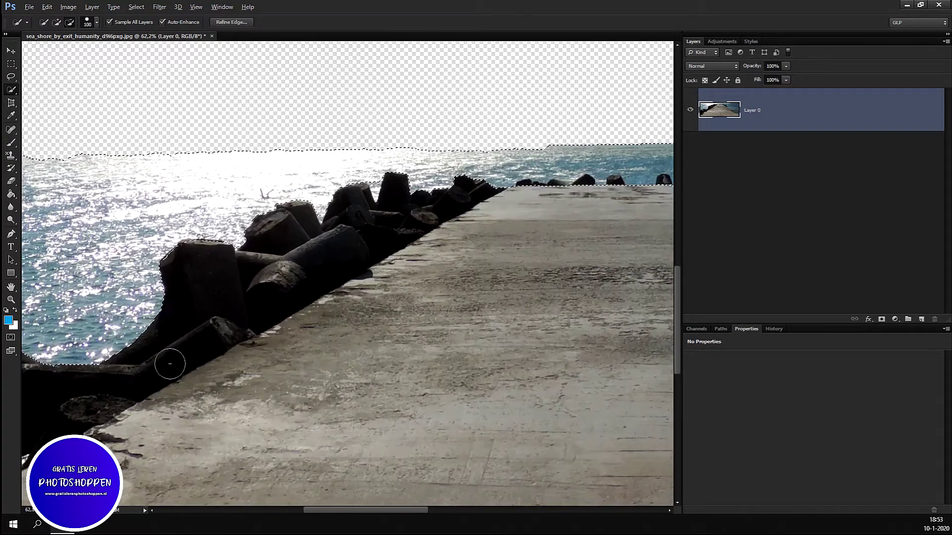
left_click(188, 255)
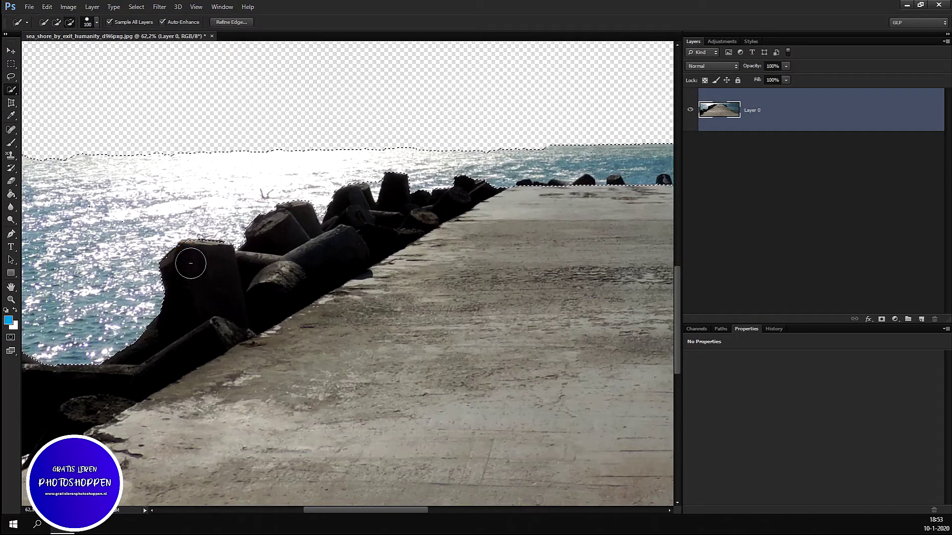
left_click(187, 255)
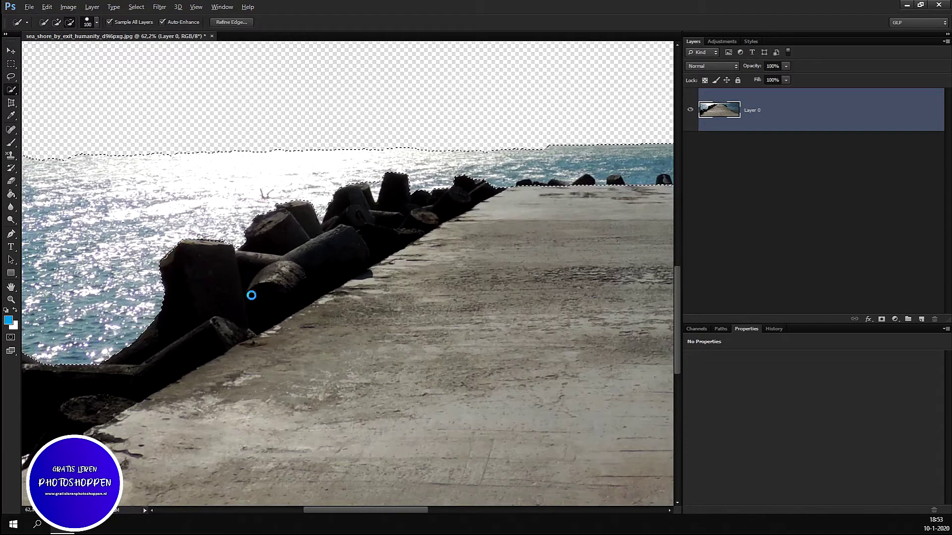
- Shrink the brush, refine the selection around the left rock, and fit the image on screen
scroll(170, 362, "down", 2)
scroll(85, 410, "up", 2)
scroll(91, 393, "up", 1)
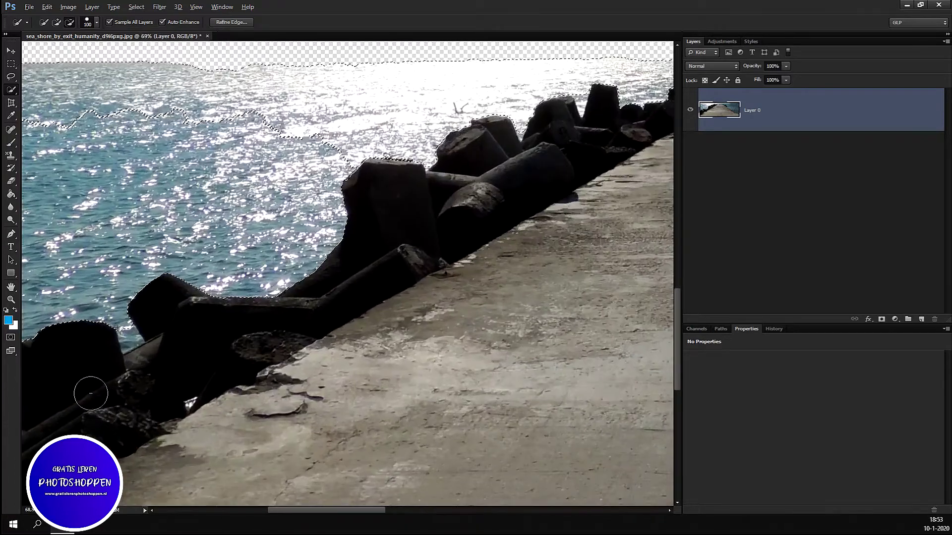
key("alt")
left_click_drag(123, 351, 123, 328)
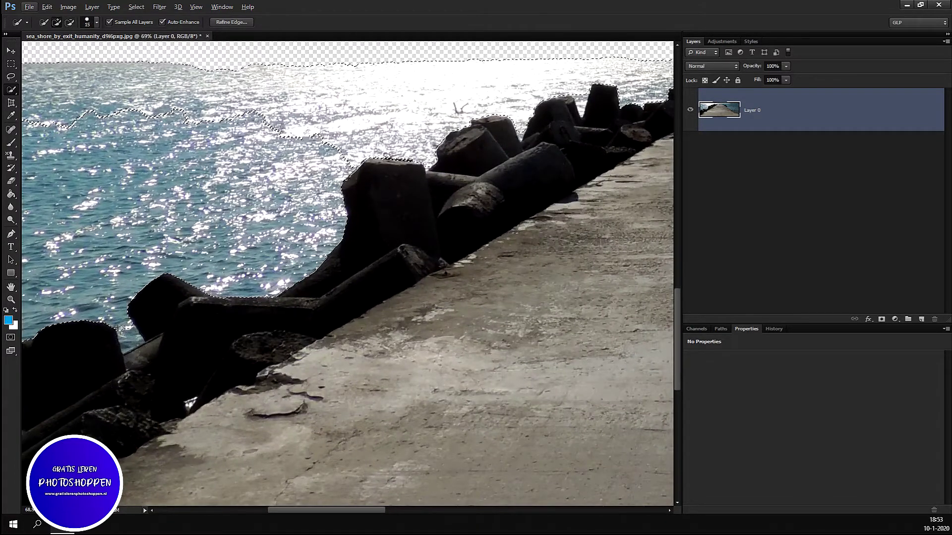
left_click_drag(126, 342, 175, 341)
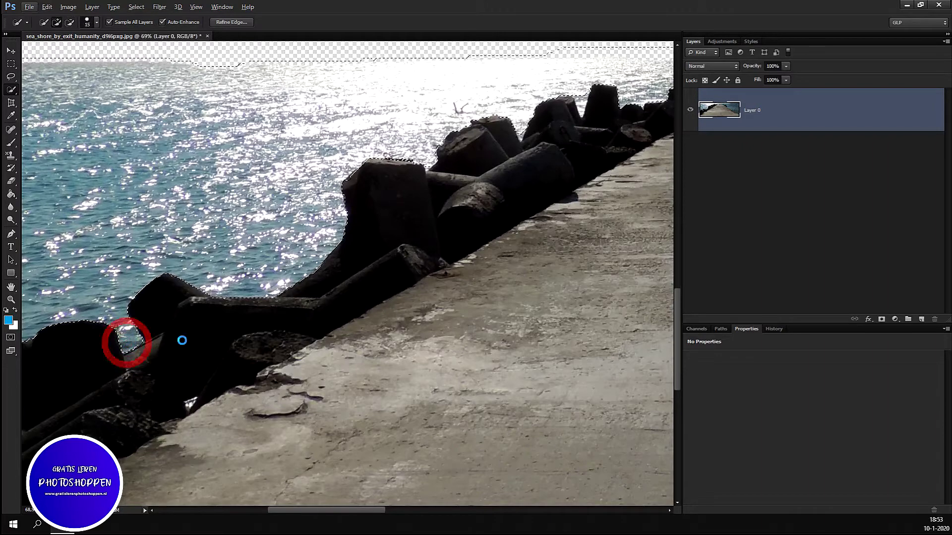
key("ctrl+0")
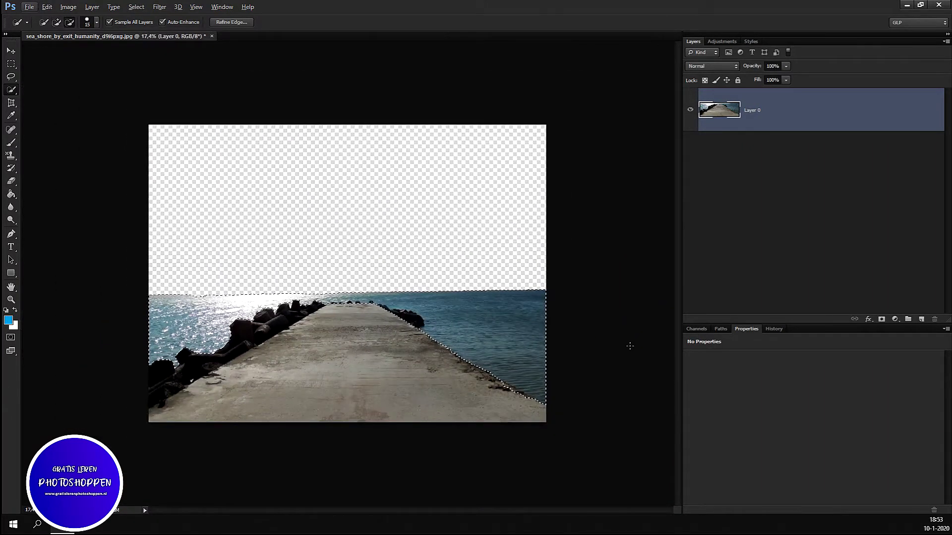
- Delete the selected sea to transparency and deselect
key("alt")
key("Delete")
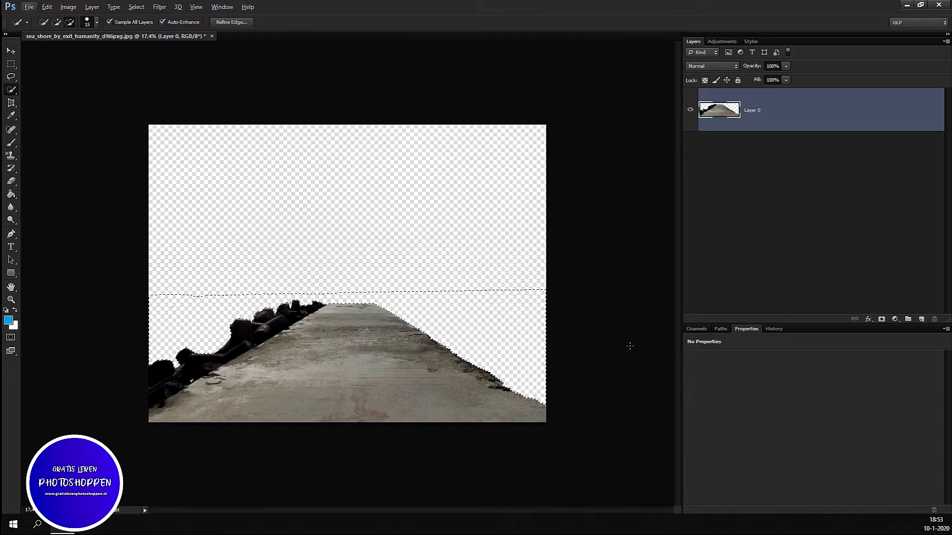
key("m")
key("ctrl+d")
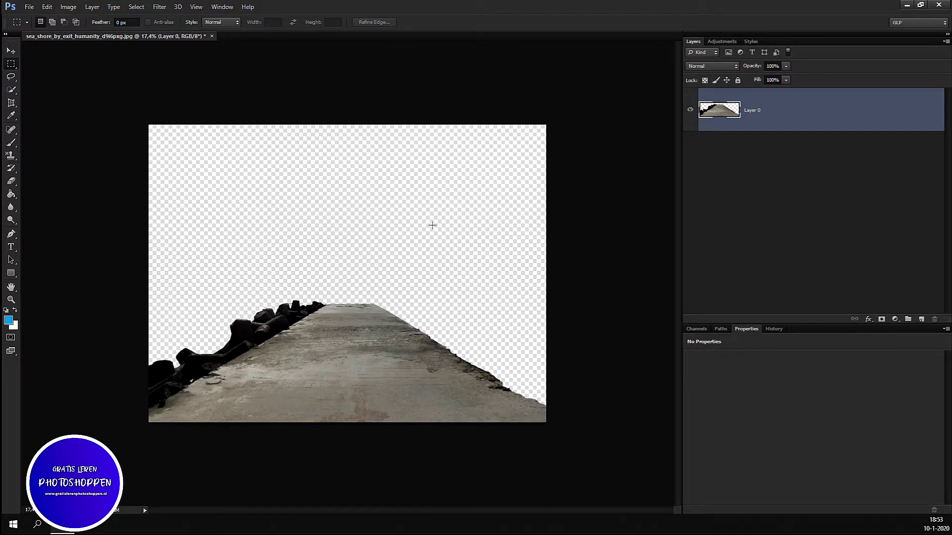
scroll(433, 225, "up", 5)
left_click_drag(417, 510, 389, 510)
scroll(367, 511, "down", 2)
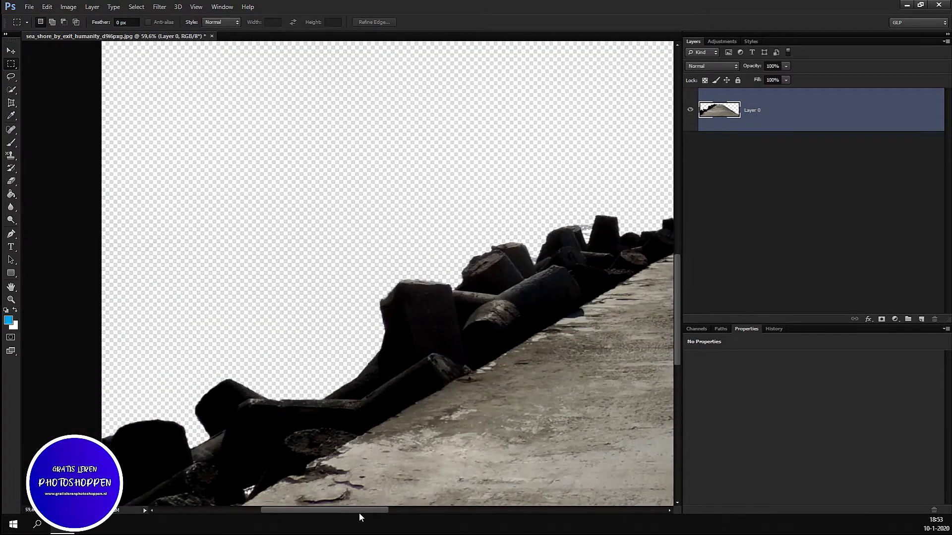
scroll(584, 306, "up", 3)
scroll(522, 258, "up", 2)
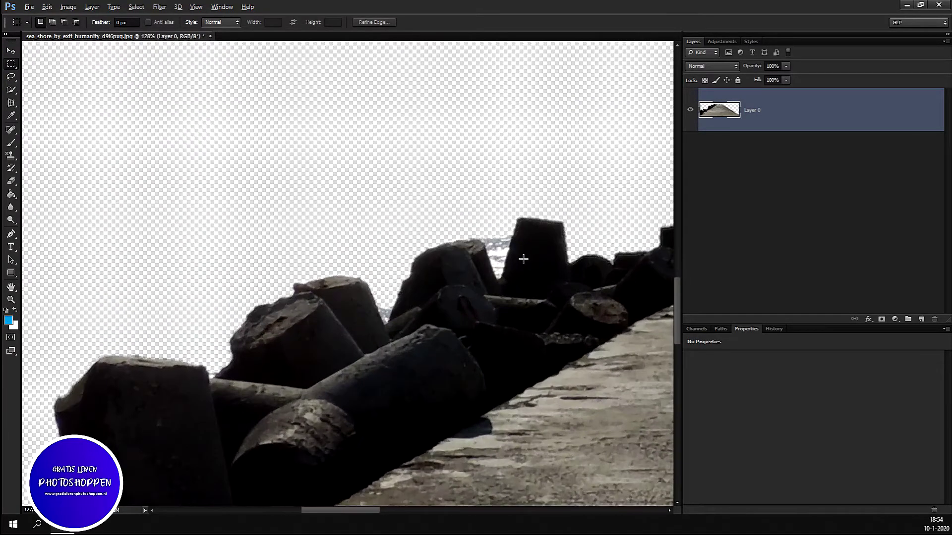
scroll(523, 258, "up", 1)
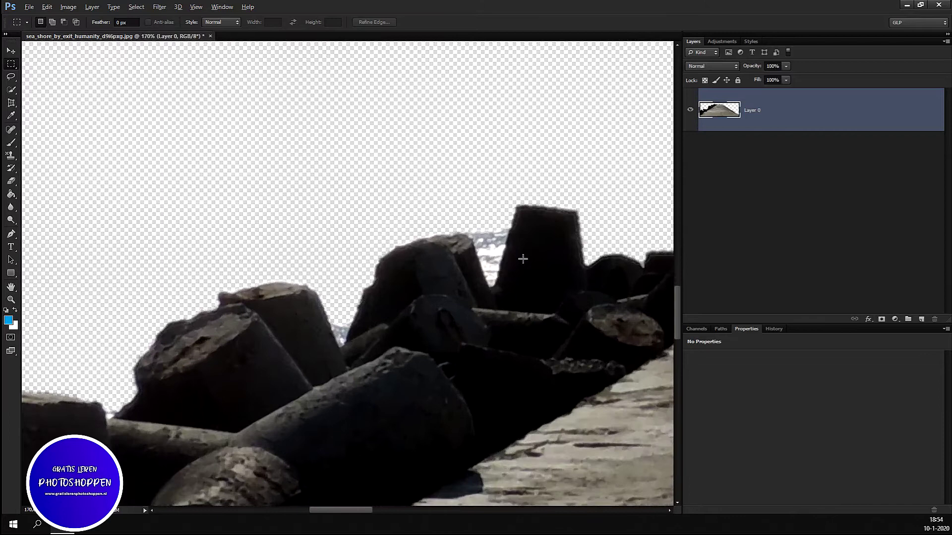
- Select and delete the leftover sea patches between the rocks and in the rock notch
left_click(16, 89)
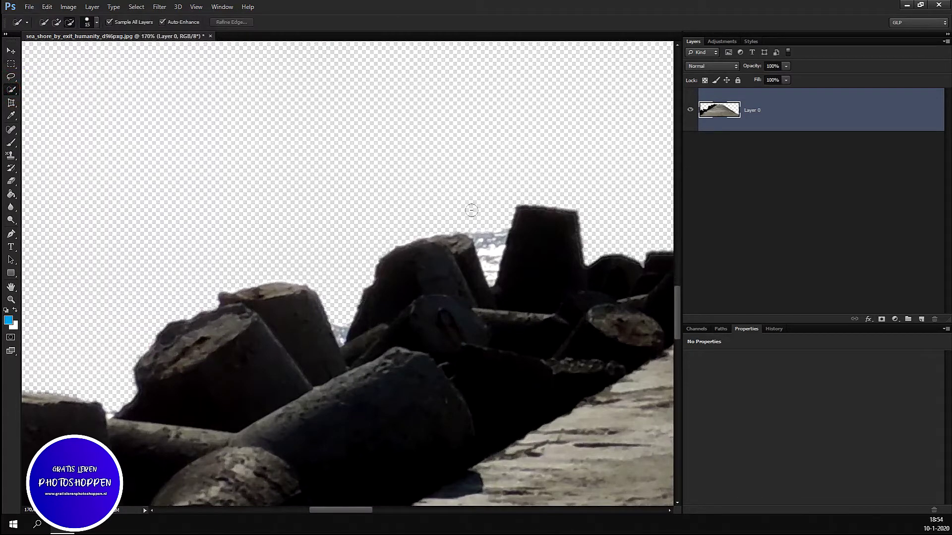
left_click_drag(488, 234, 489, 239)
left_click_drag(453, 227, 500, 200)
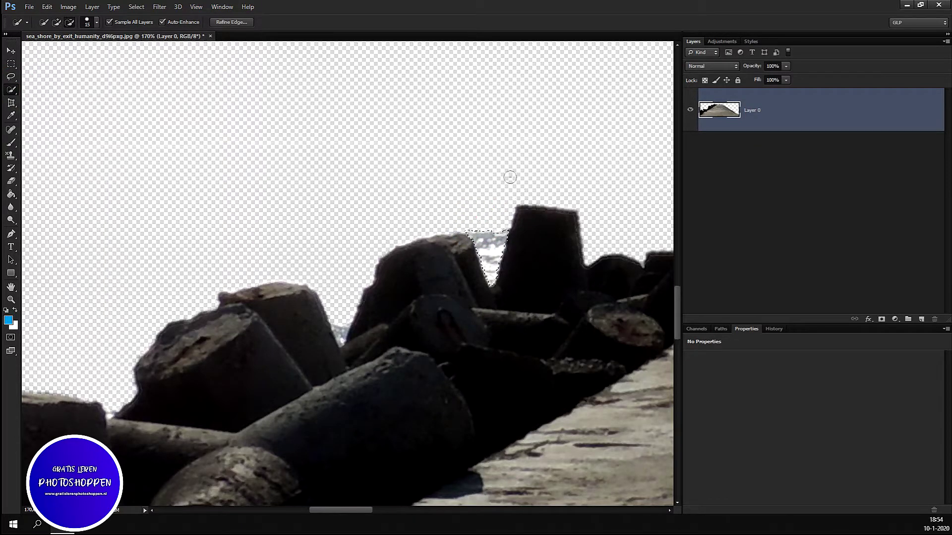
key("Delete")
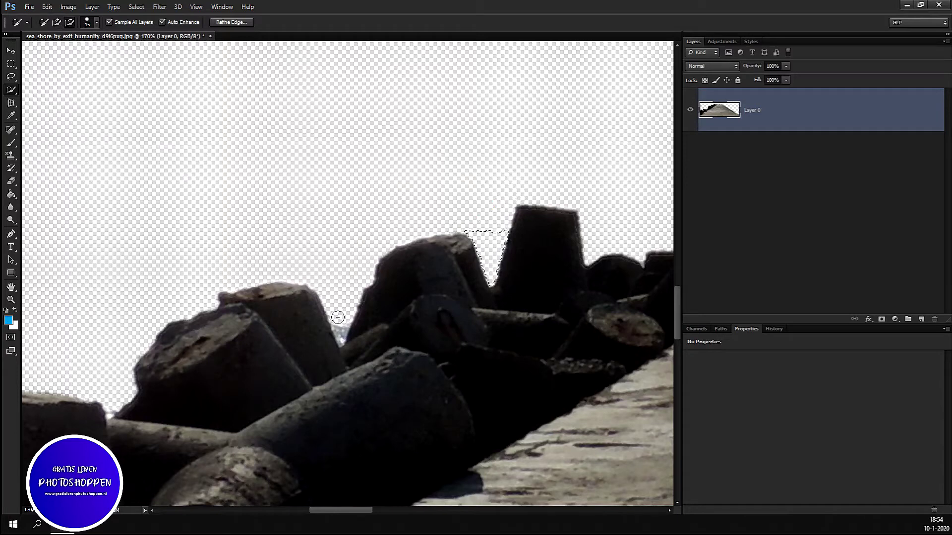
key("ctrl+d")
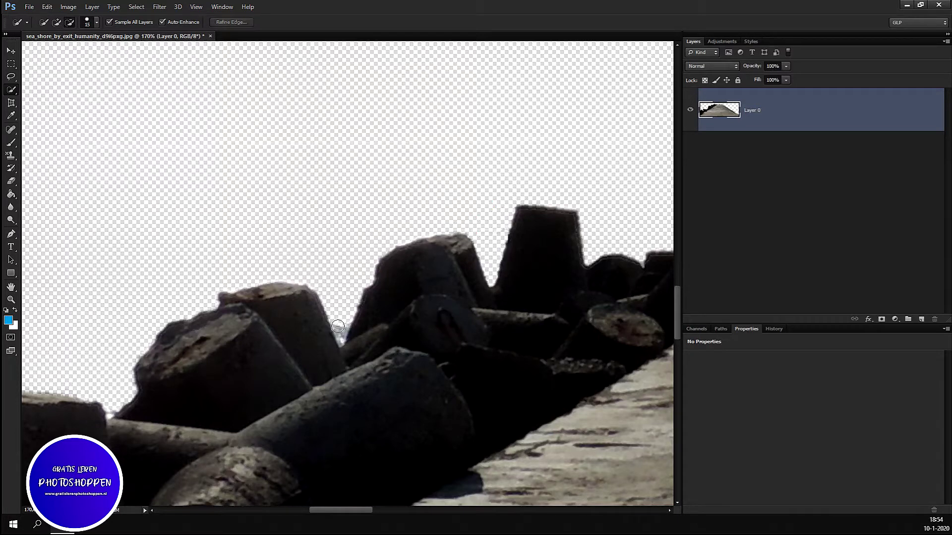
left_click_drag(342, 327, 340, 324)
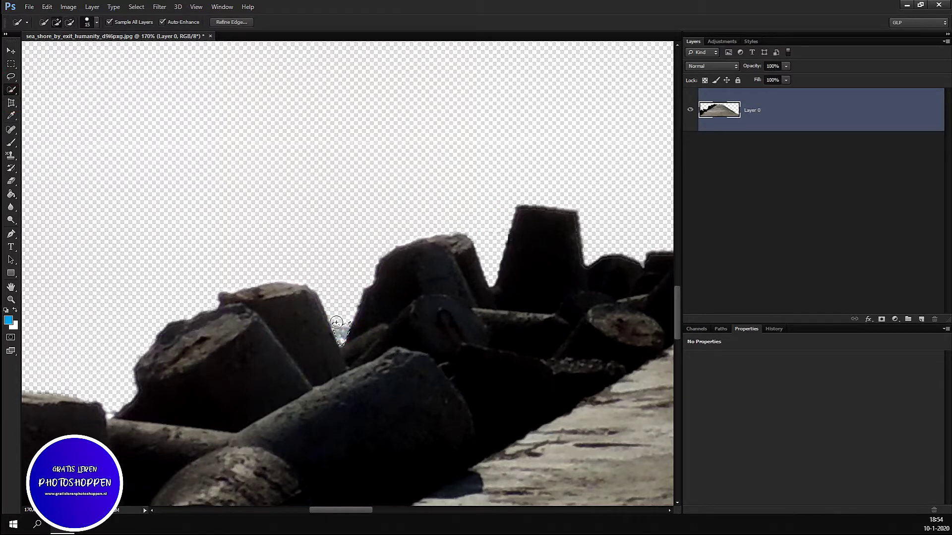
key("Delete")
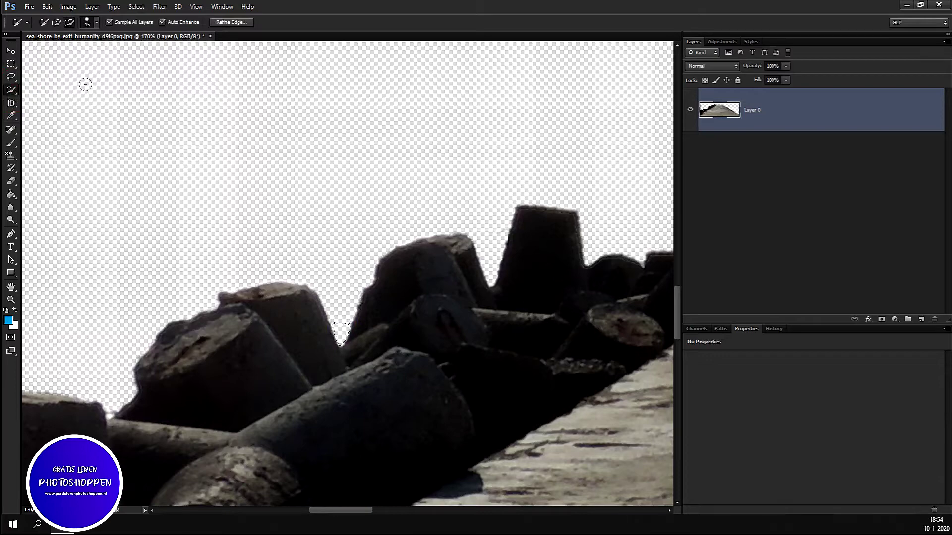
- Switch to the Rectangular Marquee tool and zoom out over the cleaned pier
left_click(11, 64)
scroll(272, 185, "down", 5)
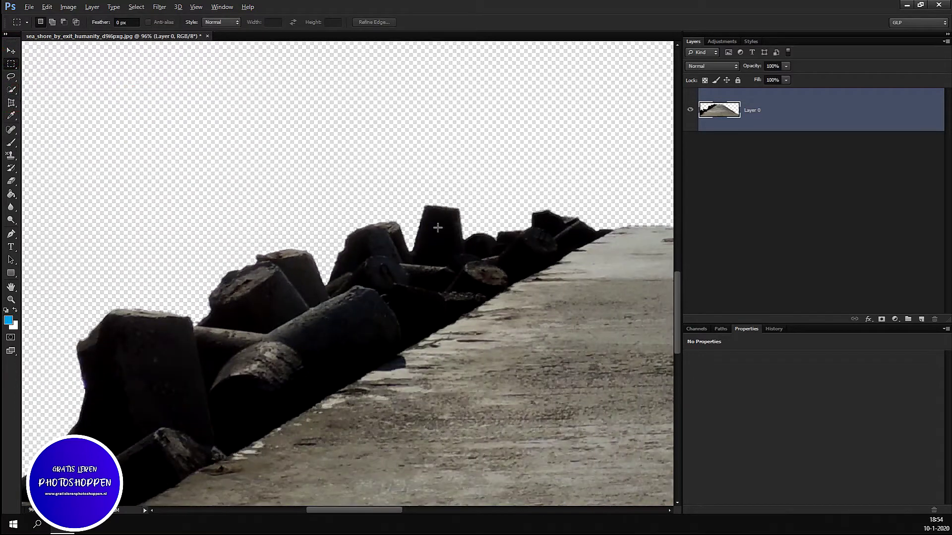
scroll(522, 293, "down", 2)
scroll(389, 375, "down", 2)
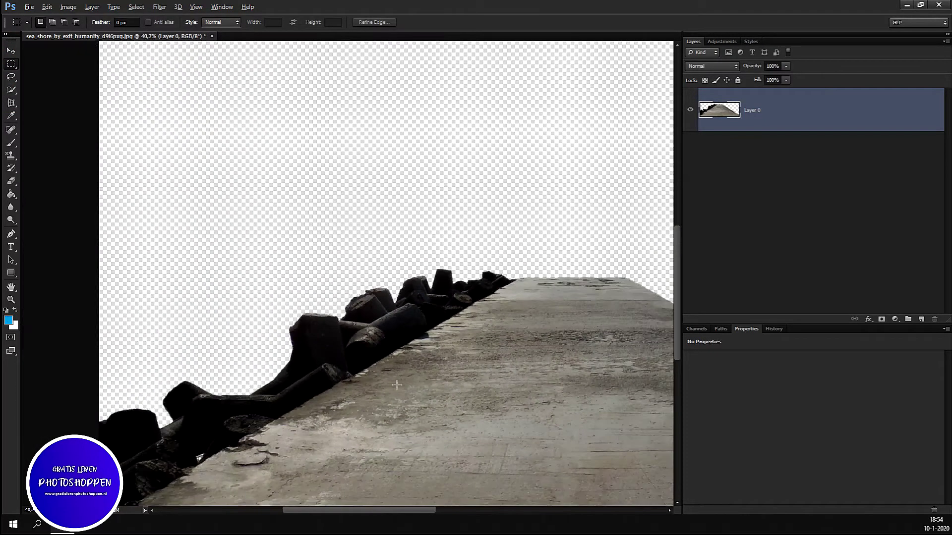
scroll(464, 377, "down", 2)
scroll(456, 362, "down", 2)
scroll(155, 431, "up", 4)
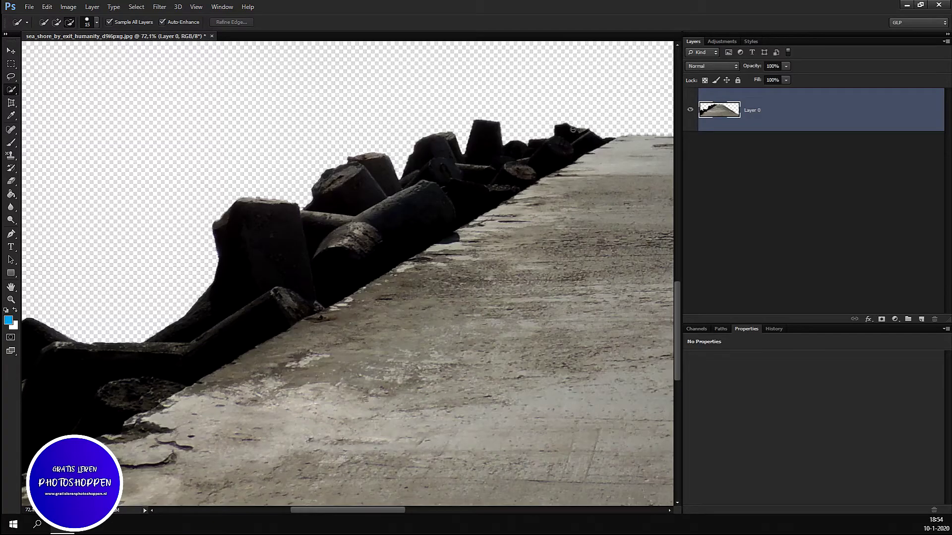
- Brush-select the rocks along the pier's left side, subtracting the concrete patch
left_click_drag(572, 129, 224, 319)
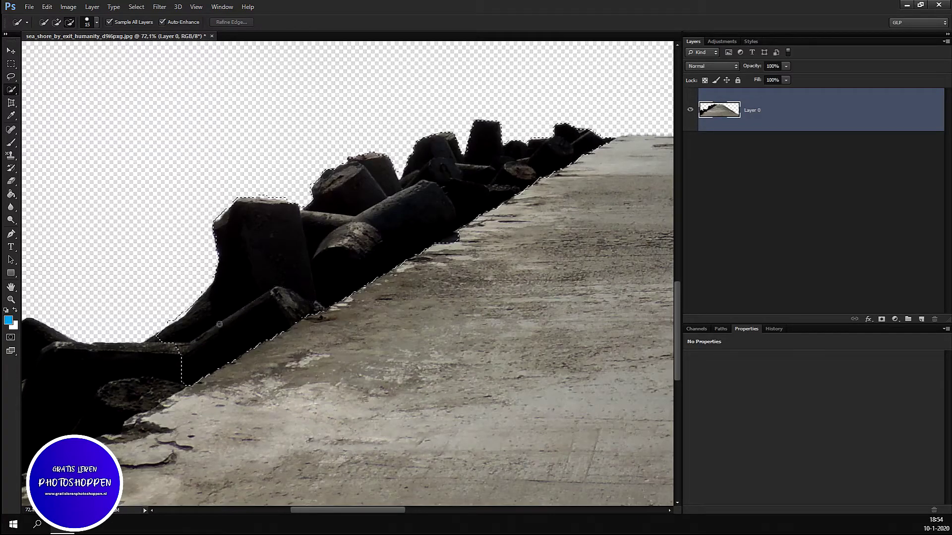
left_click_drag(159, 360, 61, 395)
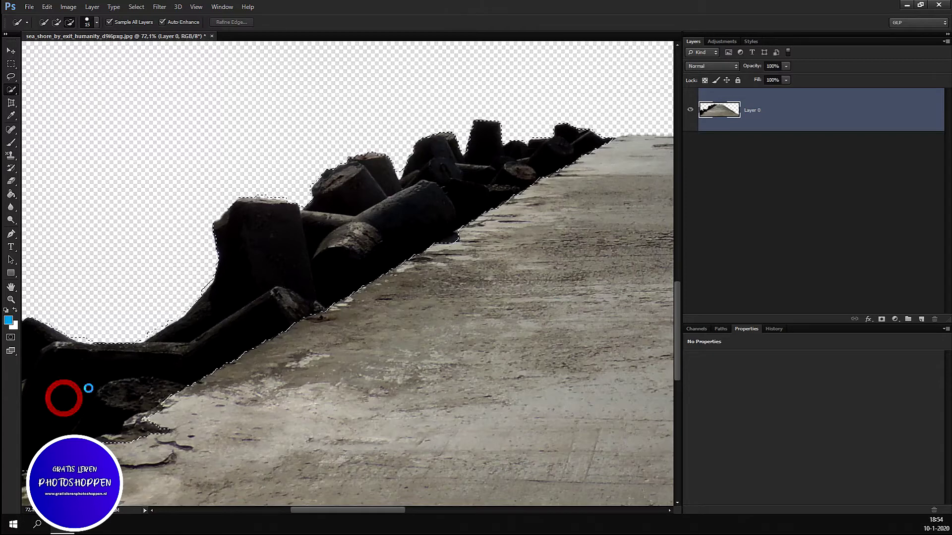
scroll(310, 353, "down", 3)
scroll(223, 377, "up", 2)
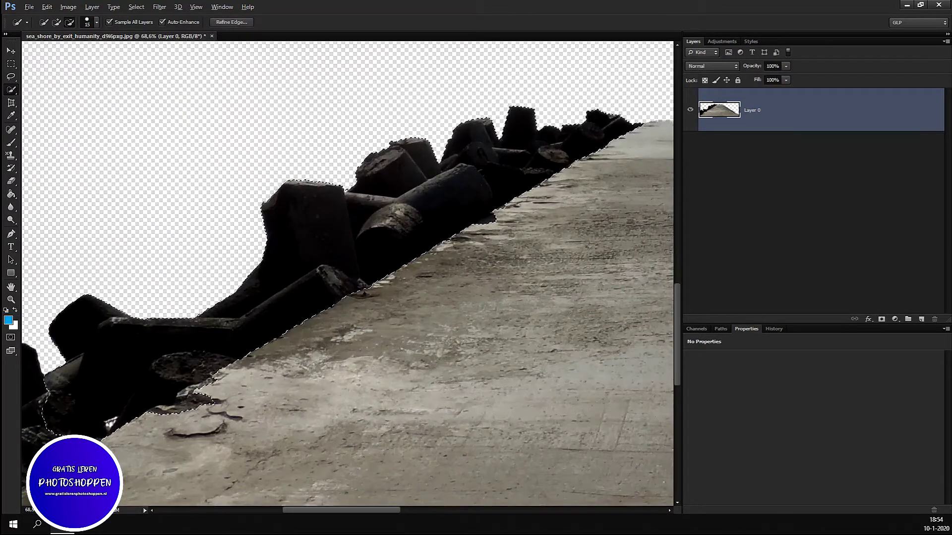
left_click_drag(217, 379, 168, 402)
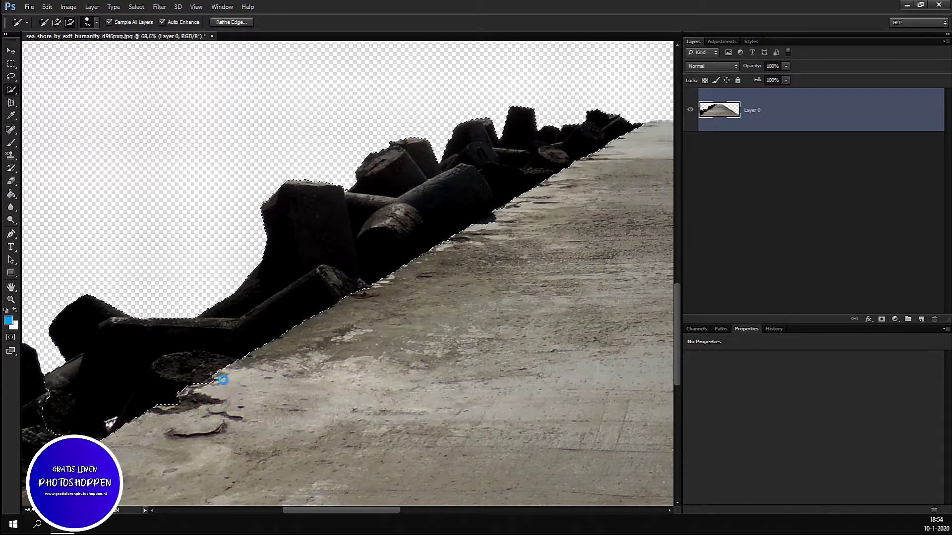
left_click(208, 388)
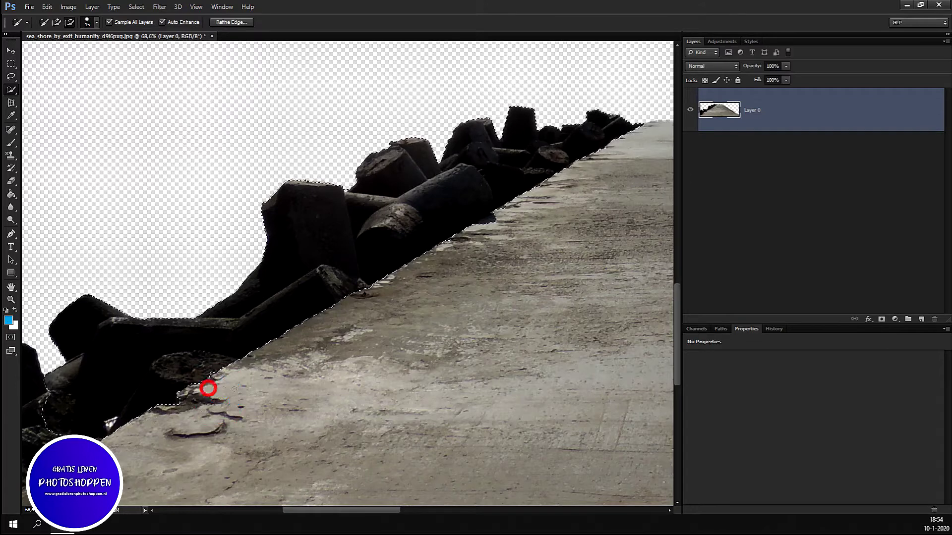
- Refine the rock selection edge along the pier's concrete and zoom out
left_click(500, 217)
left_click(547, 186)
scroll(636, 174, "down", 1)
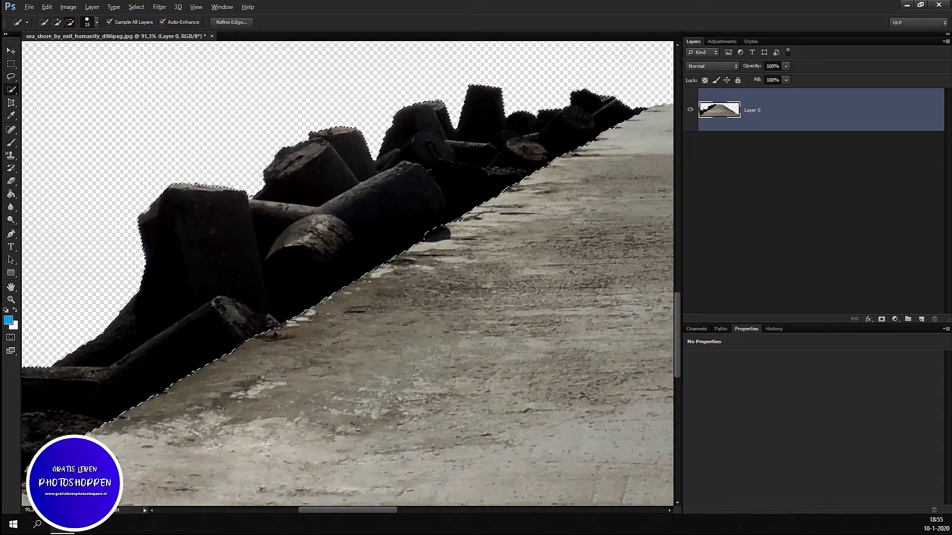
scroll(628, 203, "up", 1)
scroll(594, 204, "up", 1)
scroll(560, 203, "up", 1)
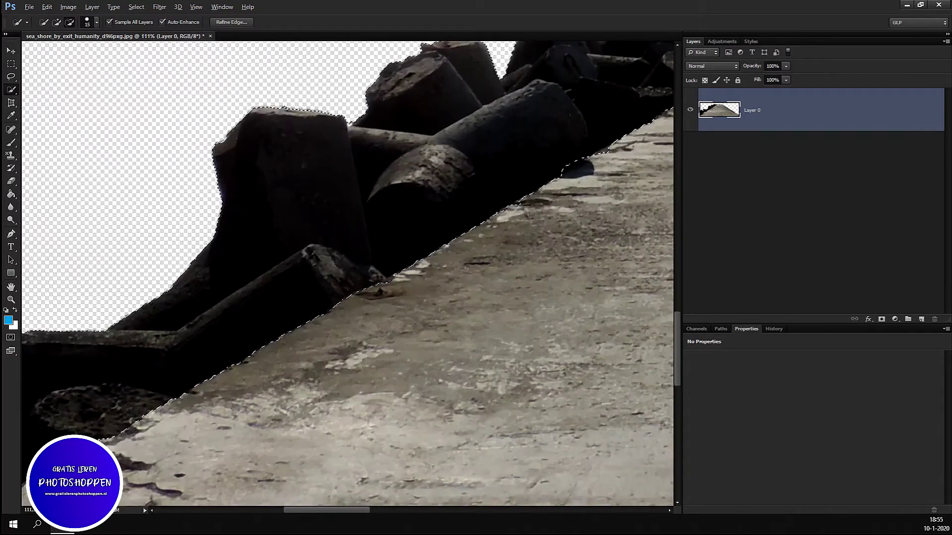
left_click(505, 217)
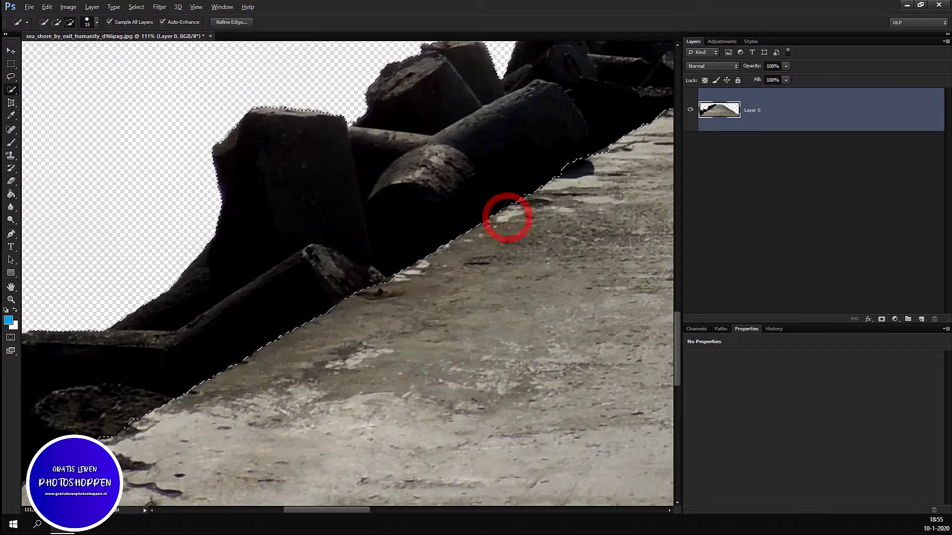
scroll(269, 404, "down", 1)
scroll(269, 403, "down", 1)
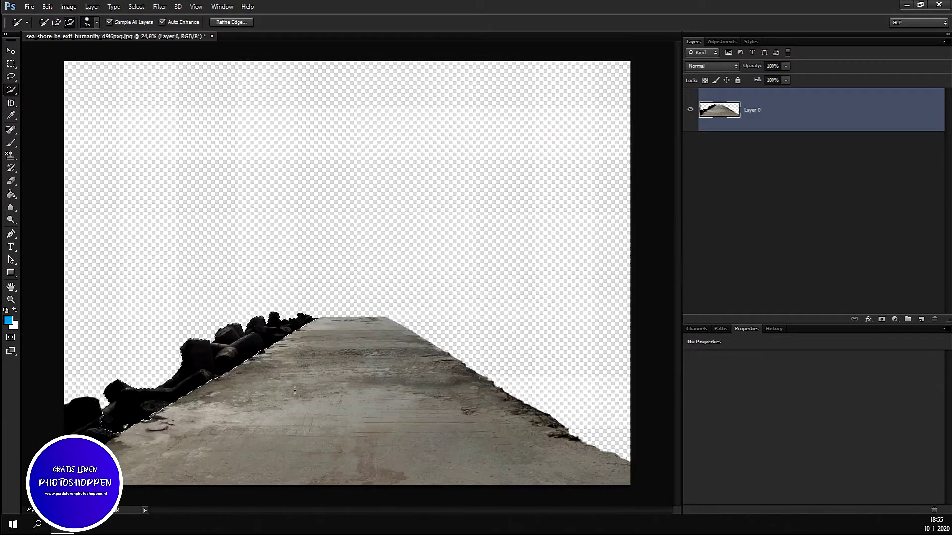
- Alt-subtract the concrete back out of the rock selection
scroll(111, 446, "up", 1)
scroll(111, 445, "up", 1)
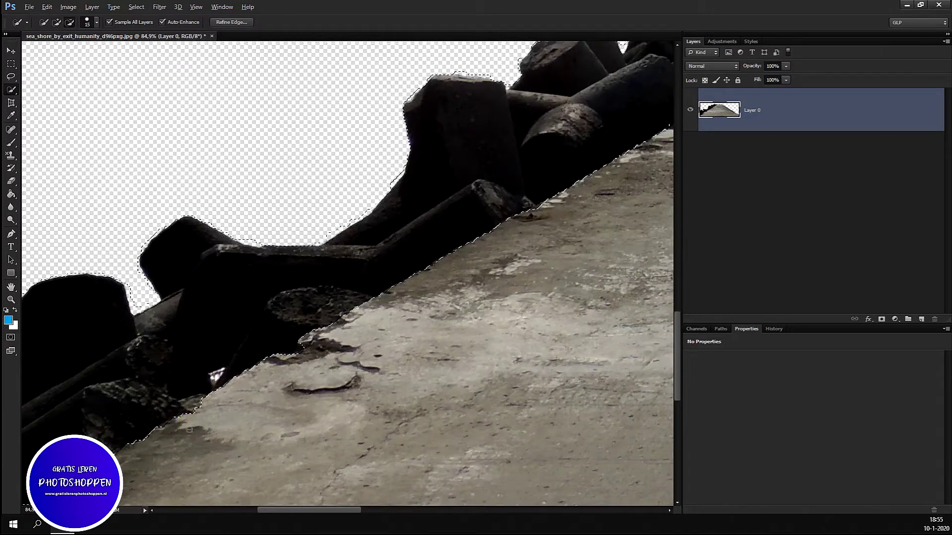
key("alt")
left_click(303, 345, "alt")
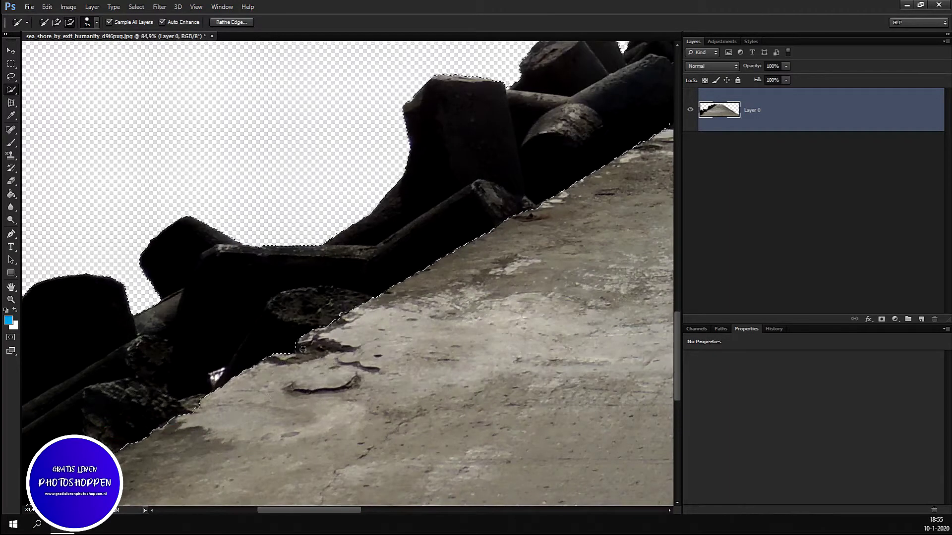
scroll(223, 419, "down", 3)
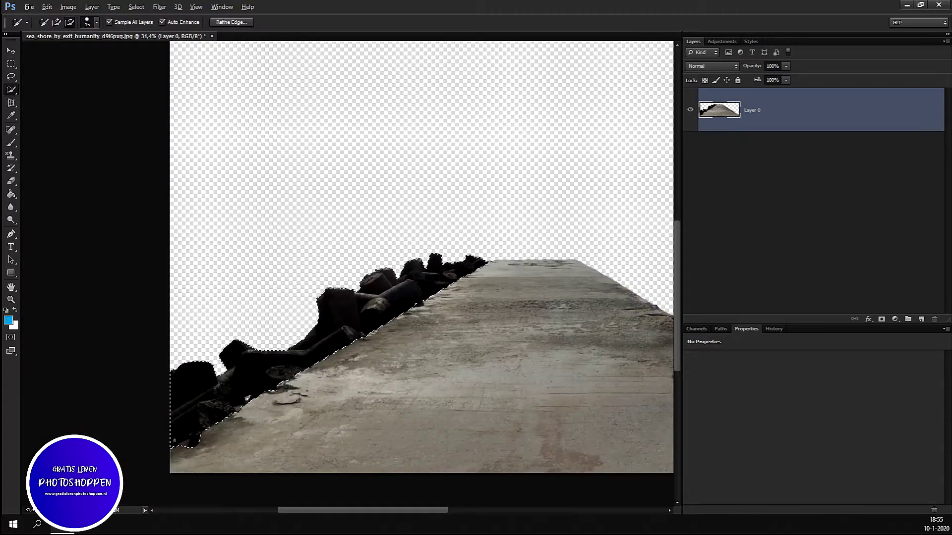
scroll(208, 418, "up", 1)
scroll(204, 418, "up", 1)
scroll(203, 417, "up", 1)
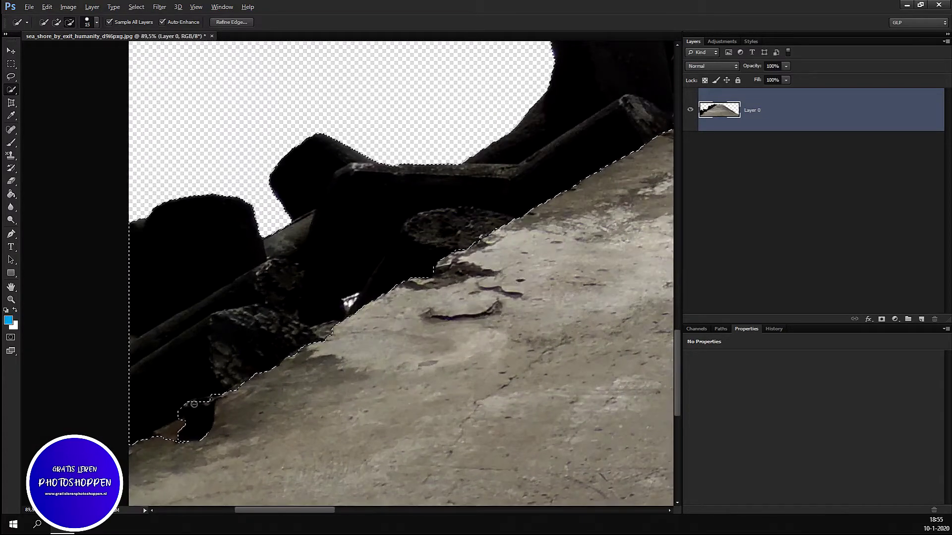
- Add the lower-left dark rocks to the selection, then remove them and deselect
mouse_move(192, 414)
left_mouse_down()
mouse_move(199, 403)
mouse_move(168, 452)
left_mouse_up()
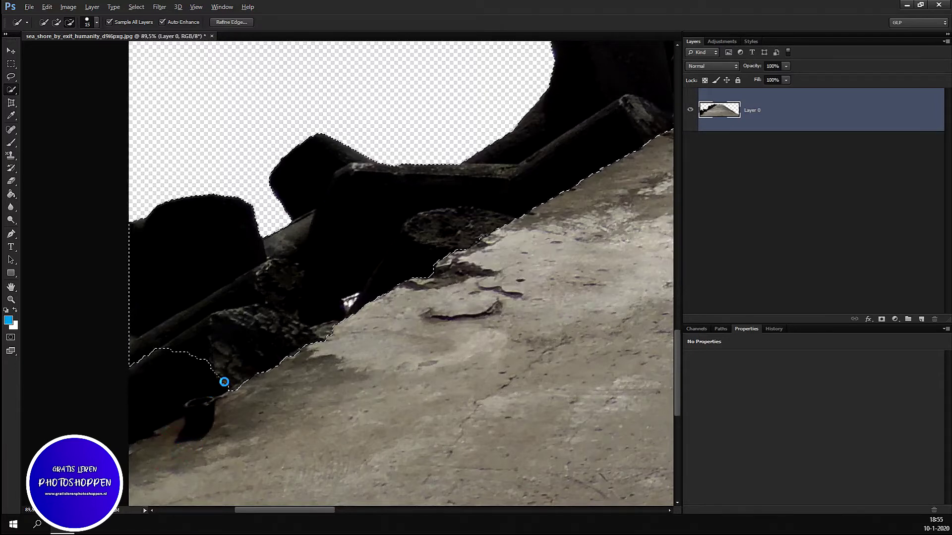
left_click_drag(221, 390, 155, 421)
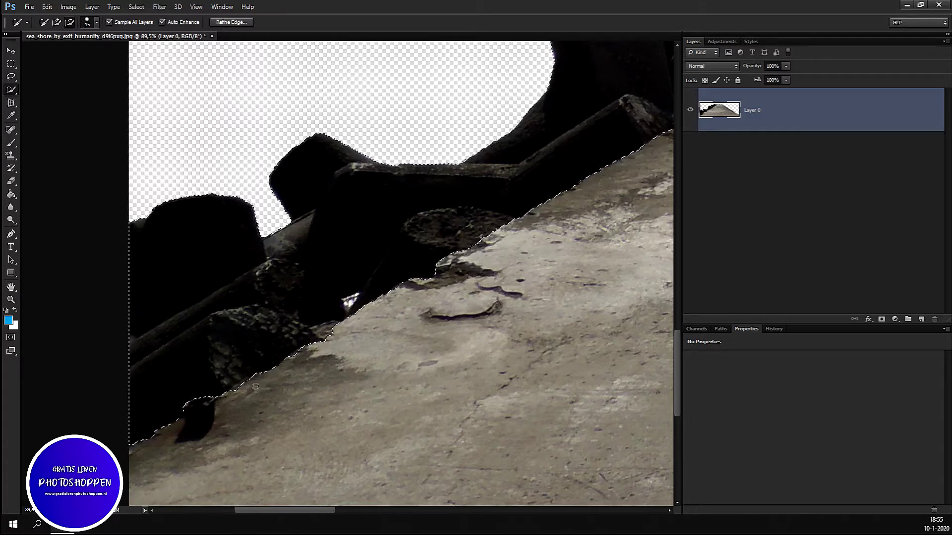
scroll(231, 404, "down", 3)
scroll(339, 416, "down", 2)
key("Delete")
key("ctrl+d")
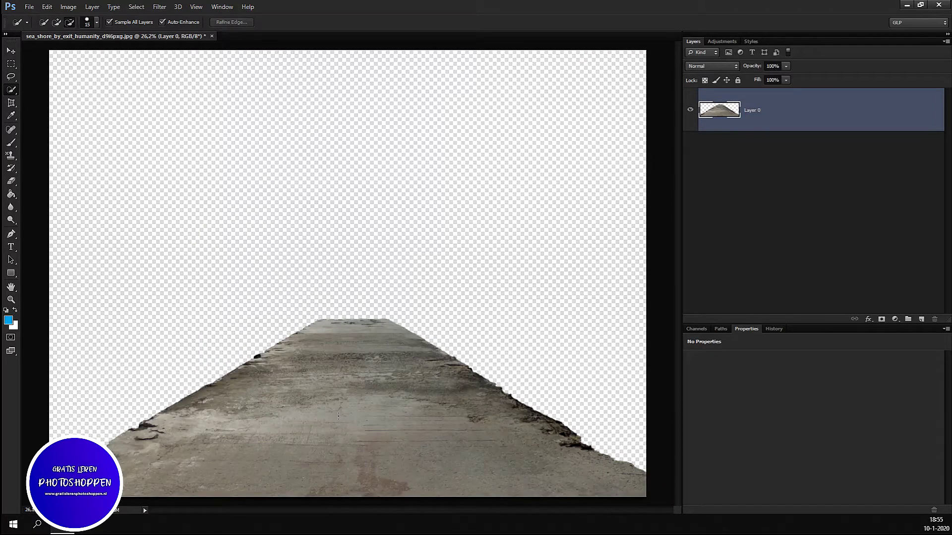
- Paste the rocks as Layer 1 and move them to the pier's left edge
key("ctrl+v")
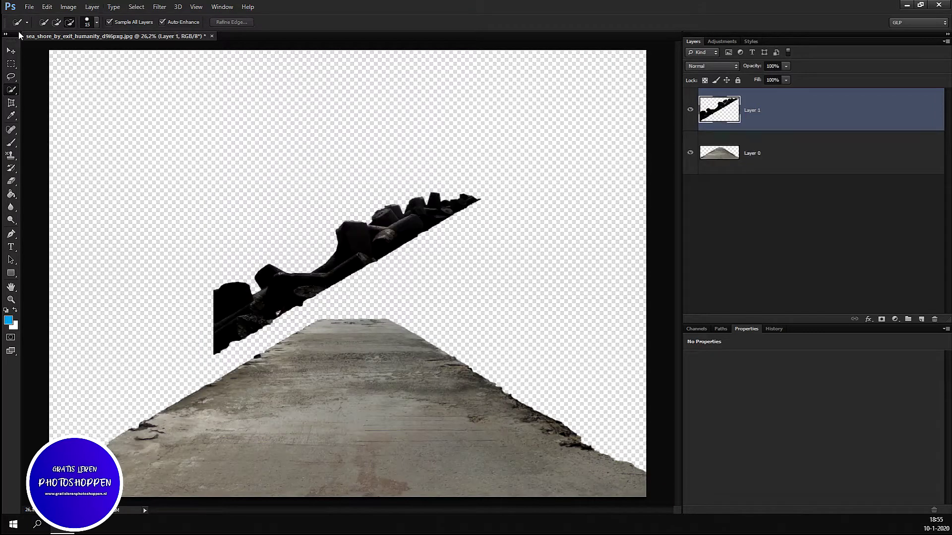
left_click(11, 51)
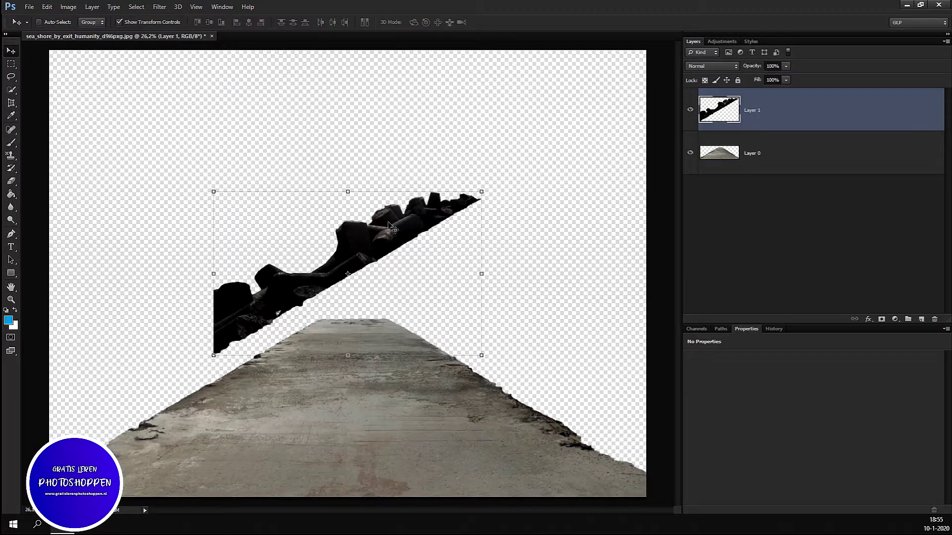
left_click_drag(378, 229, 229, 345)
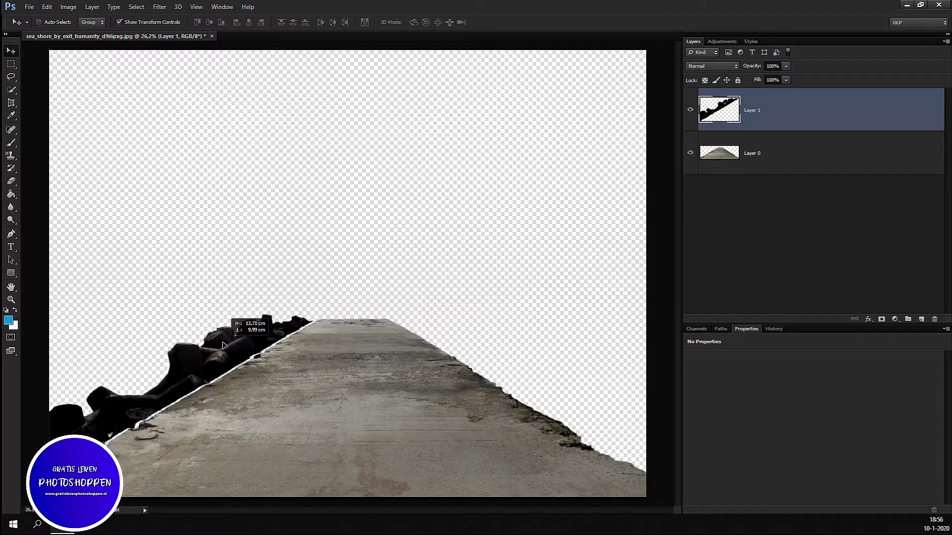
left_click_drag(229, 345, 223, 347)
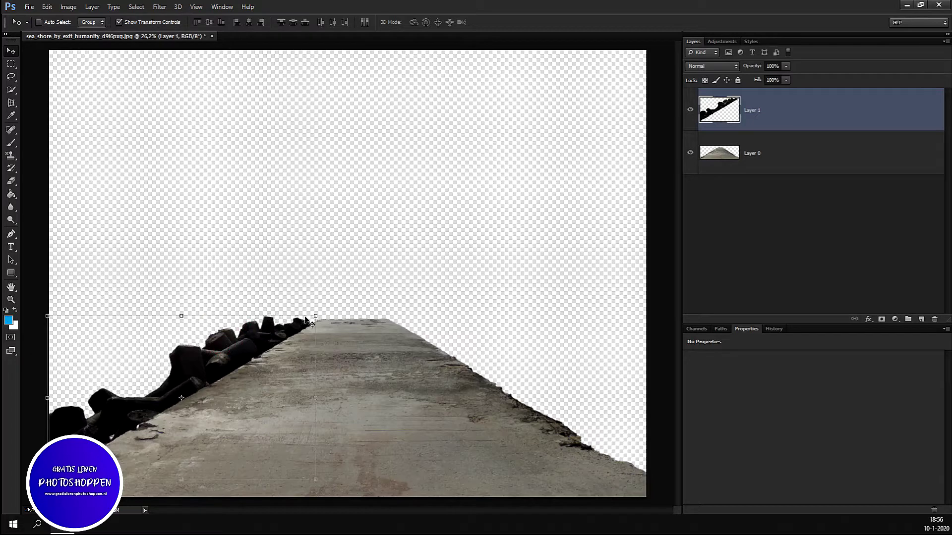
- Enlarge the rocks slightly, then load their outline and duplicate them as Layer 2
left_click_drag(317, 316, 325, 315)
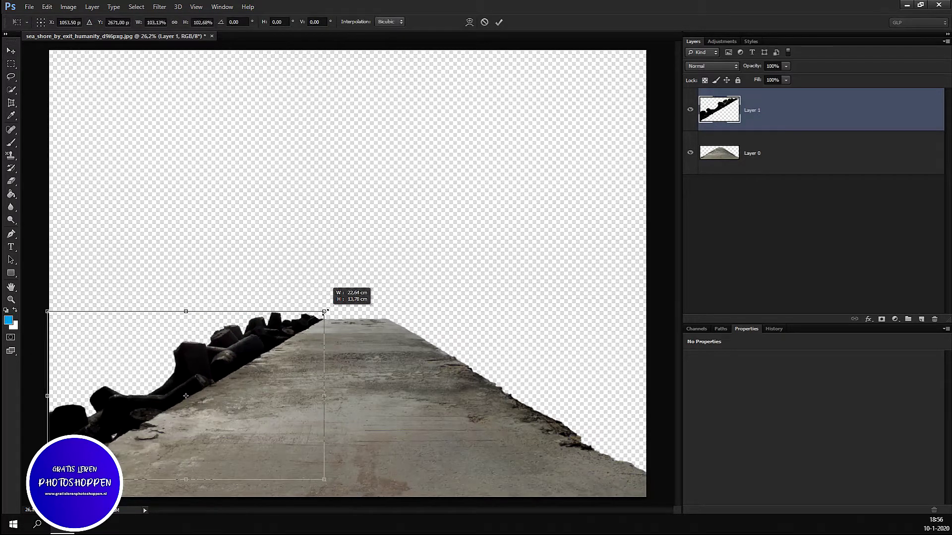
left_click_drag(325, 315, 323, 311)
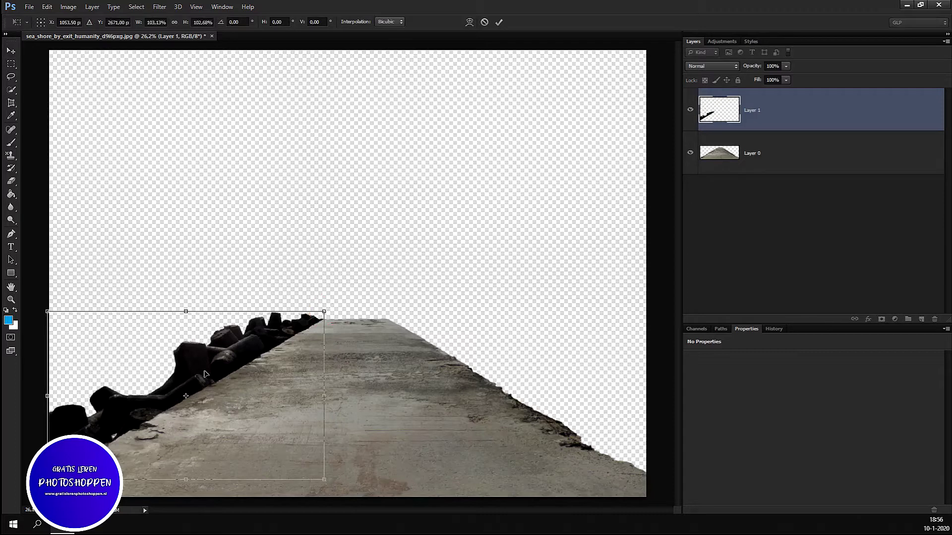
key("Return")
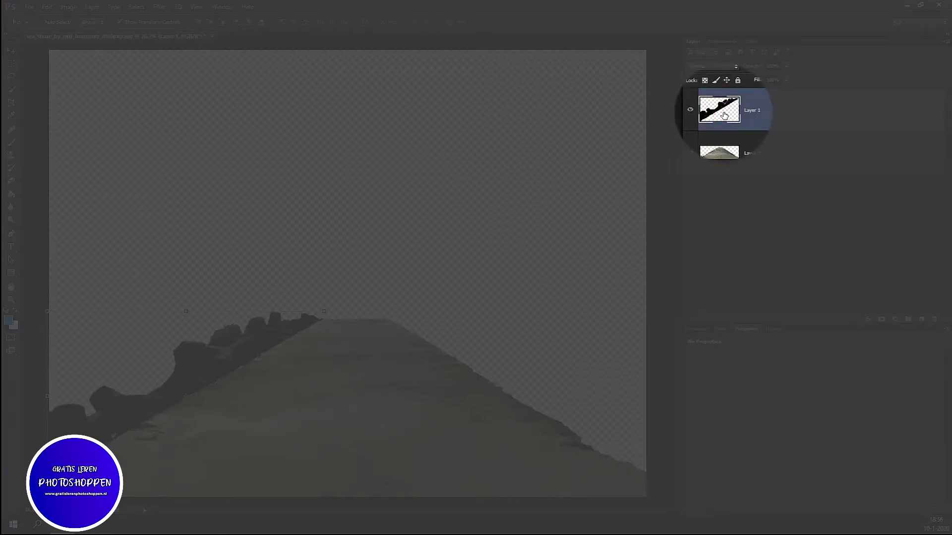
left_click(723, 115, "ctrl")
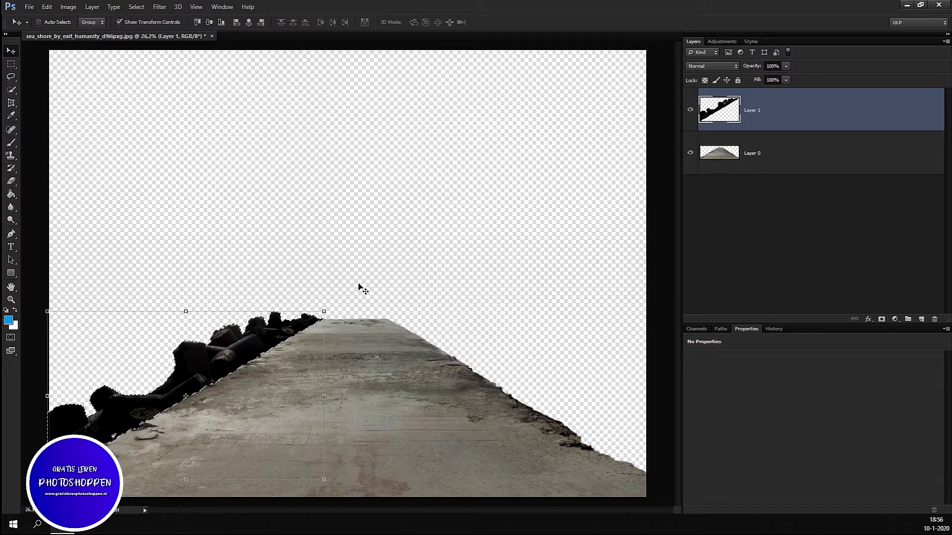
key("ctrl+j")
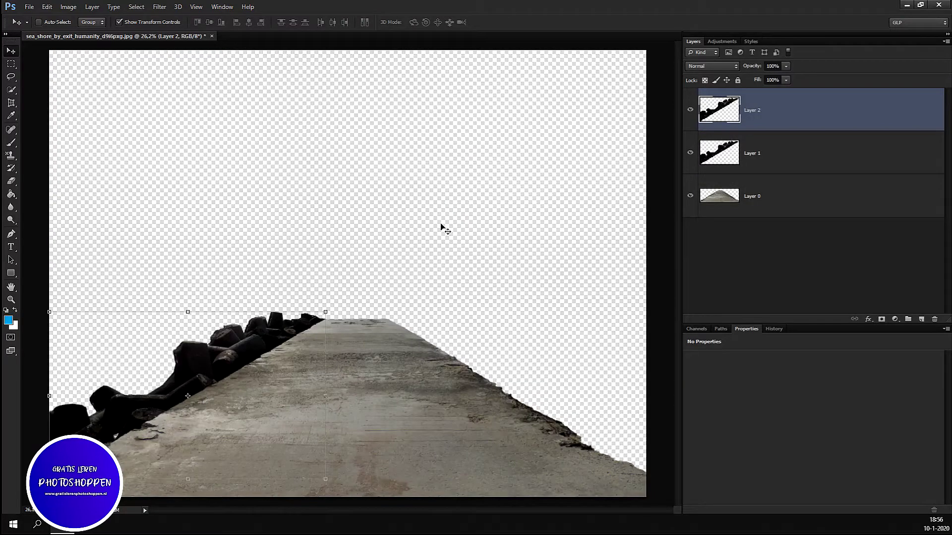
- Flip the rock copy horizontally, move it to the pier's right edge, and rotate about 2.6°
key("ctrl+t")
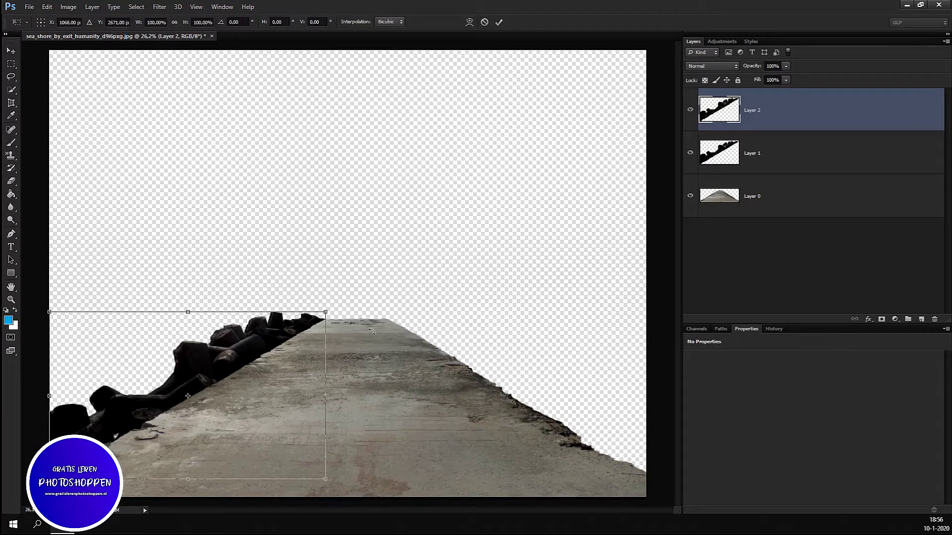
right_click(200, 358)
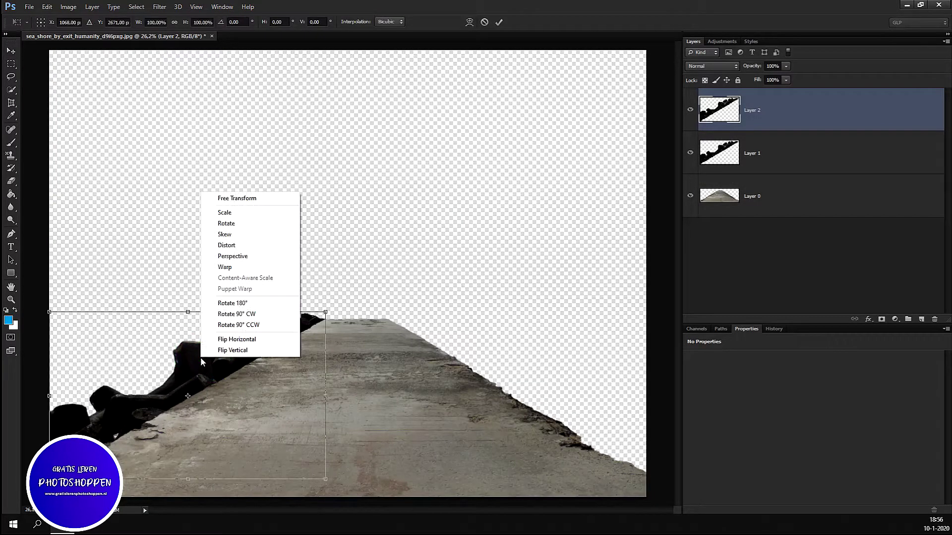
left_click(236, 338)
mouse_move(183, 365)
left_mouse_down()
mouse_move(521, 367)
mouse_move(513, 374)
left_mouse_up()
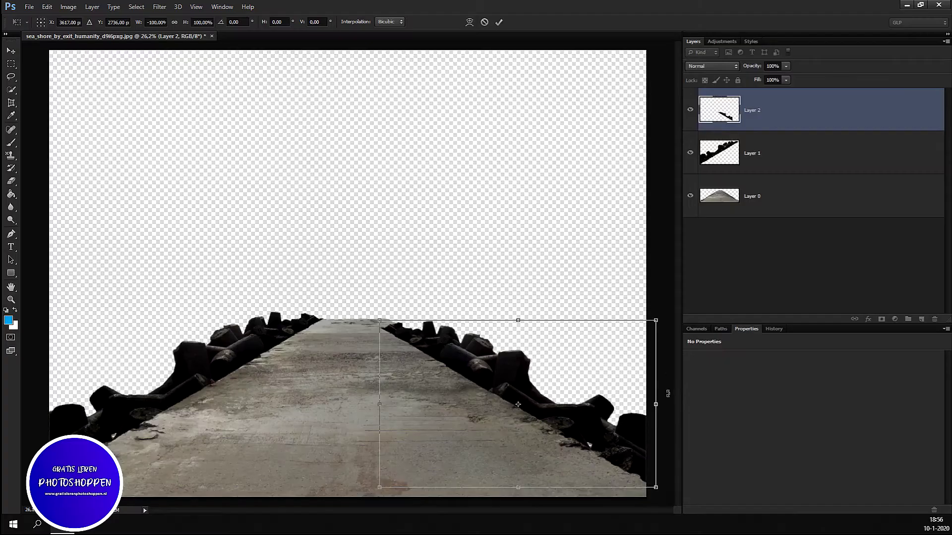
left_click_drag(667, 393, 662, 403)
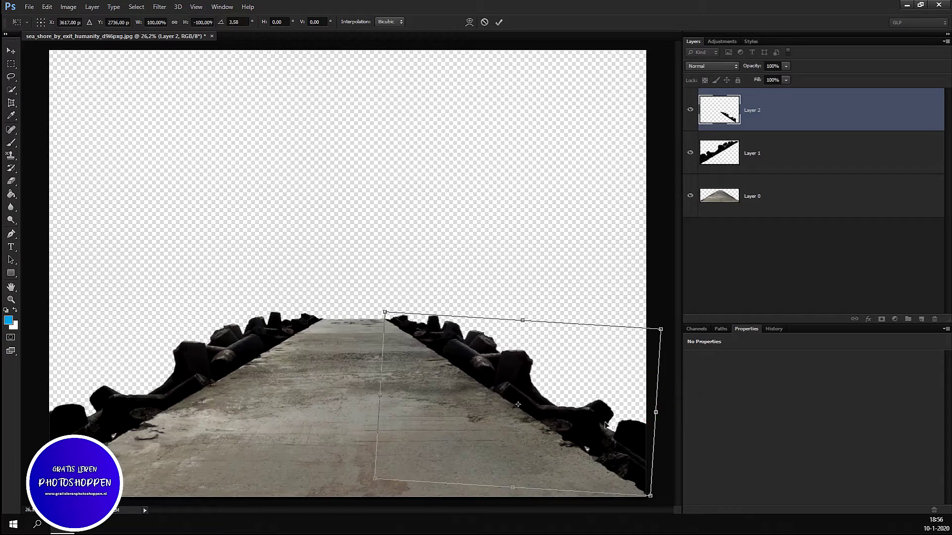
key("Return")
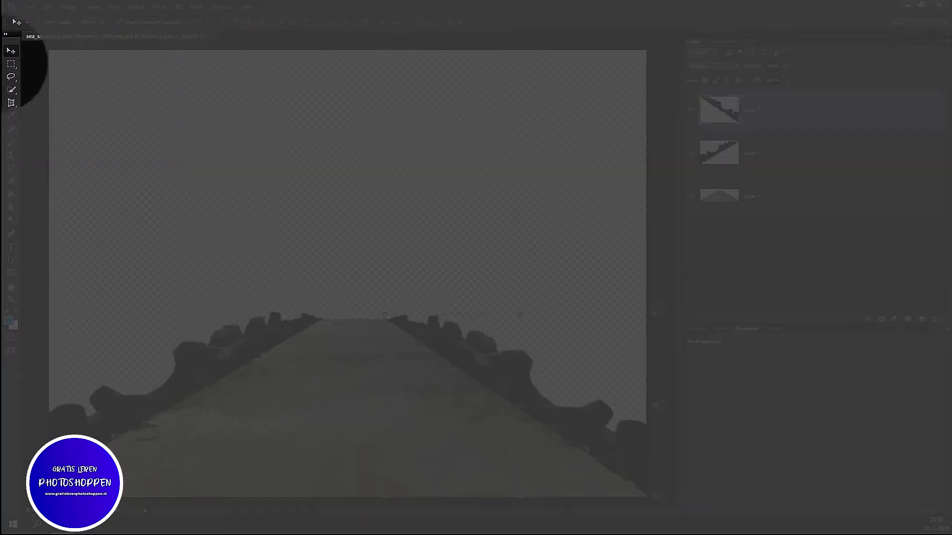
left_click(11, 64)
- Cut the lower sea area from Ocean.jpg, then close it without saving
scroll(437, 181, "down", 2)
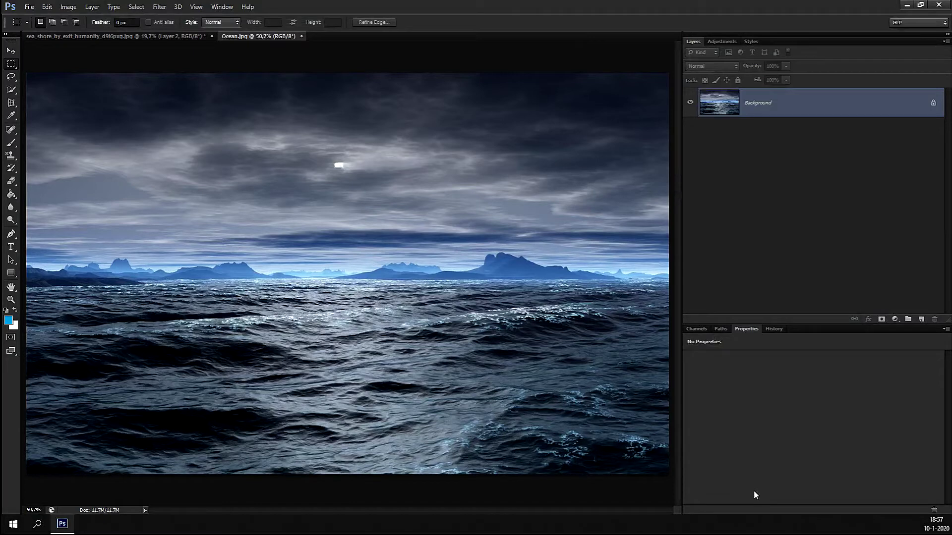
scroll(339, 378, "down", 2)
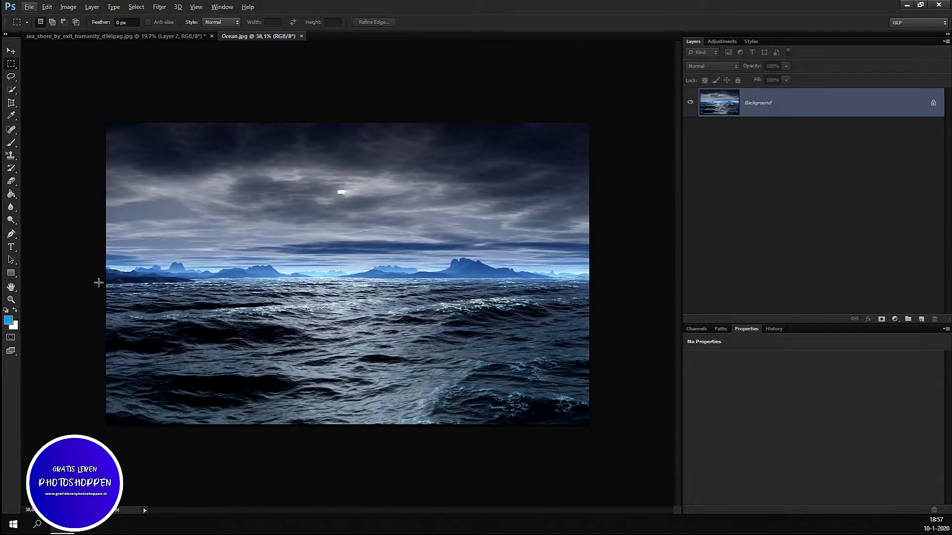
left_click_drag(98, 286, 654, 517)
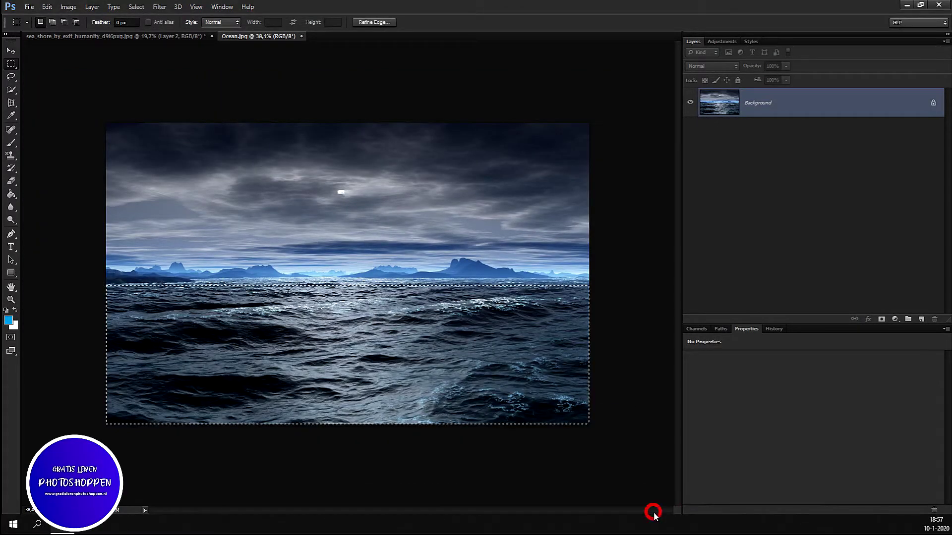
key("BackSpace")
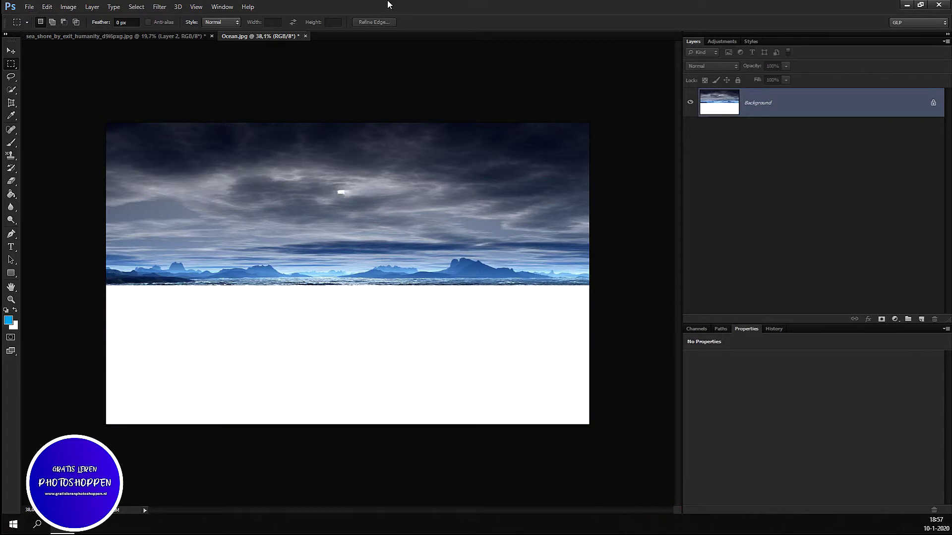
left_click(305, 36)
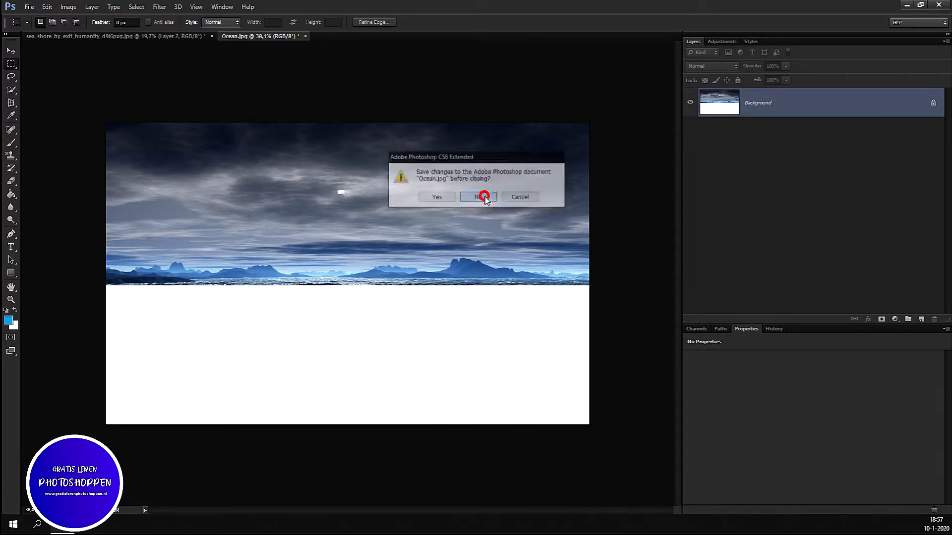
left_click(481, 197)
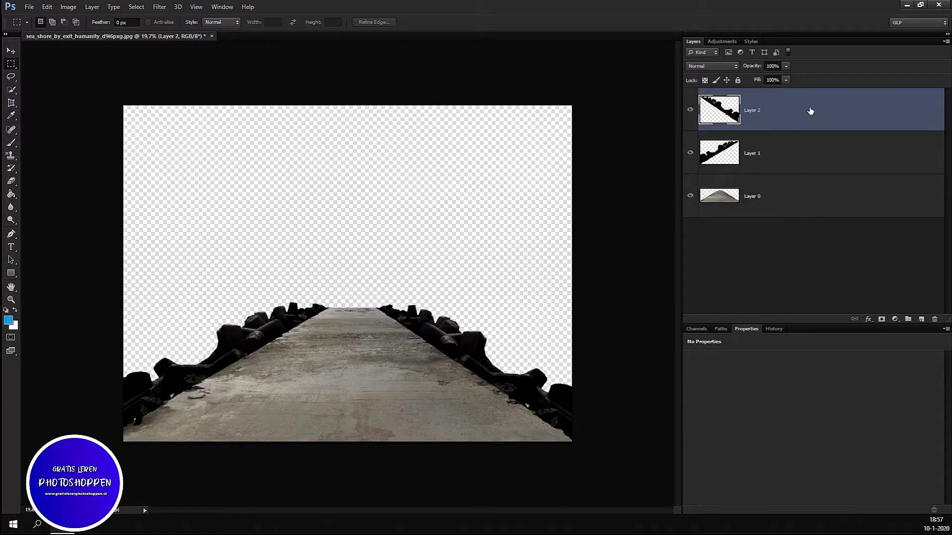
left_click(810, 110)
- Paste the sea as a new layer below the pier layer and shift it down-left
key("ctrl+v")
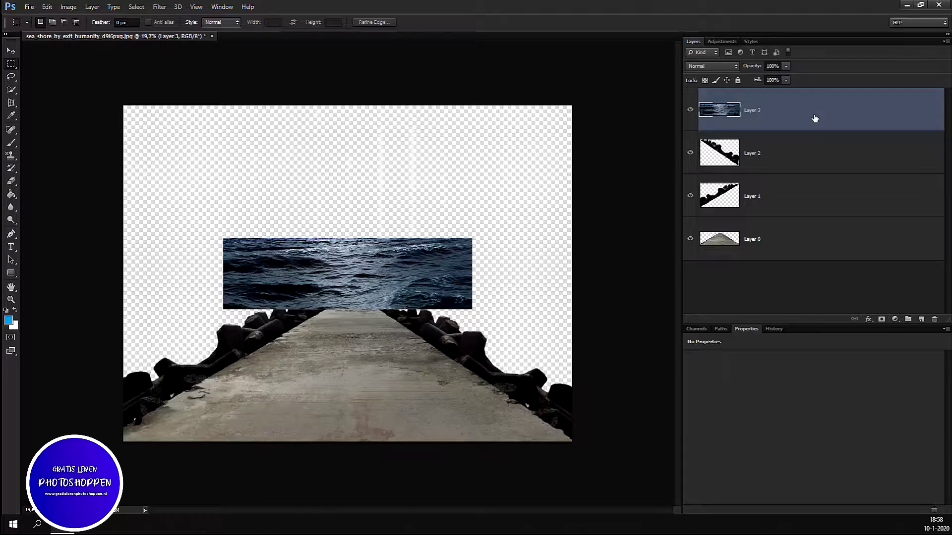
left_click_drag(814, 118, 818, 261)
key("v")
left_click_drag(300, 270, 197, 353)
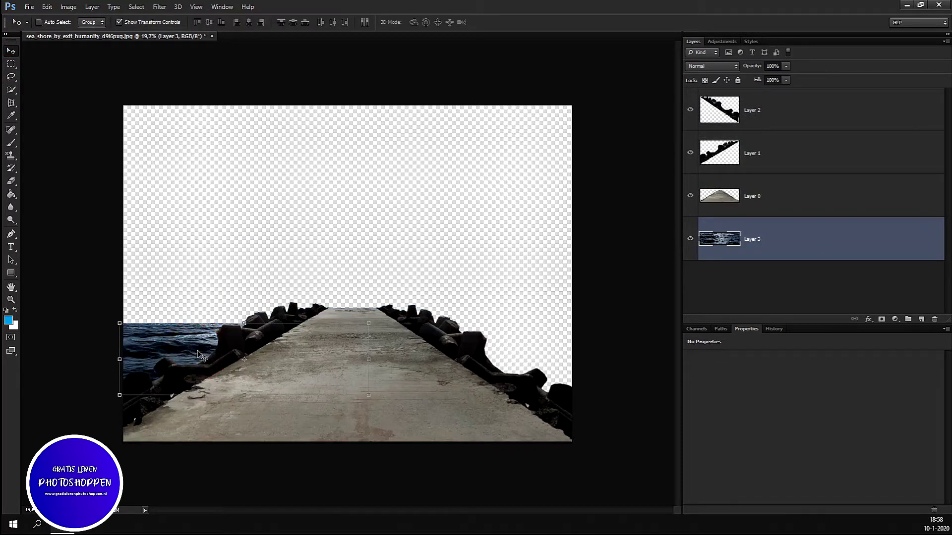
- Scale the sea layer to about 190% and lower it behind the pier
key("ctrl+t")
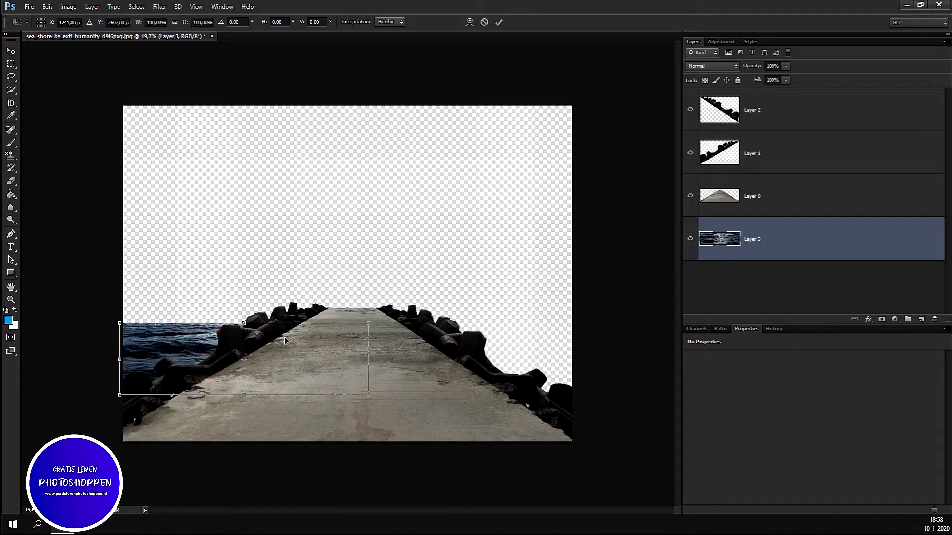
mouse_move(369, 323)
left_mouse_down()
mouse_move(629, 251)
mouse_move(619, 255)
mouse_move(661, 222)
left_mouse_up()
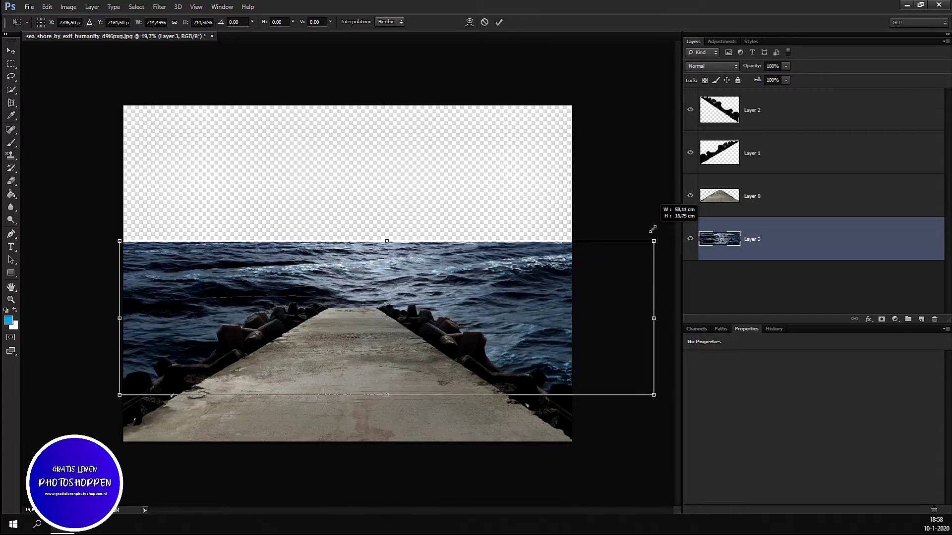
left_click_drag(660, 222, 660, 222)
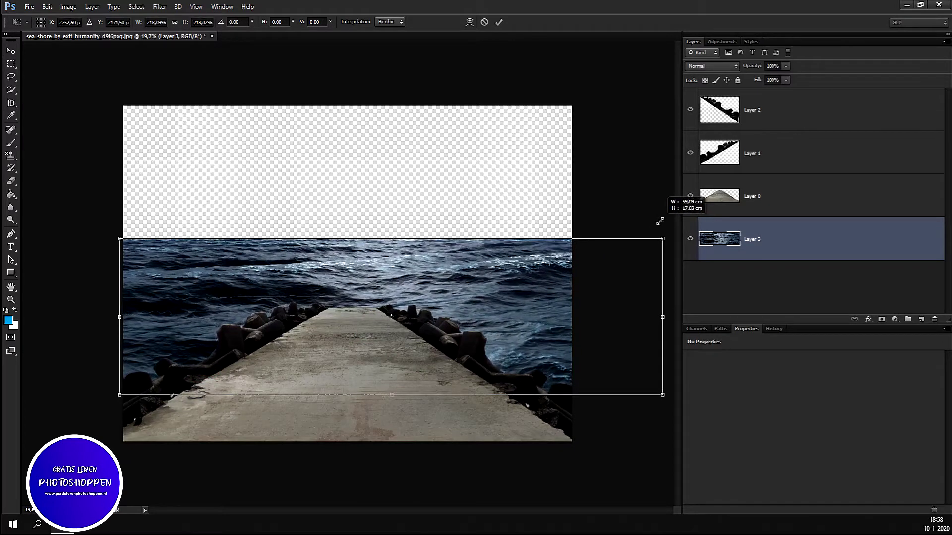
mouse_move(660, 222)
left_mouse_down()
mouse_move(639, 234)
mouse_move(597, 325)
mouse_move(616, 328)
left_mouse_up()
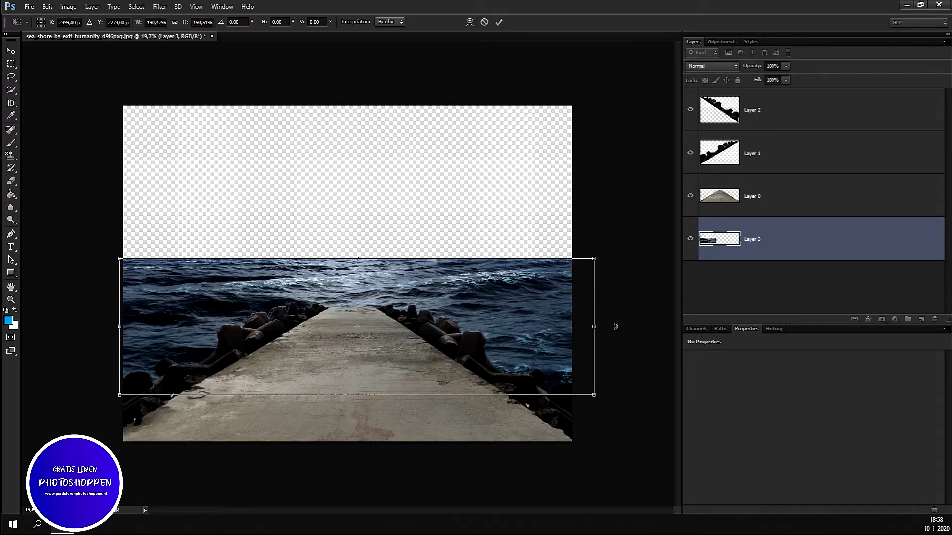
left_click_drag(379, 316, 380, 367)
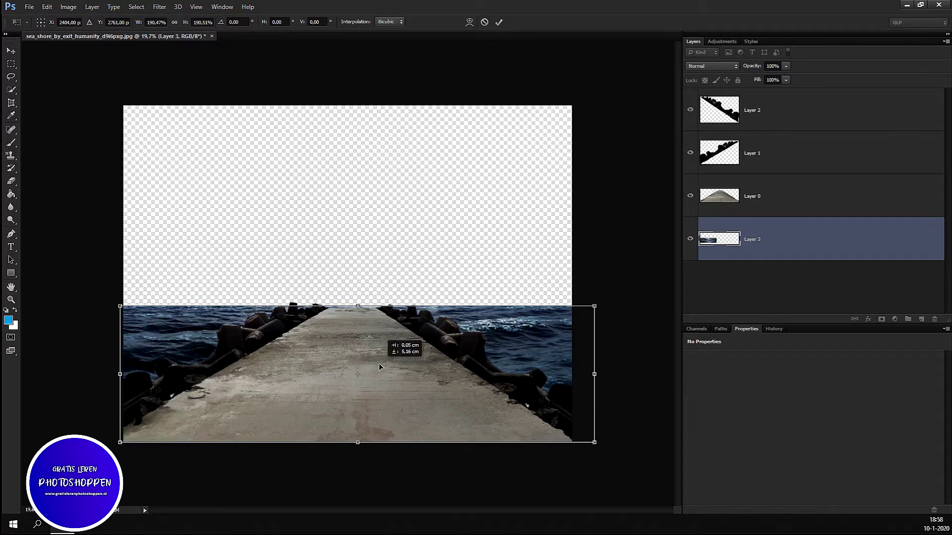
scroll(362, 358, "up", 5)
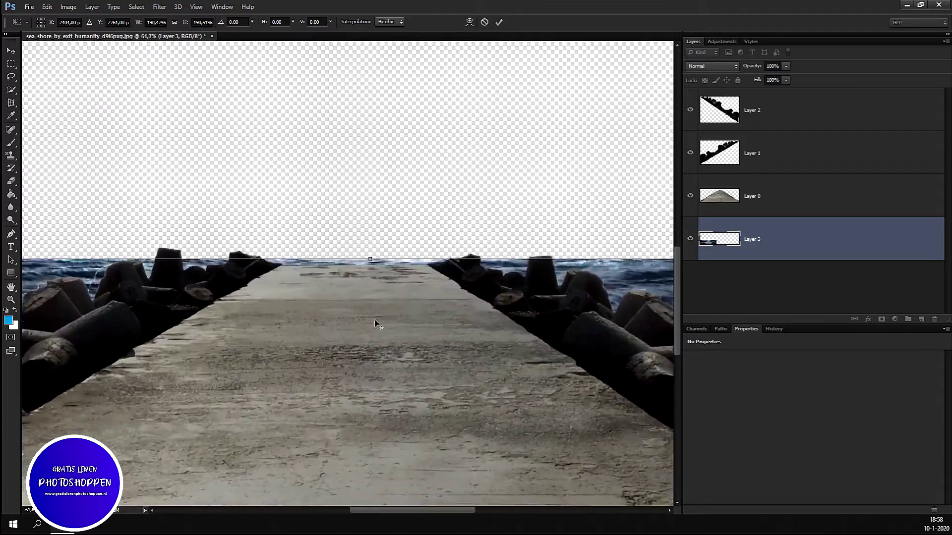
left_click_drag(375, 322, 378, 315)
left_click(377, 316)
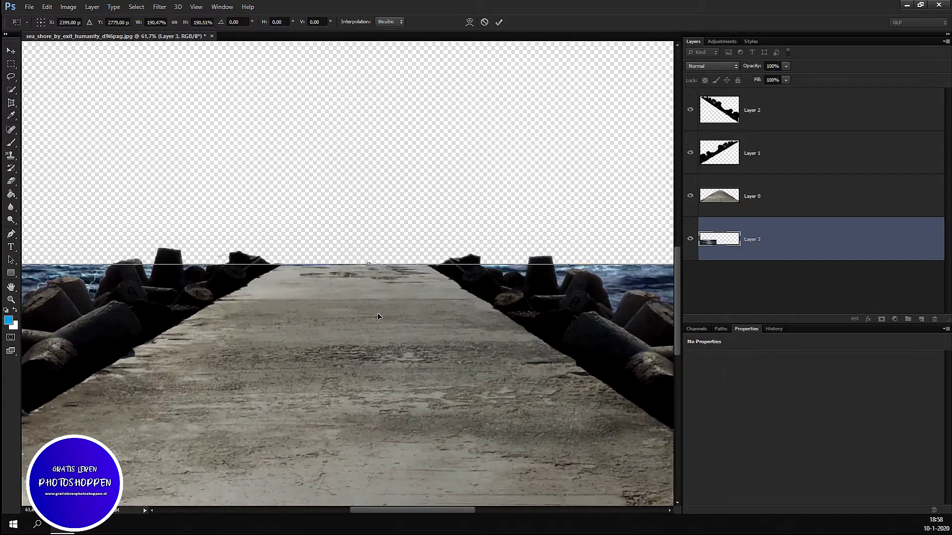
key("Return")
scroll(378, 315, "down", 5)
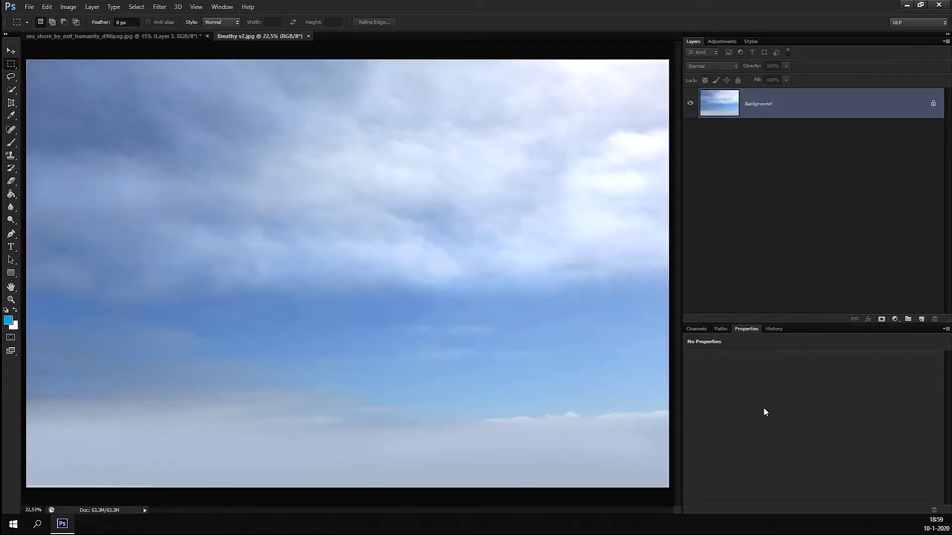
- Copy the whole cloudy sky image and close it without saving
scroll(442, 272, "down", 3)
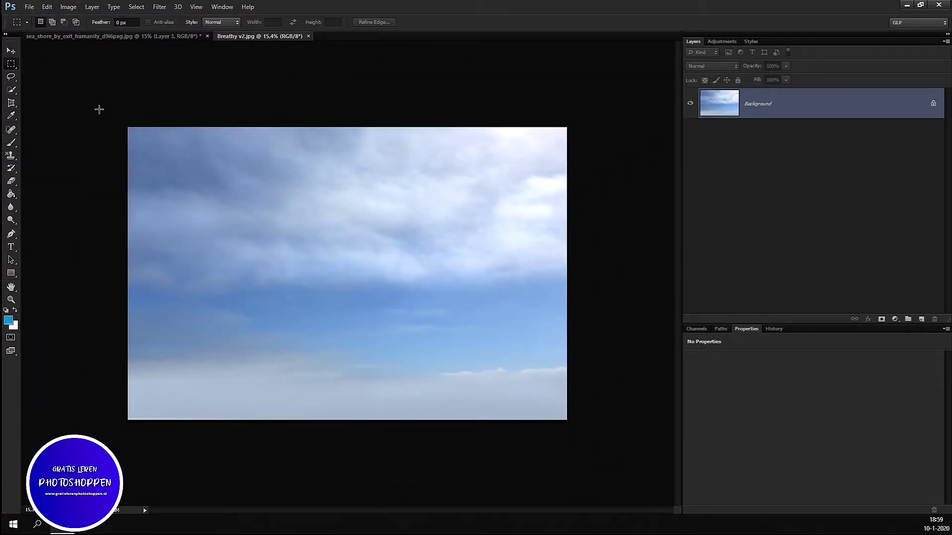
left_click_drag(97, 106, 613, 500)
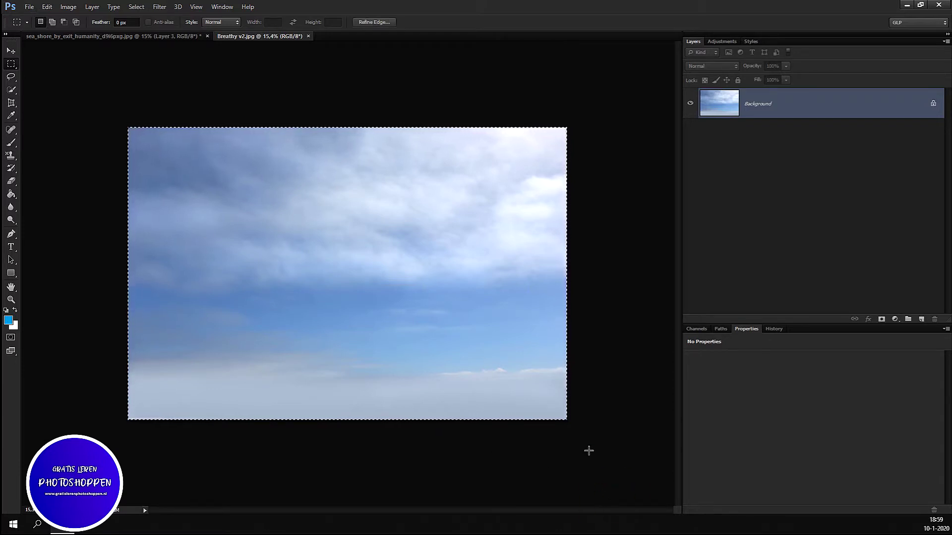
key("BackSpace")
key("ctrl+d")
left_click(312, 35)
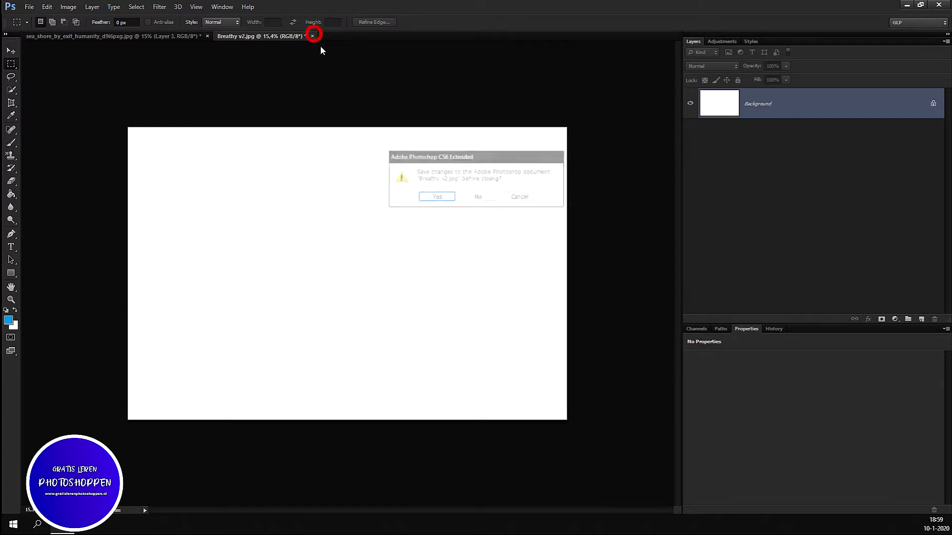
left_click(488, 198)
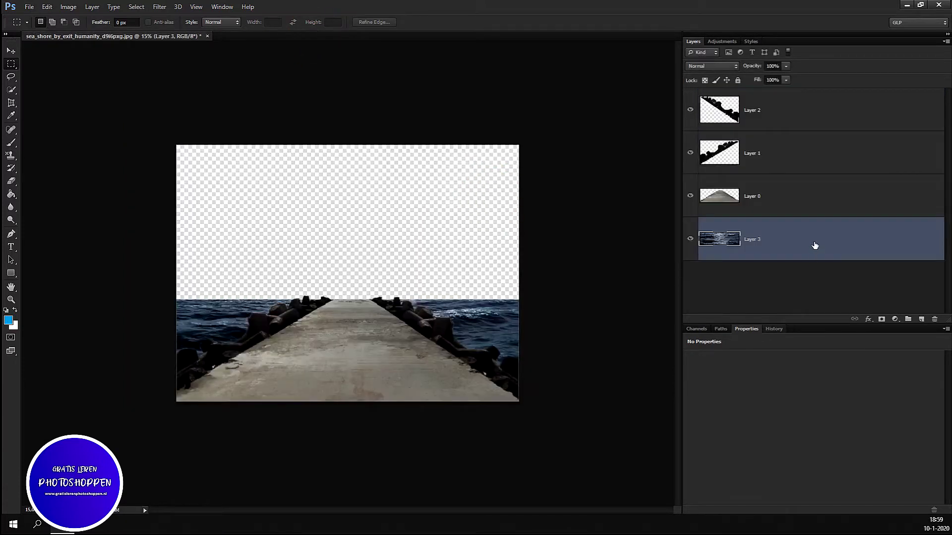
- Paste the sky into the pier composition as Layer 4 beneath the sea layer
key("ctrl+v")
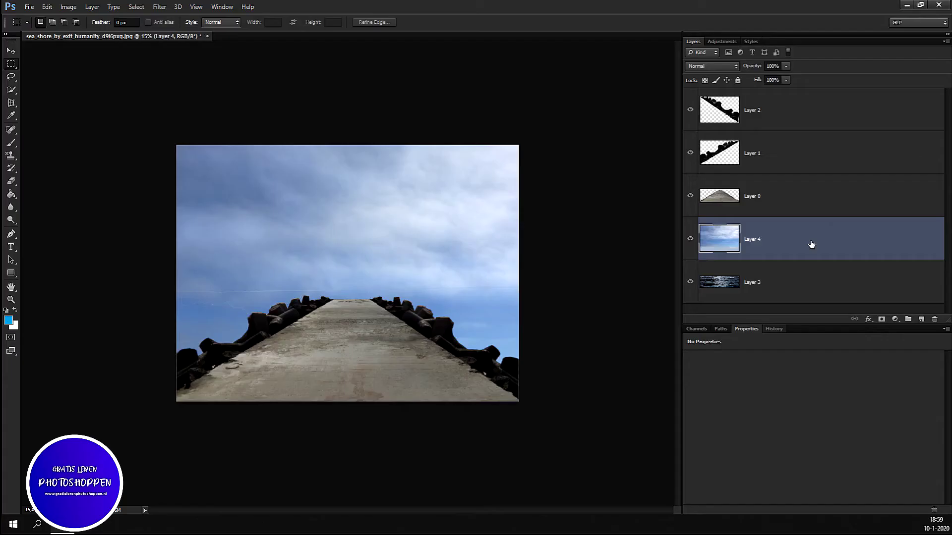
left_click_drag(811, 244, 808, 296)
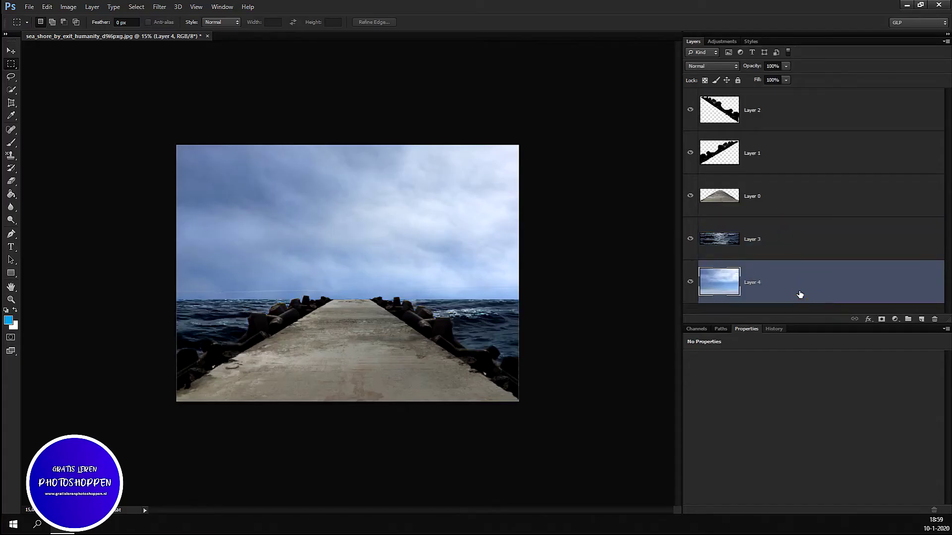
scroll(443, 296, "up", 3)
scroll(443, 296, "up", 2)
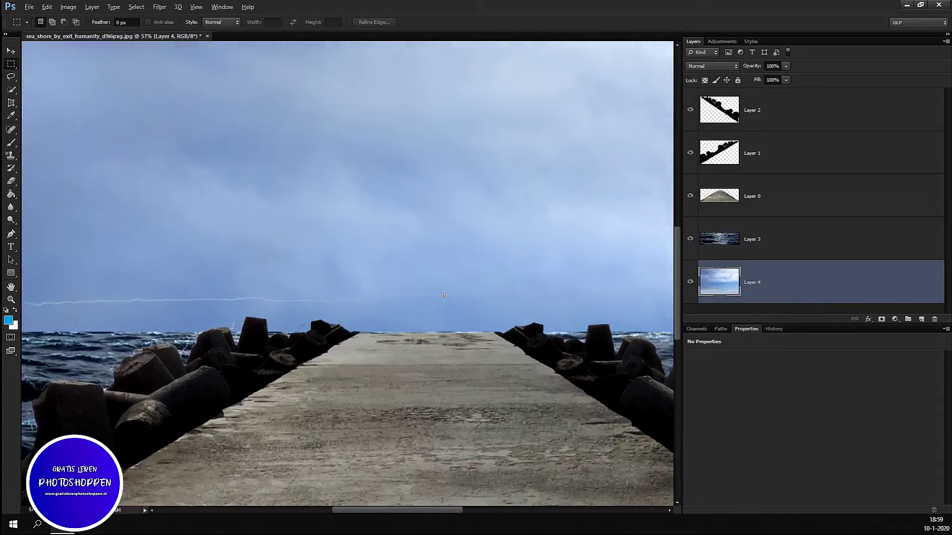
key("alt")
- Check the blend by toggling the sea layer, then make Layer 0 active with the Eraser
left_click(689, 239)
left_click(691, 196)
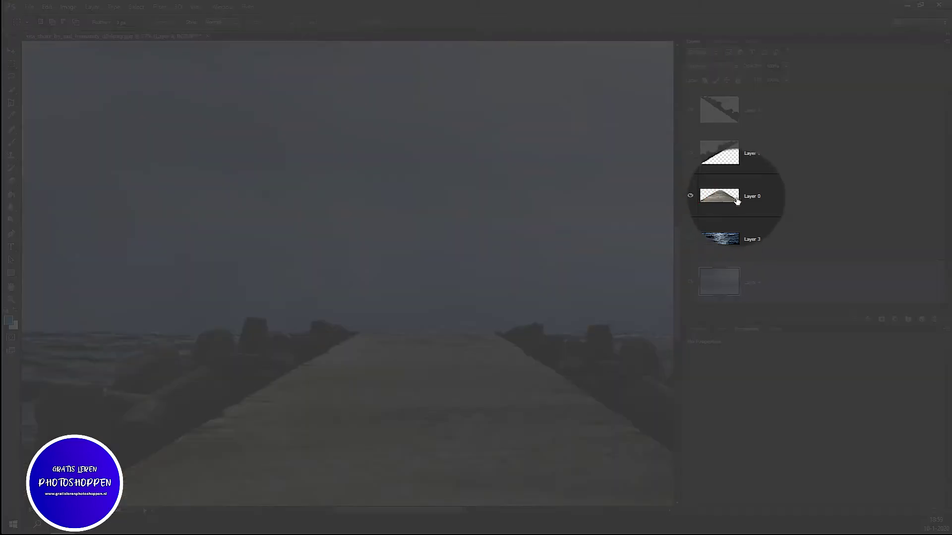
left_click(732, 196)
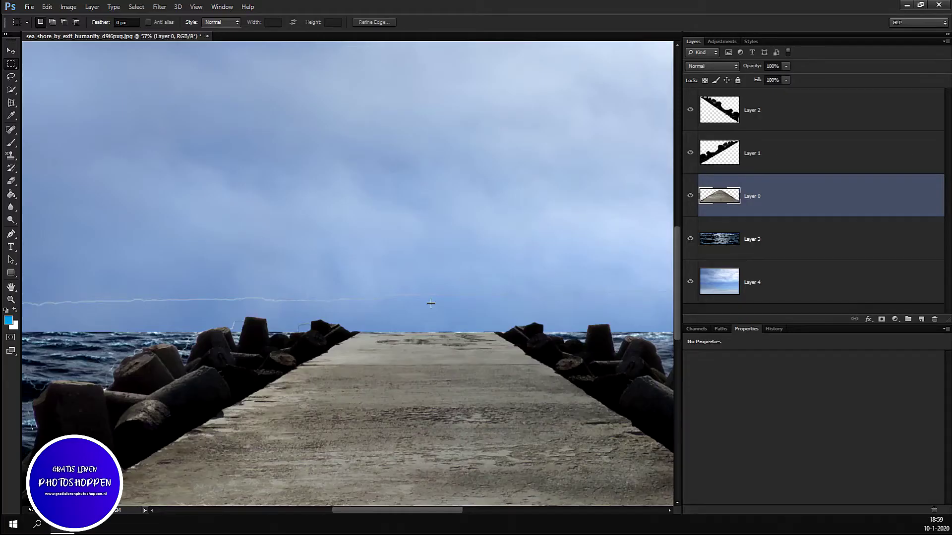
scroll(430, 304, "up", 1)
scroll(60, 211, "up", 1)
scroll(60, 210, "up", 1)
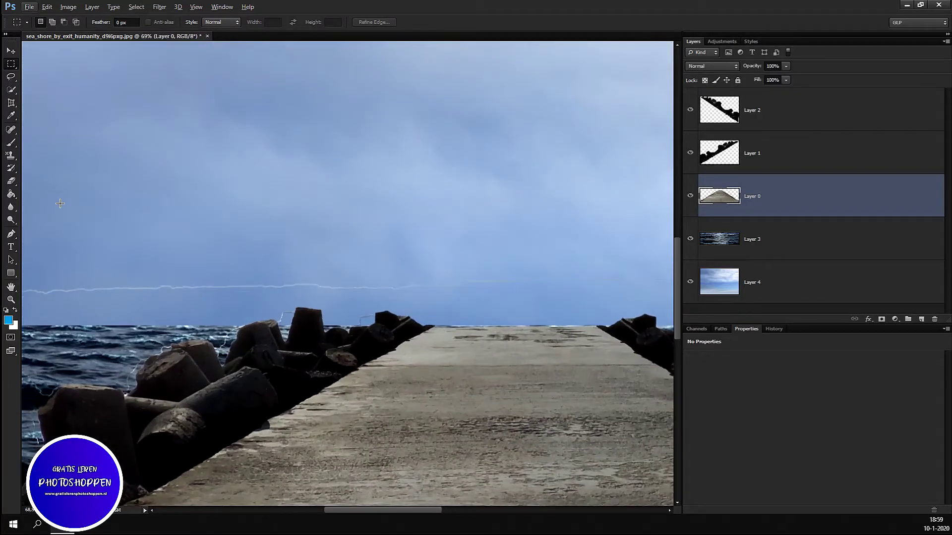
left_click(12, 183)
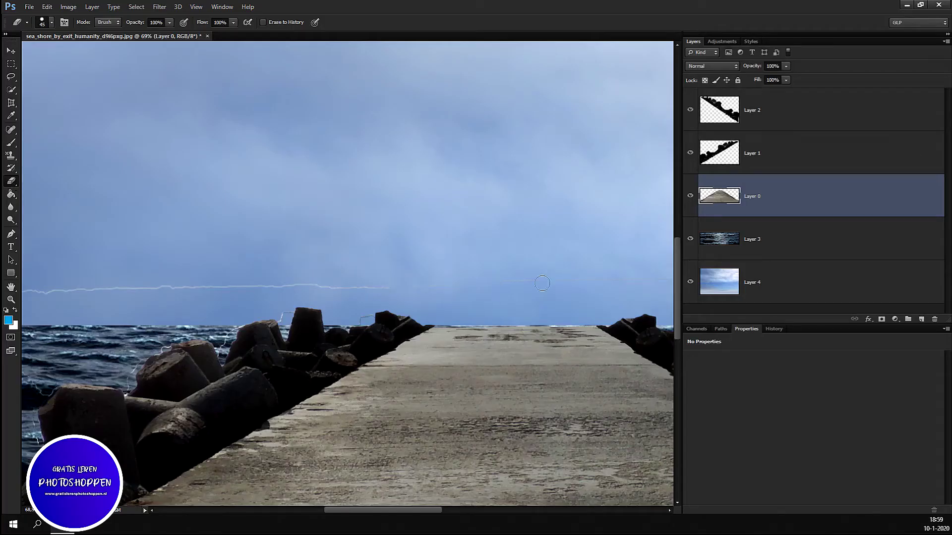
- Erase the white fringes along the rock tops, the left rocks and the horizon line
left_click_drag(335, 322, 319, 334)
left_click(306, 286)
left_click_drag(168, 343, 126, 386)
left_click_drag(43, 417, 31, 445)
left_click_drag(82, 296, 383, 283)
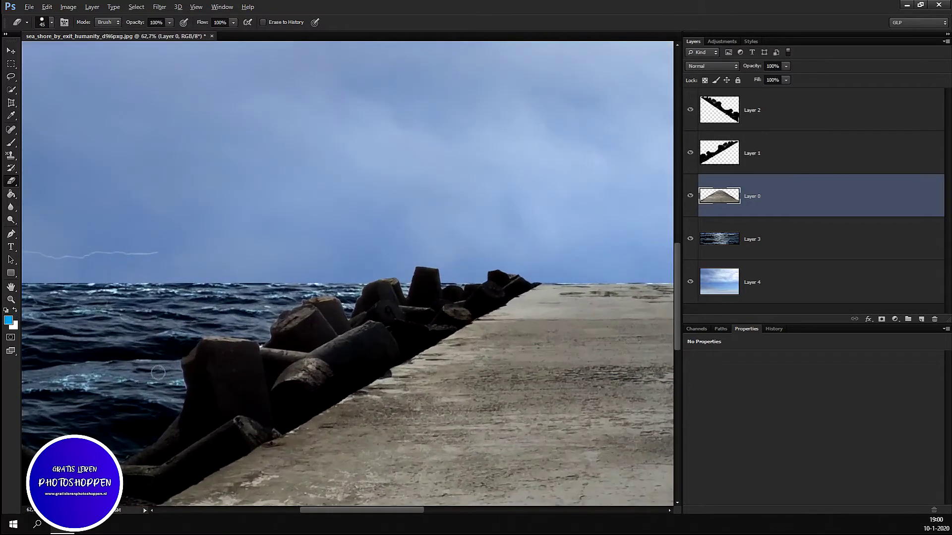
scroll(157, 373, "up", 1)
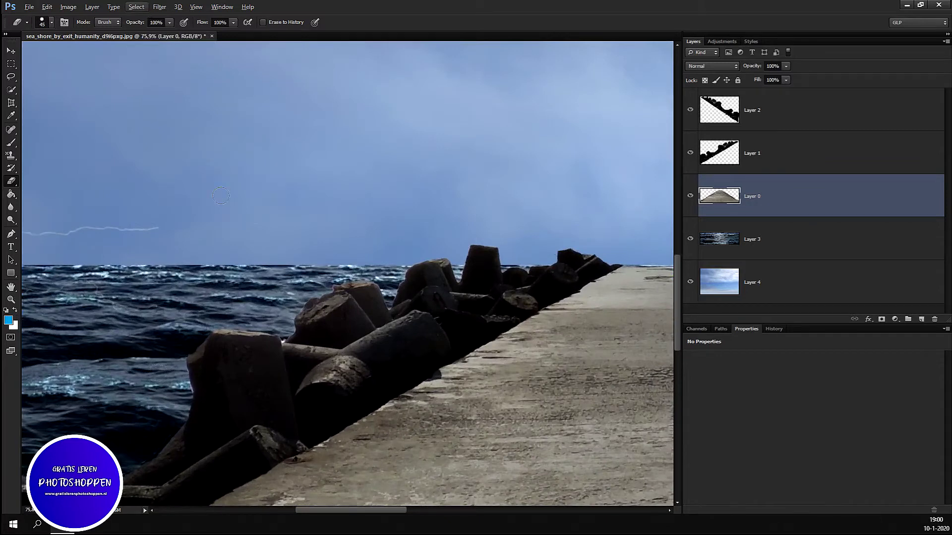
- With a 250 px eraser, remove the wavy white sky line and the grey horizon line
key("bracketright")
key("bracketright")
key("bracketright")
left_click_drag(30, 231, 159, 228)
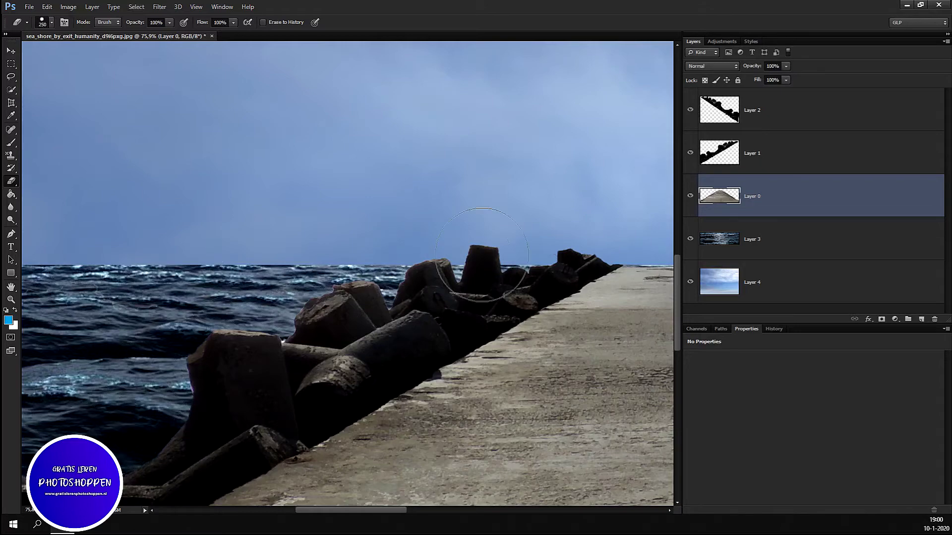
scroll(209, 347, "down", 1)
scroll(223, 337, "down", 1)
scroll(234, 328, "down", 1)
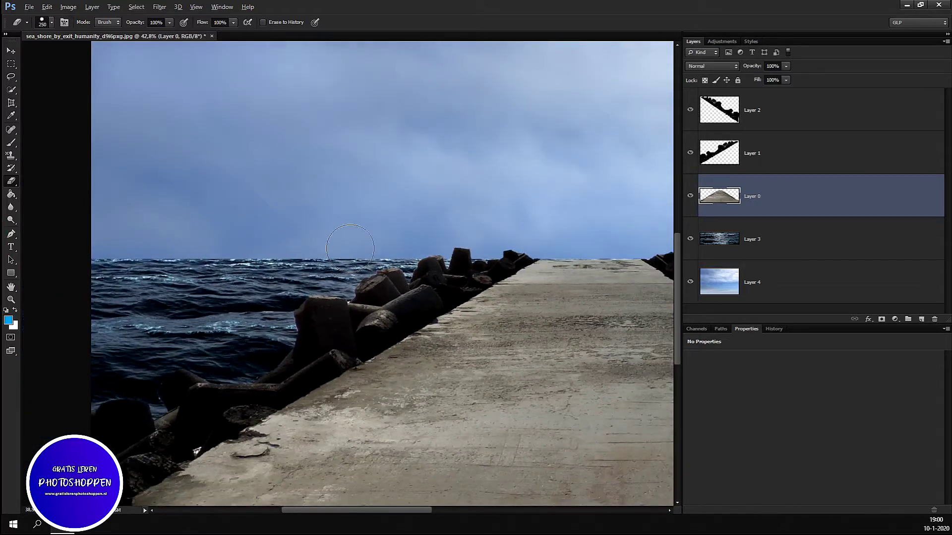
scroll(559, 272, "down", 2)
scroll(558, 272, "up", 1)
left_click_drag(389, 284, 723, 285)
scroll(614, 384, "down", 2)
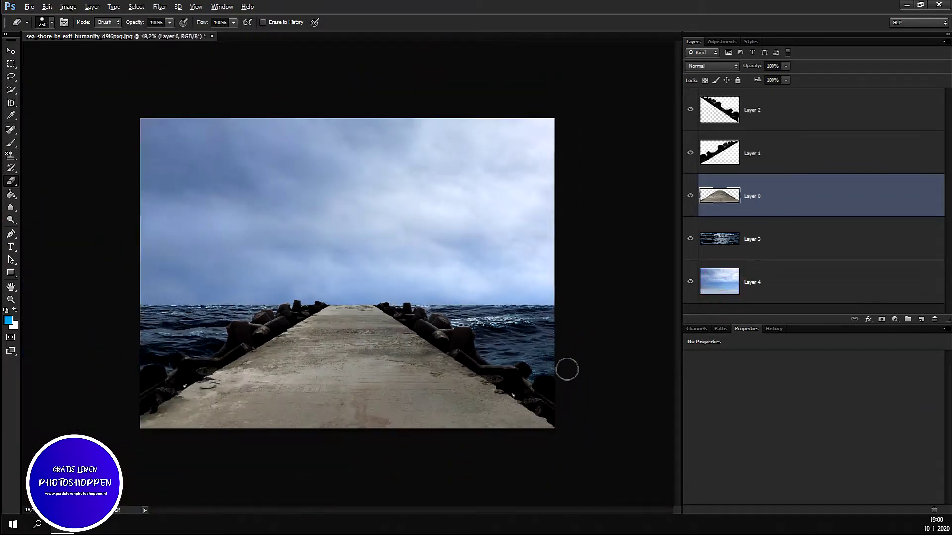
scroll(505, 295, "up", 2)
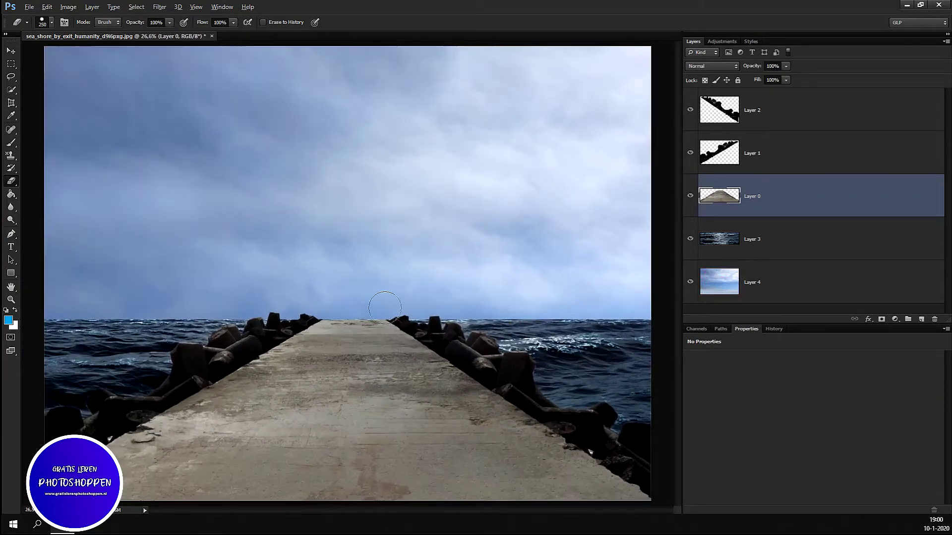
scroll(379, 304, "up", 1)
scroll(424, 283, "up", 1)
scroll(431, 294, "up", 1)
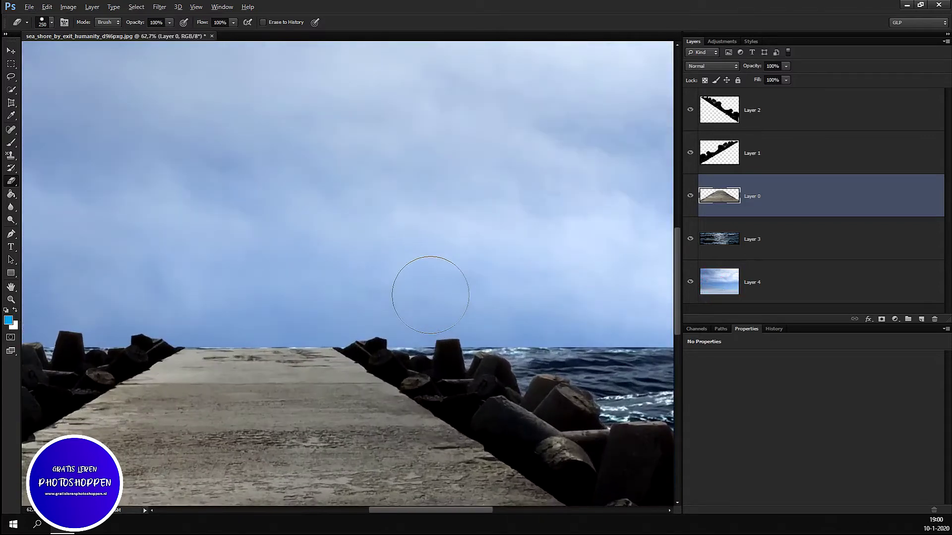
key("alt")
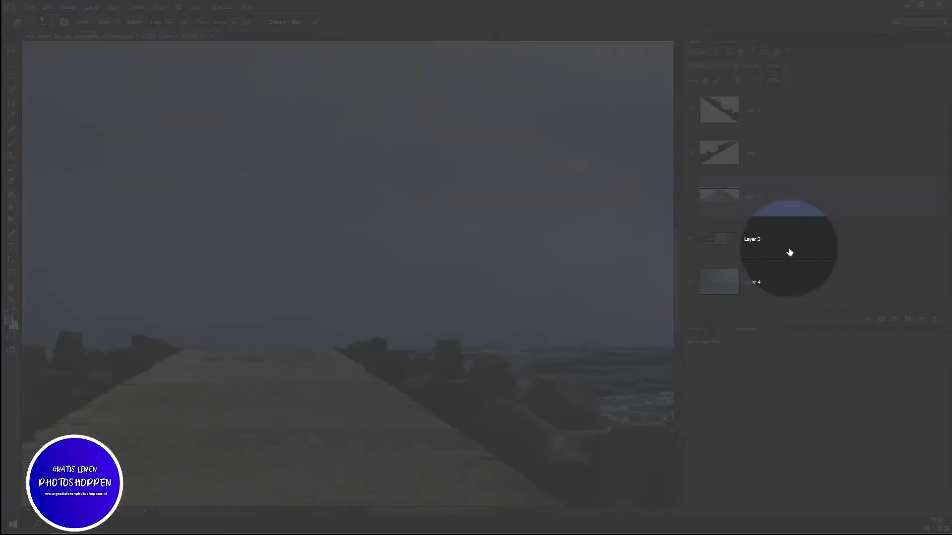
left_click(790, 252)
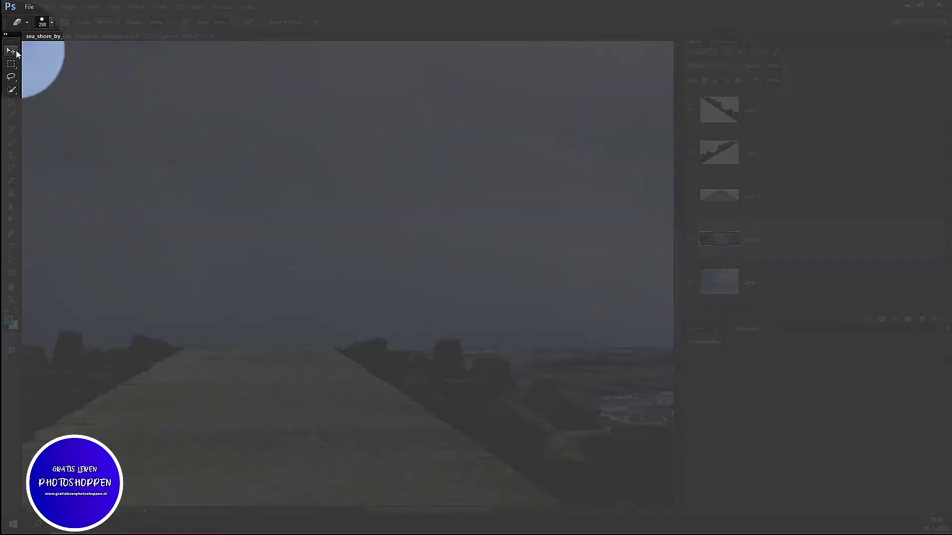
- Nudge the sea layer down a few pixels with the Move tool
left_click(10, 51)
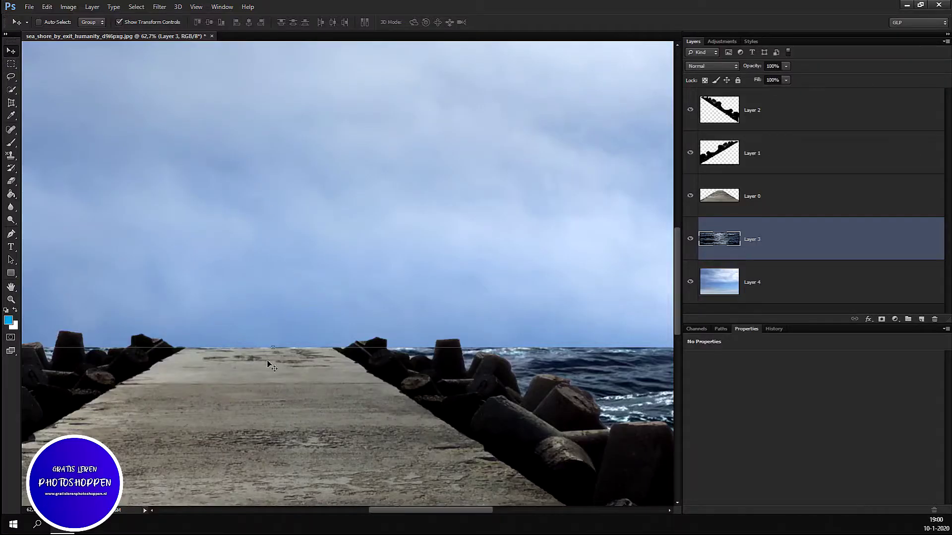
scroll(141, 412, "up", 2, "alt")
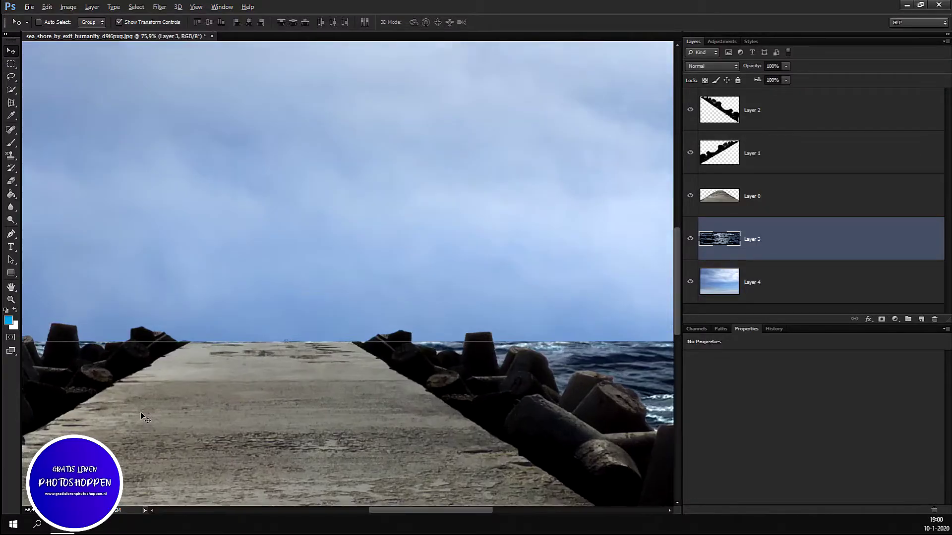
scroll(296, 349, "up", 1, "alt")
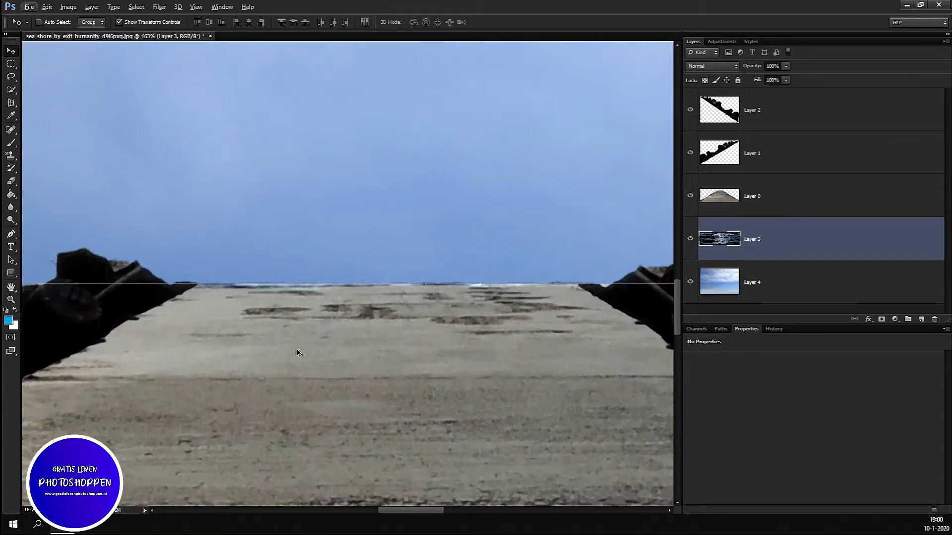
key("Down")
key("Down")
key("Down")
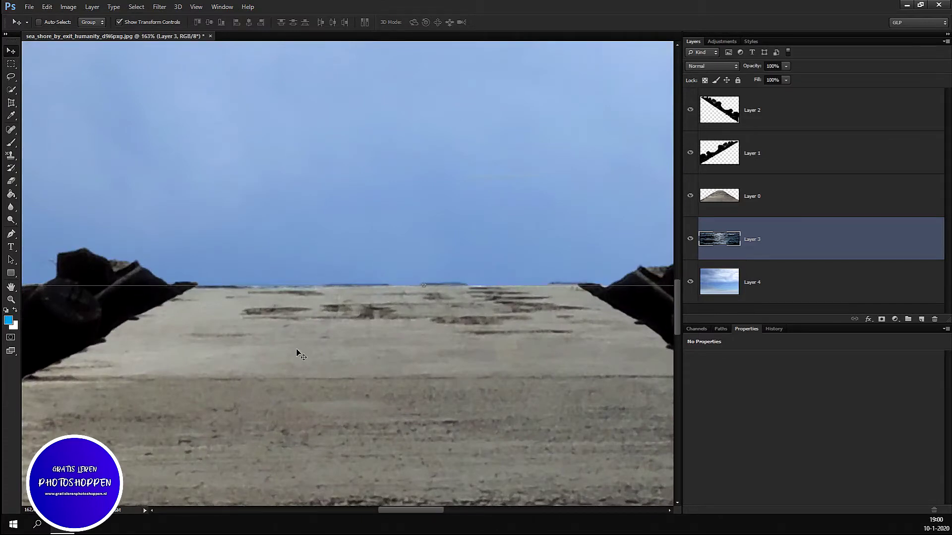
scroll(484, 218, "down", 2, "alt")
scroll(478, 347, "down", 2, "alt")
scroll(479, 358, "down", 1, "alt")
scroll(478, 358, "down", 1)
key("alt")
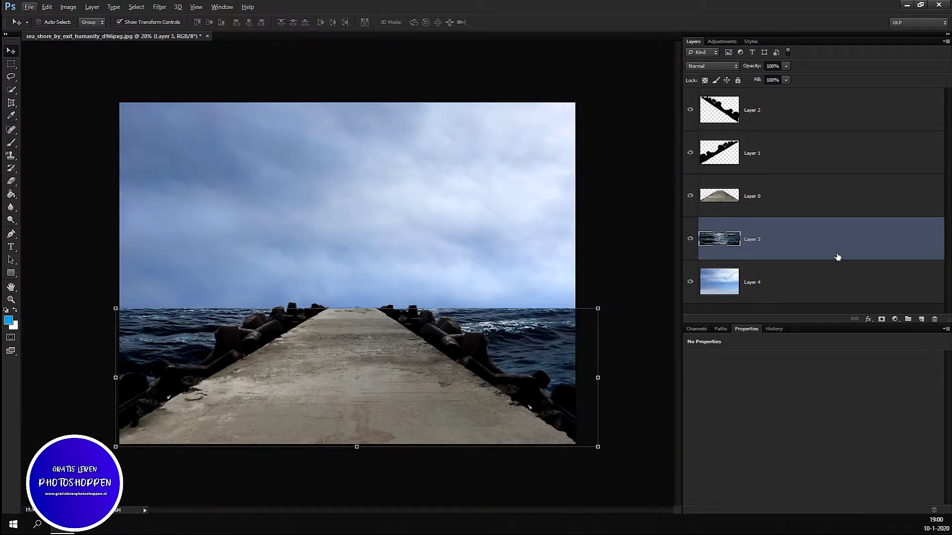
- Scale the cloudy sky Layer 4 down proportionally to fit the canvas width
left_click(794, 288)
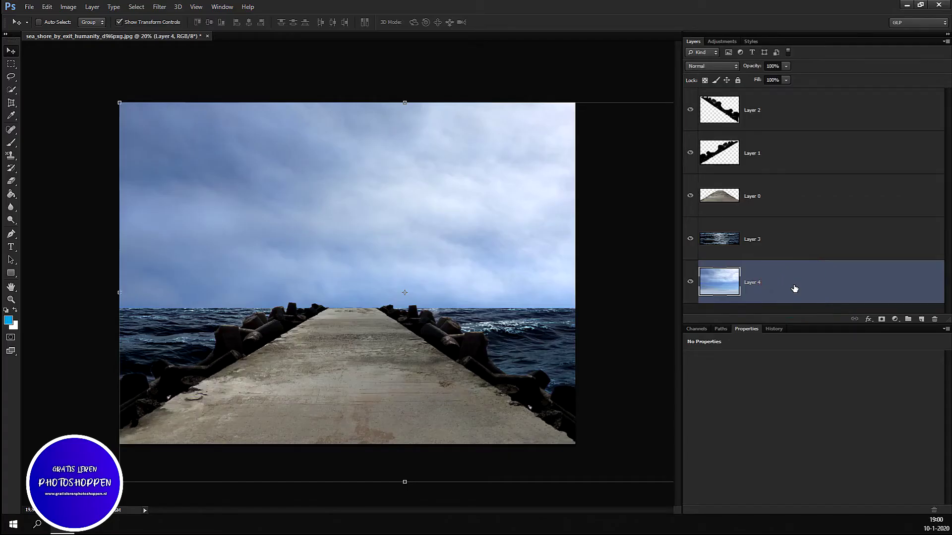
key("ctrl+t")
key("ctrl+minus")
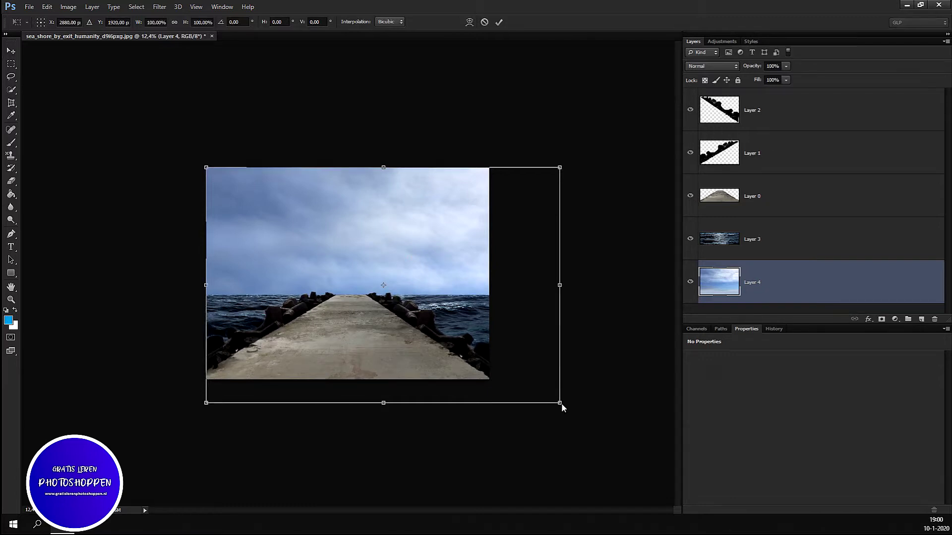
left_click_drag(560, 402, 517, 315)
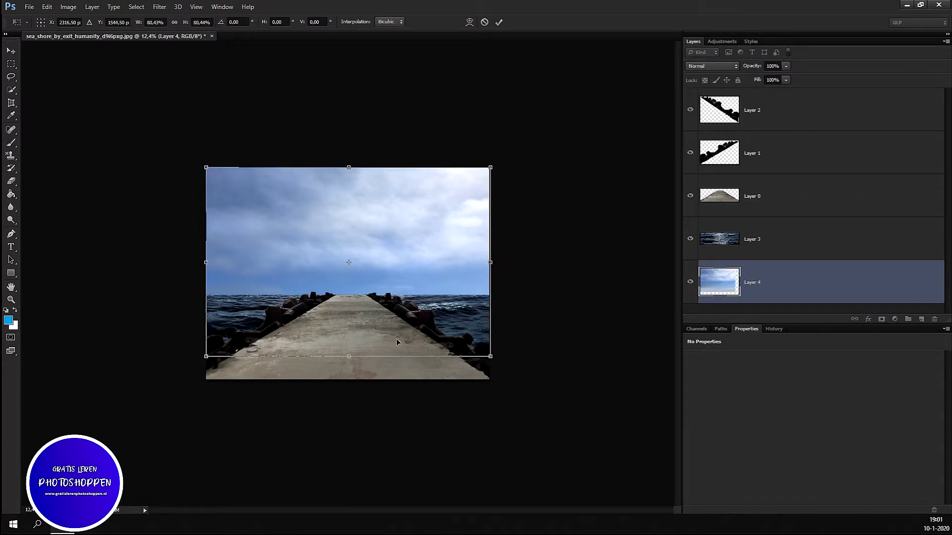
key("Return")
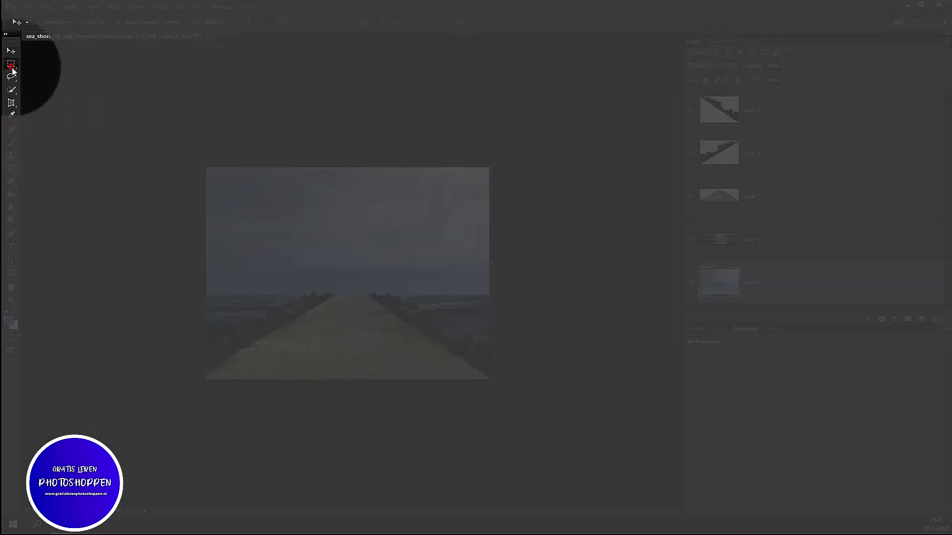
left_click(10, 64)
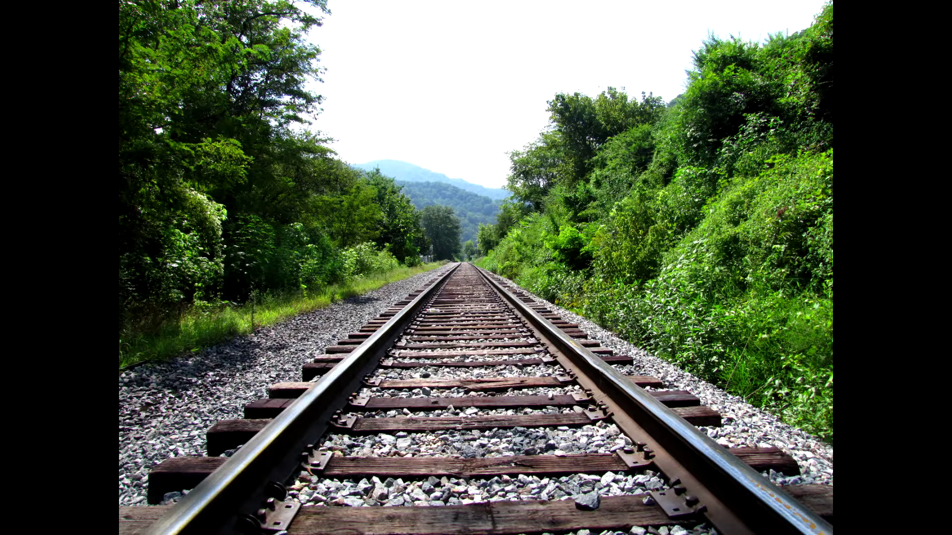
- Zoom in on the rails photo and place the first Pen anchor of the track outline
scroll(331, 278, "up", 2)
scroll(332, 279, "up", 5)
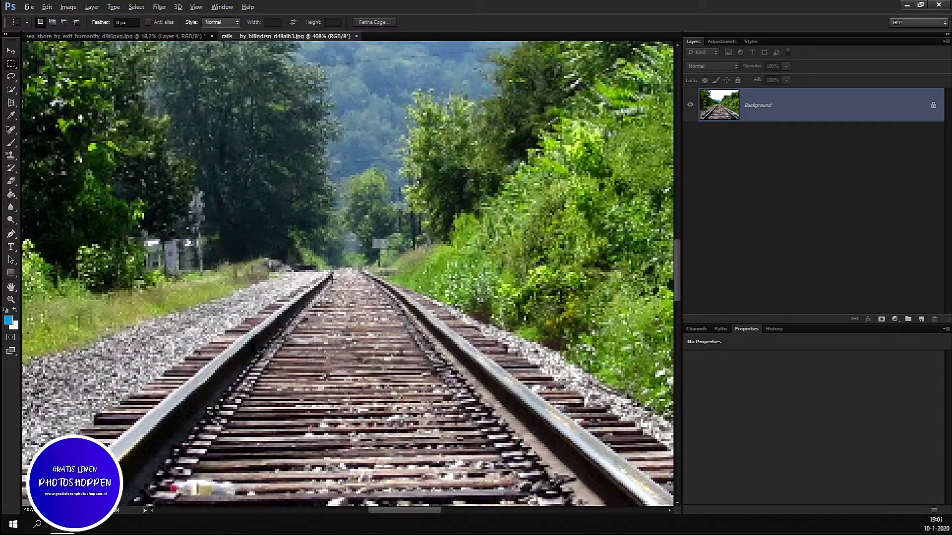
key("alt")
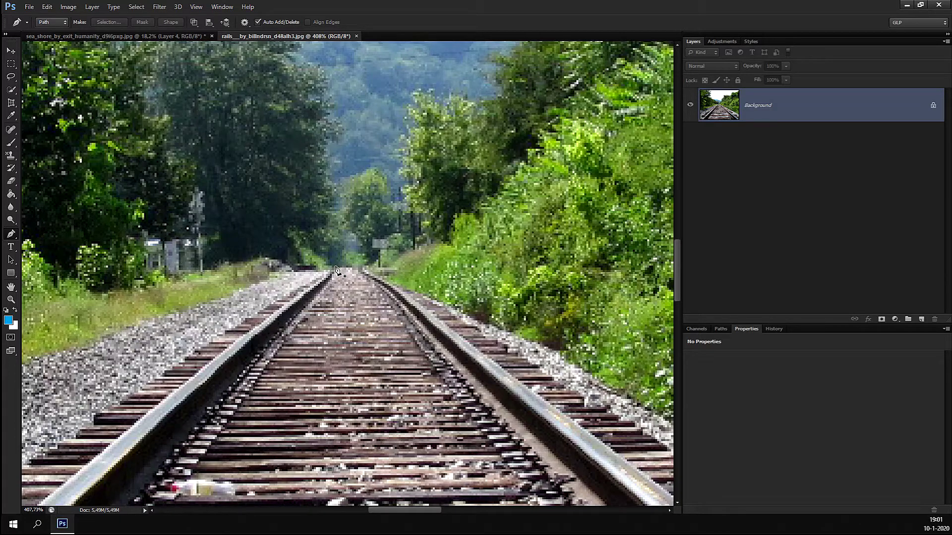
left_click(332, 268)
- Add path anchors on the left rail and at the track's bottom-left and bottom-right corners
left_click(216, 361)
scroll(319, 283, "down", 3)
scroll(318, 283, "down", 3)
scroll(297, 307, "down", 2)
scroll(160, 416, "up", 3)
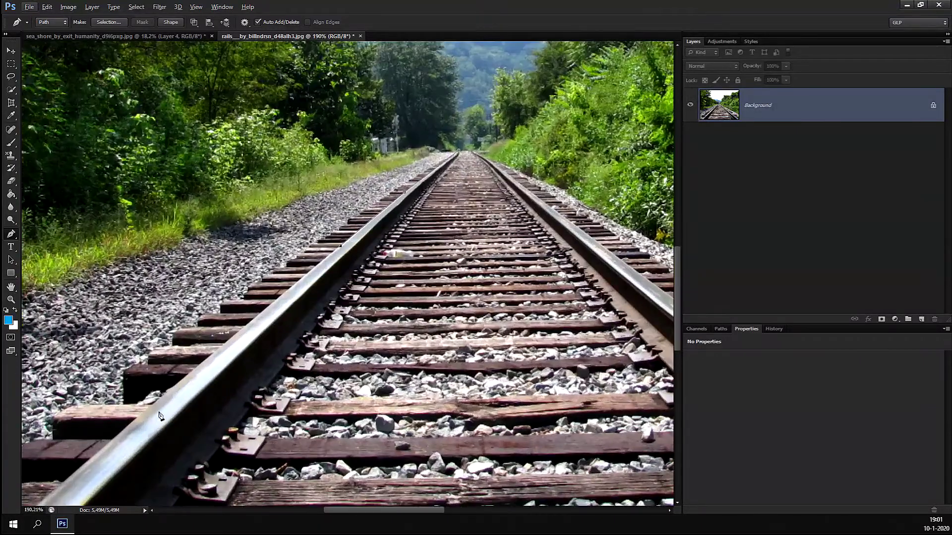
scroll(171, 415, "down", 1)
scroll(193, 414, "down", 1)
scroll(181, 426, "down", 1)
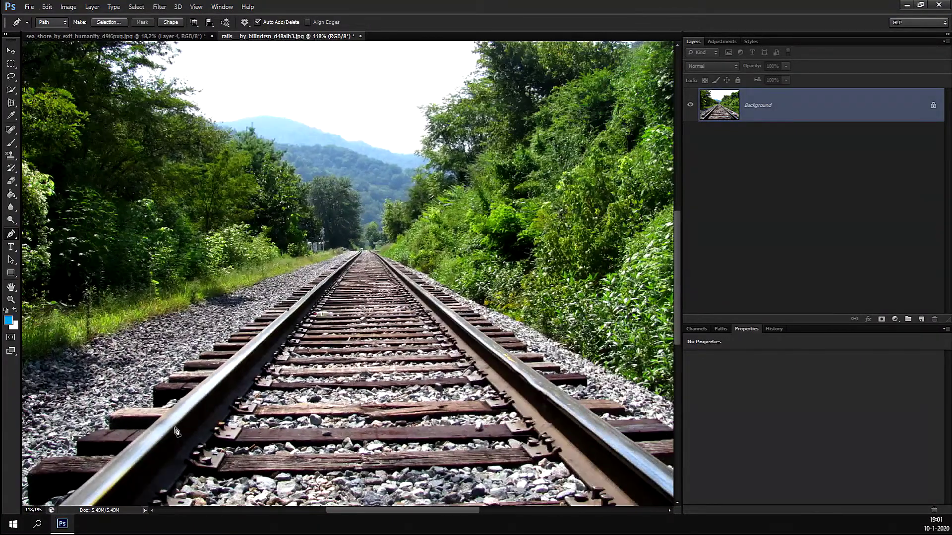
scroll(176, 431, "up", 2)
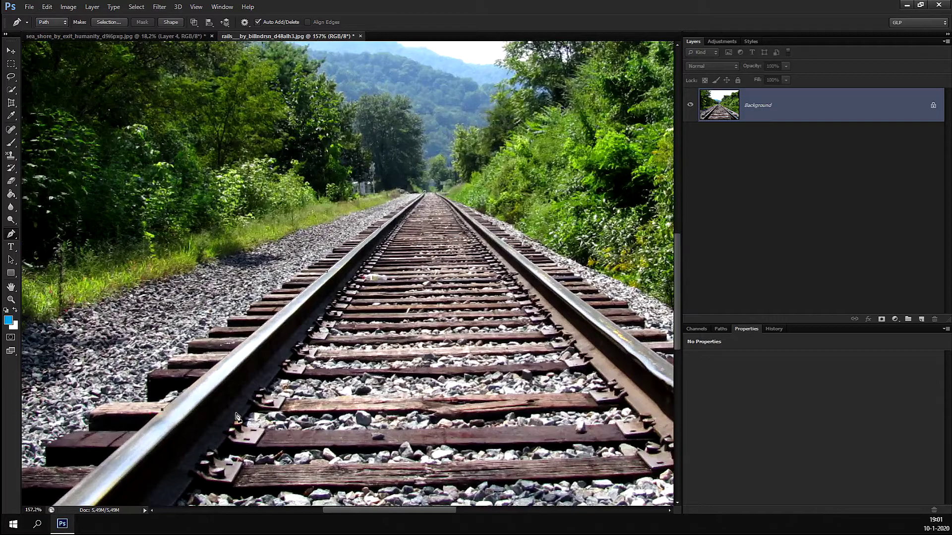
scroll(238, 416, "down", 1)
scroll(228, 436, "down", 1)
scroll(201, 452, "down", 1)
scroll(145, 480, "up", 1)
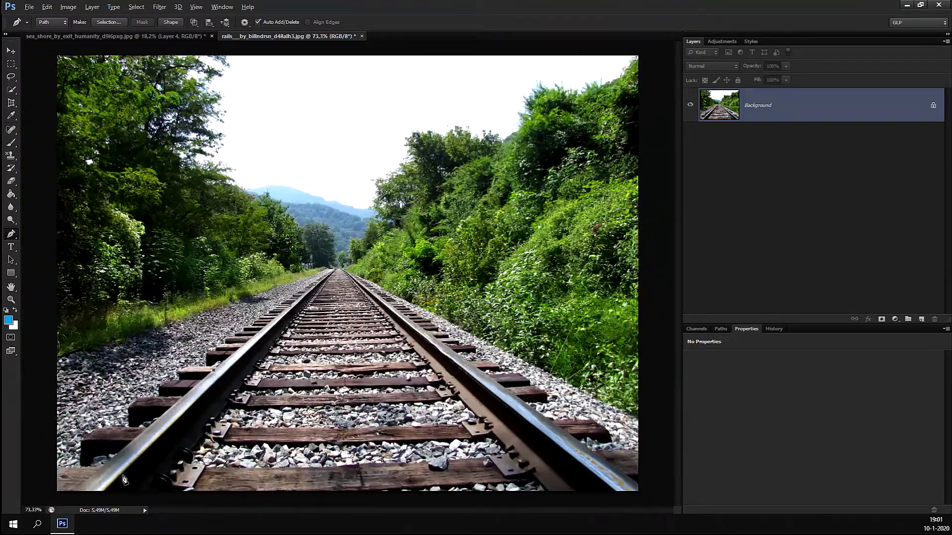
scroll(73, 500, "up", 1)
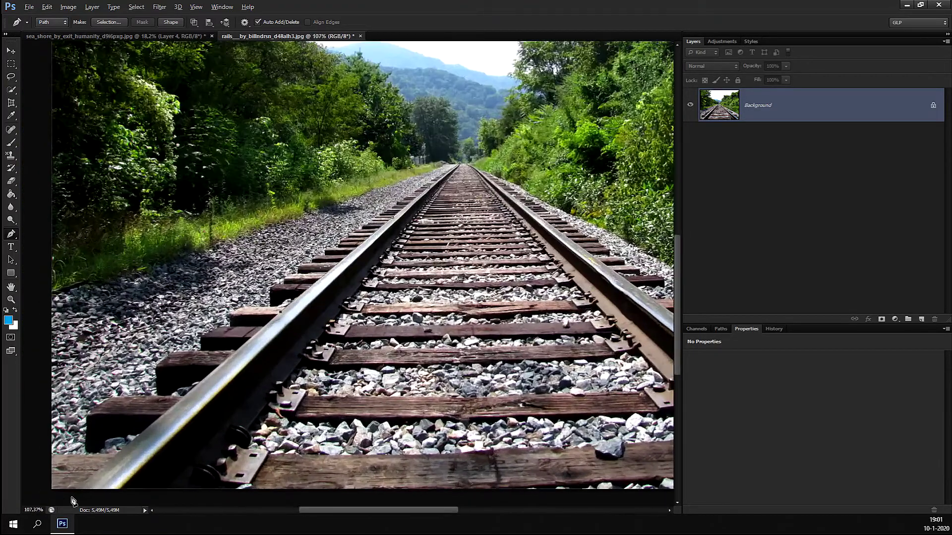
scroll(75, 499, "up", 1)
scroll(79, 498, "up", 1)
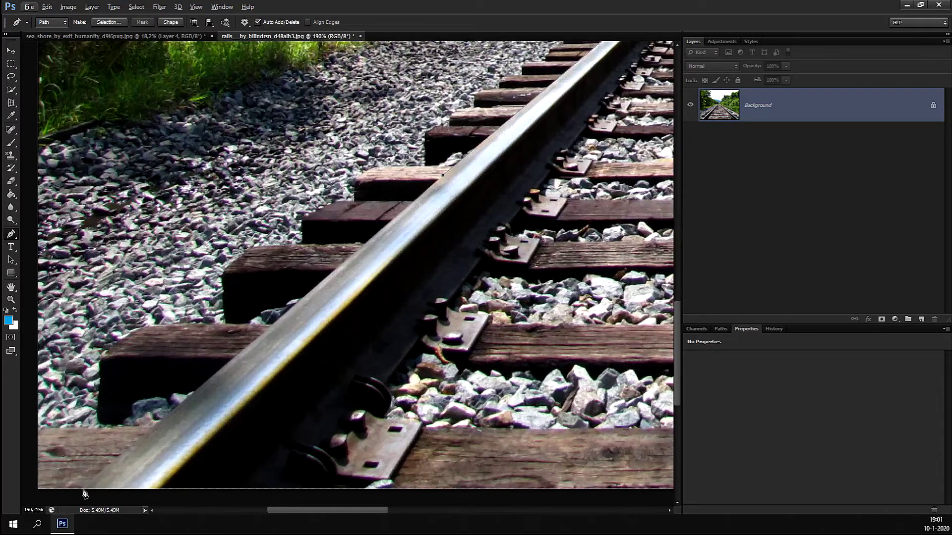
left_click(81, 491)
scroll(69, 502, "down", 3)
scroll(347, 490, "down", 1)
scroll(639, 478, "down", 1)
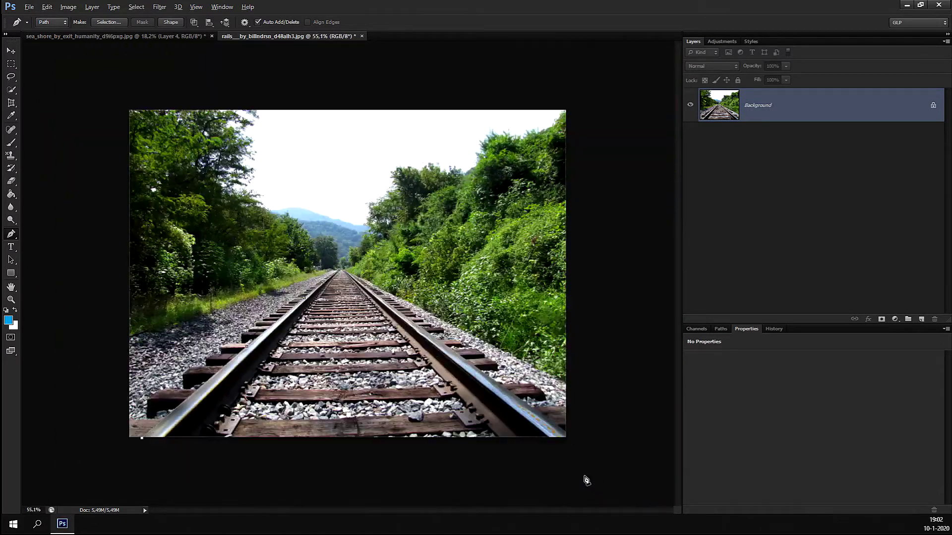
left_click(585, 452)
- Connect the path up to the right rail's edge and extend it along the rail's upper edge
scroll(594, 445, "up", 1)
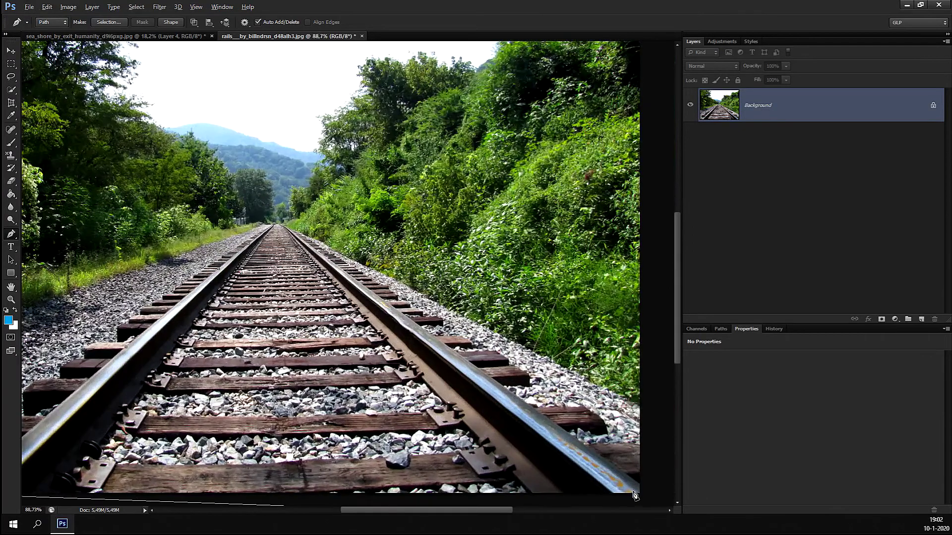
scroll(654, 489, "down", 1)
scroll(601, 455, "up", 1)
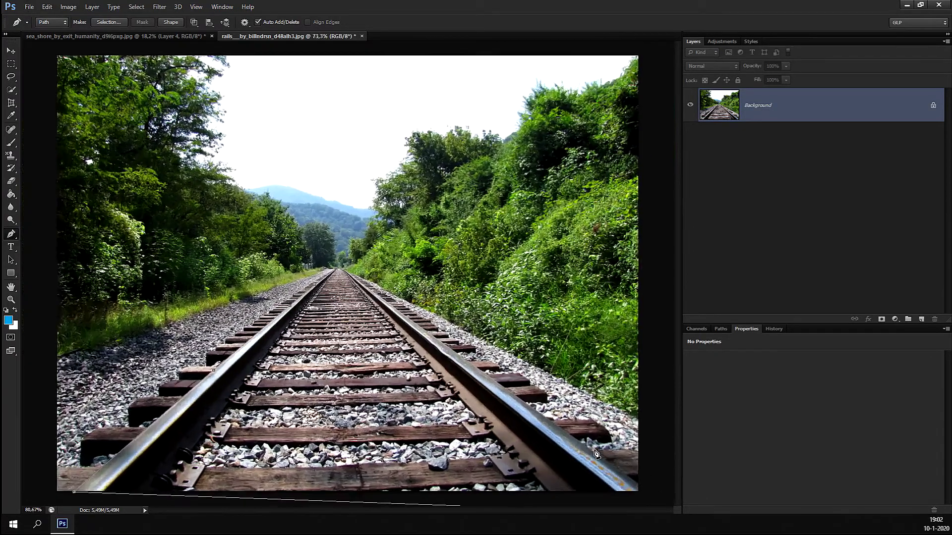
scroll(639, 477, "up", 2)
scroll(640, 477, "up", 1)
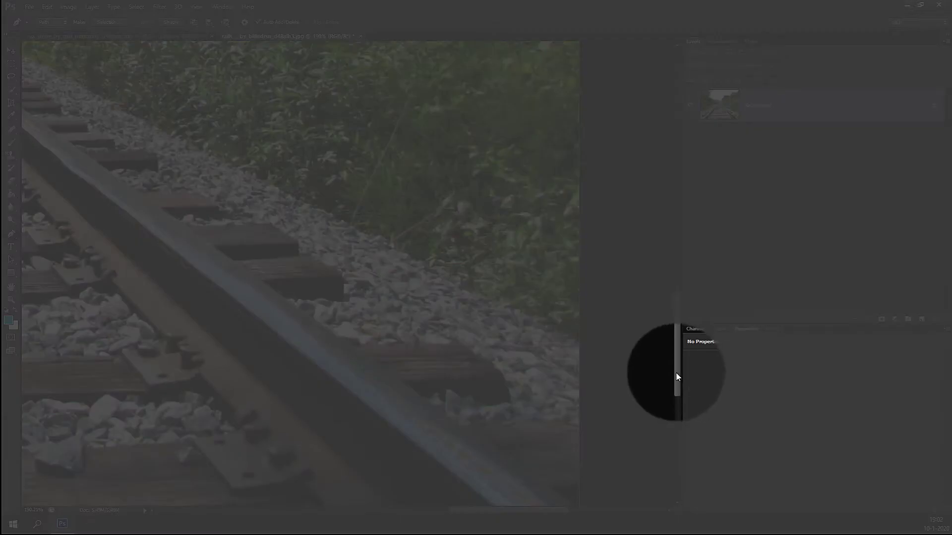
left_click_drag(676, 373, 680, 415)
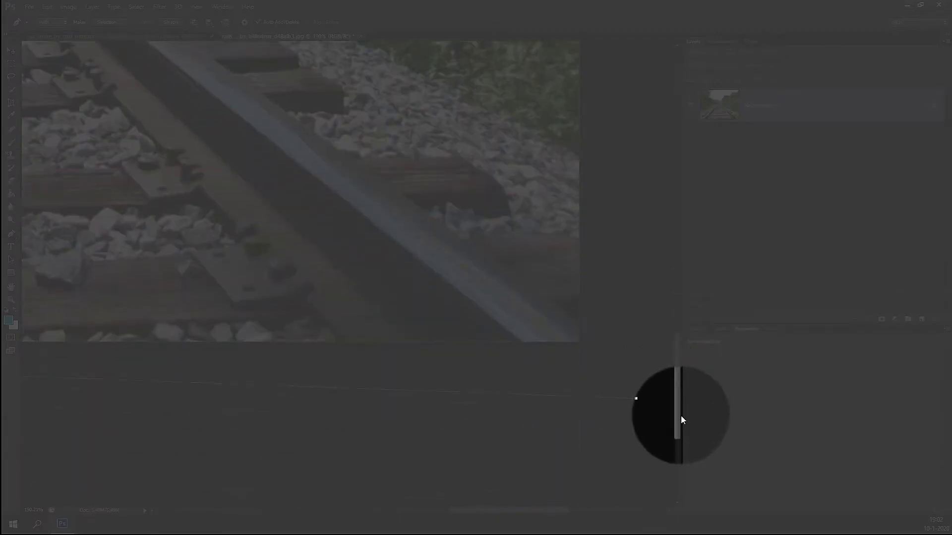
scroll(602, 320, "up", 1)
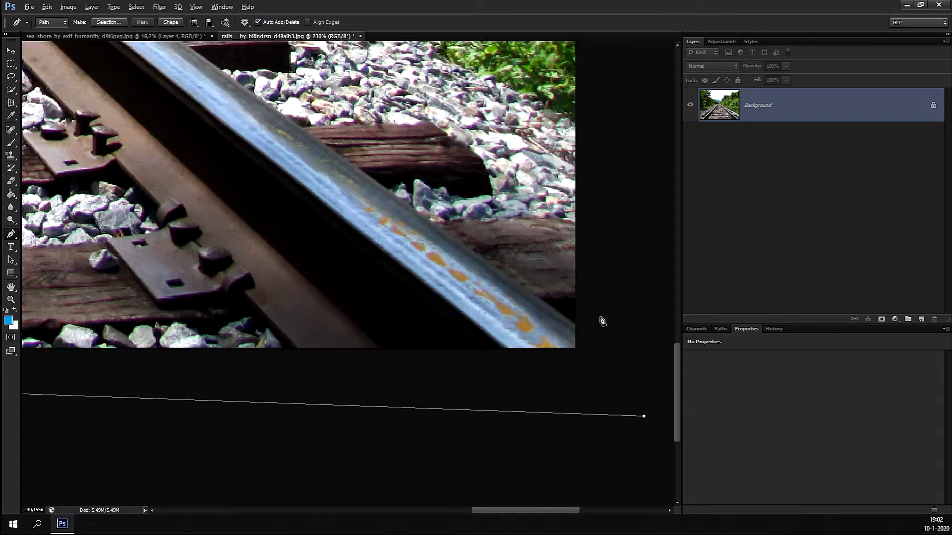
scroll(595, 318, "up", 1)
left_click(600, 329)
left_click(574, 326)
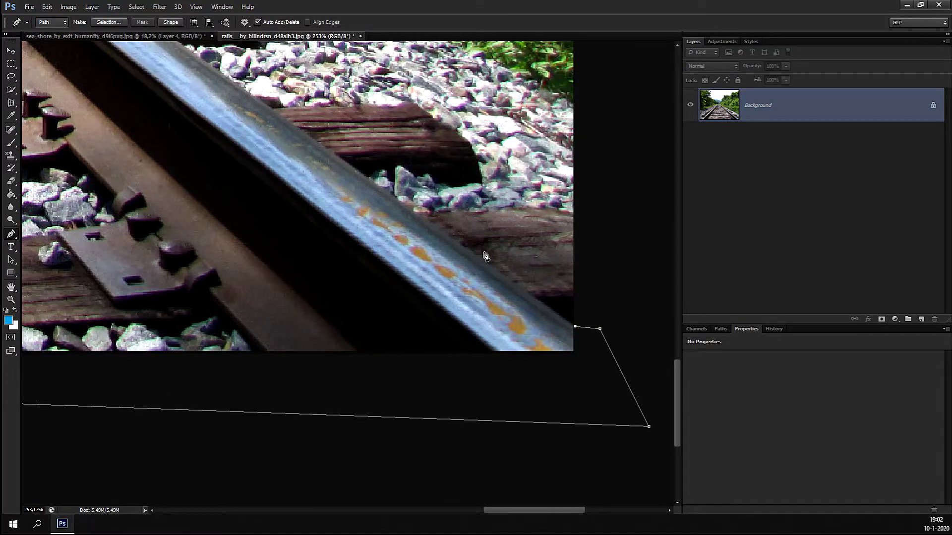
left_click(255, 100)
scroll(339, 109, "down", 3)
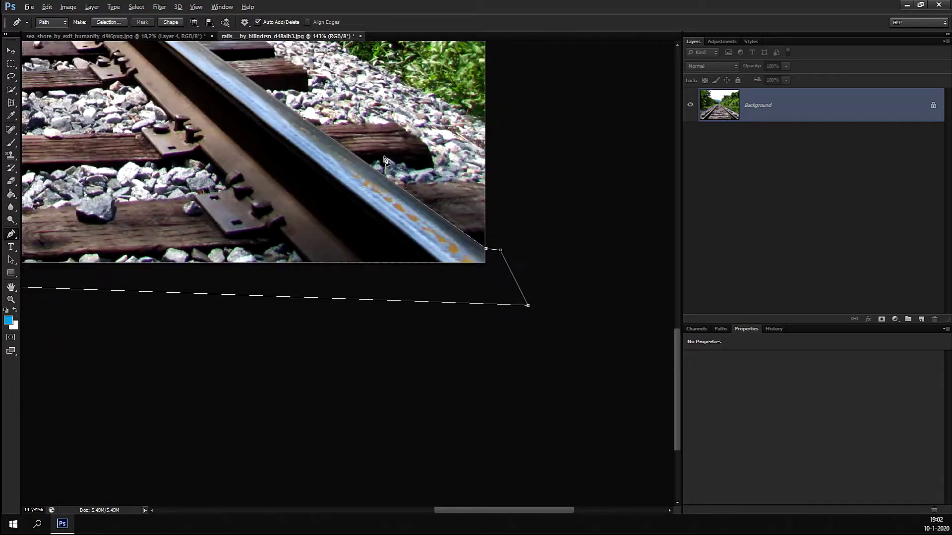
scroll(317, 119, "down", 3)
scroll(468, 345, "up", 3)
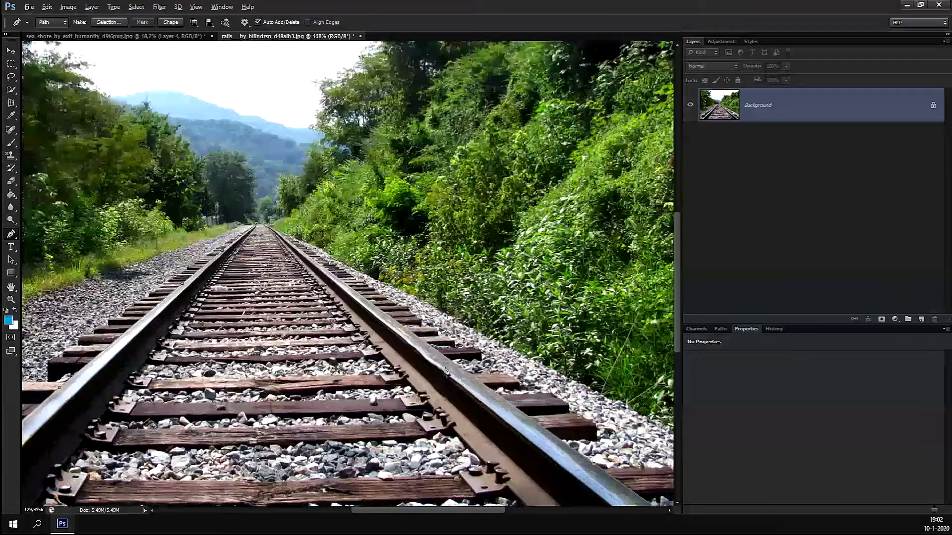
scroll(432, 332, "up", 3)
- Continue the anchors up the right rail toward the horizon, panning to the track's far end
left_click(408, 310)
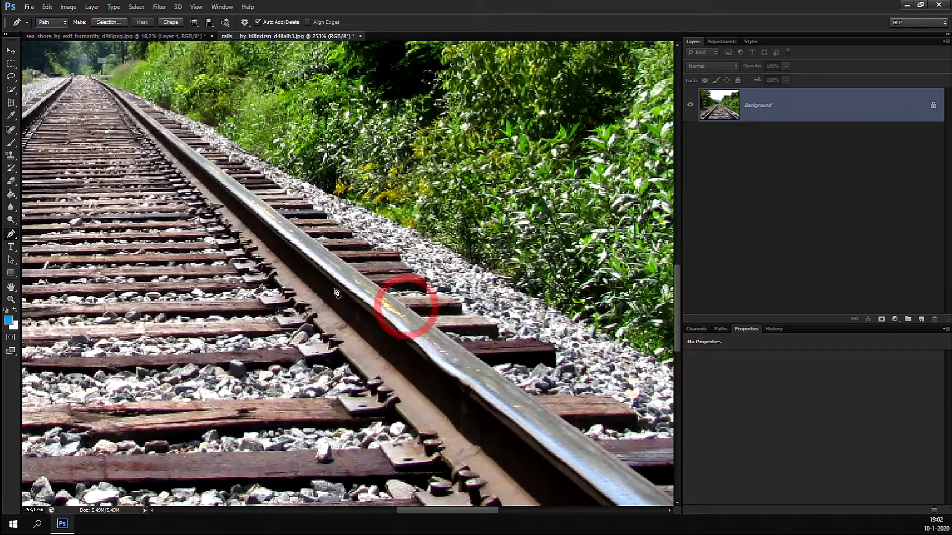
left_click(223, 176)
scroll(176, 114, "up", 2)
scroll(174, 119, "up", 2)
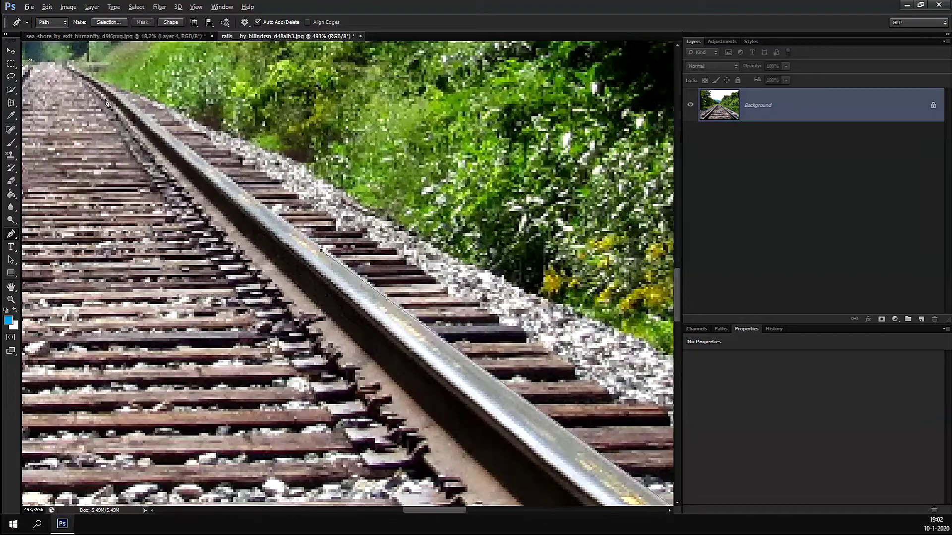
left_click(163, 129)
left_click_drag(113, 92, 150, 80)
scroll(150, 79, "up", 2)
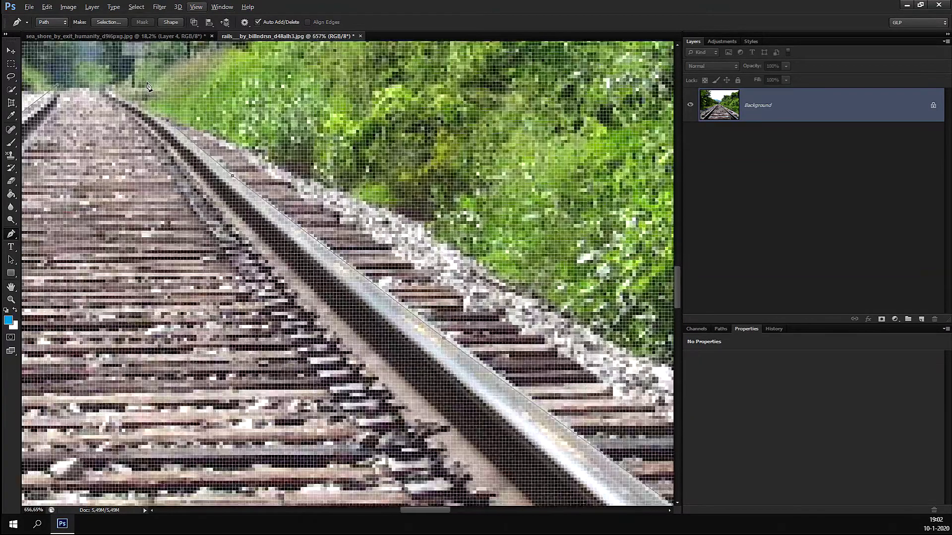
key("alt")
key("alt")
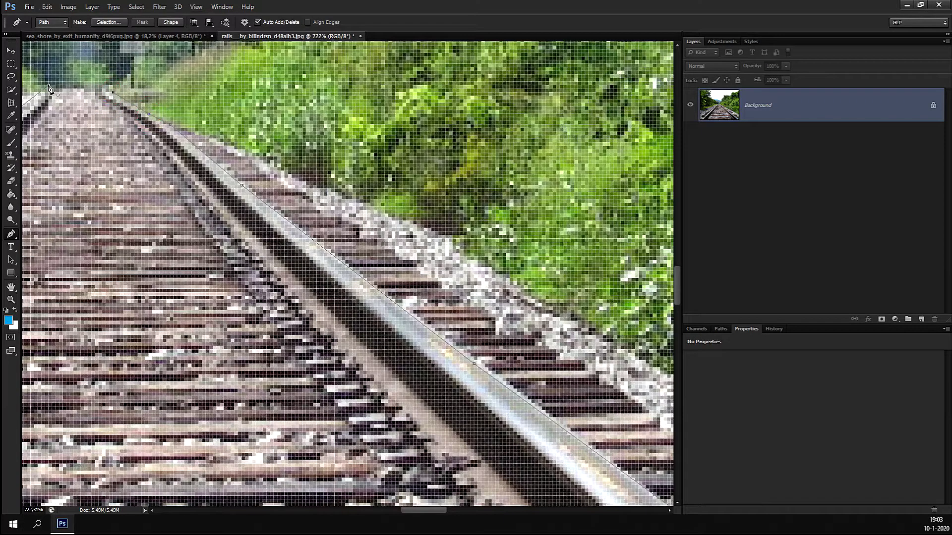
left_click_drag(49, 87, 125, 120)
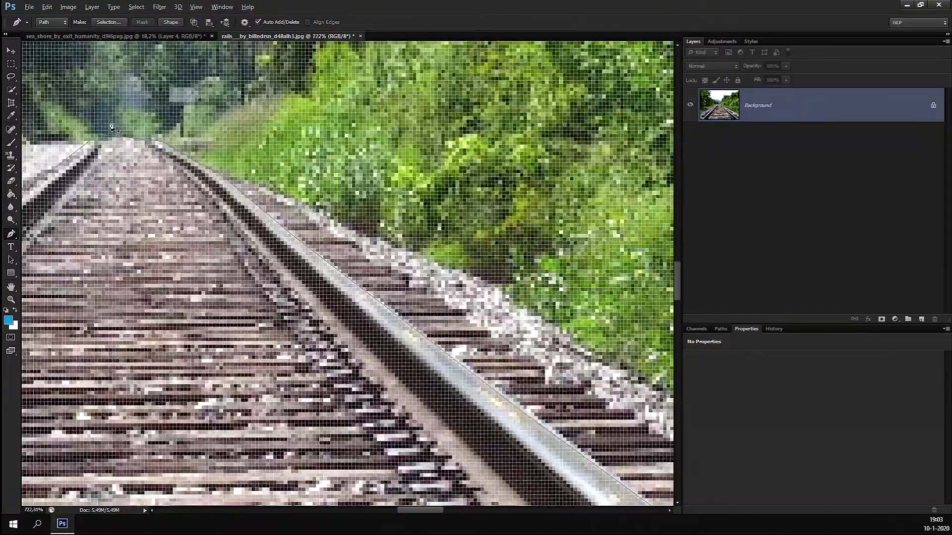
scroll(281, 194, "down", 4)
scroll(281, 193, "down", 2)
scroll(281, 193, "down", 2)
scroll(281, 193, "down", 2)
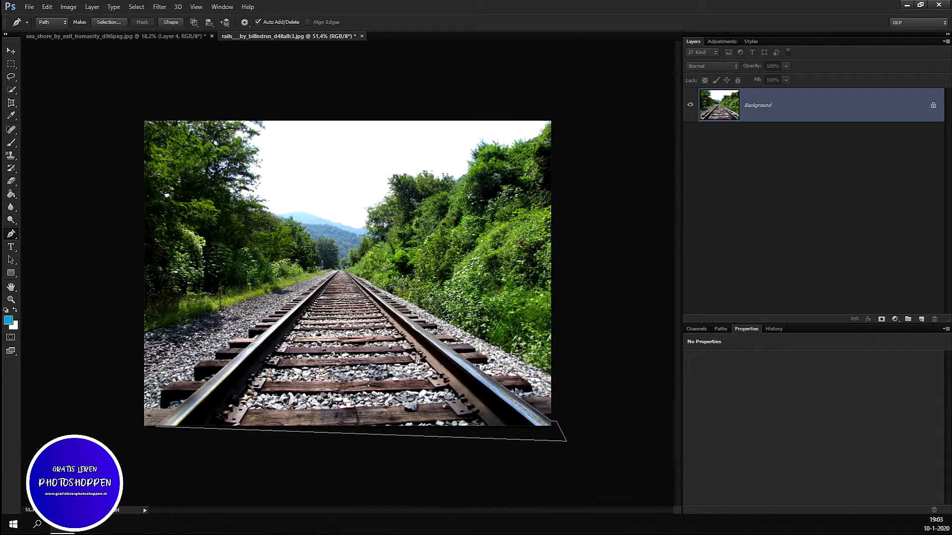
- Turn the track path into a 2 px feathered selection, clear it, then close the photo unsaved
right_click(330, 340)
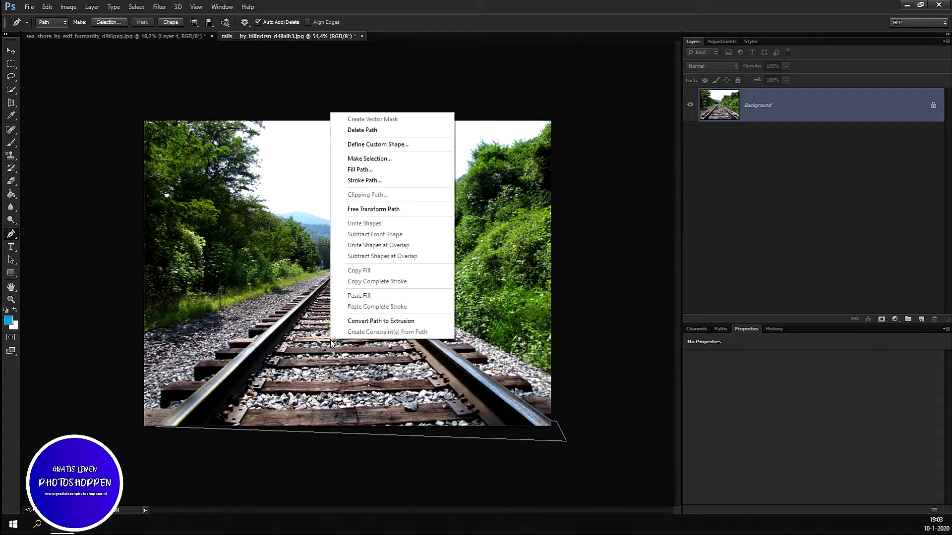
left_click(392, 158)
left_click(360, 314)
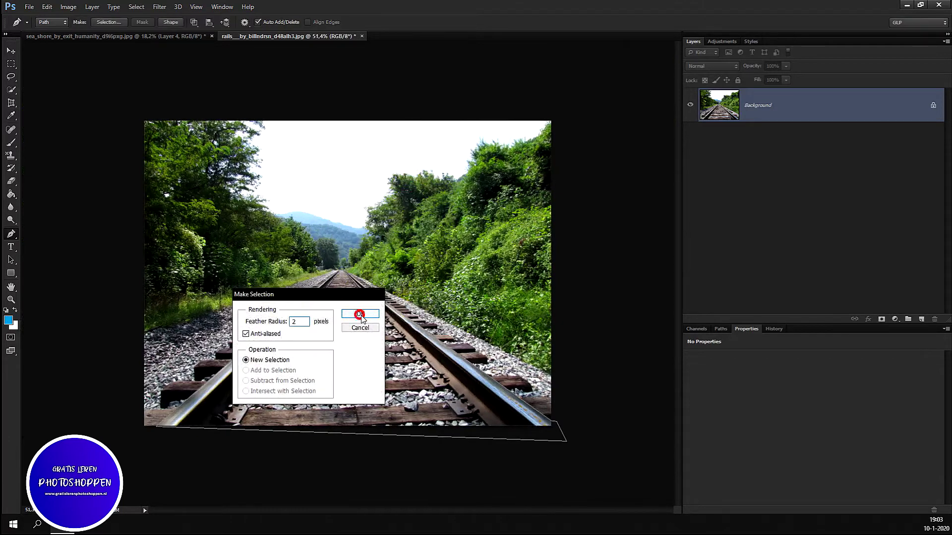
key("BackSpace")
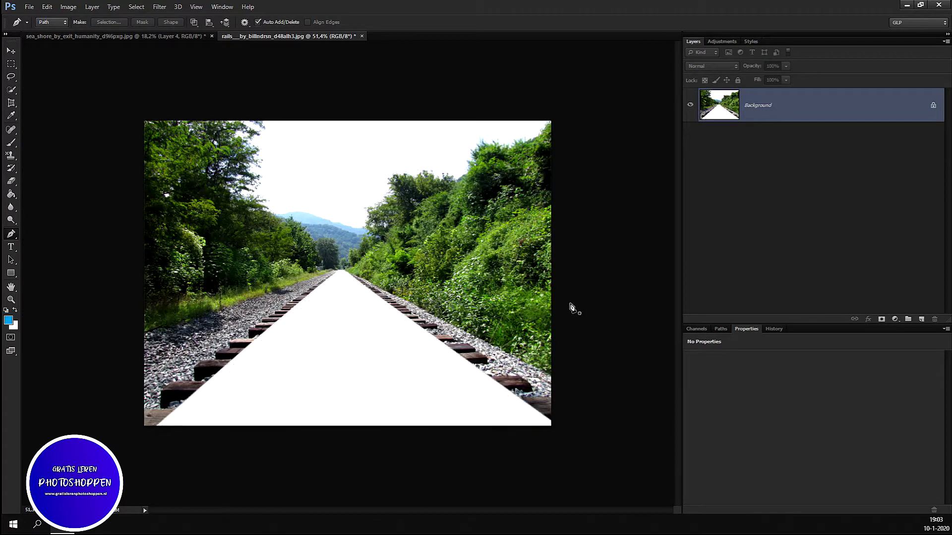
left_click(361, 36)
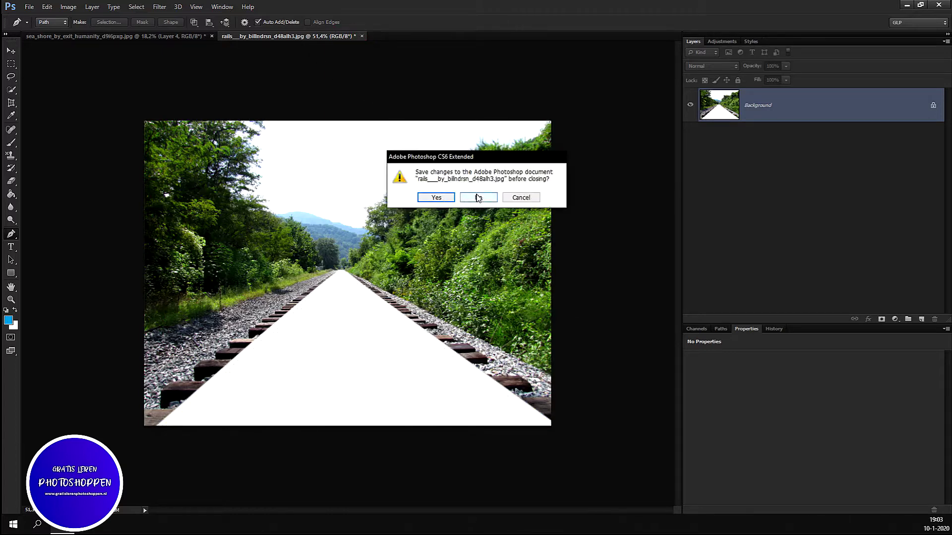
left_click(478, 198)
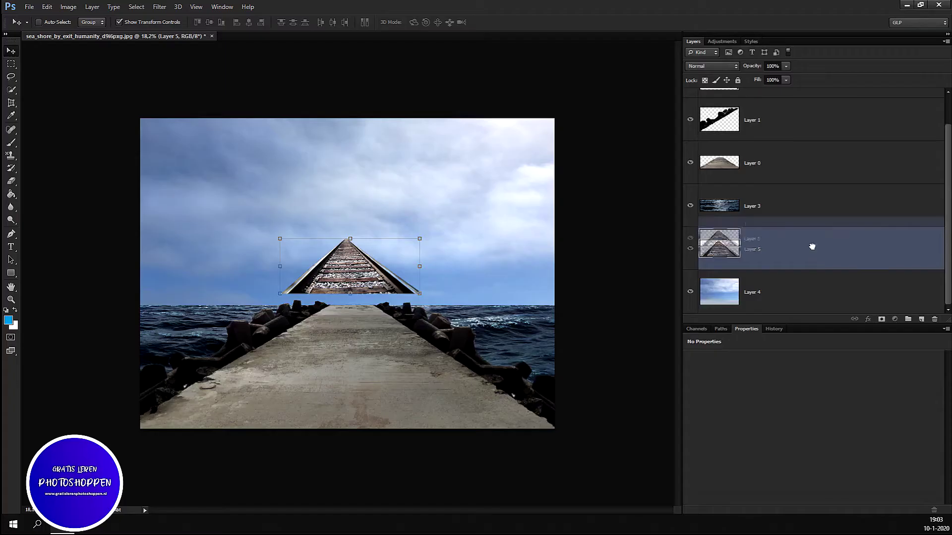
- Move the track layer to the top of the stack and drag it down to the pier's bottom
left_click_drag(803, 263, 804, 94)
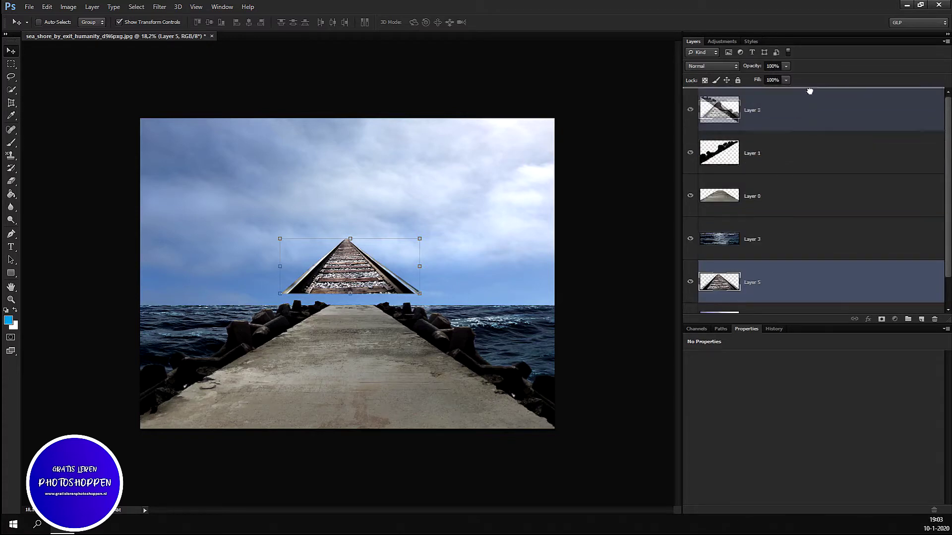
left_click_drag(807, 98, 811, 98)
left_click_drag(348, 277, 353, 412)
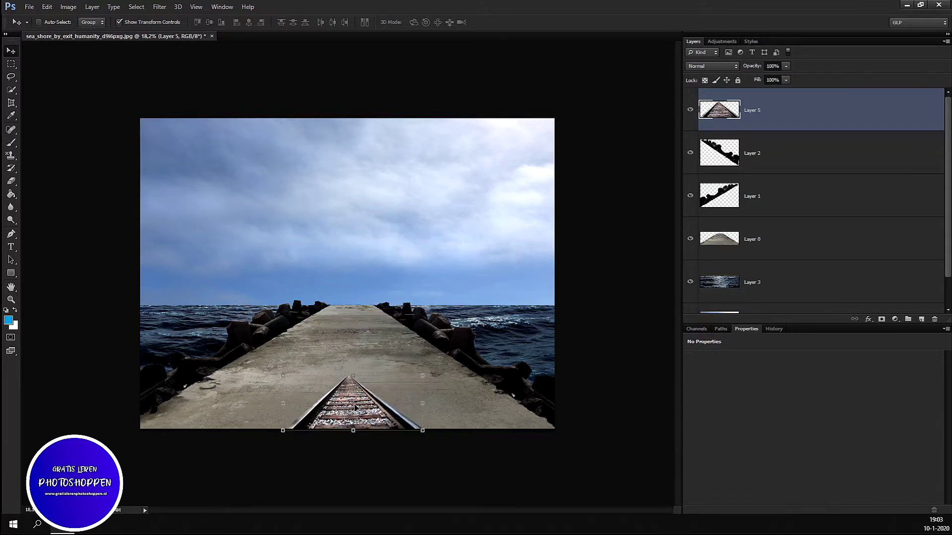
- Flip the track horizontally, enlarge it to about 247%, and tilt it slightly to match the pier
key("ctrl+t")
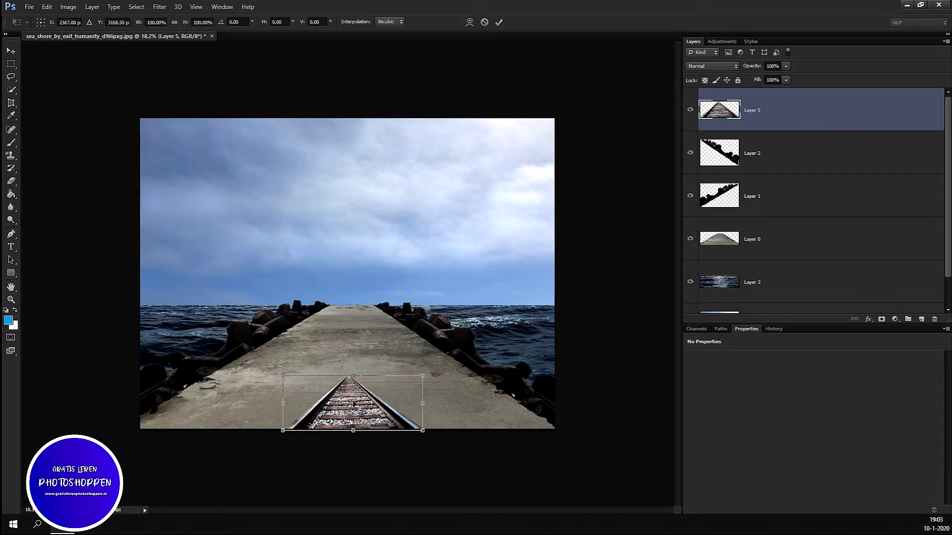
right_click(353, 404)
left_click(387, 381)
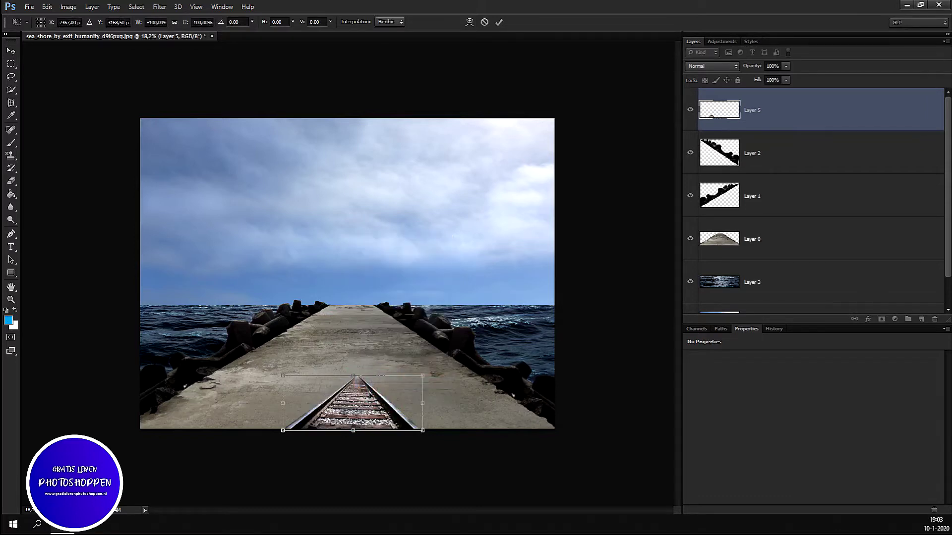
left_click_drag(285, 379, 224, 241)
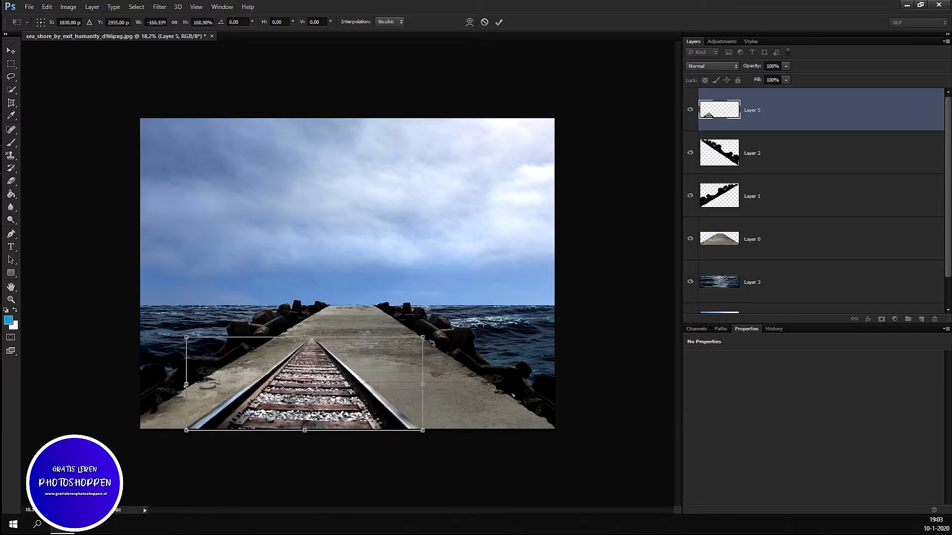
left_click_drag(424, 339, 480, 249)
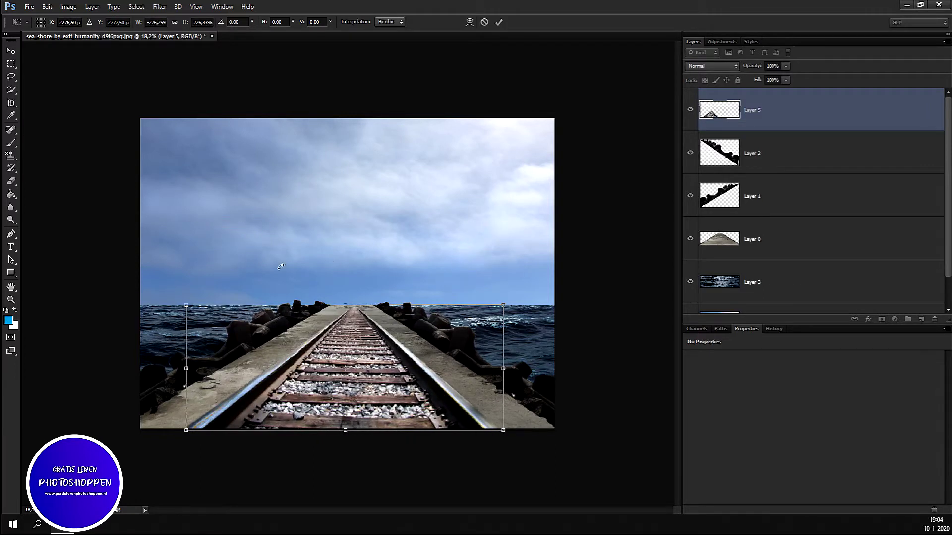
left_click_drag(184, 304, 168, 298)
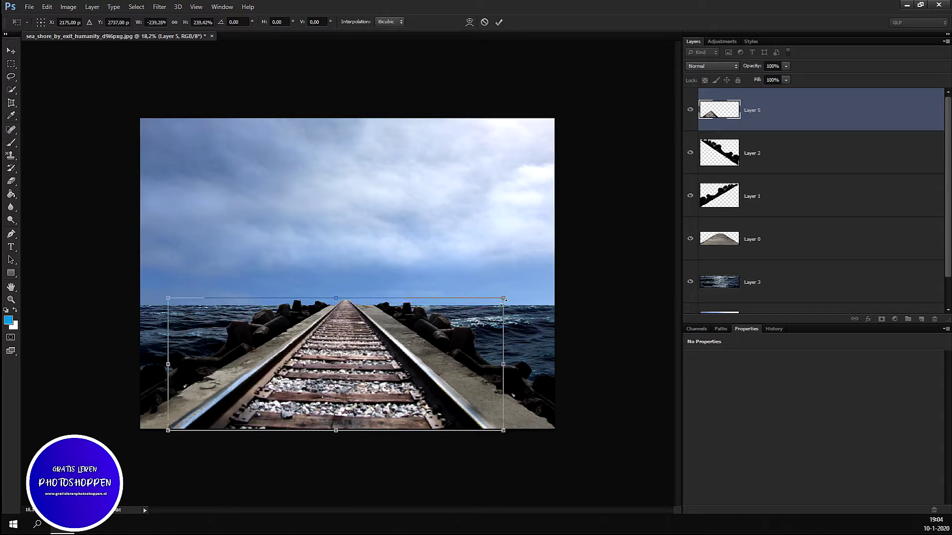
left_click_drag(503, 298, 509, 282)
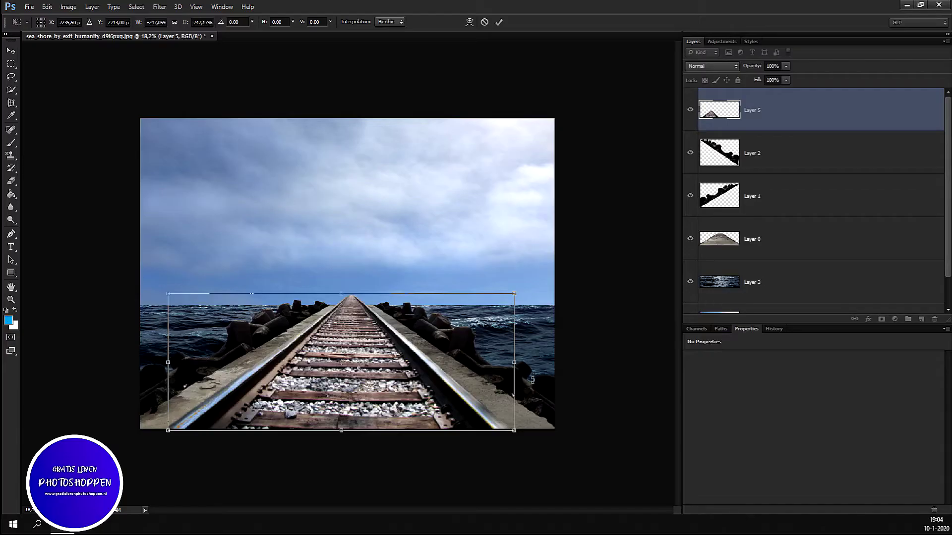
left_click_drag(532, 380, 533, 377)
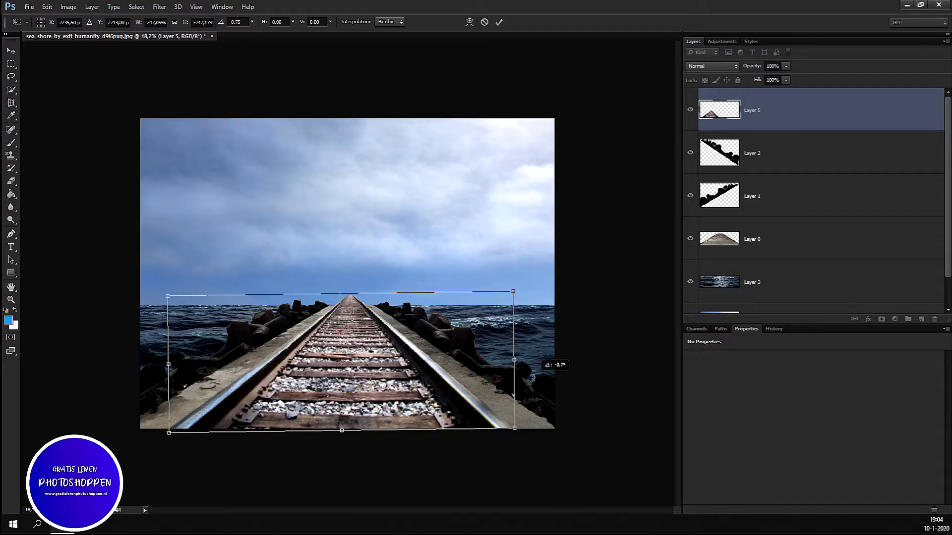
key("Return")
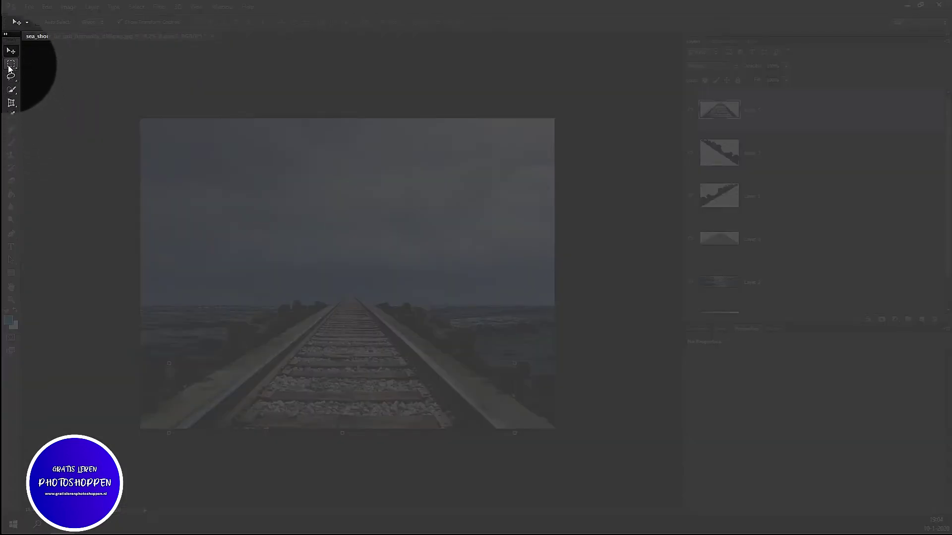
- With a smaller eraser brush, erase the track tip sticking up above the horizon
left_click(11, 63)
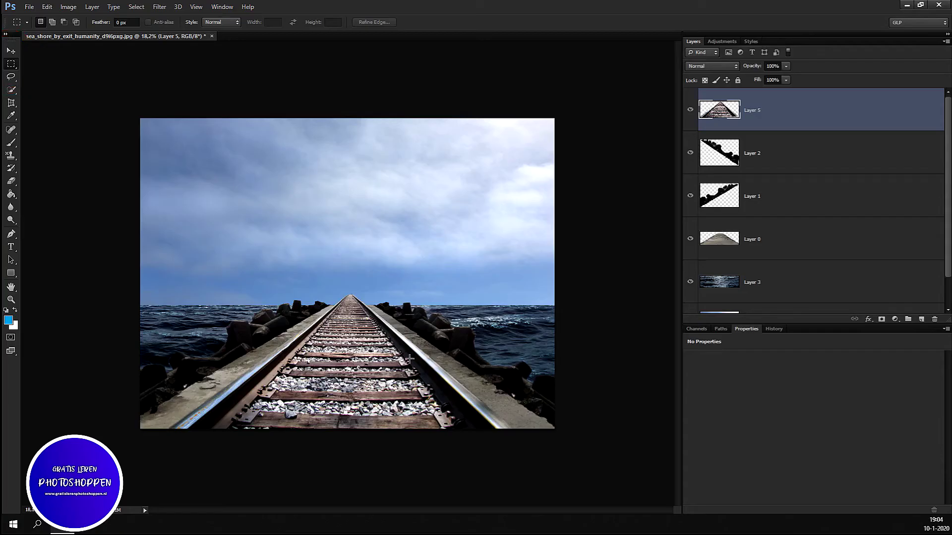
scroll(347, 297, "up", 2)
scroll(337, 295, "up", 2)
scroll(333, 293, "up", 1)
scroll(333, 292, "up", 2)
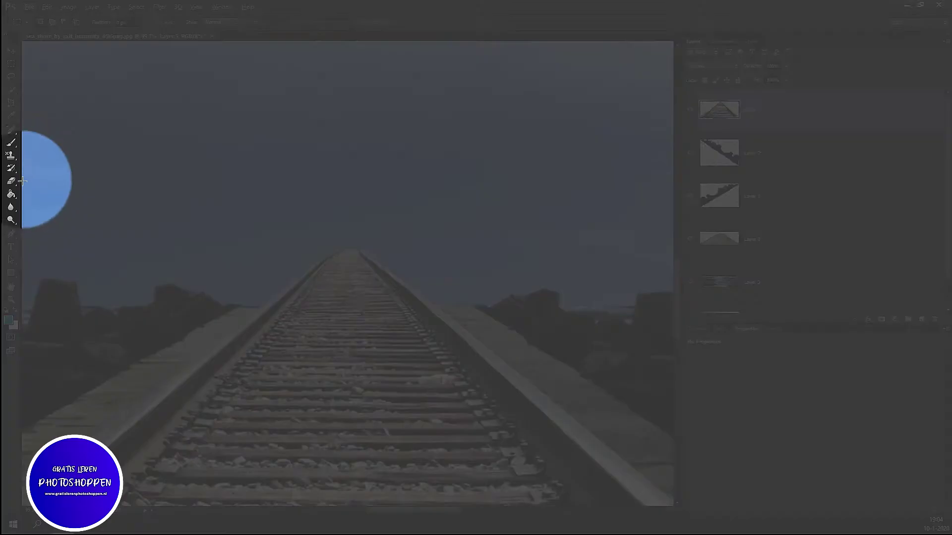
left_click(15, 183)
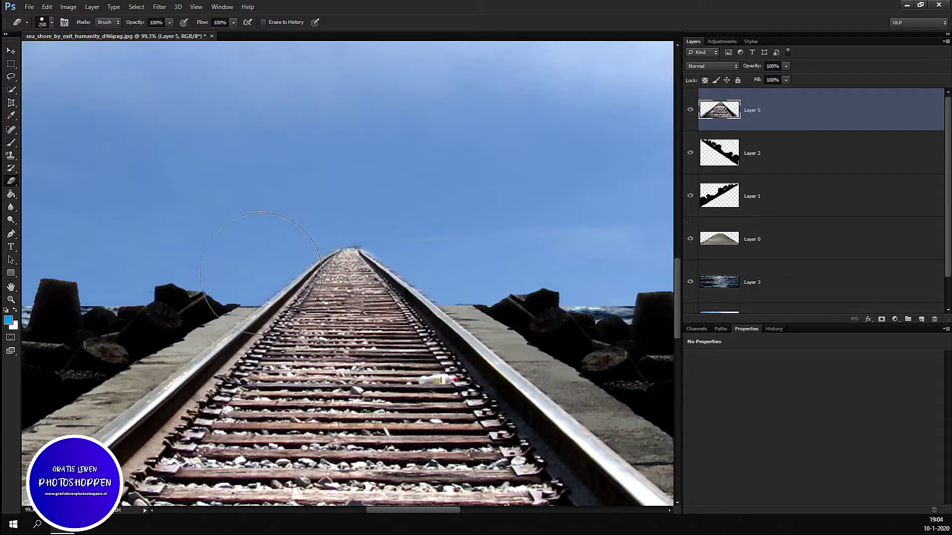
key("bracketleft")
key("bracketleft")
key("bracketleft")
scroll(250, 294, "up", 2)
scroll(249, 300, "up", 1)
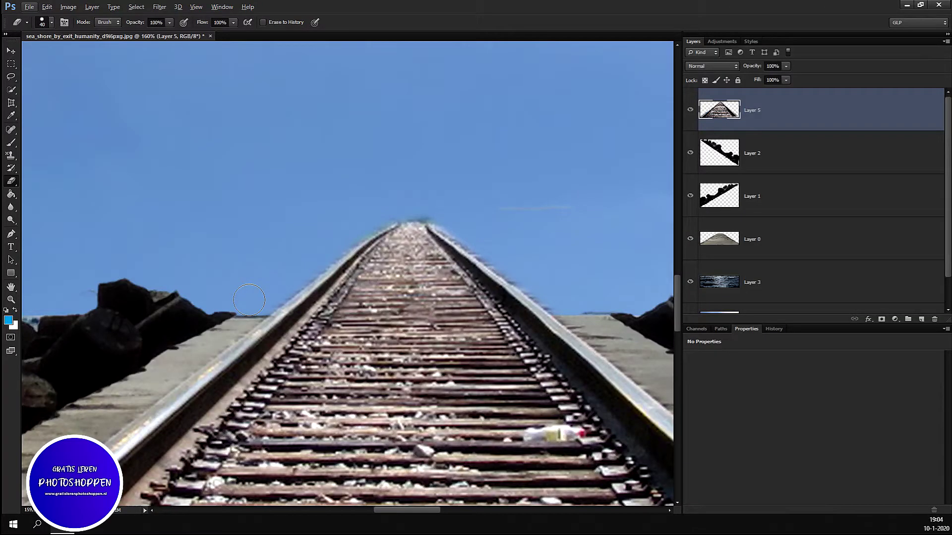
left_click_drag(249, 300, 539, 300)
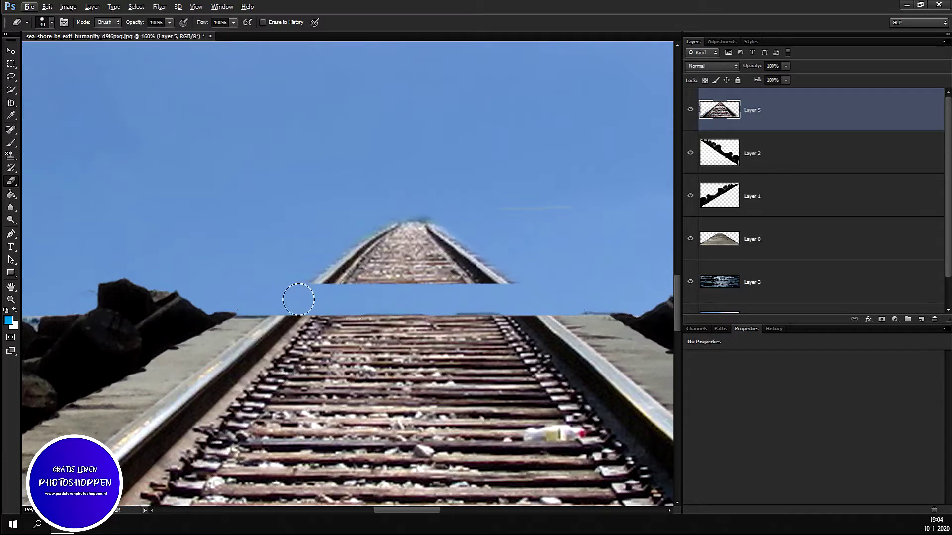
left_click_drag(557, 283, 428, 200)
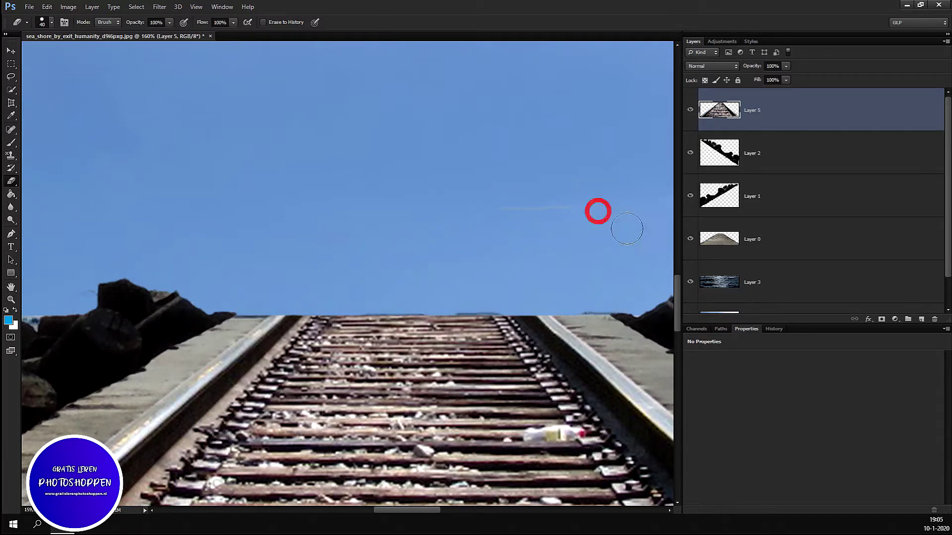
- Erase the faint streak in the sky on Layer 0, then reselect Layer 5
left_click(767, 243)
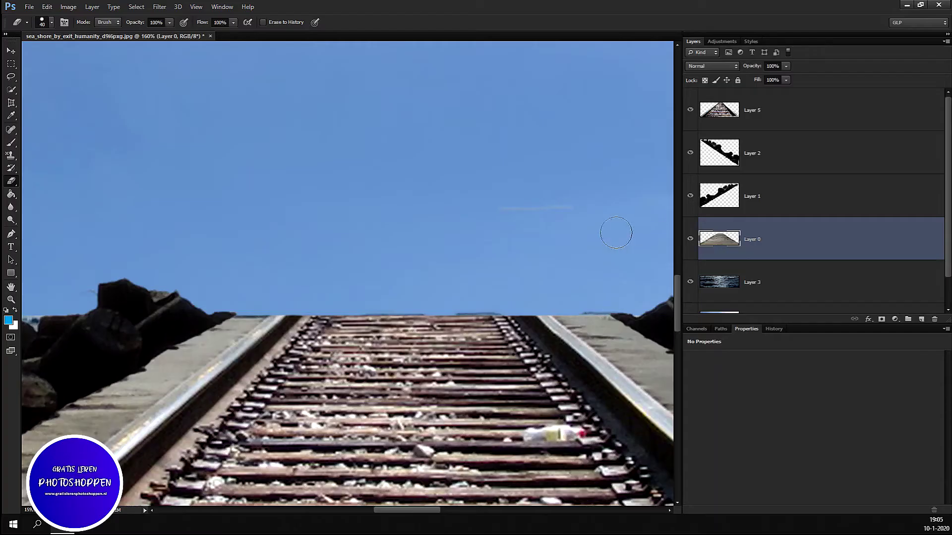
left_click(554, 209)
scroll(513, 311, "down", 4)
scroll(514, 311, "up", 2)
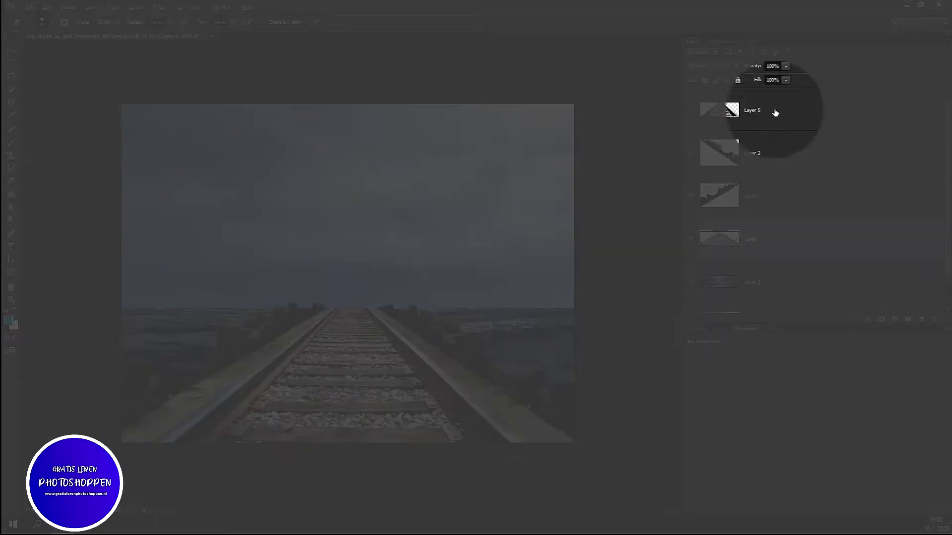
left_click(775, 110)
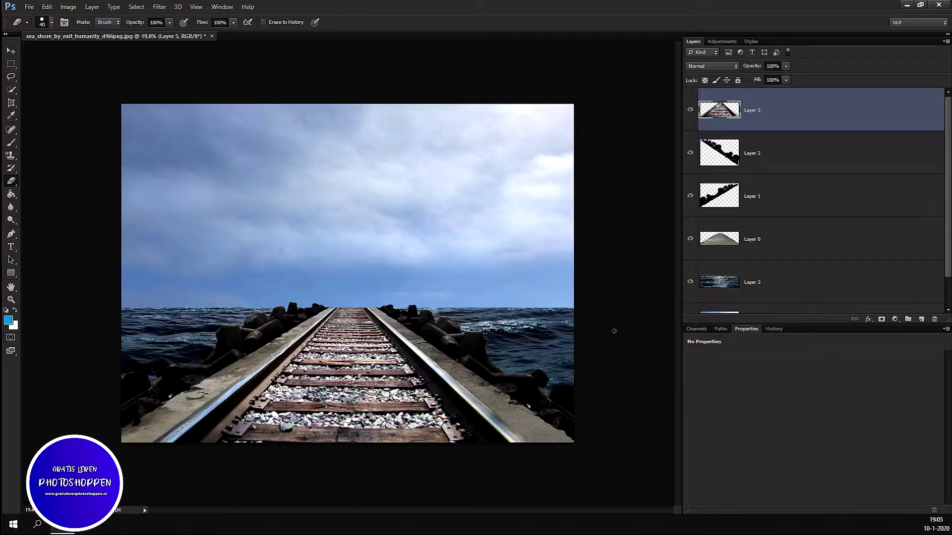
- Rotate the Layer 5 track about one degree with Free Transform and apply it
key("ctrl+t")
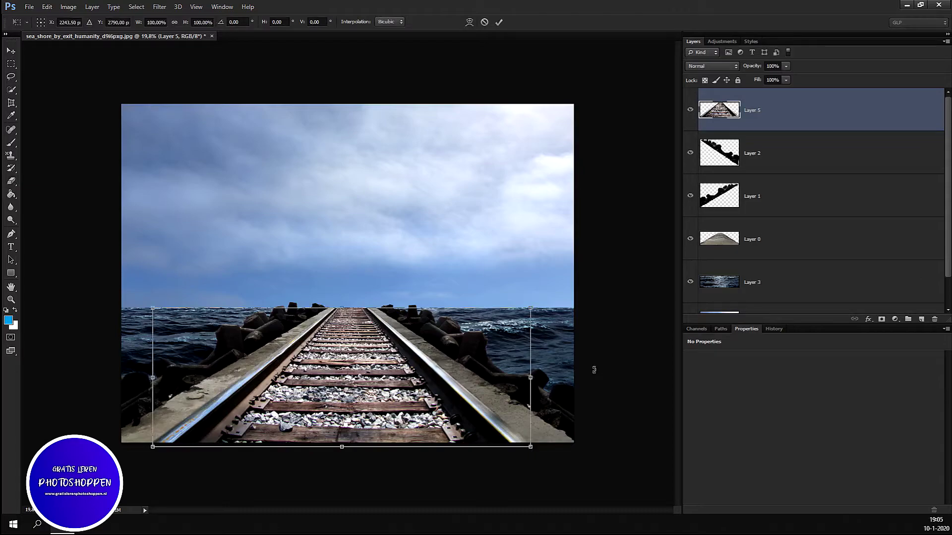
left_click(558, 397)
left_click_drag(559, 396, 558, 393)
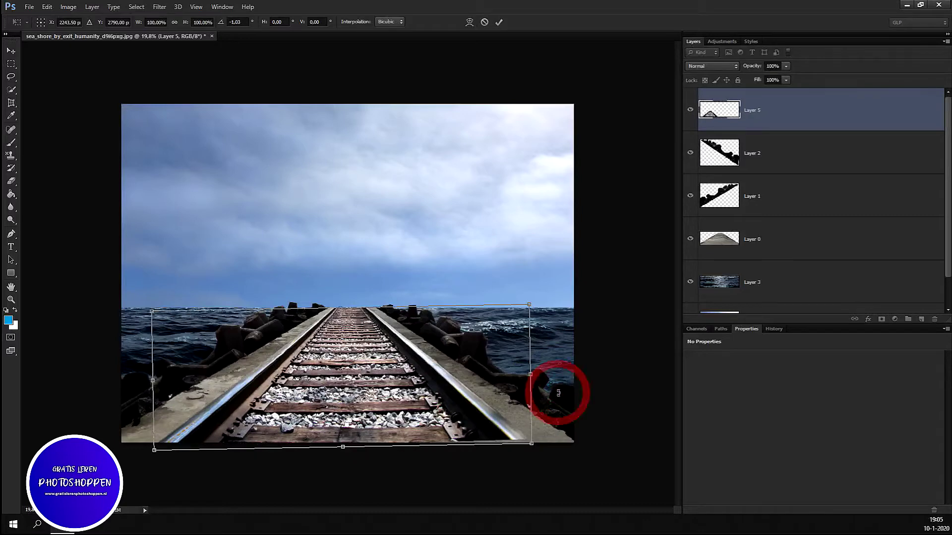
key("e")
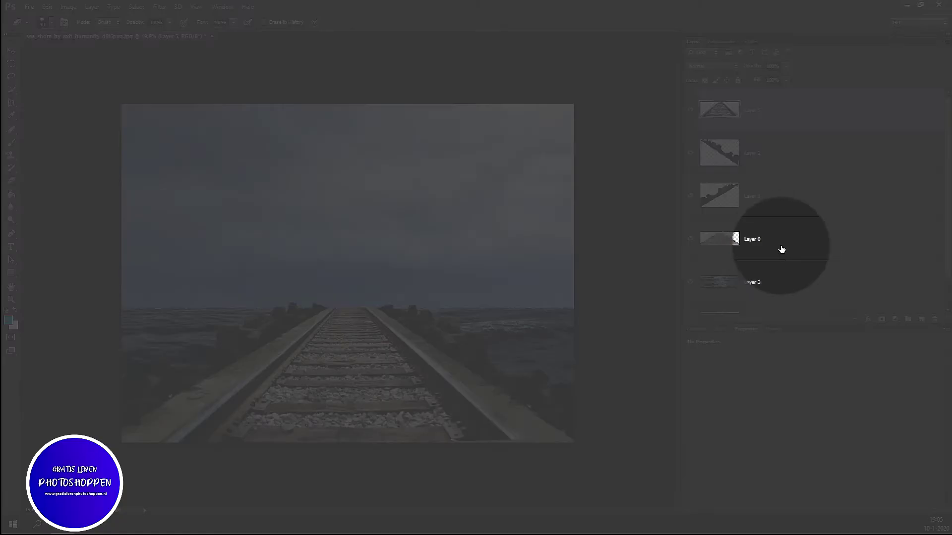
- Darken Layer 0 with a clipped Brightness/Contrast adjustment at brightness -39
left_click(781, 250)
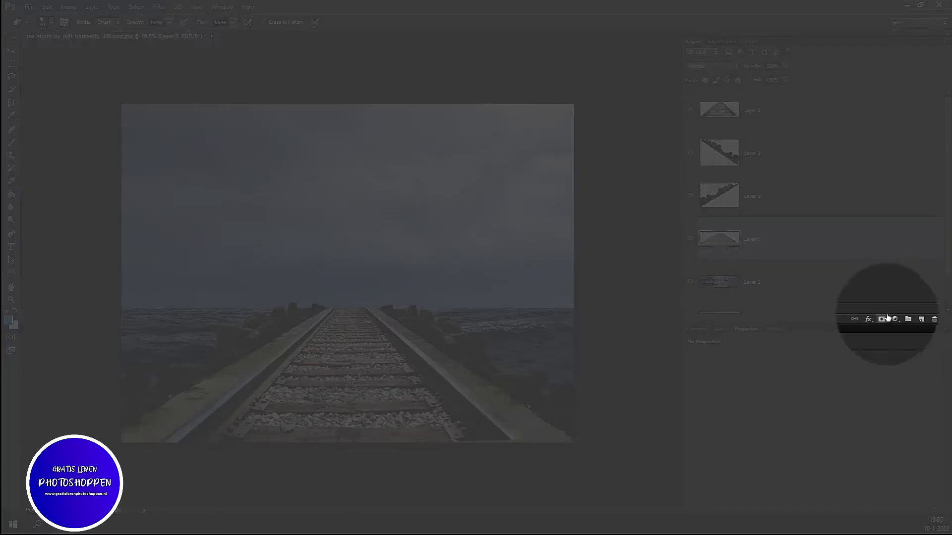
left_click(895, 321)
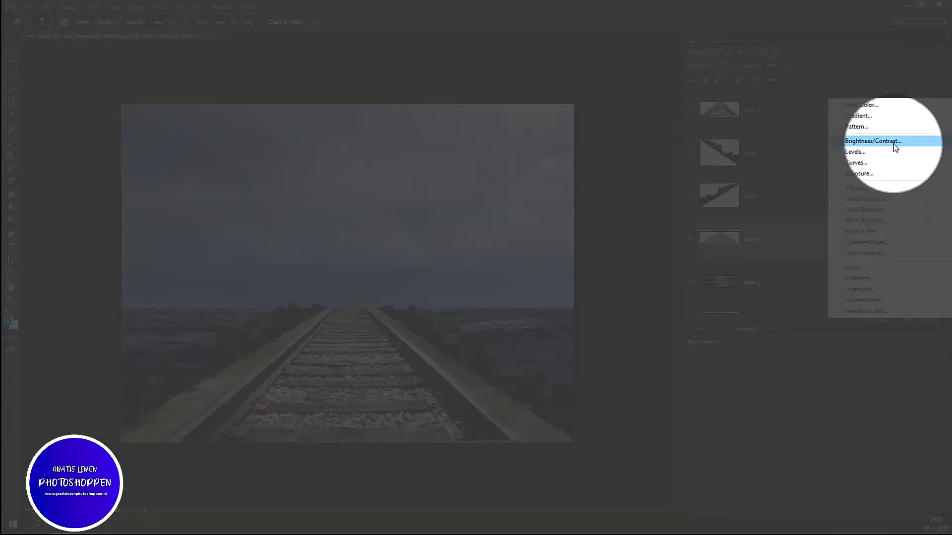
left_click(894, 143)
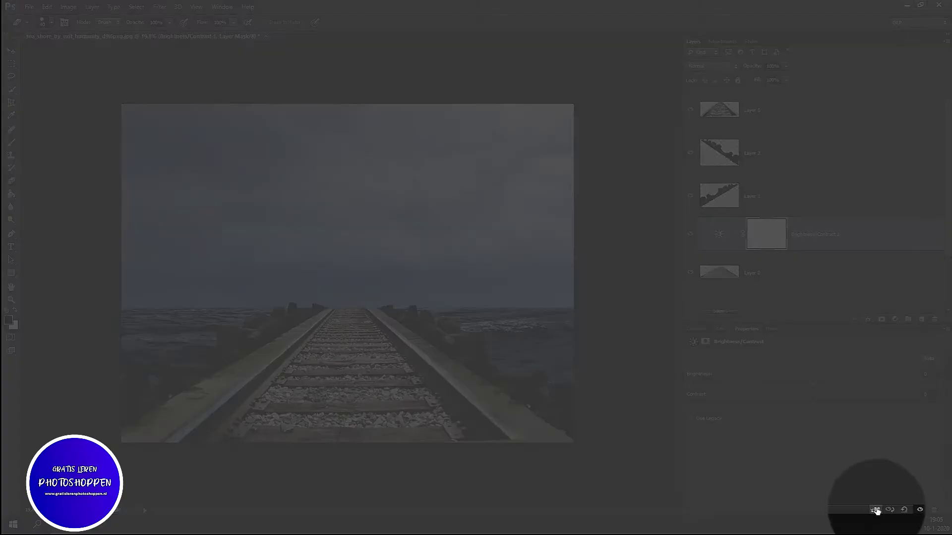
left_click(874, 509)
mouse_move(814, 385)
left_mouse_down()
mouse_move(786, 409)
mouse_move(796, 412)
left_mouse_up()
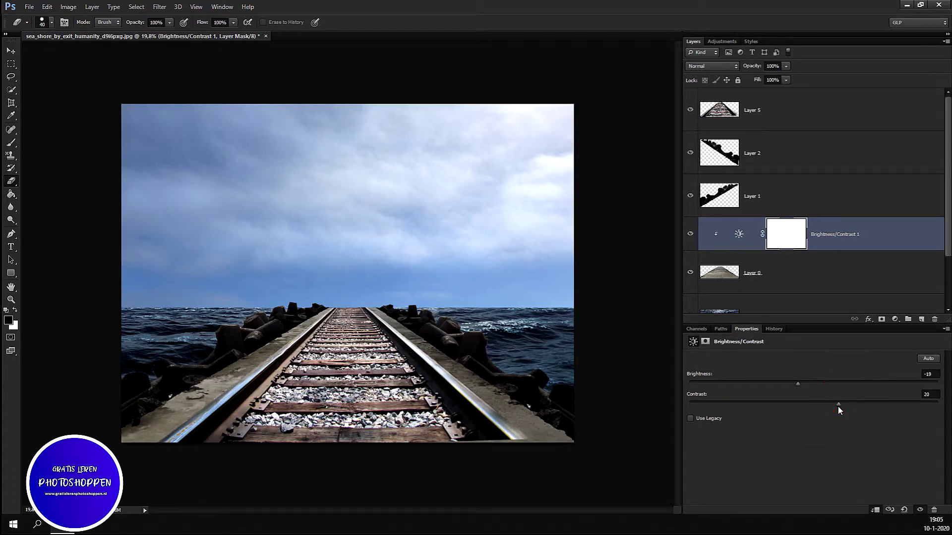
- Darken the Layer 5 track with clipped Brightness/Contrast: brightness -98, contrast 22
left_click(780, 113)
left_click(894, 320)
left_click(879, 142)
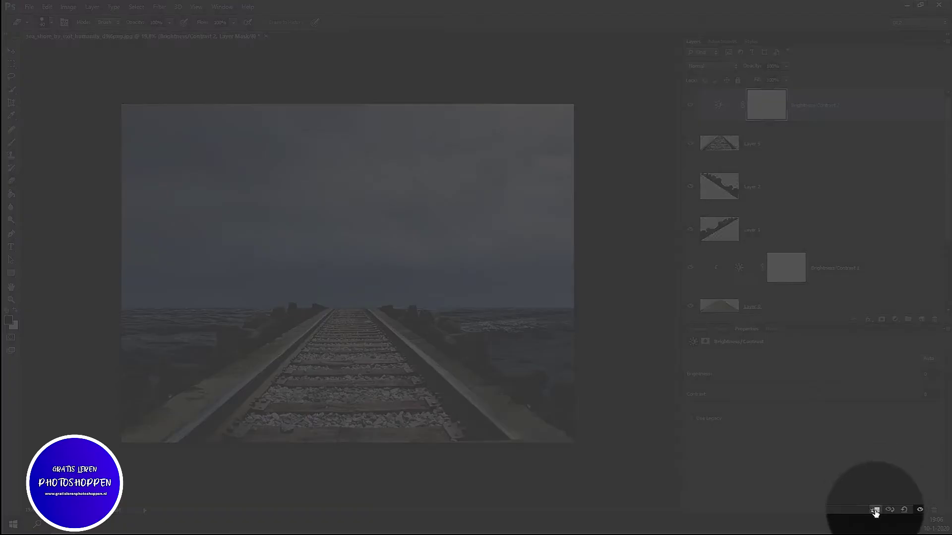
left_click(874, 509)
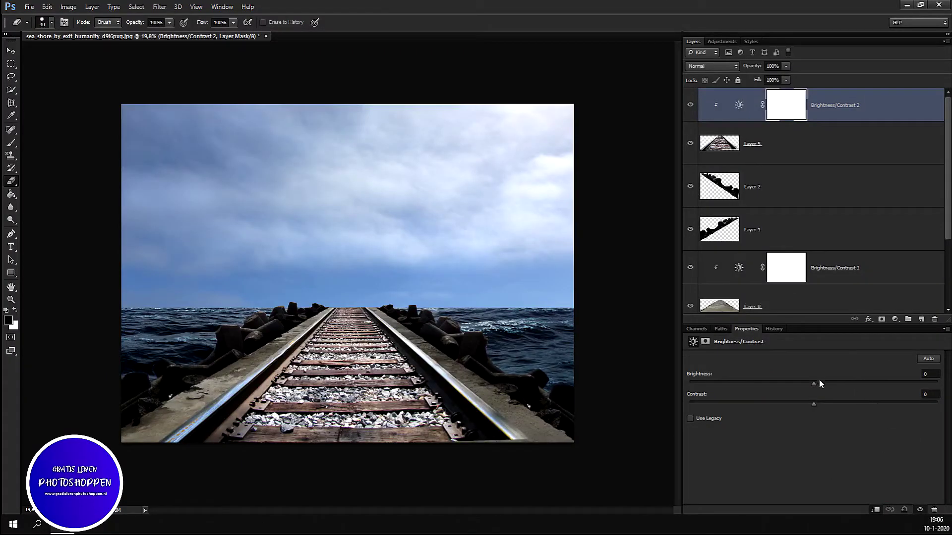
left_click_drag(812, 385, 732, 415)
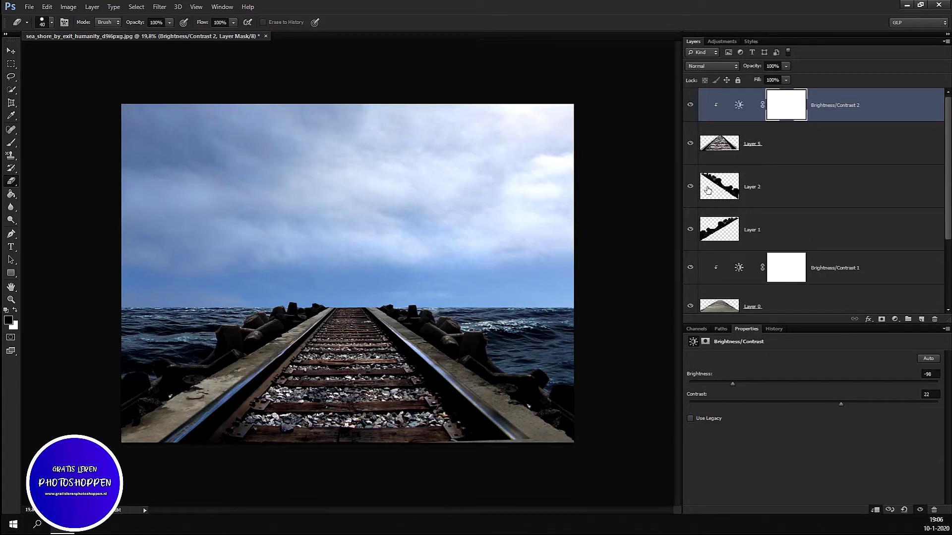
left_click(690, 187)
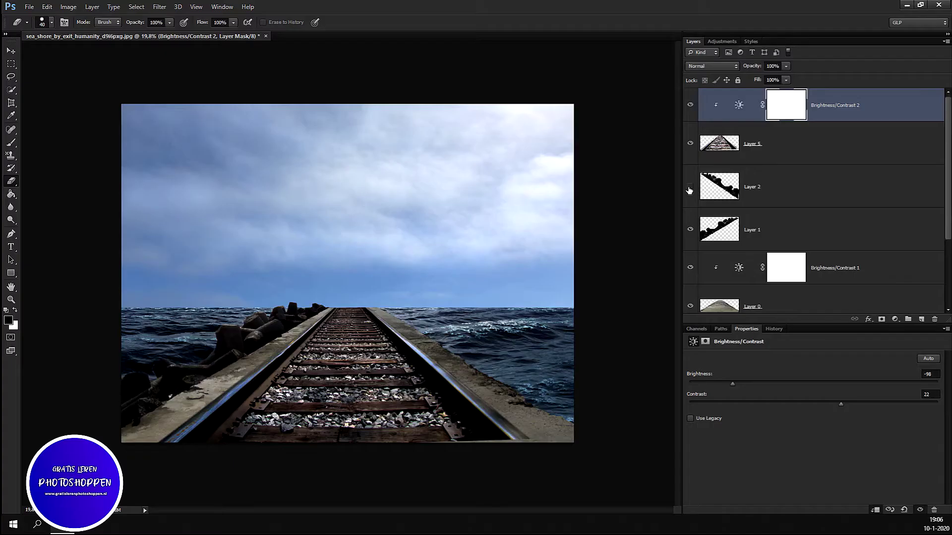
left_click(690, 187)
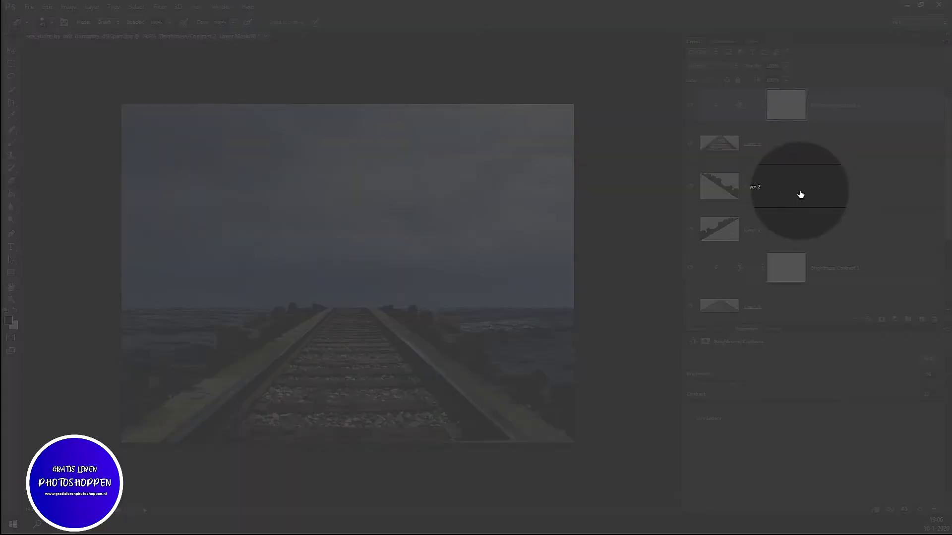
- Slightly darken the right-hand rocks on Layer 2 with a clipped Brightness/Contrast adjustment
left_click(800, 195)
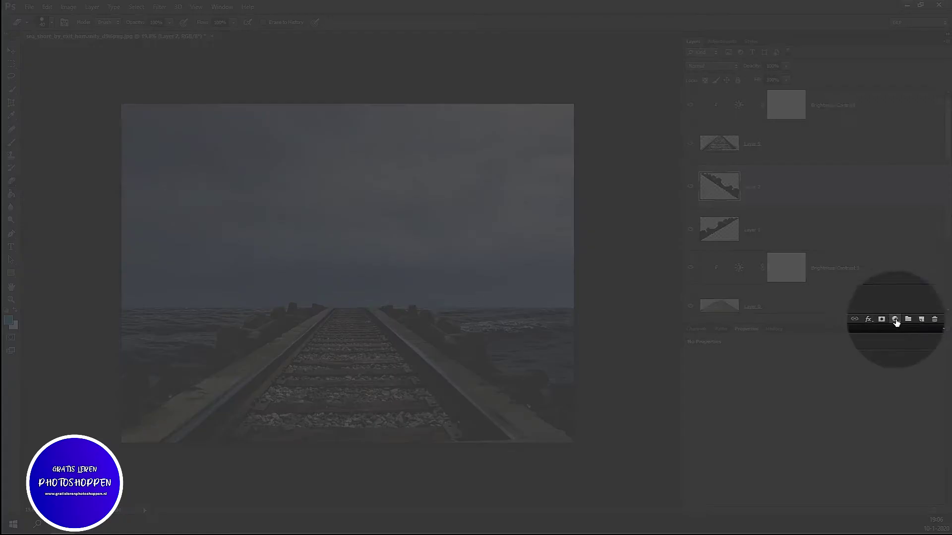
left_click(895, 320)
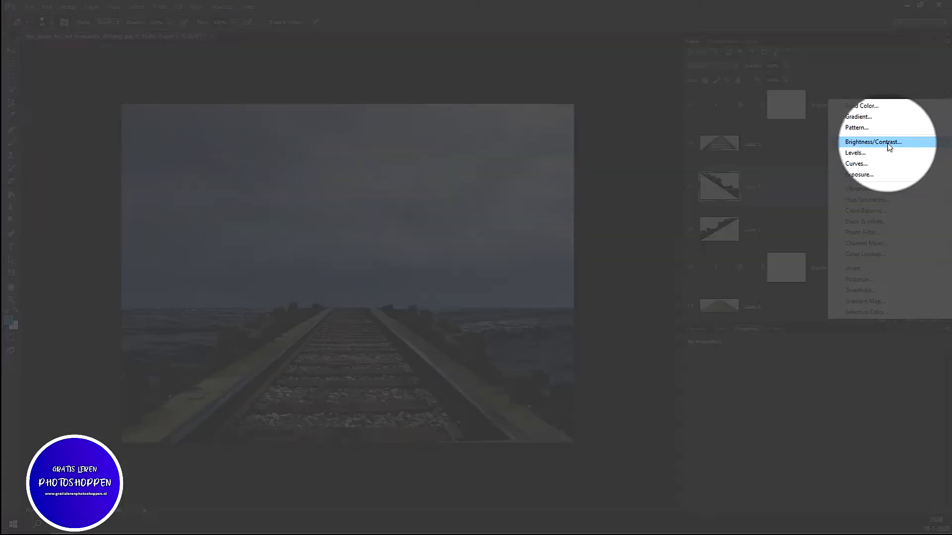
left_click(887, 143)
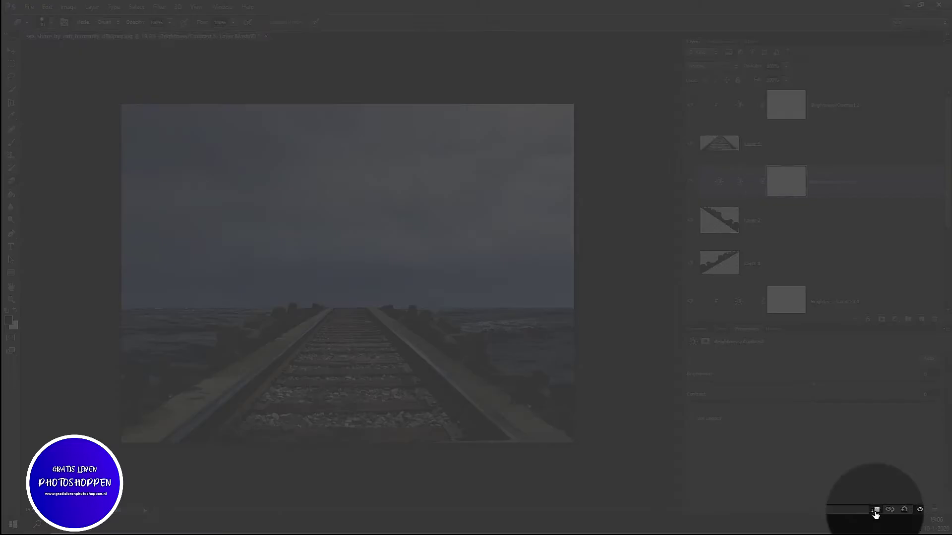
left_click(875, 510)
left_click_drag(813, 383, 788, 393)
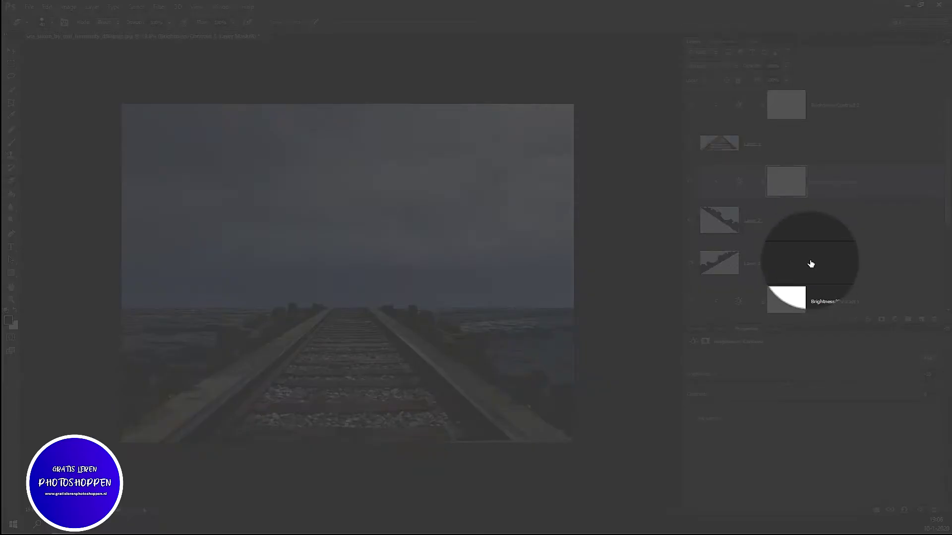
- Darken the left-hand rocks on Layer 1 with clipped Brightness/Contrast at brightness -45
left_click(810, 264)
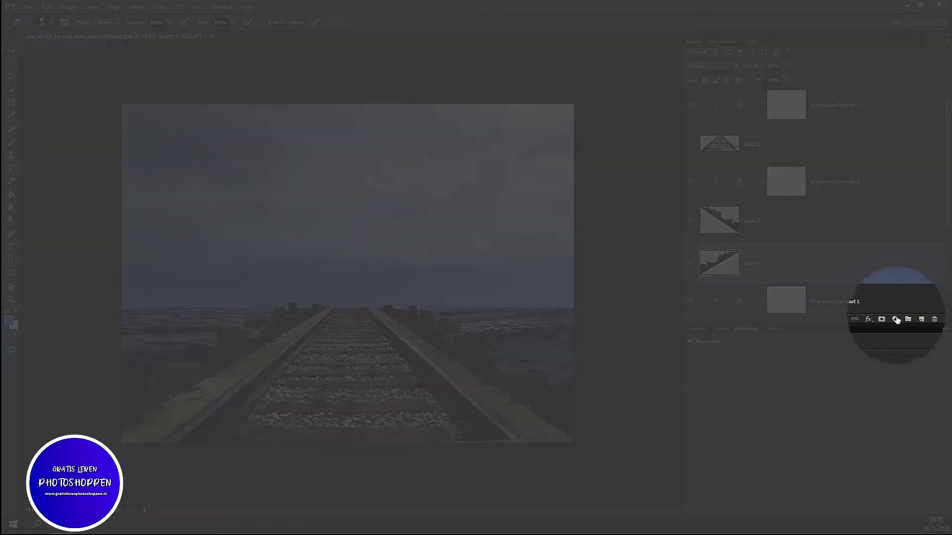
left_click(894, 323)
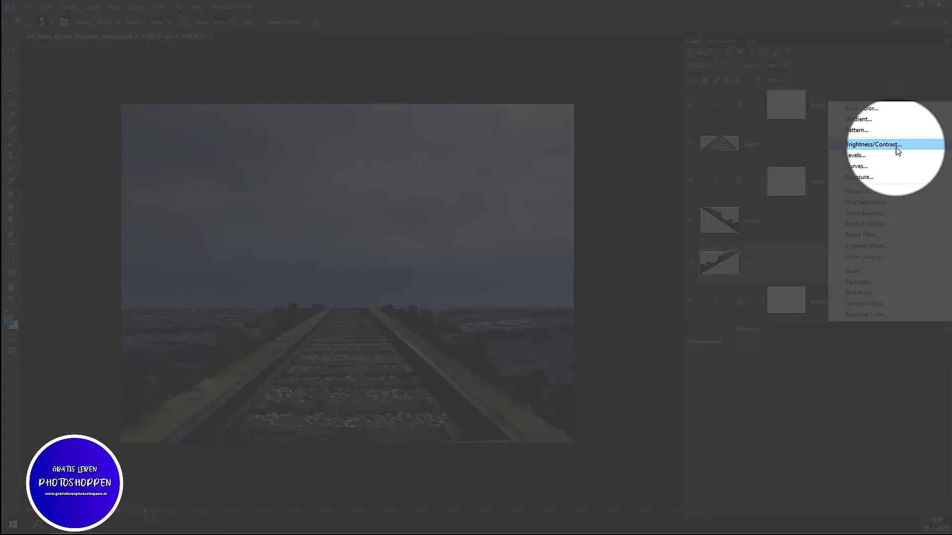
left_click(896, 147)
left_click(876, 509)
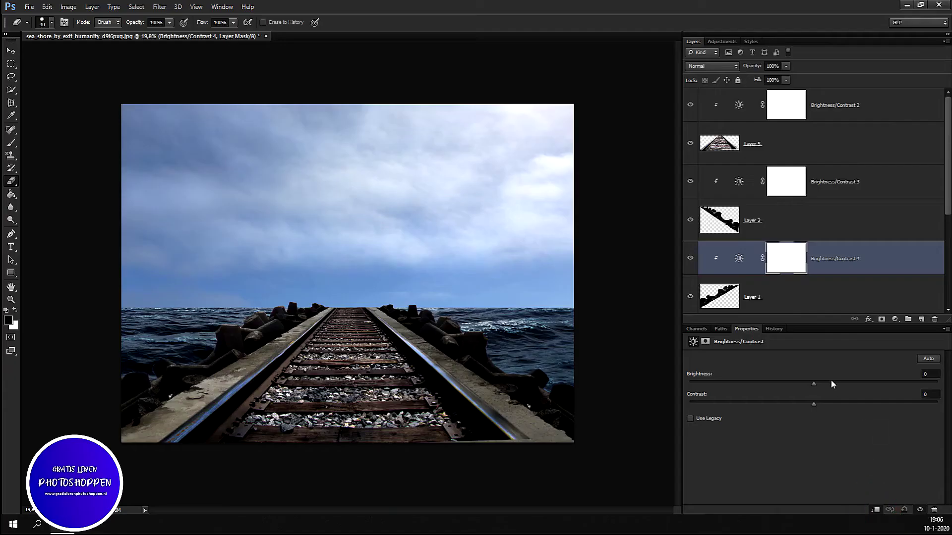
left_click_drag(815, 384, 776, 406)
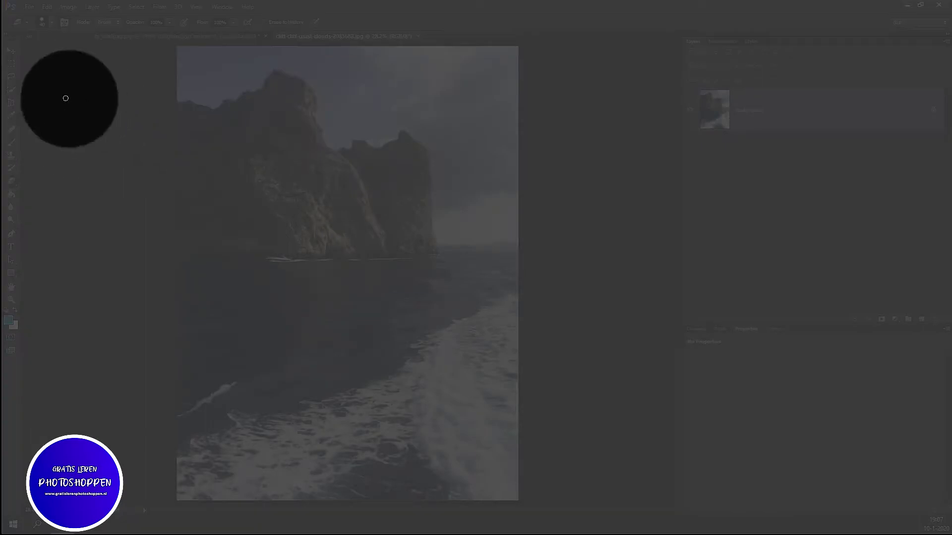
- Quick-select the rocky cliff in the cliff photo, including both peaks, down to the waterline
left_click(11, 90)
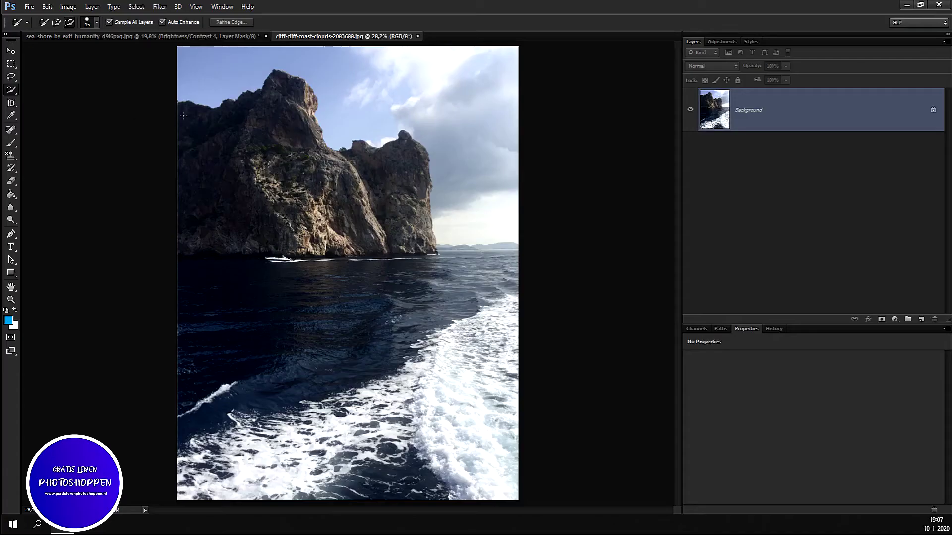
left_click_drag(183, 116, 275, 106)
left_click(387, 166)
left_click_drag(403, 208, 337, 240)
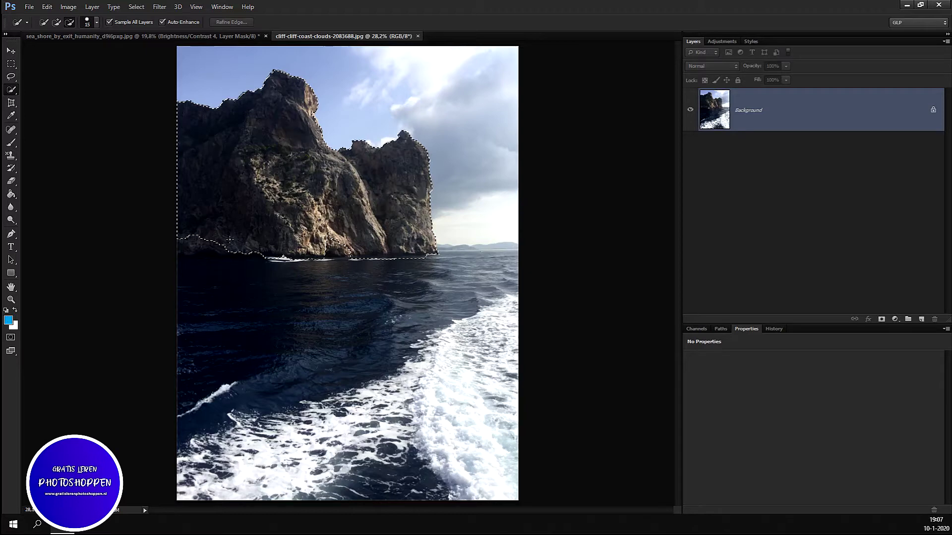
left_click_drag(197, 251, 230, 251)
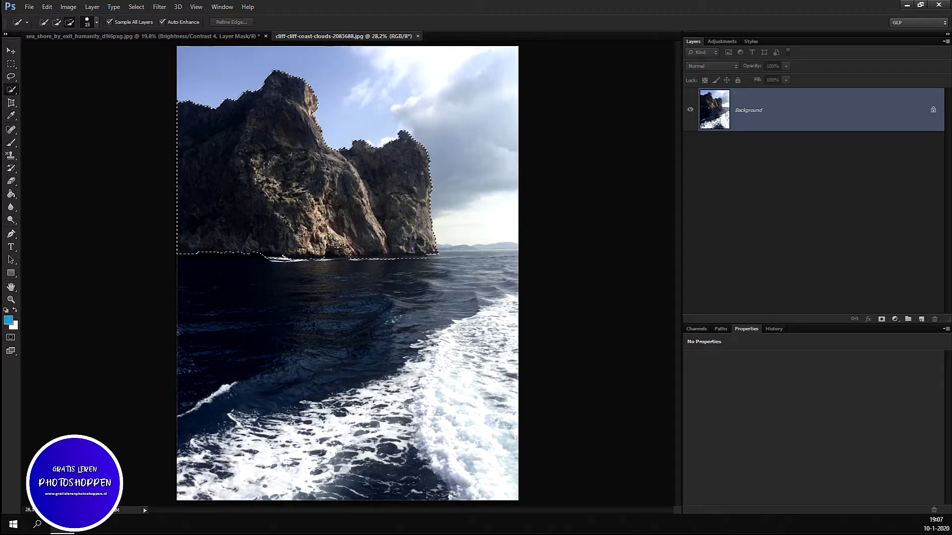
left_click(334, 240)
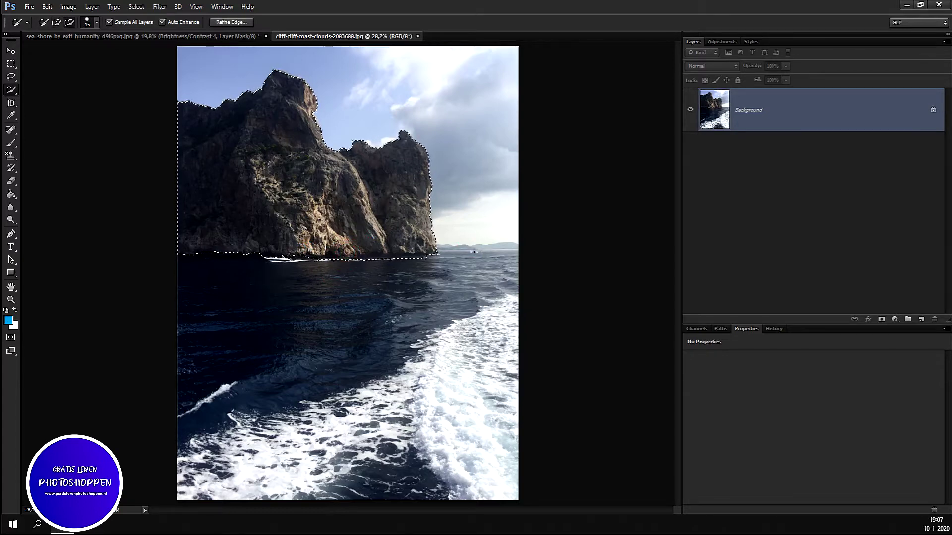
- Clear the selected cliff, deselect, and close the cliff photo
key("BackSpace")
key("ctrl+d")
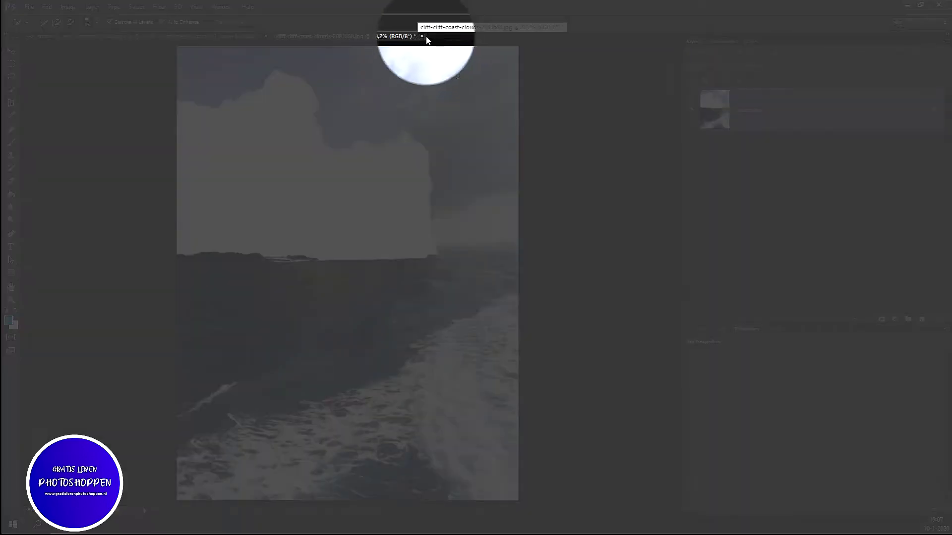
left_click(422, 38)
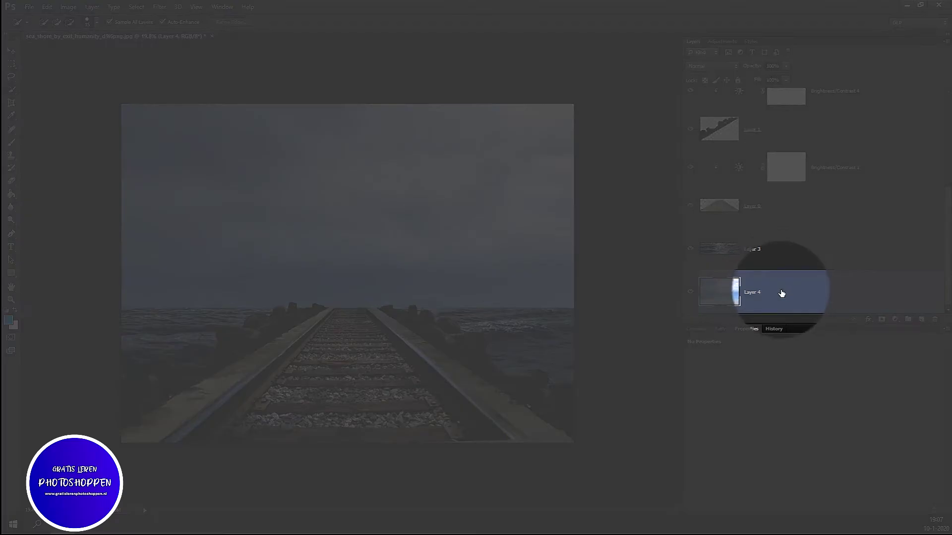
- Paste the cliff as Layer 6, place it on the left horizon, and load its outline as a selection
key("ctrl+v")
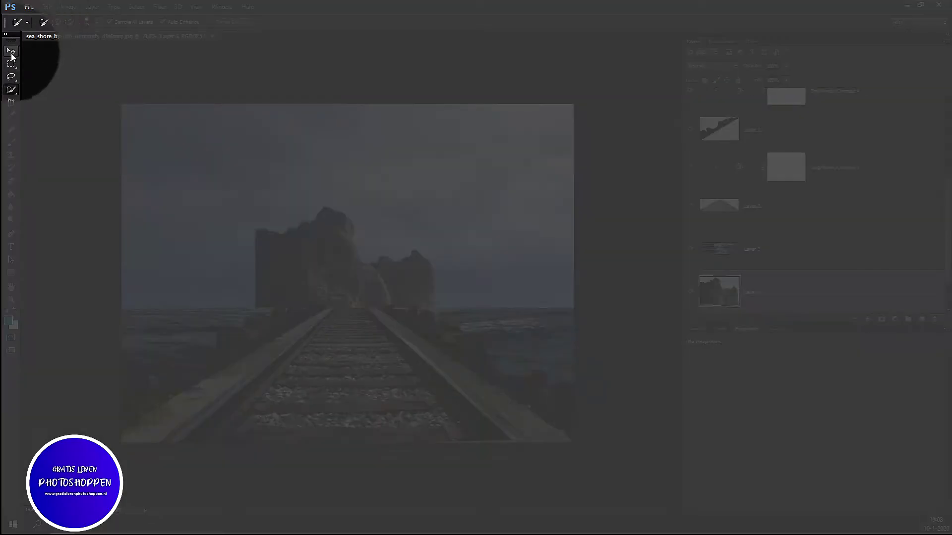
left_click(10, 51)
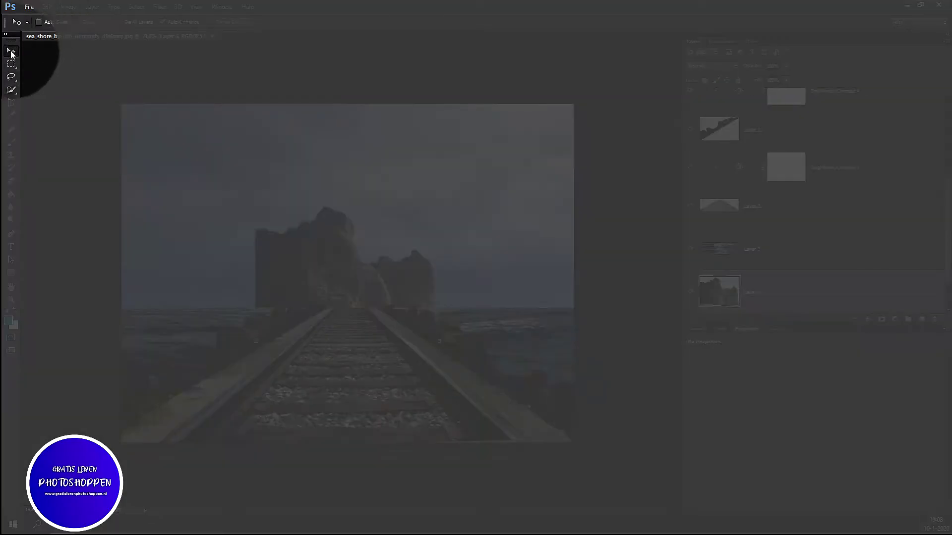
left_click_drag(305, 277, 163, 284)
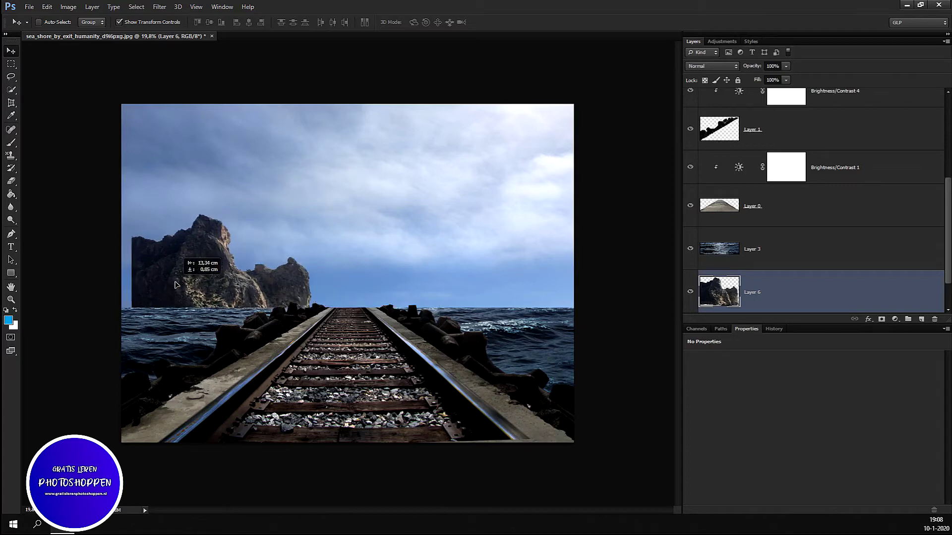
mouse_move(163, 284)
left_mouse_down()
mouse_move(214, 246)
mouse_move(163, 254)
left_mouse_up()
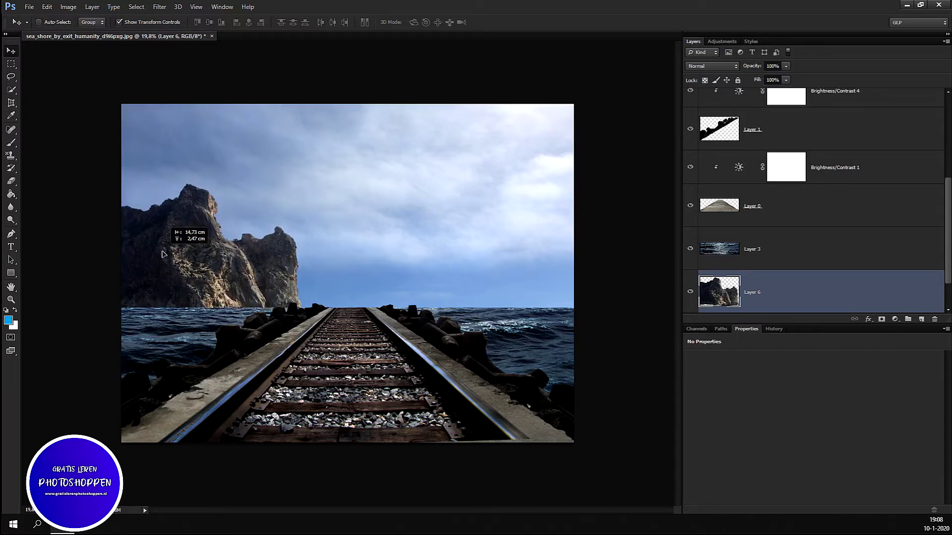
left_click_drag(164, 254, 144, 262)
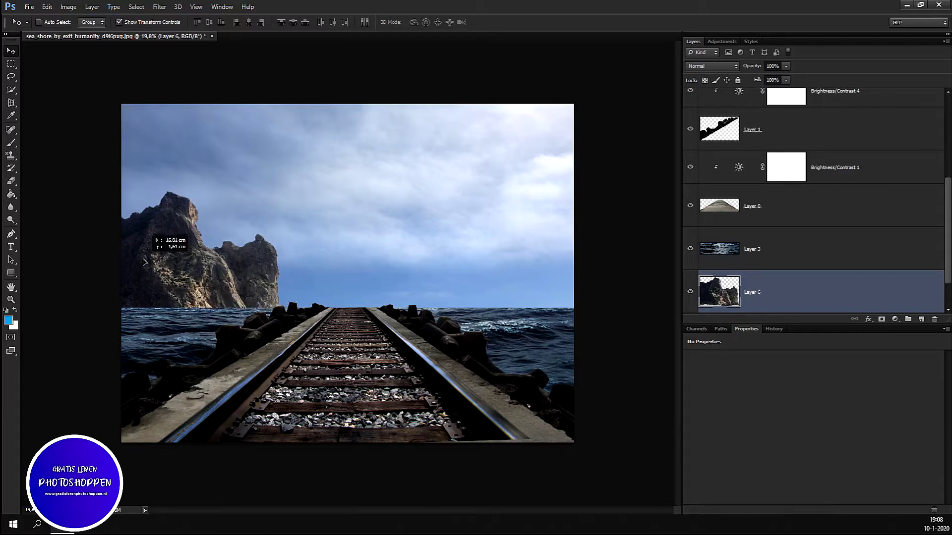
left_click_drag(144, 262, 144, 262)
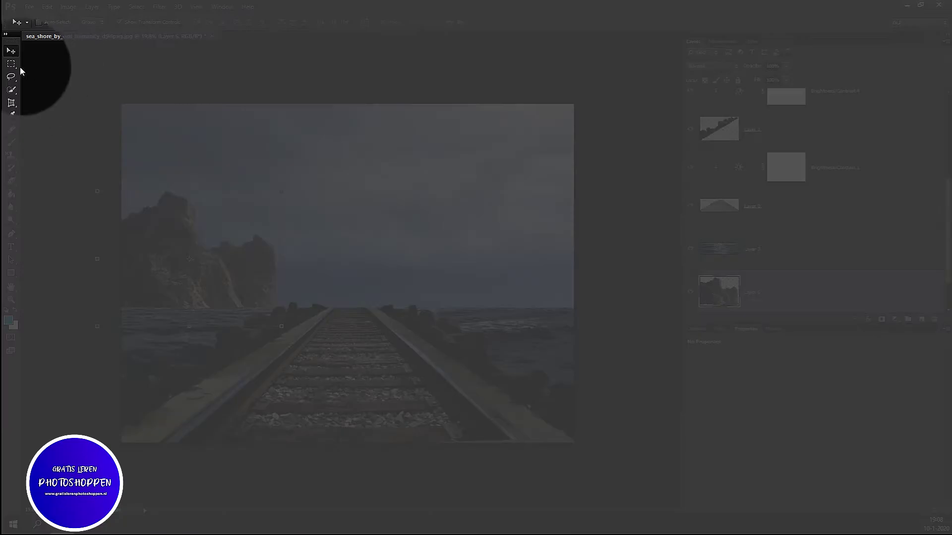
left_click(12, 64)
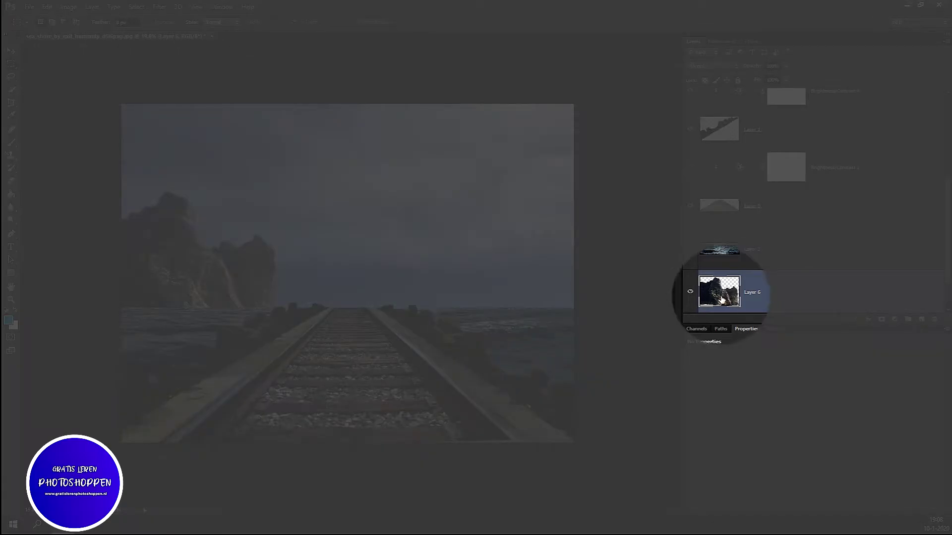
left_click(723, 301, "ctrl")
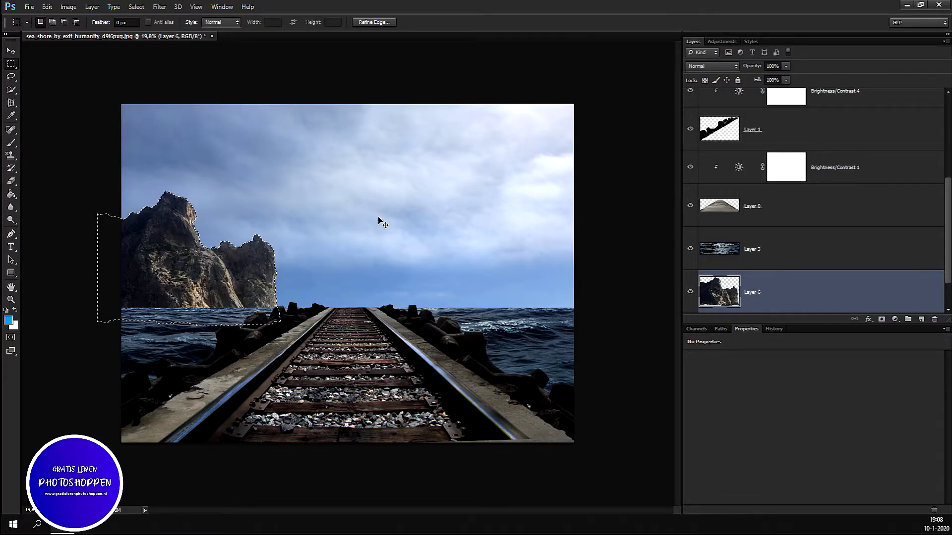
- Paste a cliff copy as Layer 7, flip it horizontally, and place it on the right horizon
key("ctrl+v")
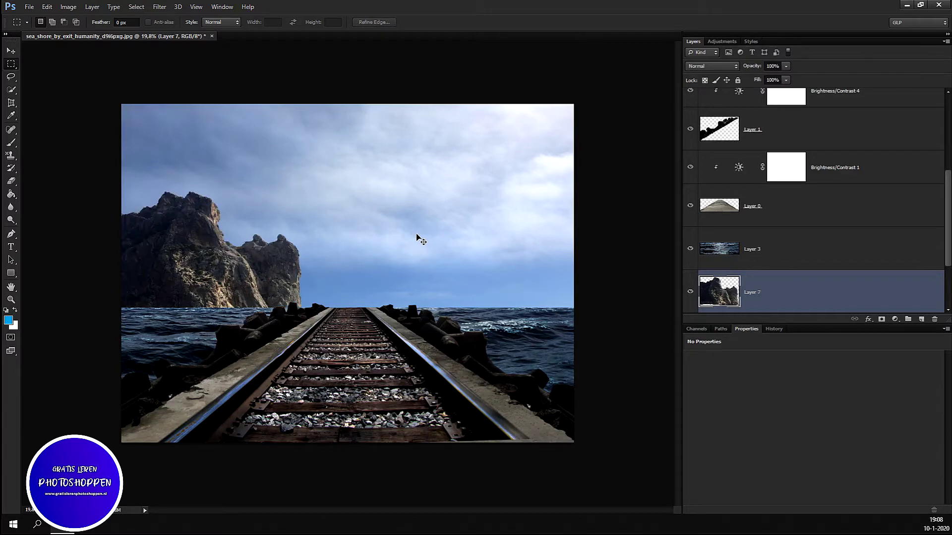
key("ctrl+t")
right_click(209, 250)
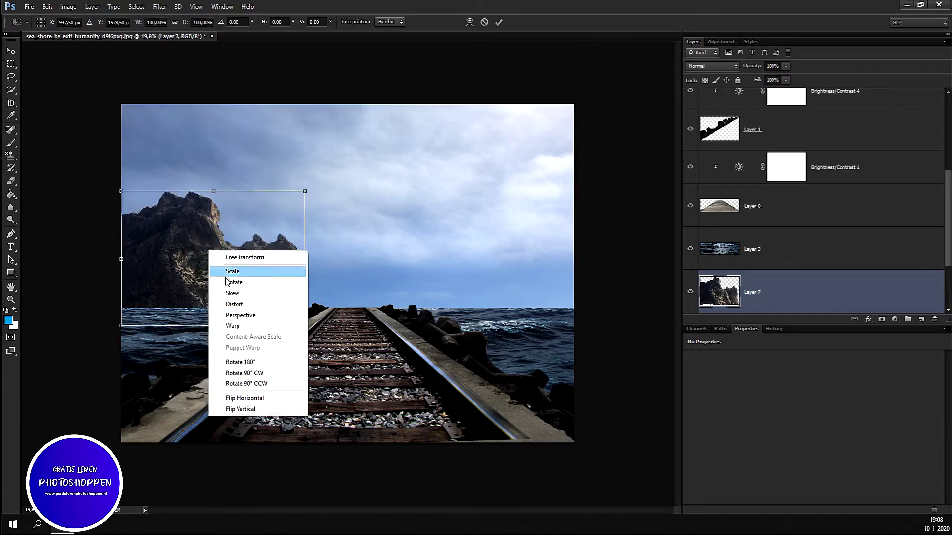
left_click(242, 397)
mouse_move(229, 277)
left_mouse_down()
mouse_move(507, 270)
mouse_move(532, 290)
left_mouse_up()
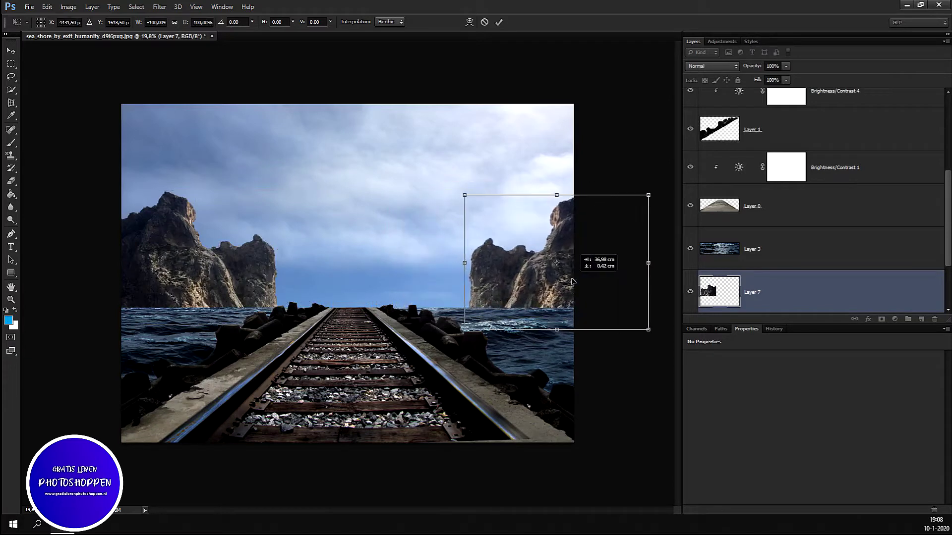
left_click_drag(532, 290, 540, 292)
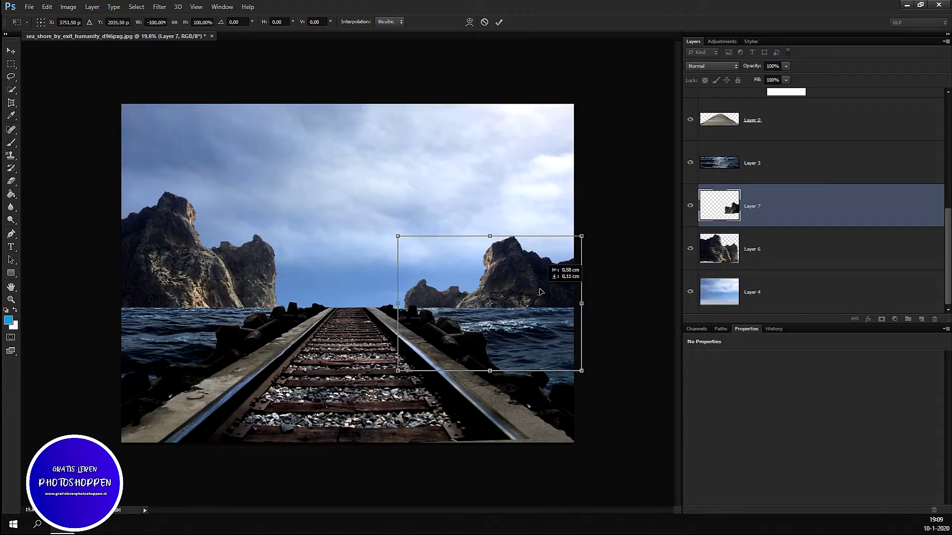
left_click_drag(540, 291, 541, 295)
double_click(541, 295)
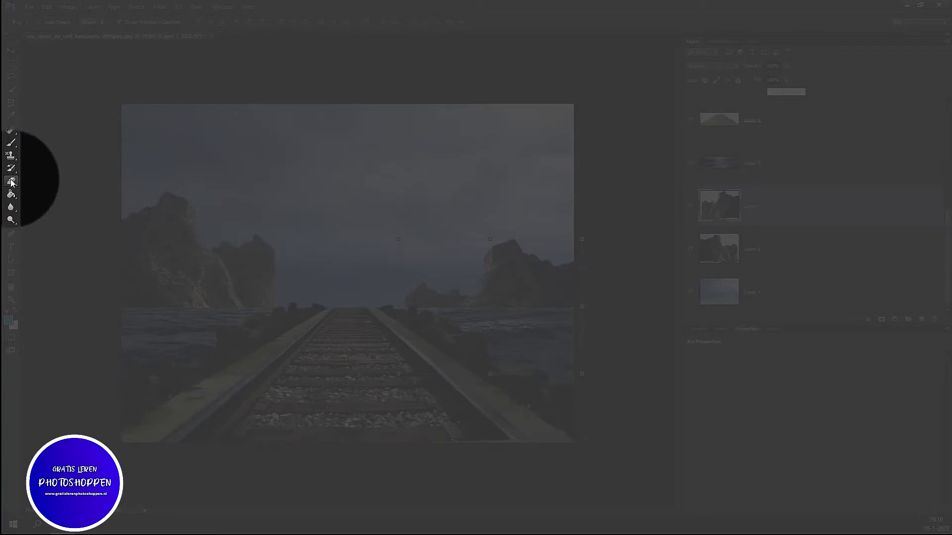
- Erase the smaller rock beside the right cliff on Layer 7, then fit the whole image on screen
left_click(11, 181)
left_click_drag(457, 292, 489, 311)
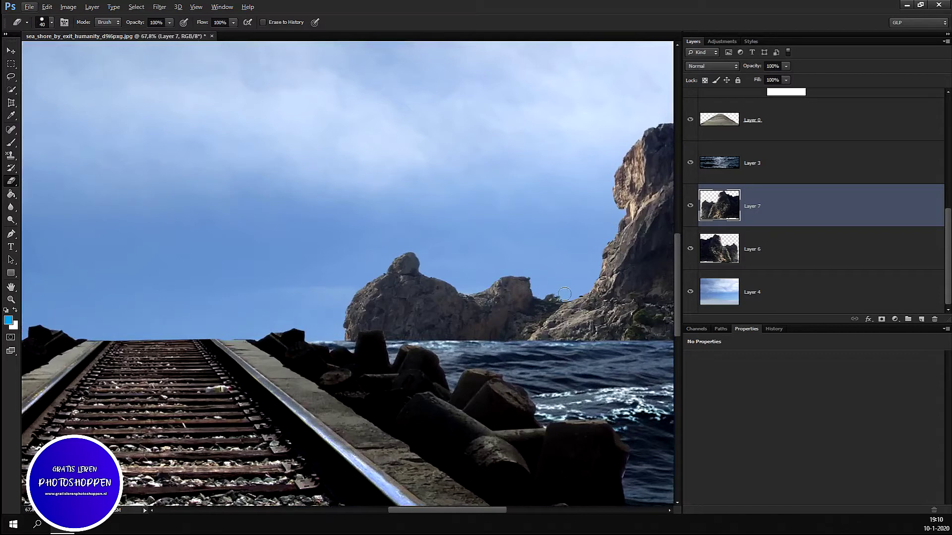
mouse_move(564, 294)
left_mouse_down()
mouse_move(517, 344)
mouse_move(550, 311)
mouse_move(530, 287)
mouse_move(508, 325)
mouse_move(528, 298)
mouse_move(459, 327)
left_mouse_up()
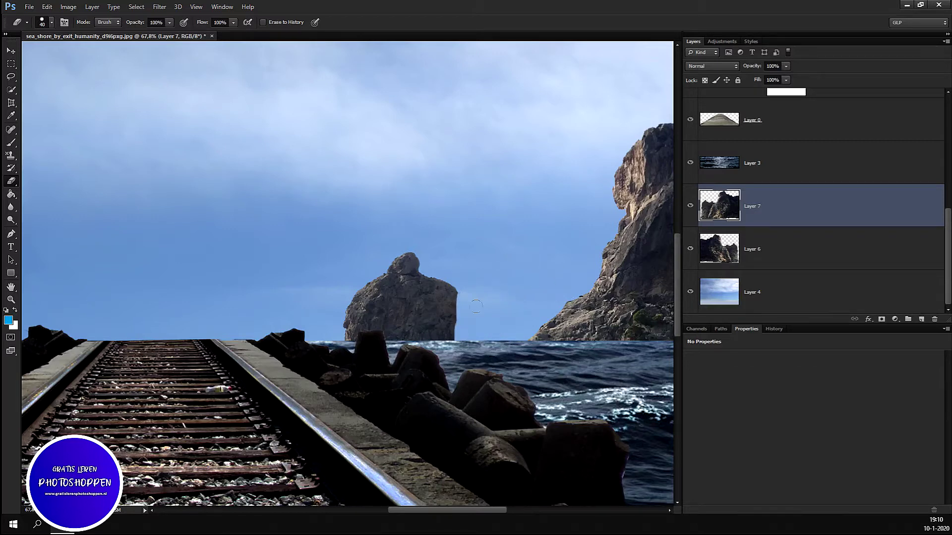
mouse_move(407, 219)
left_mouse_down()
mouse_move(347, 347)
mouse_move(396, 272)
mouse_move(345, 367)
mouse_move(411, 270)
mouse_move(388, 332)
mouse_move(423, 282)
mouse_move(428, 322)
mouse_move(443, 298)
mouse_move(449, 327)
mouse_move(445, 295)
left_mouse_up()
left_click(461, 313)
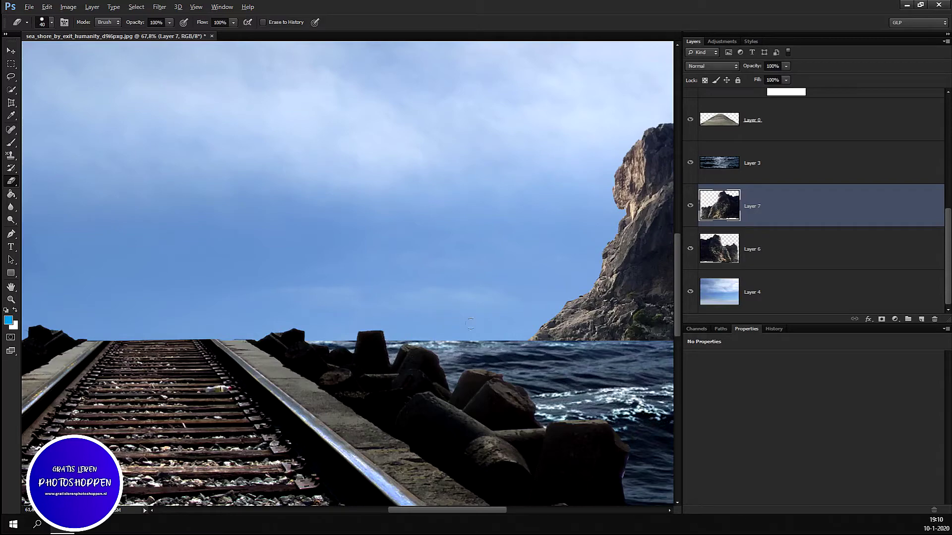
key("ctrl+0")
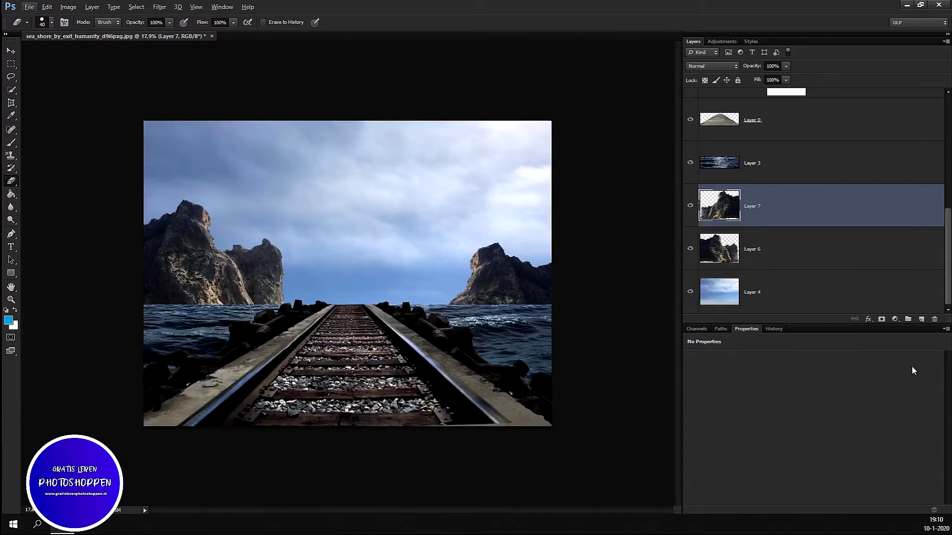
- Darken the Layer 6 left cliff with a Brightness/Contrast adjustment at brightness -45
left_click(807, 261)
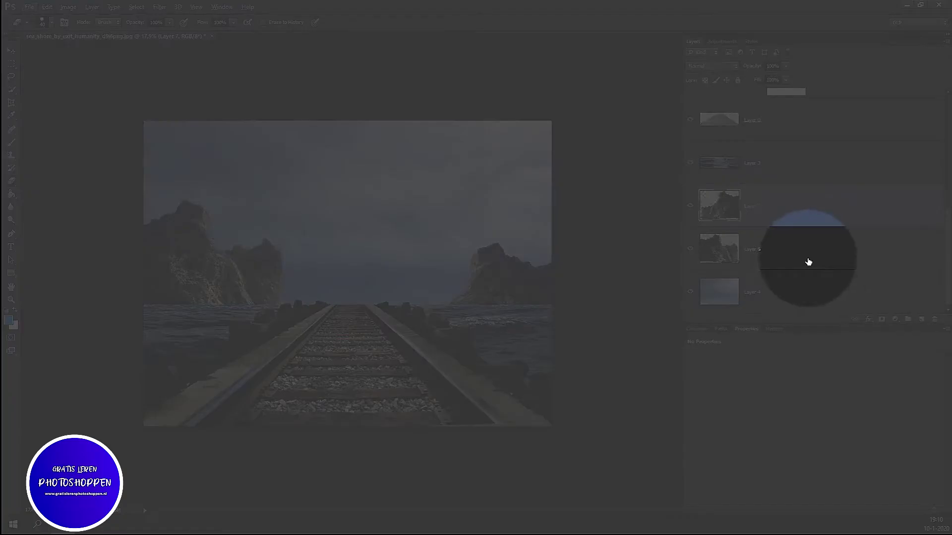
left_click(226, 204)
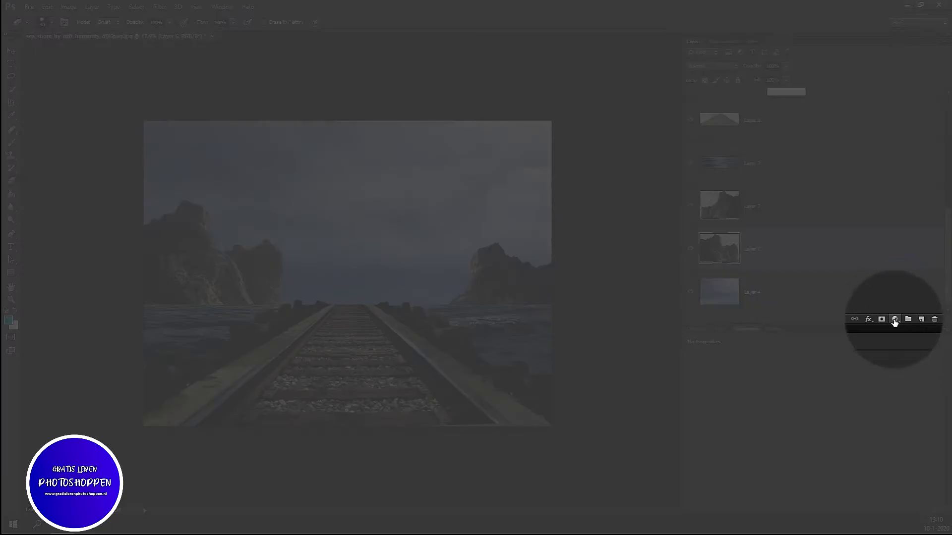
left_click(894, 320)
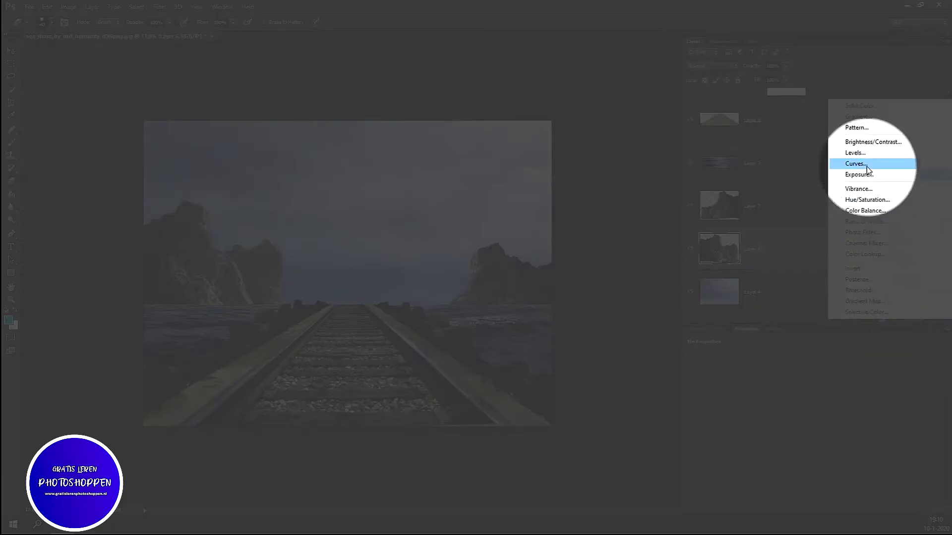
left_click(874, 144)
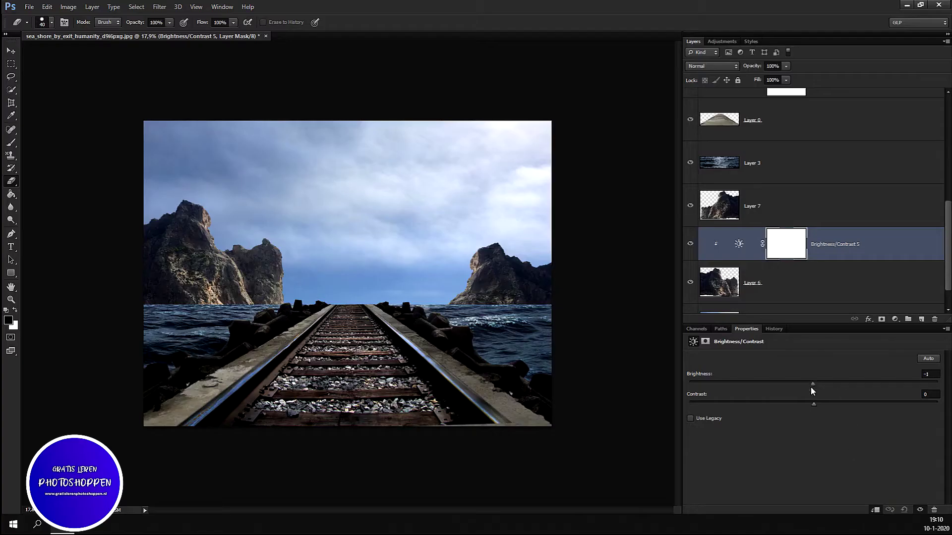
left_click_drag(812, 381, 776, 383)
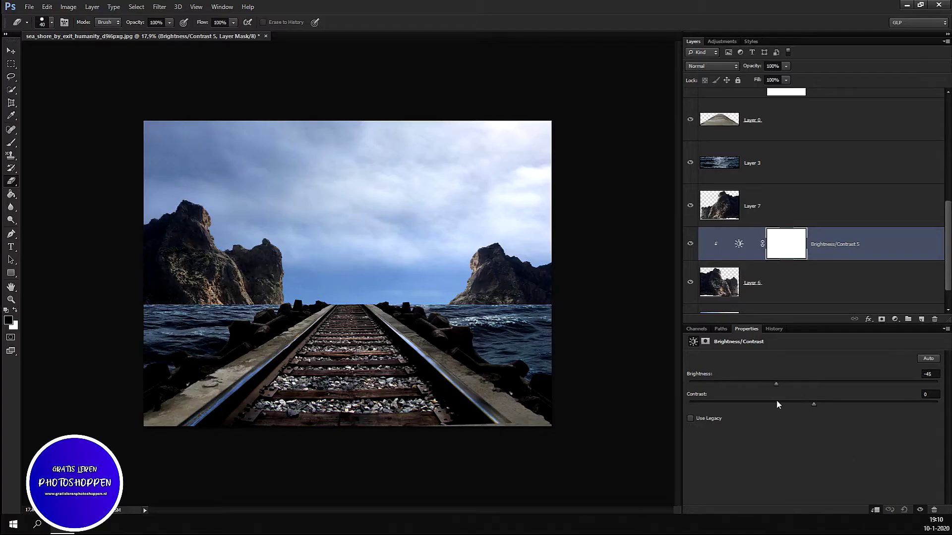
left_click(776, 404)
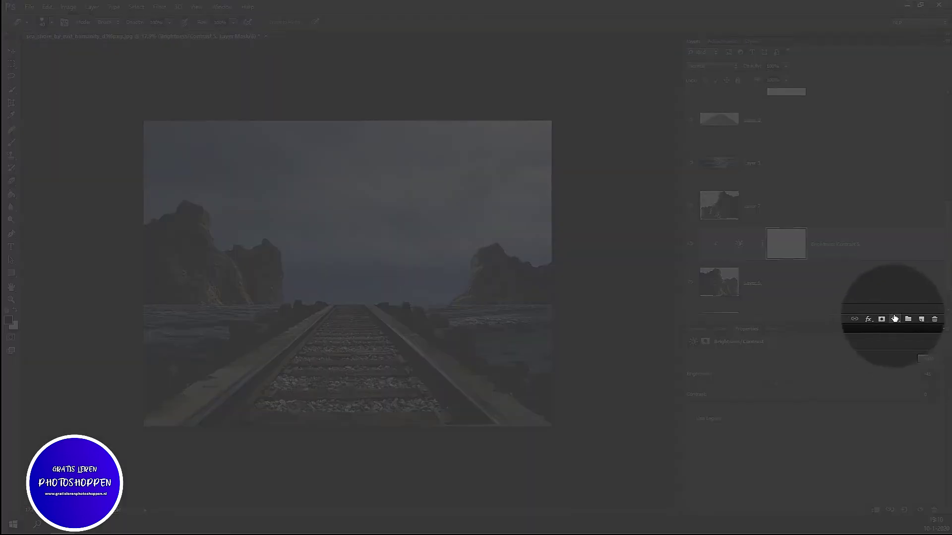
- Desaturate the left cliff with a clipped Hue/Saturation adjustment at saturation -69
left_click(895, 320)
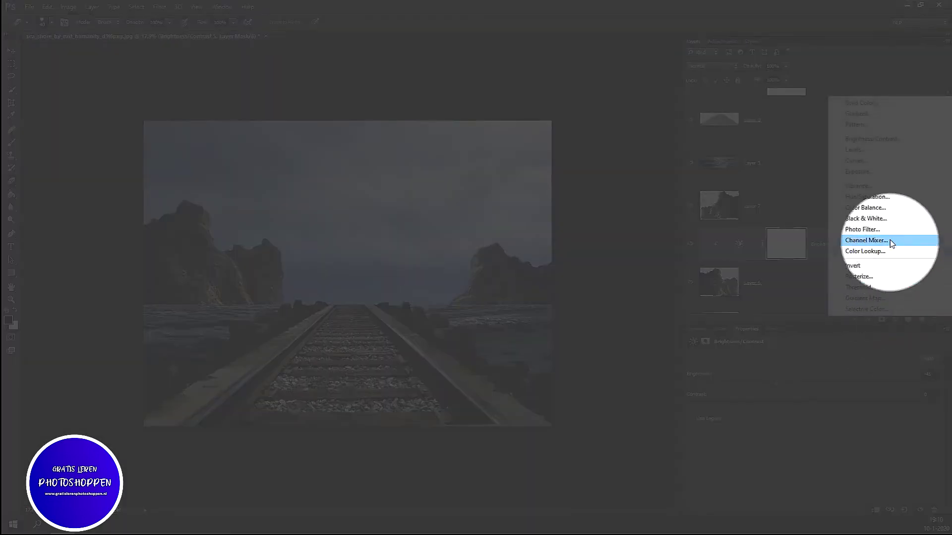
left_click(887, 197)
key("ctrl+alt+g")
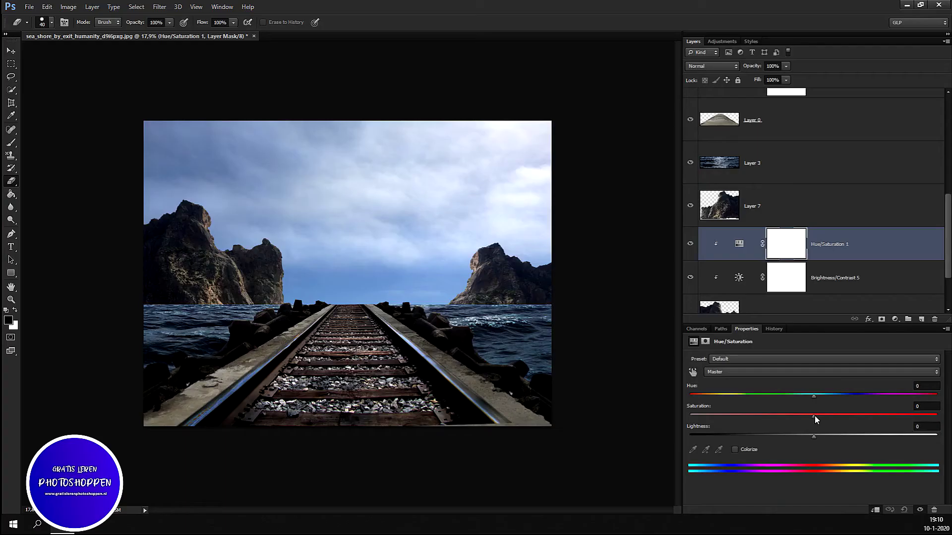
left_click_drag(814, 415, 751, 428)
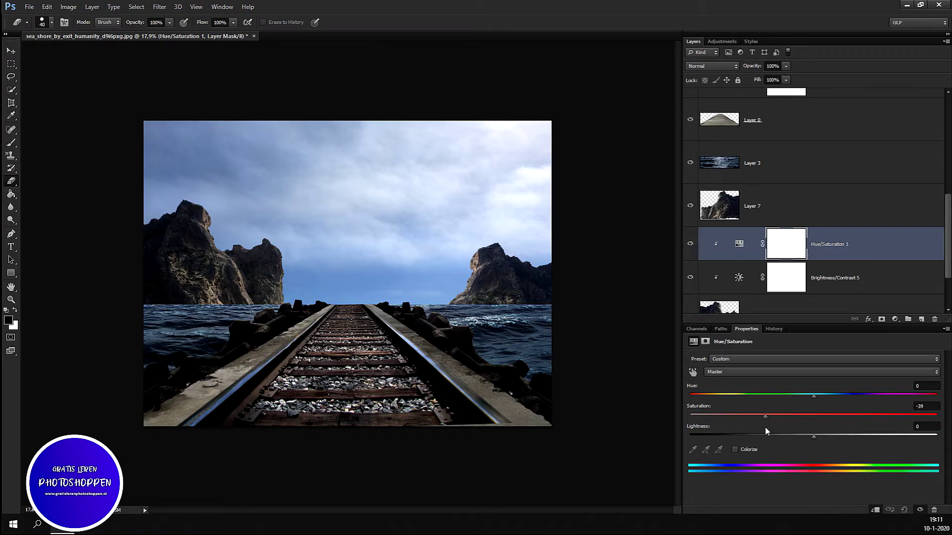
mouse_move(766, 427)
left_mouse_down()
mouse_move(708, 432)
mouse_move(728, 425)
left_mouse_up()
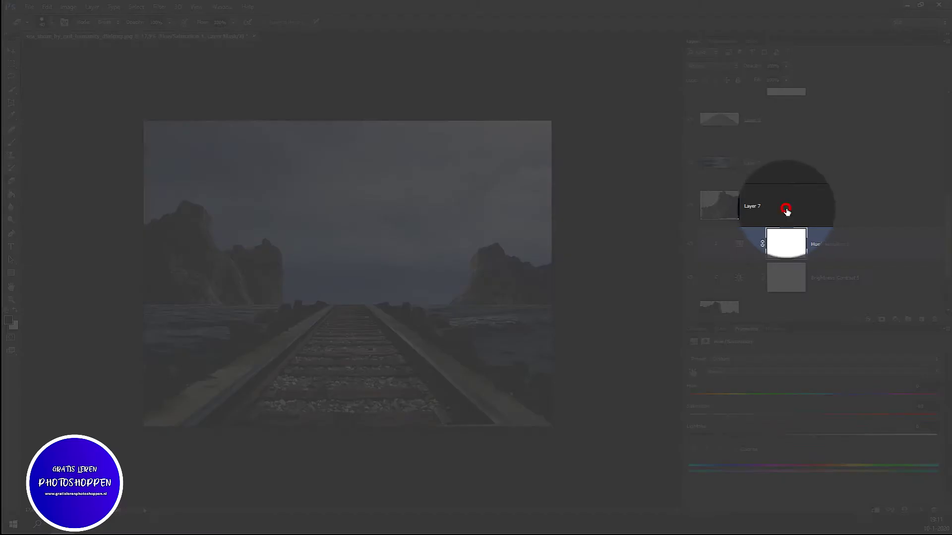
left_click(786, 211)
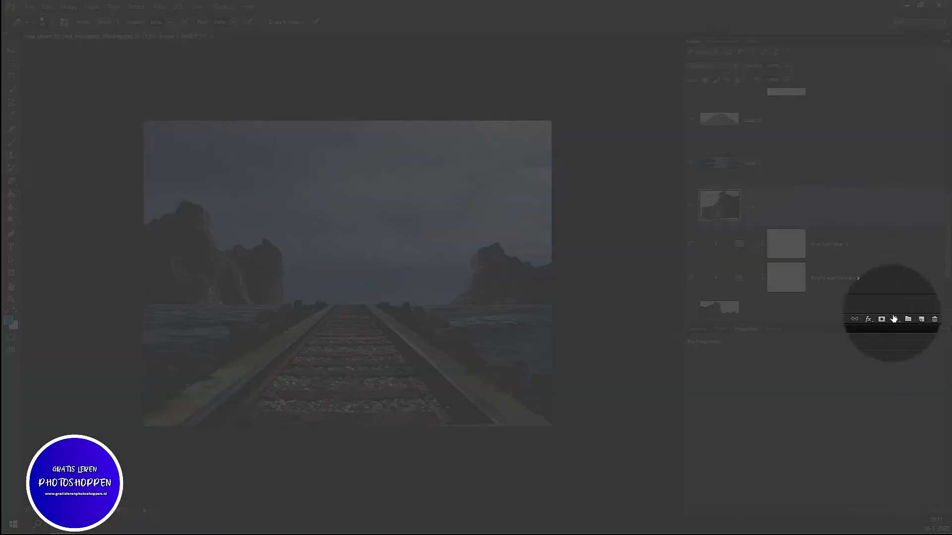
- Darken the Layer 7 right cliff with a clipped Brightness/Contrast adjustment at brightness -24
left_click(895, 319)
left_click(898, 141)
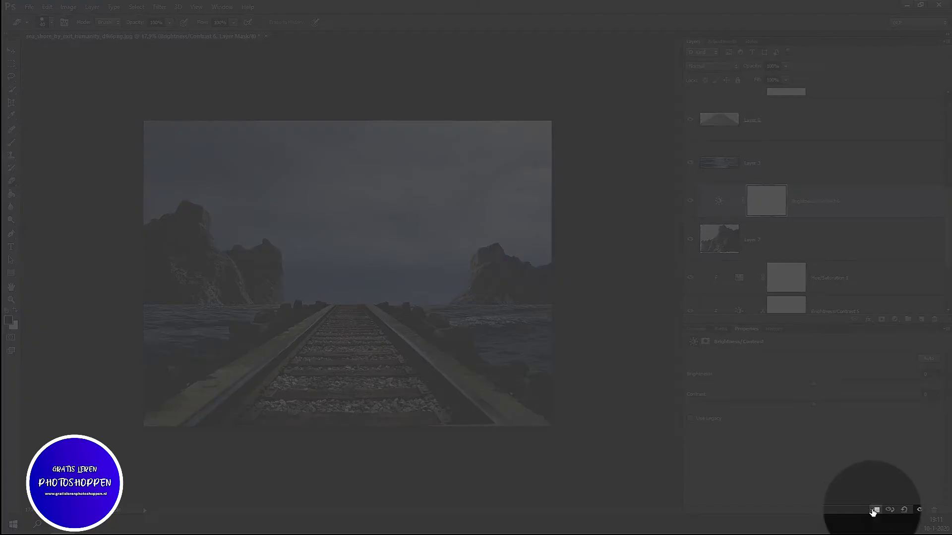
left_click(873, 510)
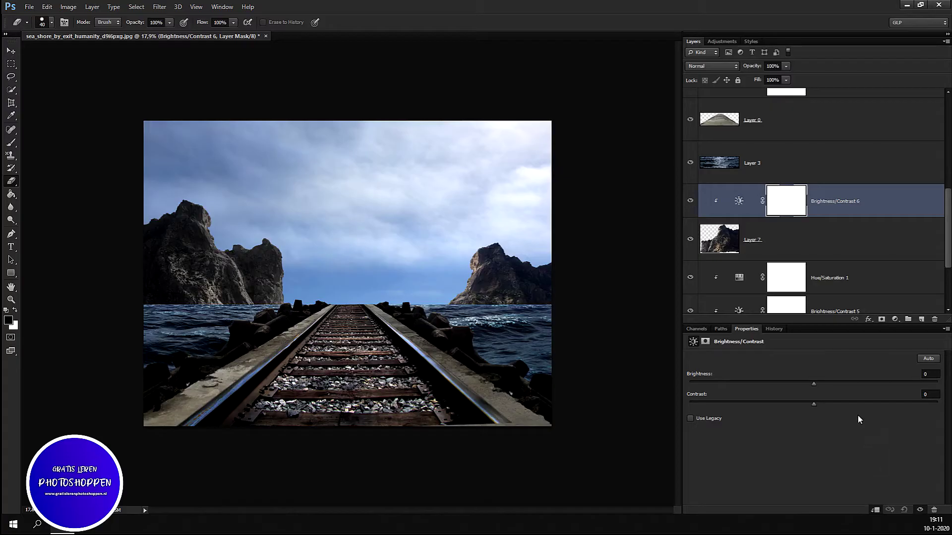
left_click_drag(813, 383, 801, 395)
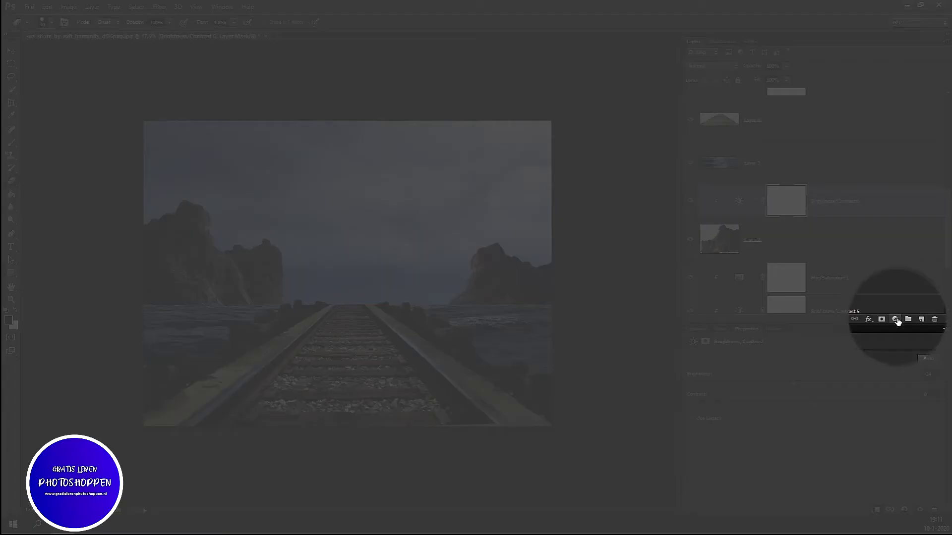
- Desaturate the right cliff with a Hue/Saturation adjustment at saturation -37
left_click(894, 319)
left_click(873, 199)
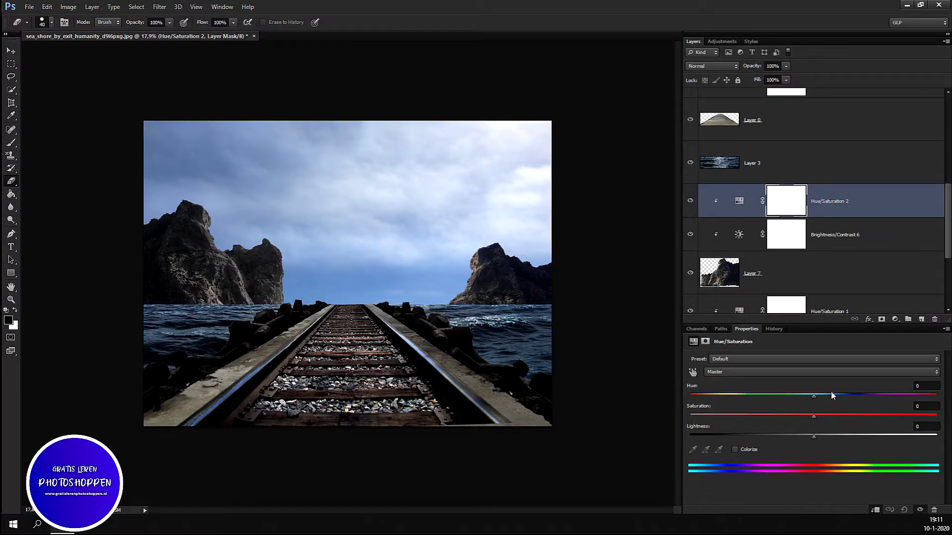
left_click_drag(810, 418, 768, 427)
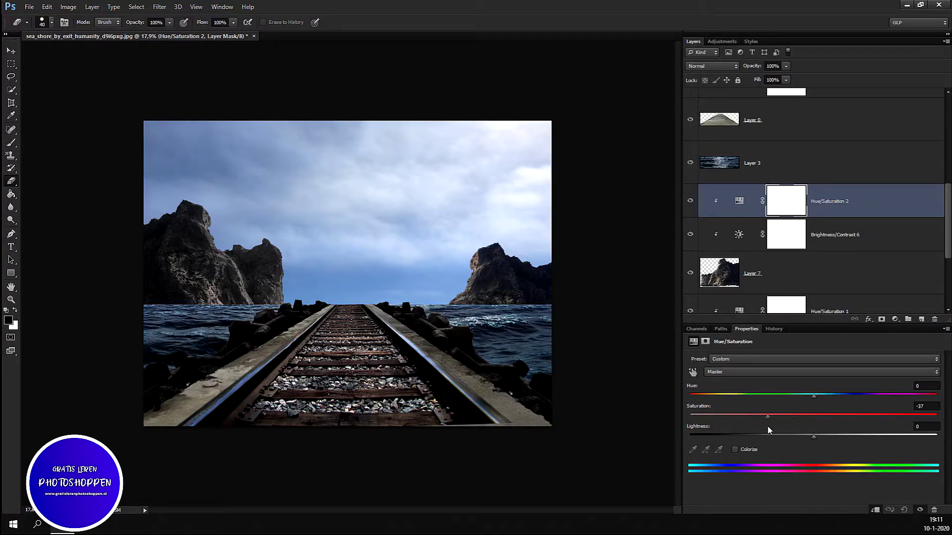
scroll(347, 273, "down", 2)
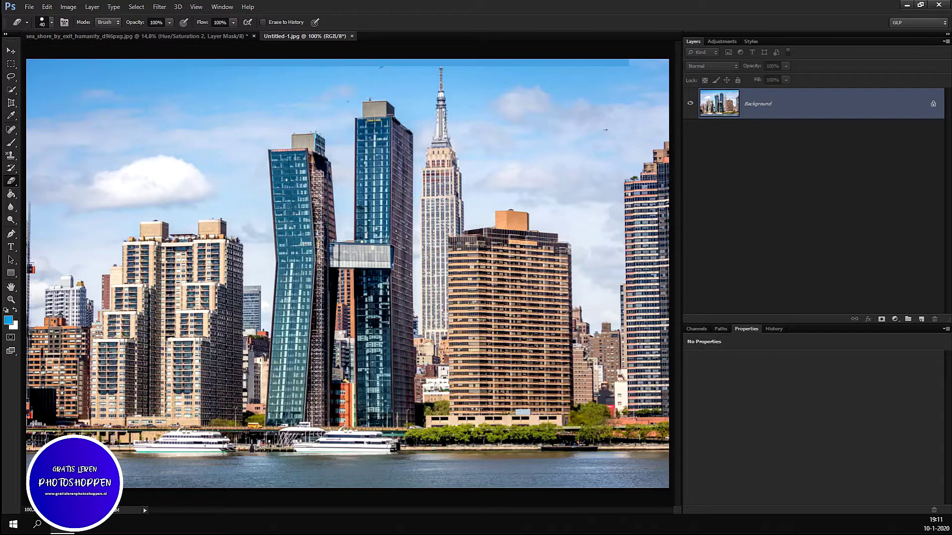
- Select the Pen tool in Path mode on the city skyline photo
left_click(11, 234)
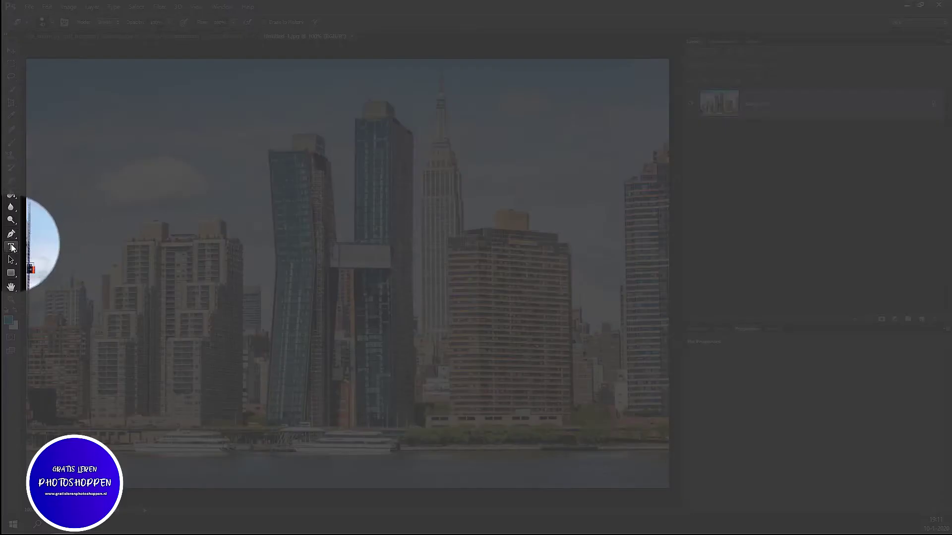
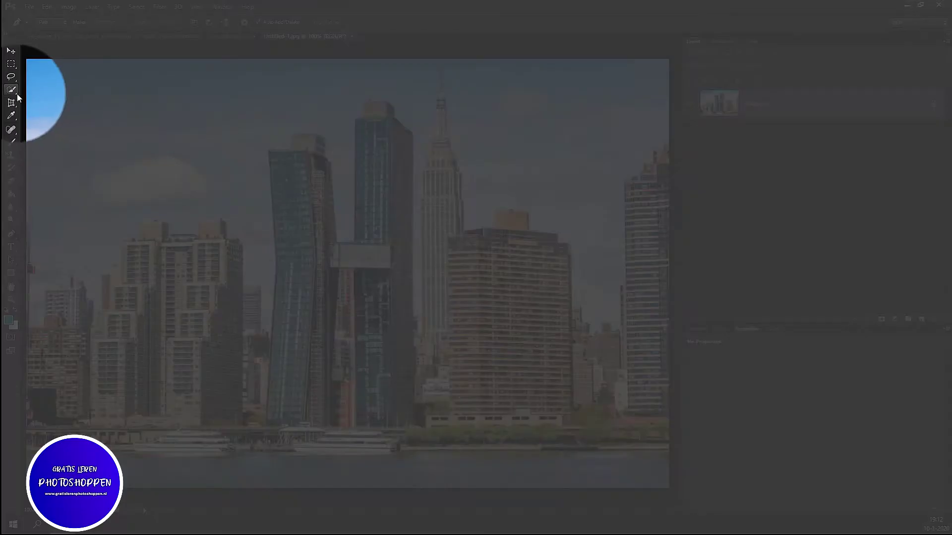
- Quick-select the left-side buildings, both white ferries and the waterfront trees
left_click(12, 89)
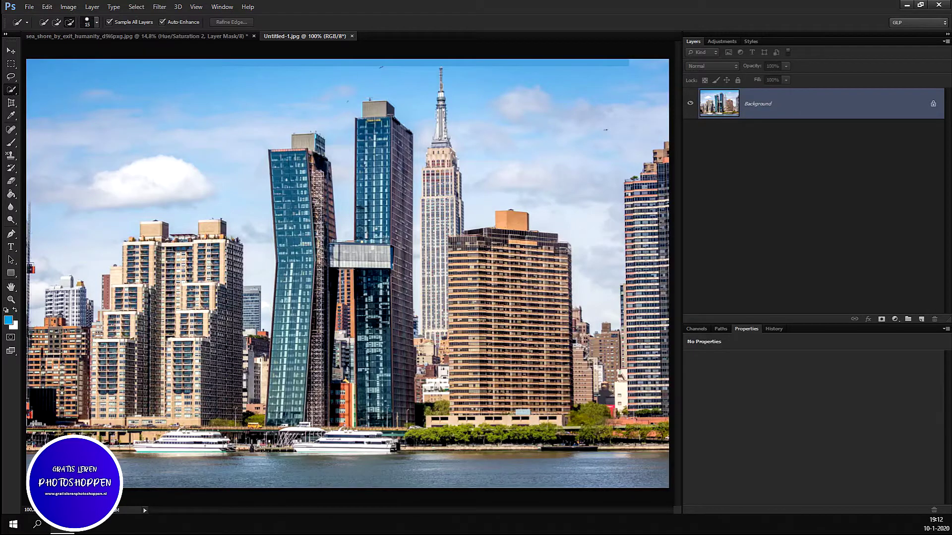
left_click_drag(35, 333, 54, 296)
left_click_drag(71, 284, 64, 296)
mouse_move(73, 339)
left_mouse_down()
mouse_move(31, 438)
mouse_move(359, 429)
left_mouse_up()
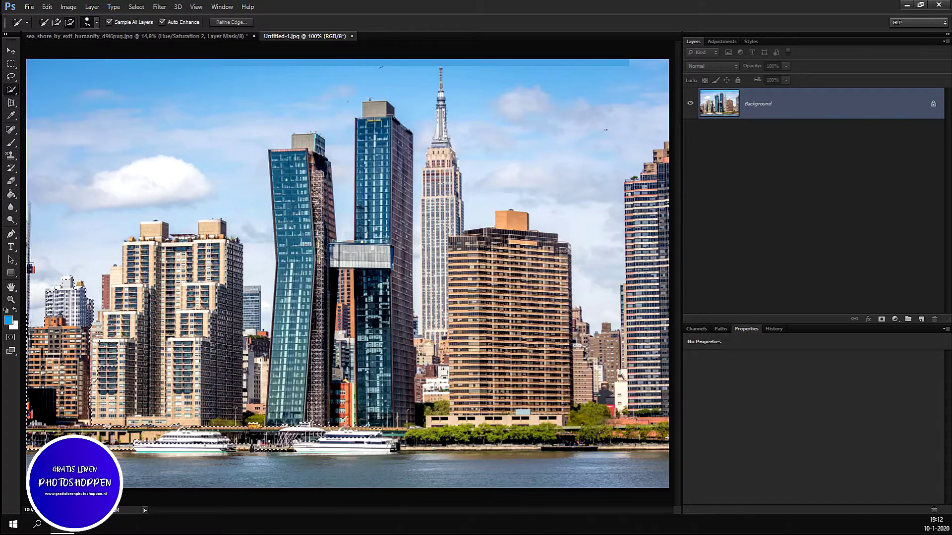
left_click_drag(204, 436, 253, 440)
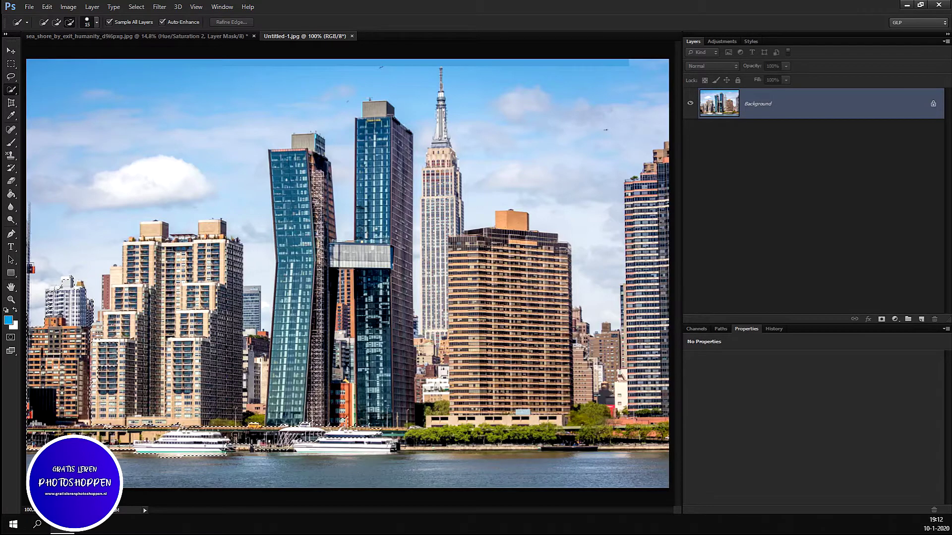
left_click_drag(317, 442, 319, 450)
mouse_move(388, 444)
left_mouse_down()
mouse_move(654, 431)
mouse_move(527, 440)
mouse_move(310, 391)
mouse_move(221, 277)
mouse_move(129, 347)
mouse_move(118, 325)
mouse_move(112, 354)
left_mouse_up()
- Add the tan building tops, grey tower, rooftop block and sky-bridge to the selection
mouse_move(108, 288)
left_mouse_down()
mouse_move(133, 283)
mouse_move(149, 238)
mouse_move(203, 239)
mouse_move(213, 227)
left_mouse_up()
left_click_drag(163, 297, 135, 323)
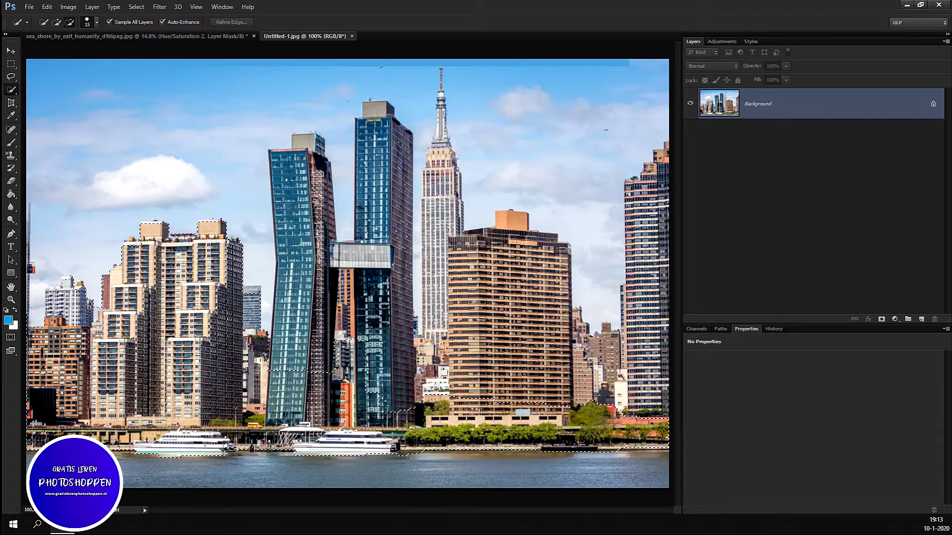
mouse_move(249, 301)
left_mouse_down()
mouse_move(251, 344)
mouse_move(277, 179)
left_mouse_up()
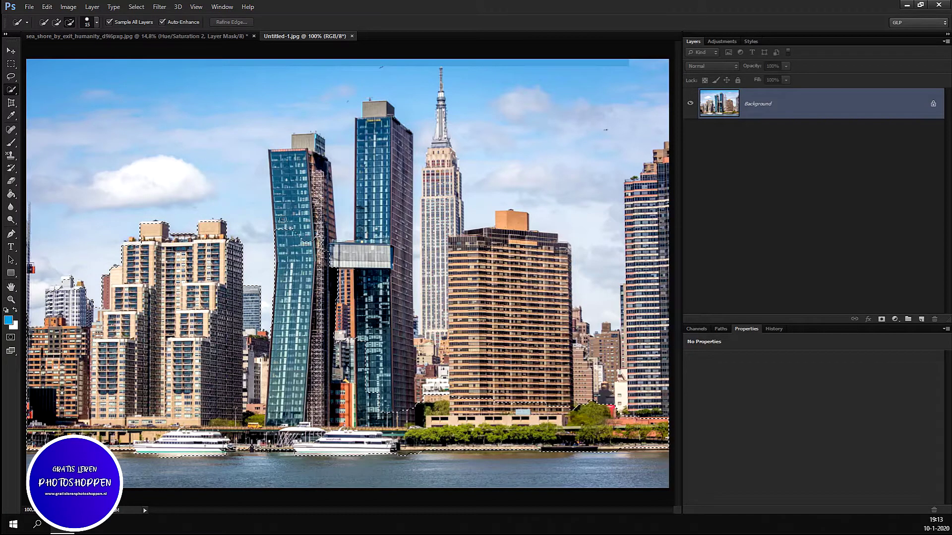
left_click(293, 156)
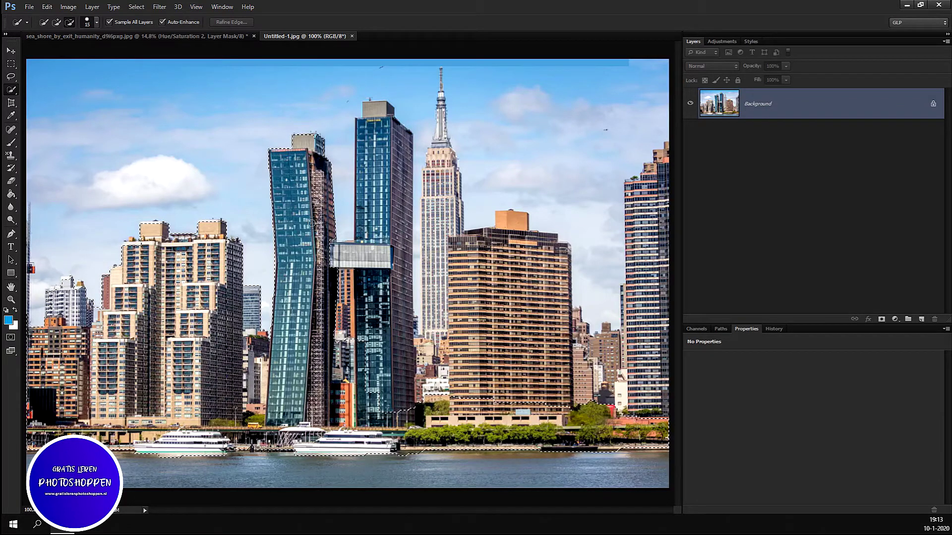
mouse_move(342, 256)
left_mouse_down()
mouse_move(370, 252)
mouse_move(376, 110)
left_mouse_up()
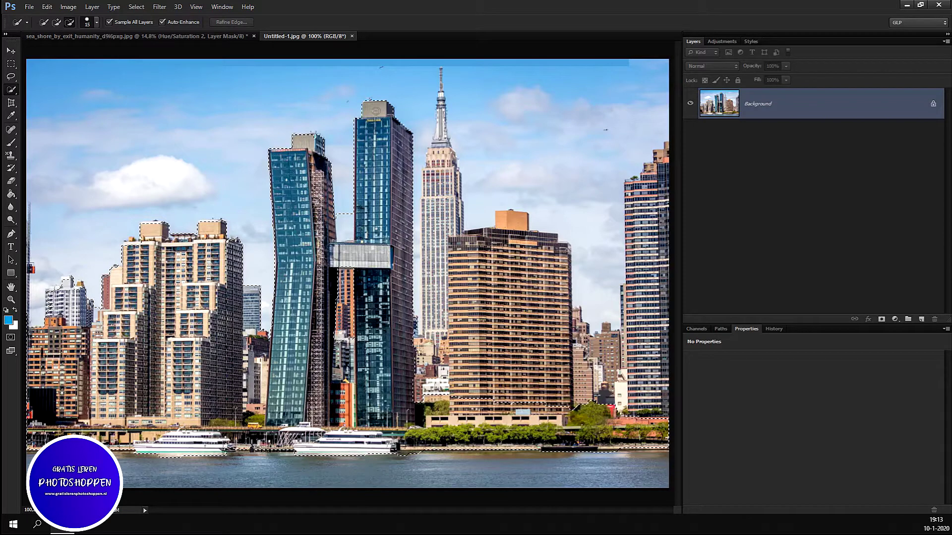
- Subtract sky gaps beside the towers, adding the small right buildings and brown building
left_click_drag(390, 229, 345, 231)
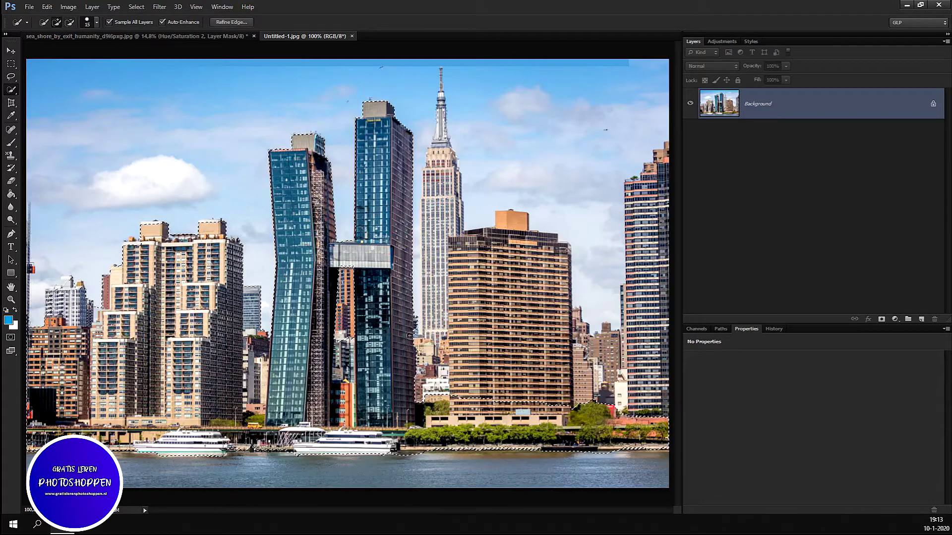
mouse_move(411, 332)
left_mouse_down()
mouse_move(406, 358)
mouse_move(440, 102)
left_mouse_up()
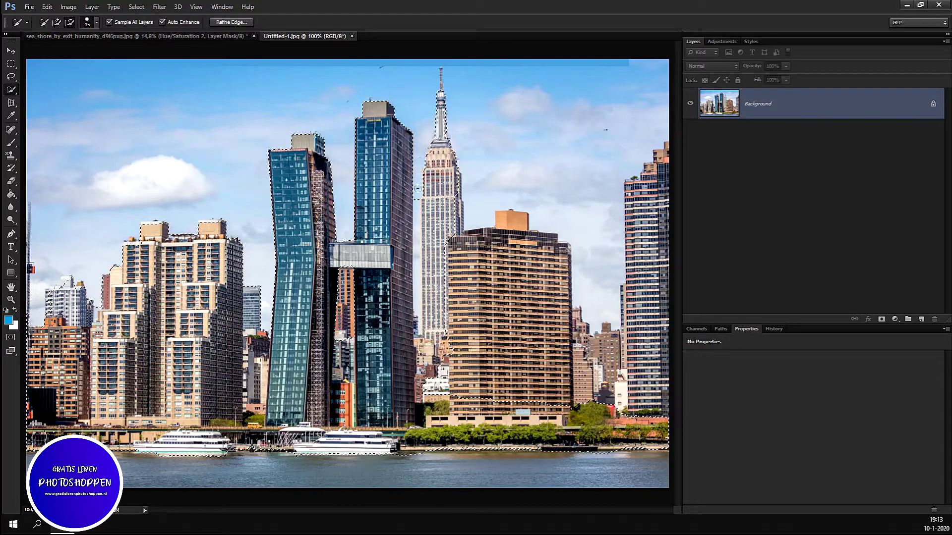
left_click_drag(418, 207, 422, 326)
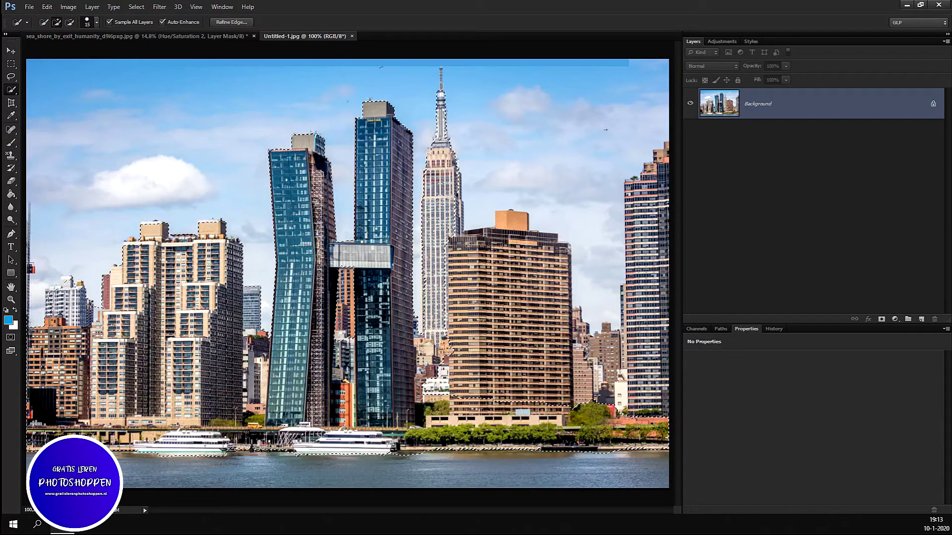
mouse_move(475, 239)
left_mouse_down()
mouse_move(558, 286)
mouse_move(572, 341)
mouse_move(603, 347)
mouse_move(616, 383)
mouse_move(639, 396)
left_mouse_up()
scroll(514, 344, "down", 3)
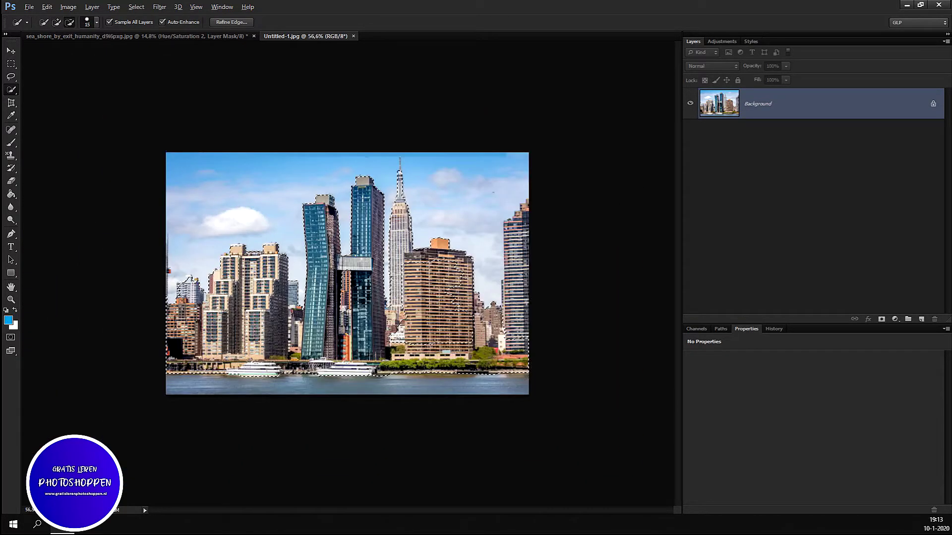
- Fill the brown building's selection hole, then zoom in and shrink the brush for fine edges
scroll(513, 344, "up", 2)
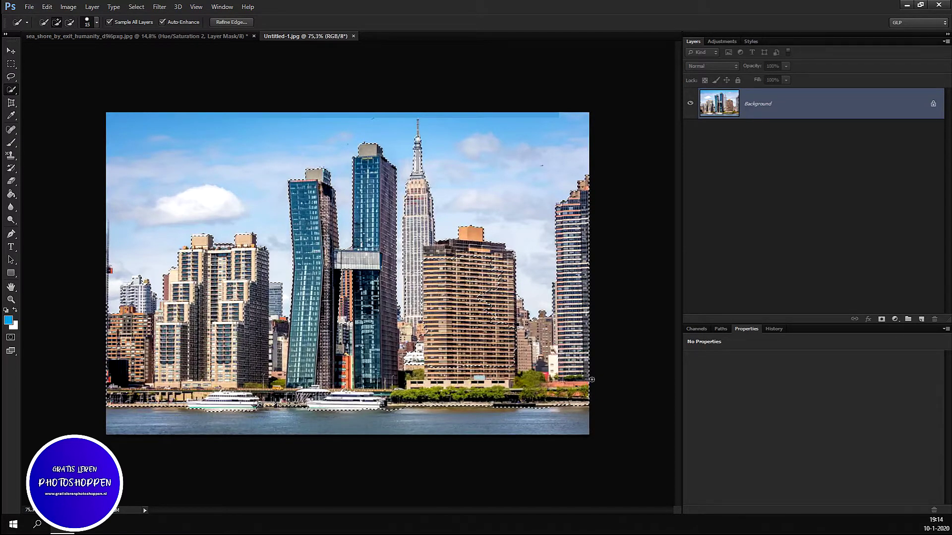
left_click_drag(503, 310, 500, 266)
left_click(519, 347)
scroll(84, 324, "up", 3)
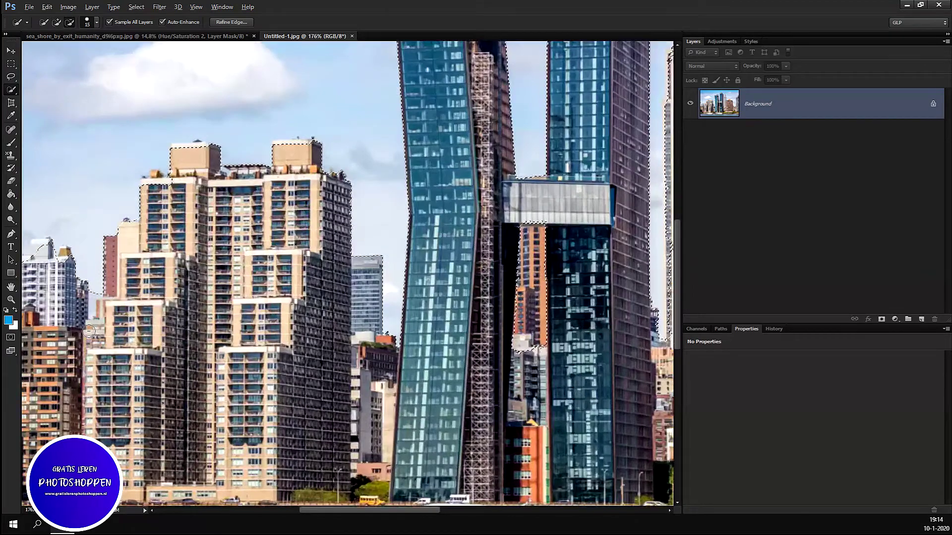
scroll(88, 331, "up", 2)
left_click_drag(370, 509, 329, 509)
scroll(214, 307, "up", 2)
scroll(214, 307, "up", 1)
scroll(214, 308, "up", 1)
key("bracketleft")
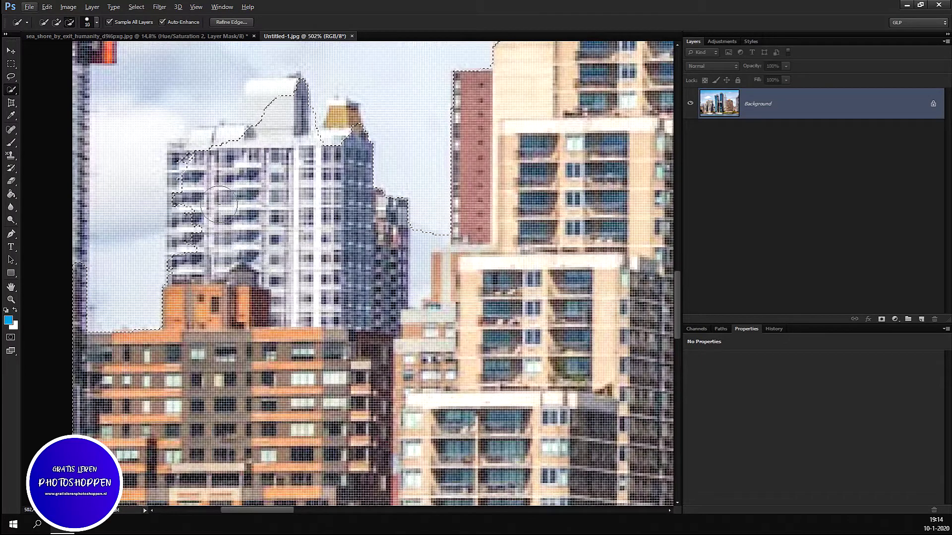
key("bracketleft")
key("bracketleft")
key("bracketleft")
- Tighten the selection along the left tower's edge and rooftop, removing the sky strips
left_click_drag(189, 157, 175, 173)
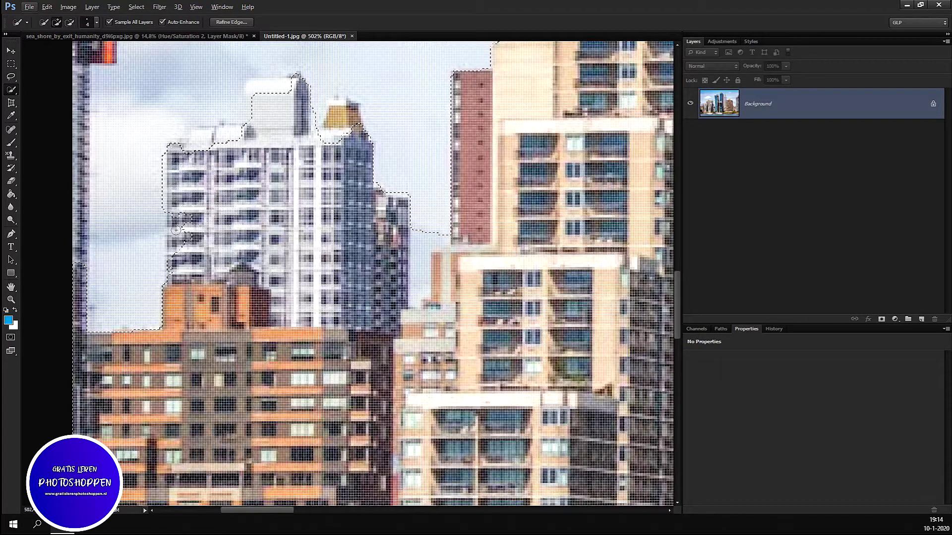
left_click(202, 247, "alt")
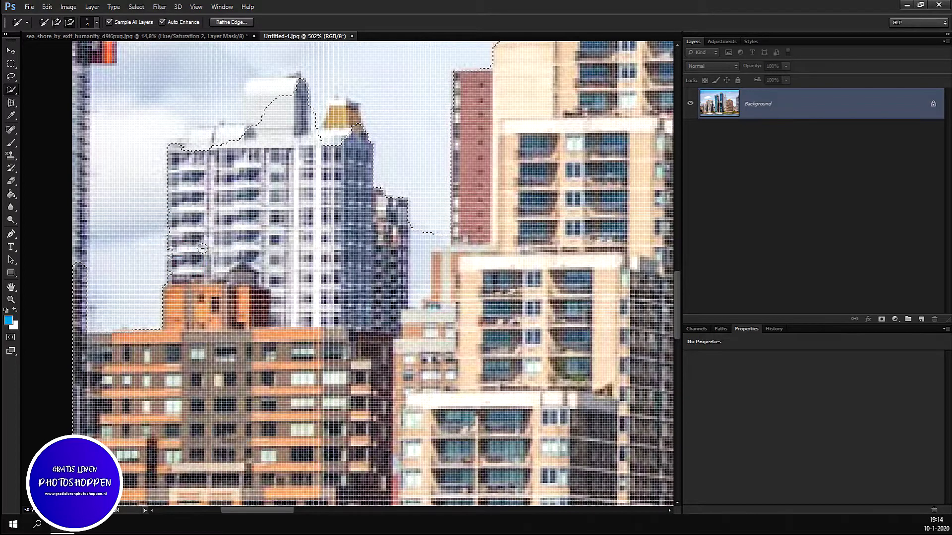
left_click(188, 150)
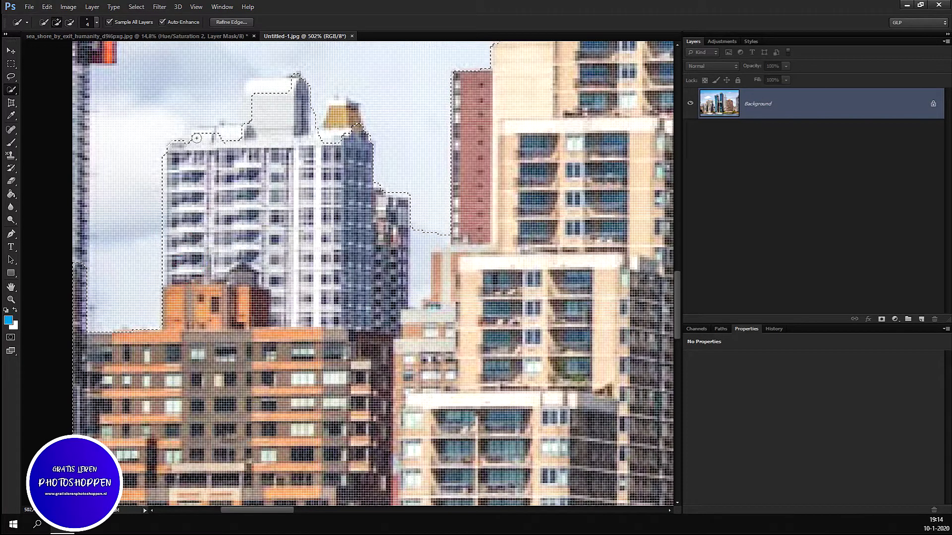
mouse_move(237, 133)
left_mouse_down()
mouse_move(205, 135)
mouse_move(235, 102)
left_mouse_up()
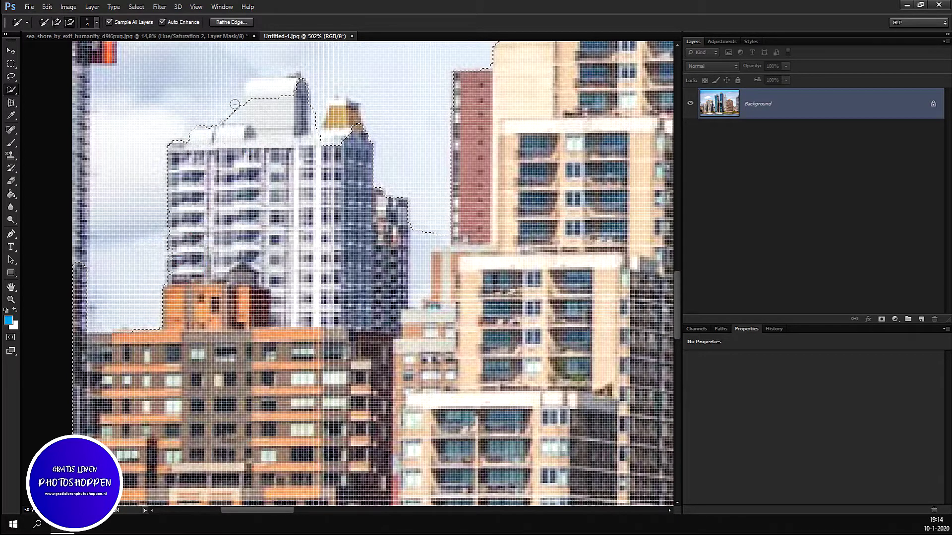
left_click_drag(233, 117, 212, 111, "alt")
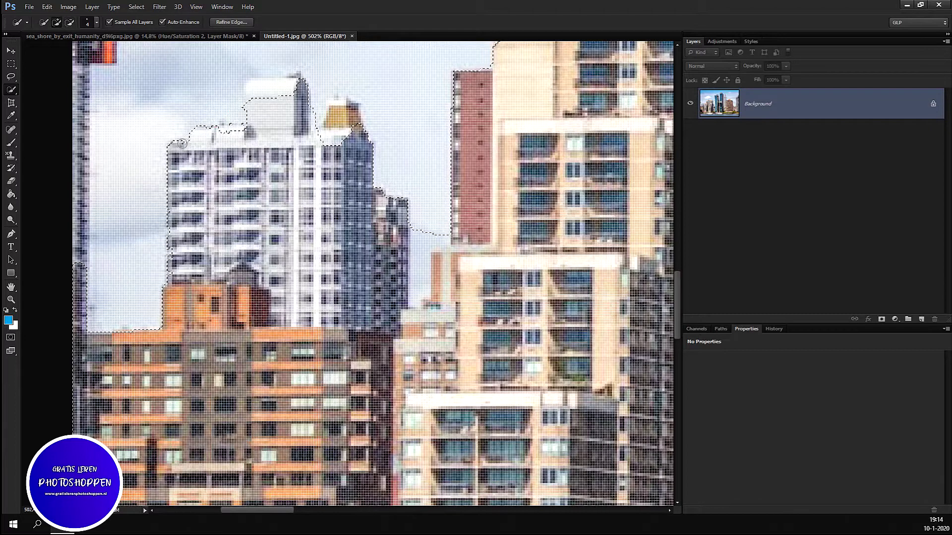
left_click_drag(169, 145, 193, 185, "alt")
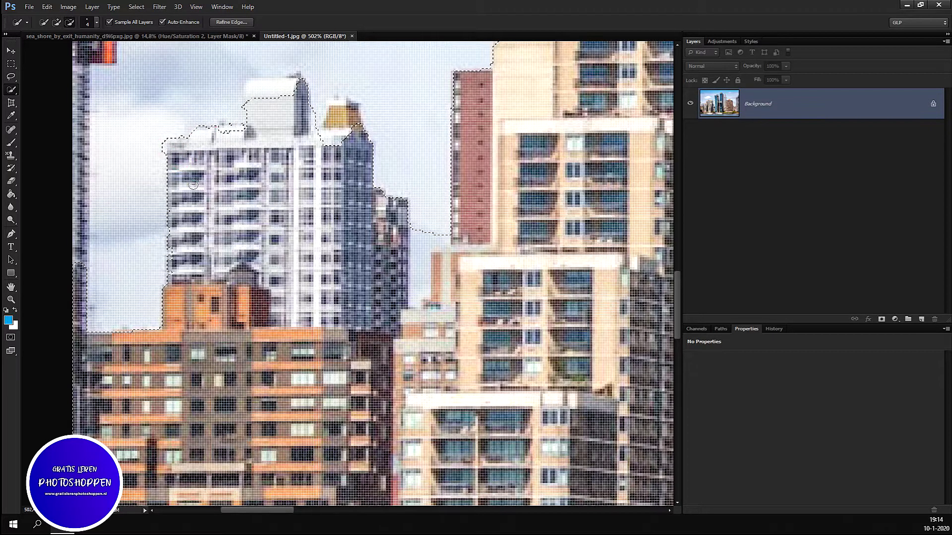
left_click(159, 155, "alt")
left_click_drag(171, 147, 226, 176, "alt")
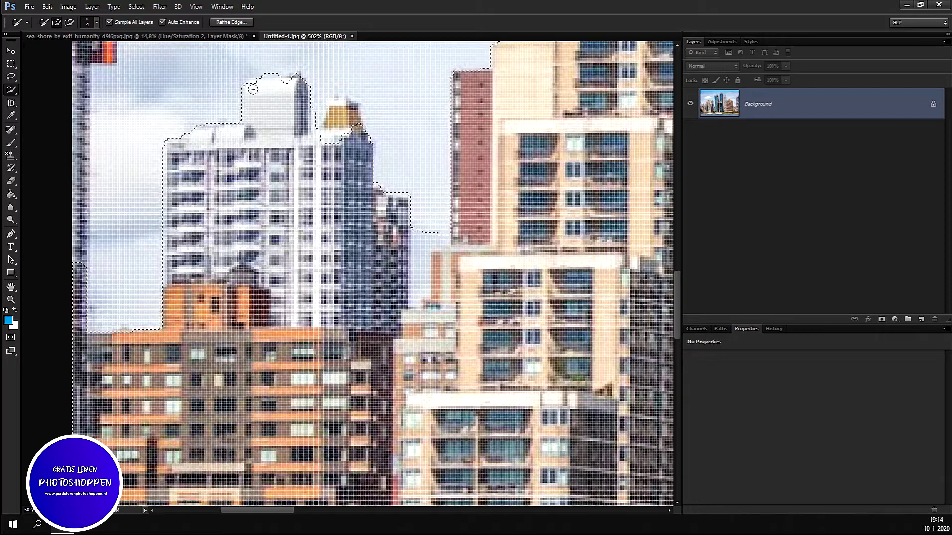
- Trim sky around rooftop blocks and the dark-blue tower; add the gold rooftop and red tower corner
left_click_drag(271, 93, 257, 66, "alt")
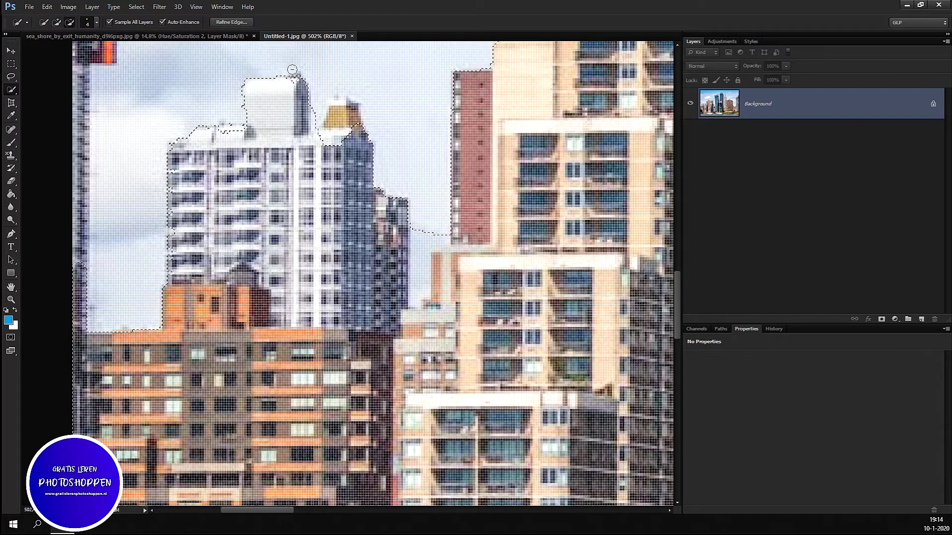
left_click_drag(299, 95, 285, 64, "alt")
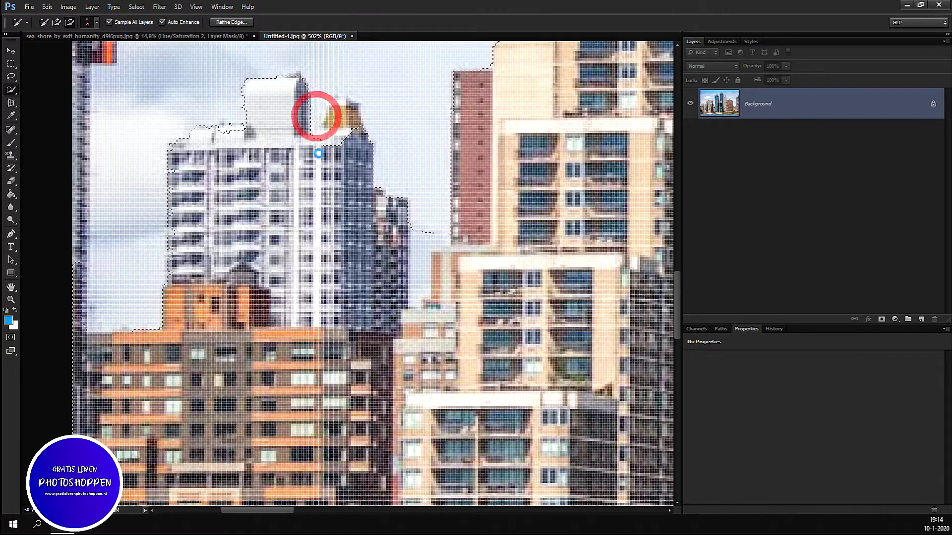
left_click_drag(319, 132, 342, 107)
left_click(347, 129)
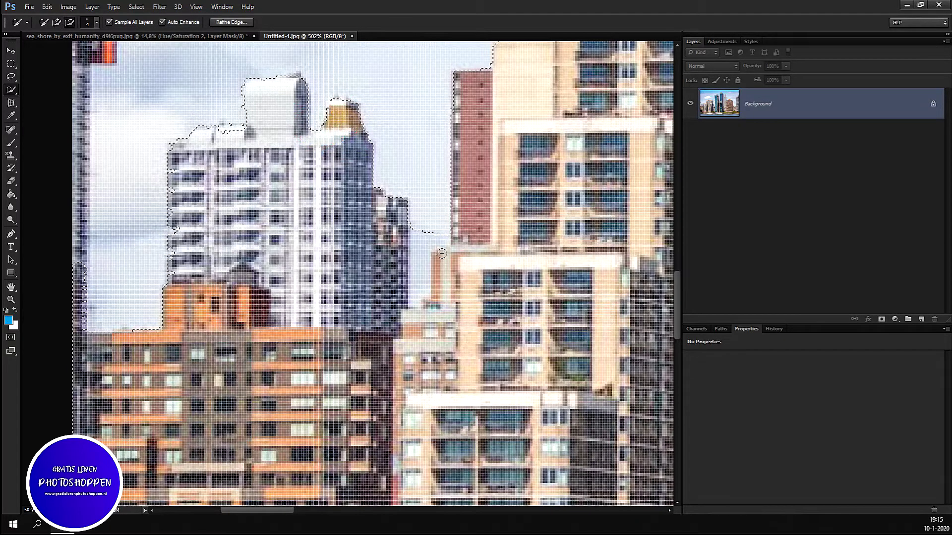
left_click_drag(420, 247, 418, 283)
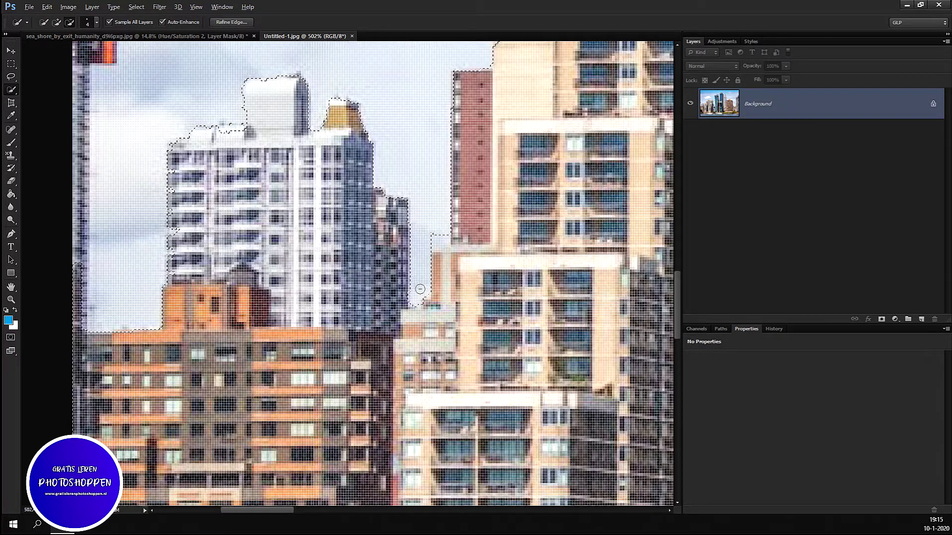
left_click_drag(434, 235, 420, 245)
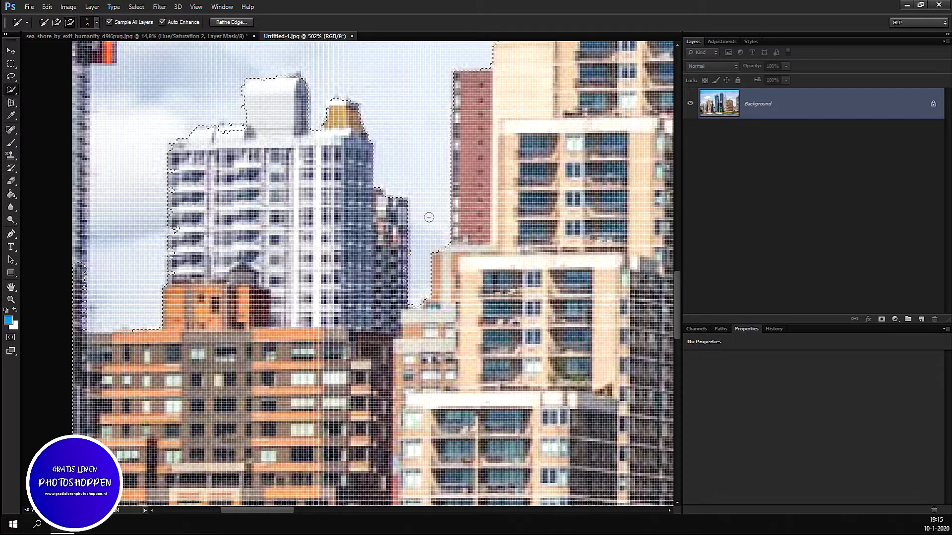
left_click(393, 293)
scroll(514, 99, "up", 1)
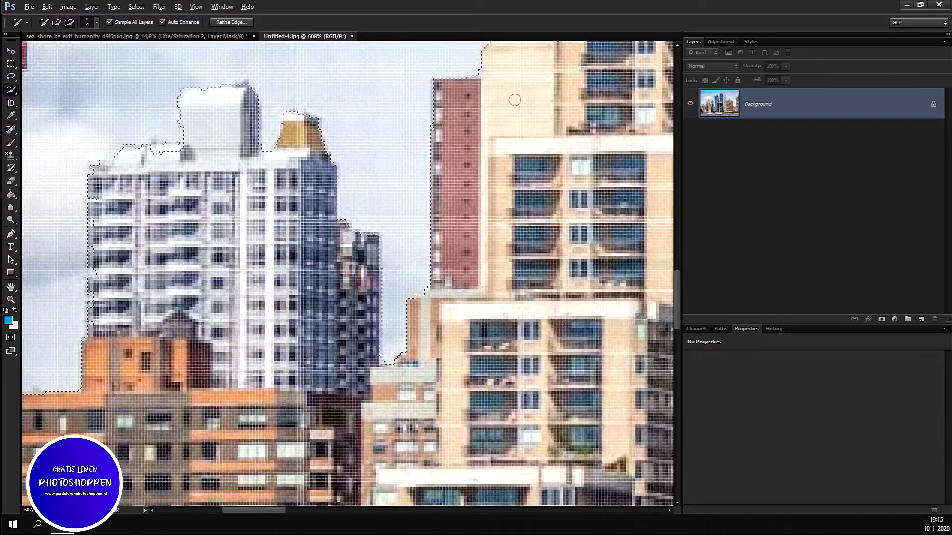
left_click_drag(514, 100, 449, 86)
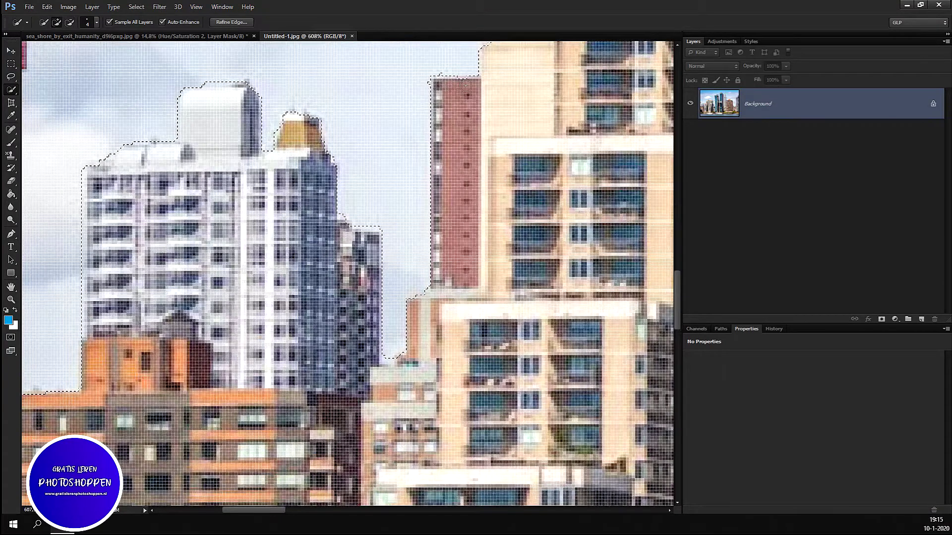
- Extend the selection along the tower tops, rooftop edge and white rooftop band
left_click_drag(465, 85, 491, 157)
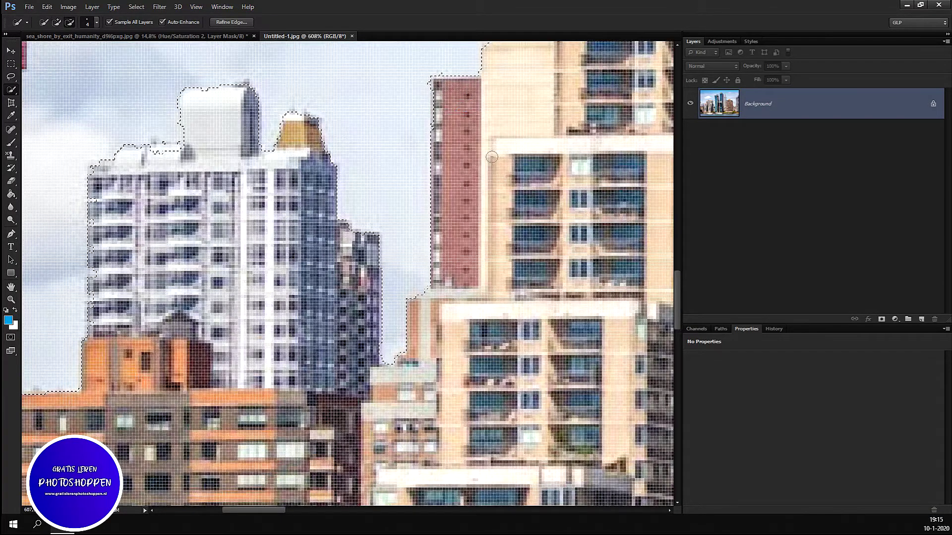
scroll(491, 157, "up", 3)
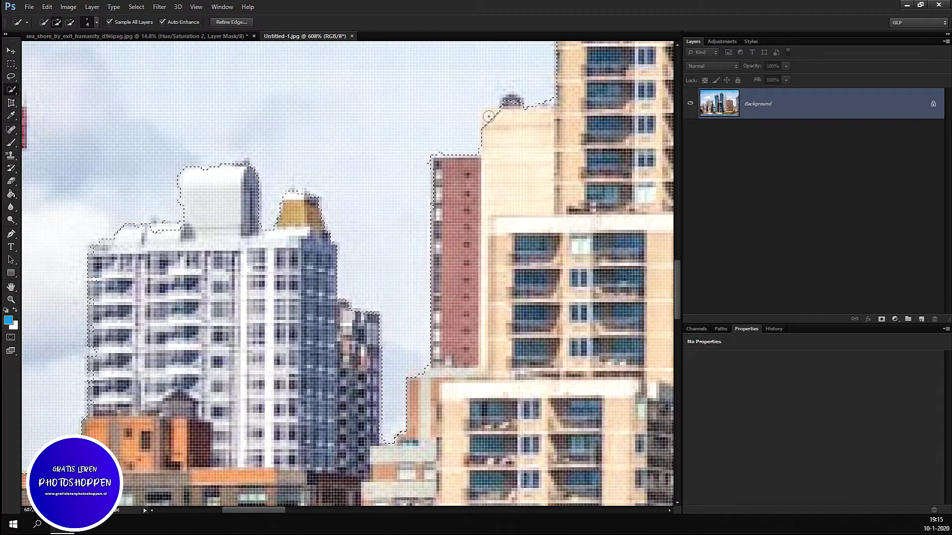
left_click_drag(488, 116, 512, 104)
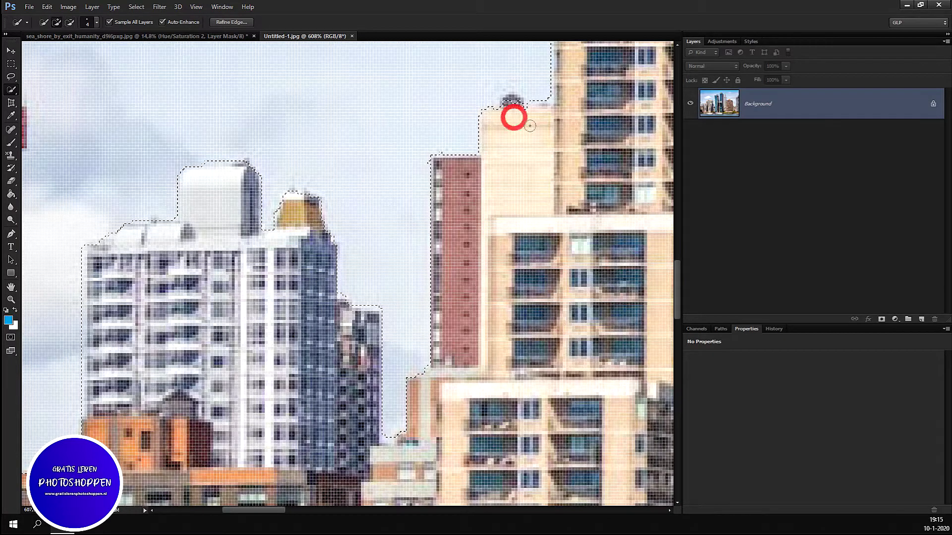
left_click_drag(511, 104, 548, 100)
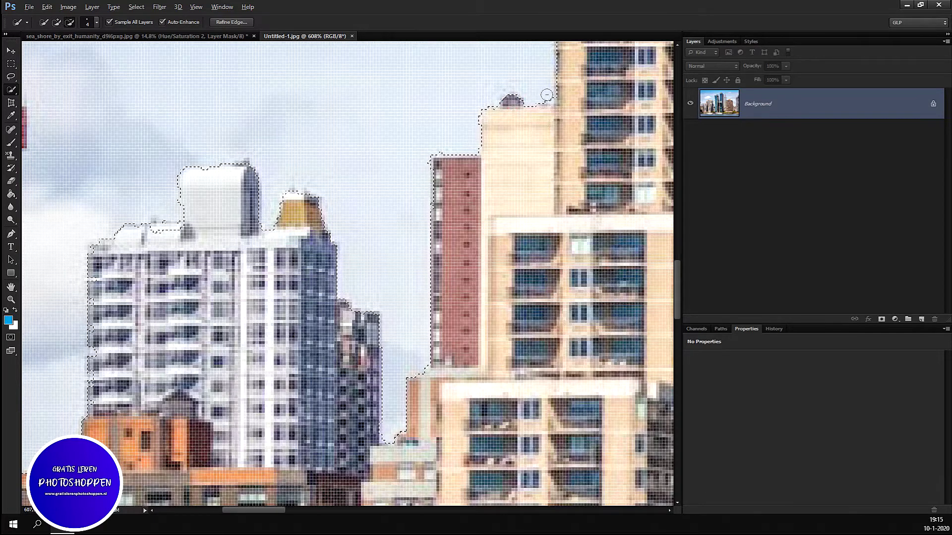
left_click_drag(547, 100, 596, 114)
scroll(597, 114, "up", 2)
scroll(590, 111, "up", 2)
scroll(580, 108, "up", 1)
scroll(567, 104, "up", 1)
mouse_move(567, 104)
left_mouse_down()
mouse_move(579, 112)
mouse_move(604, 93)
left_mouse_up()
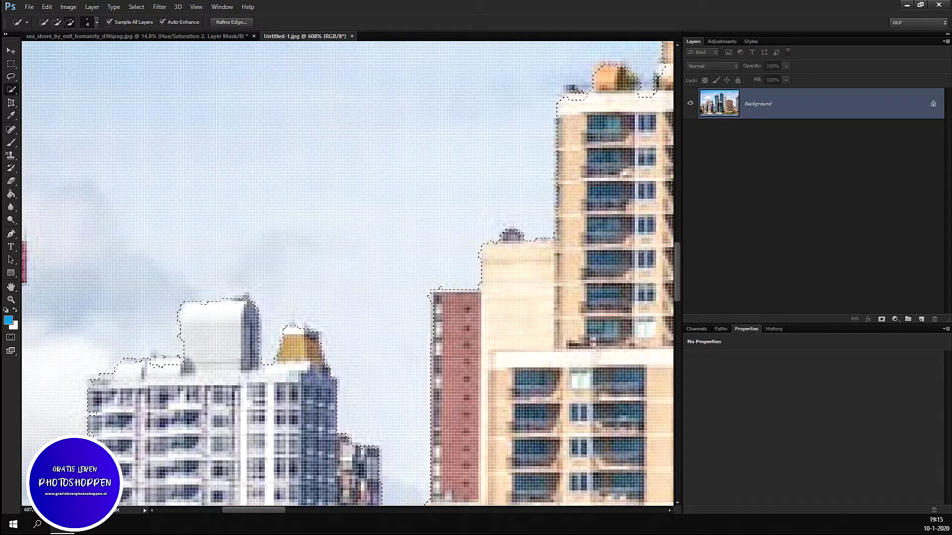
- Fit the selection to the tan rooftops' top edges and zoom out to the whole image
scroll(603, 93, "down", 3)
scroll(609, 114, "down", 3)
scroll(625, 158, "down", 3)
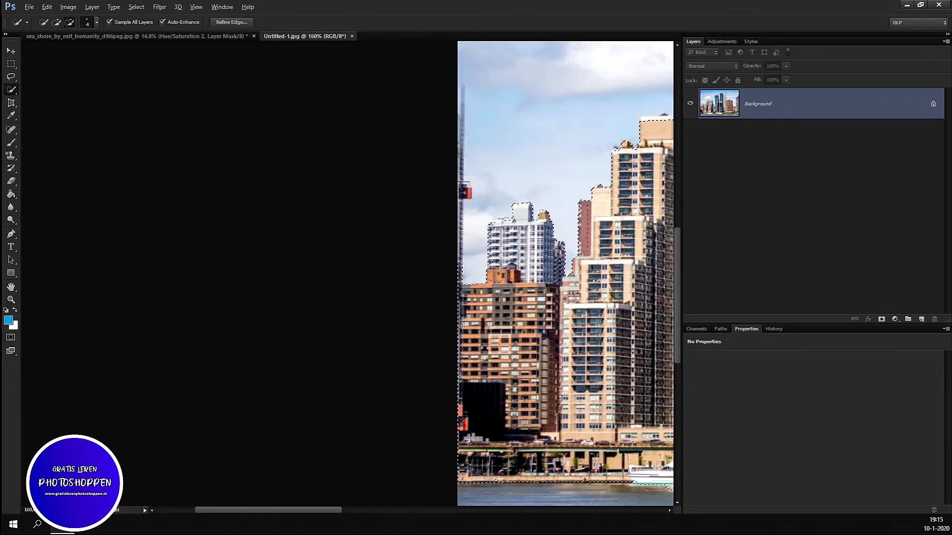
scroll(342, 128, "down", 3)
scroll(342, 128, "up", 3)
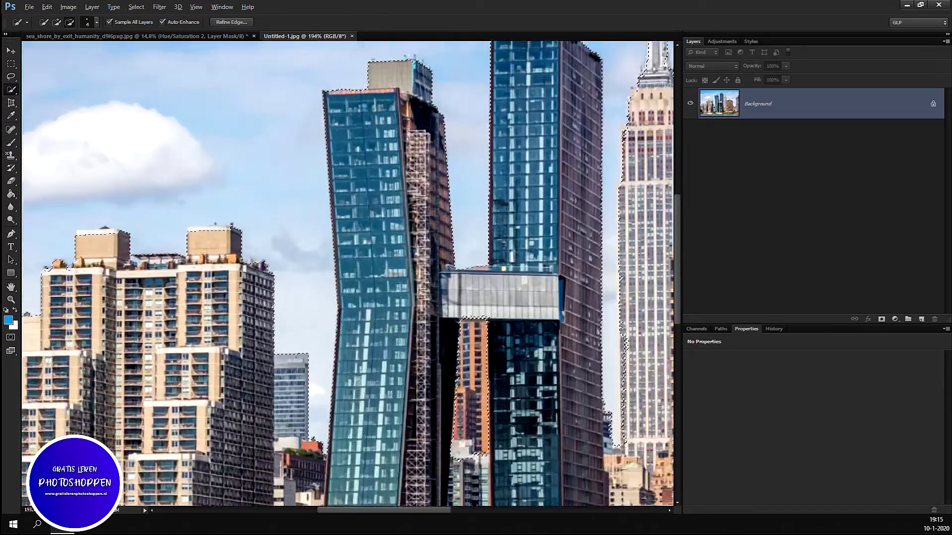
scroll(207, 212, "up", 6)
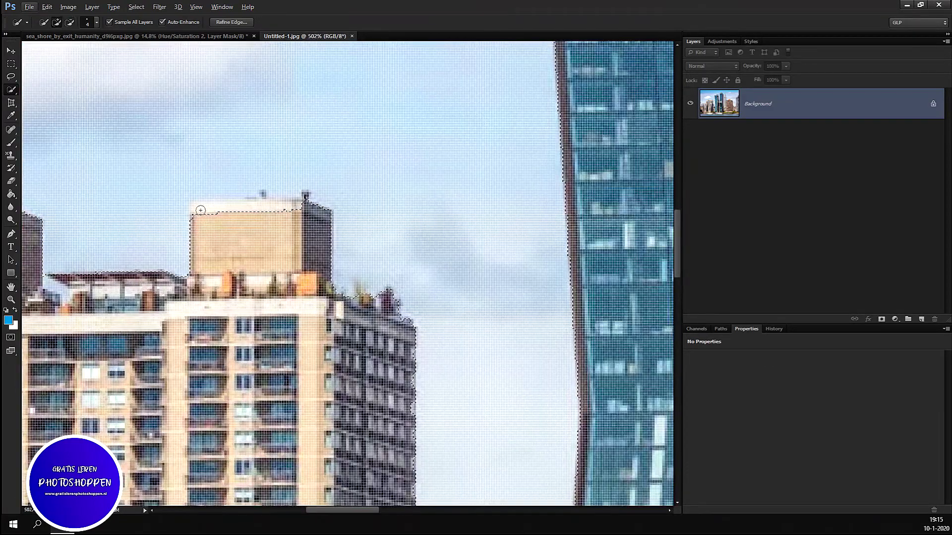
mouse_move(221, 206)
left_mouse_down()
mouse_move(263, 209)
mouse_move(323, 193)
left_mouse_up()
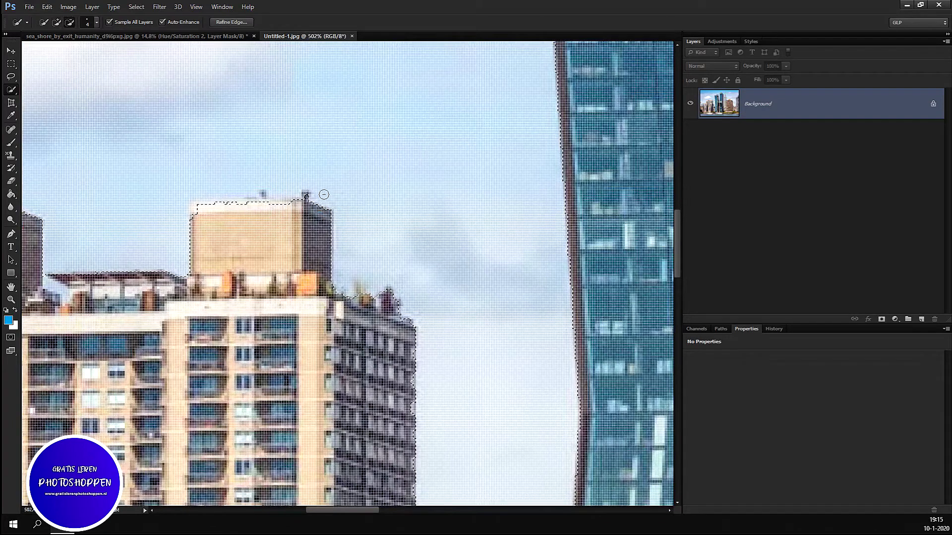
scroll(327, 266, "down", 2)
left_click_drag(68, 248, 112, 235)
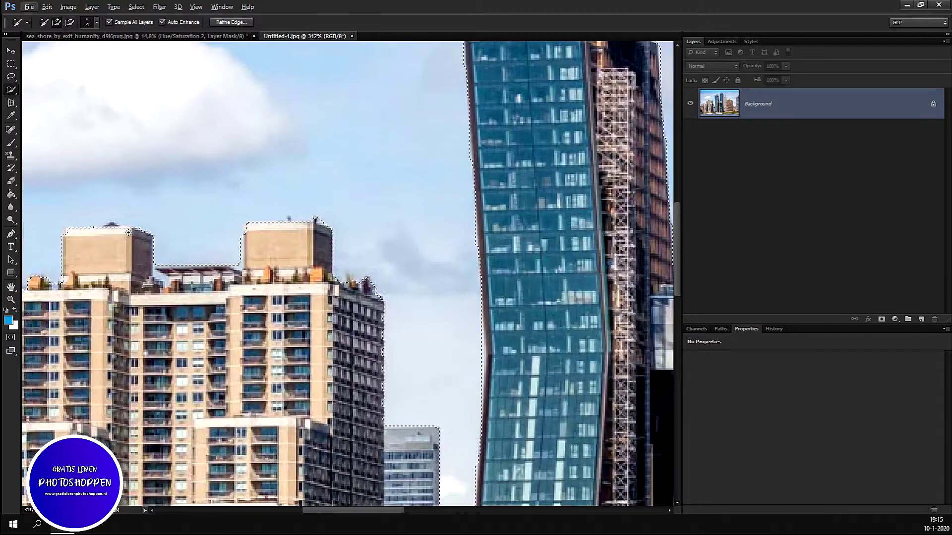
scroll(519, 276, "down", 3)
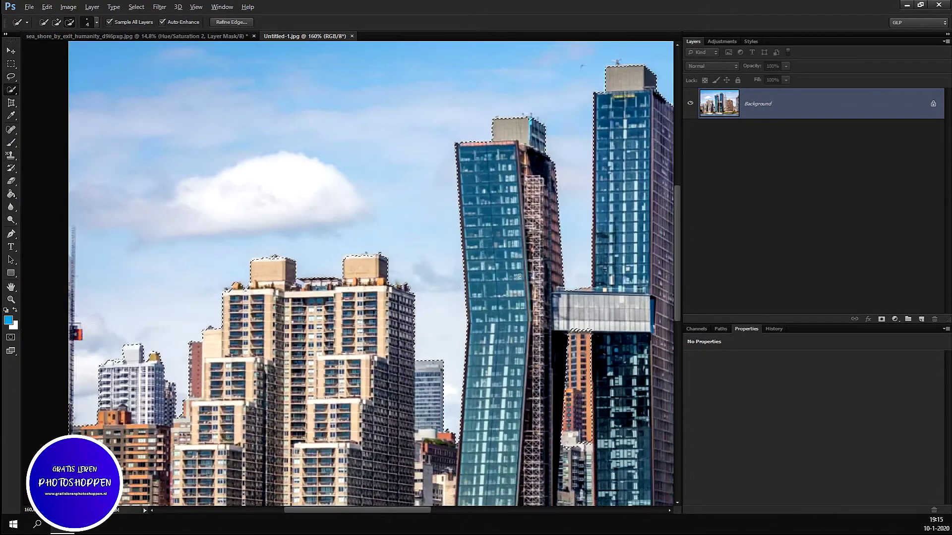
scroll(519, 276, "down", 1)
scroll(578, 218, "down", 1)
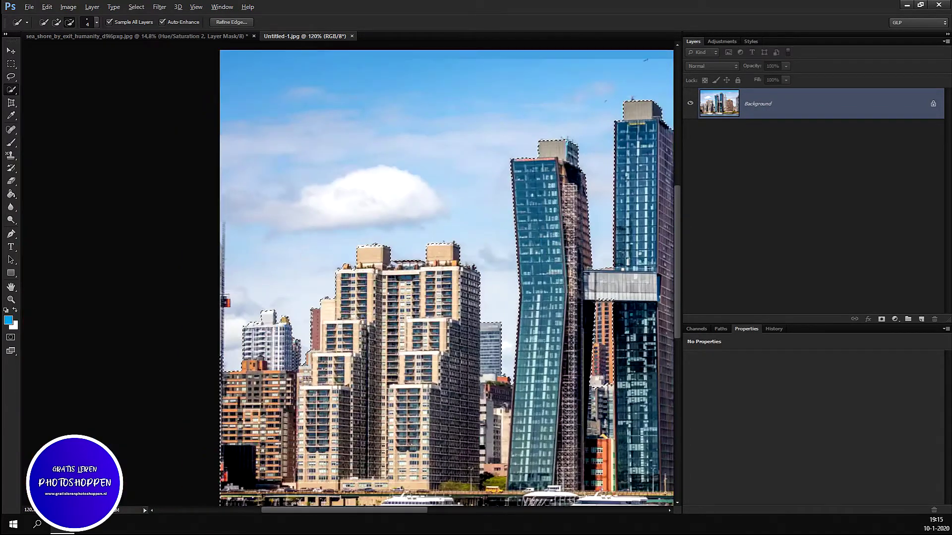
scroll(578, 218, "down", 2)
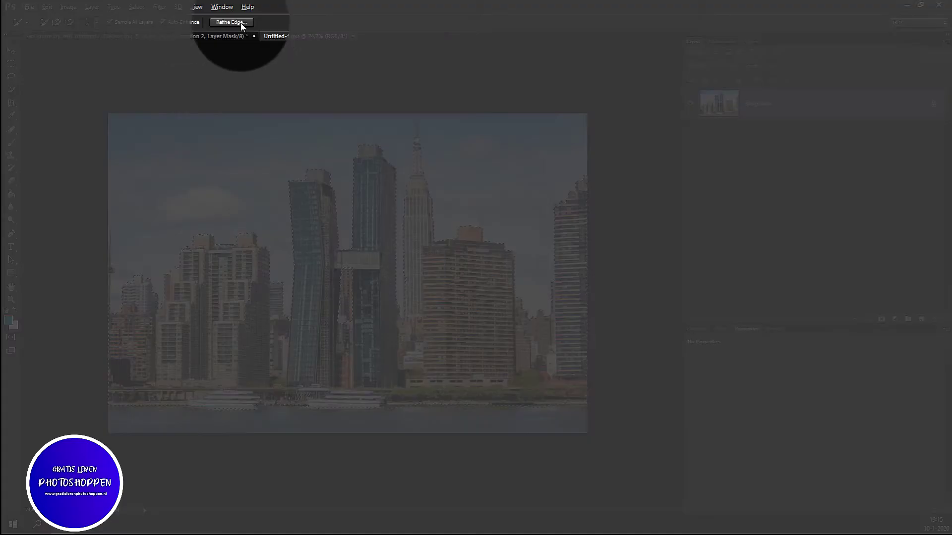
- In Refine Edge, brush the radius along rooftops and between glass towers, sparing the antenna tip, then apply
left_click(242, 23)
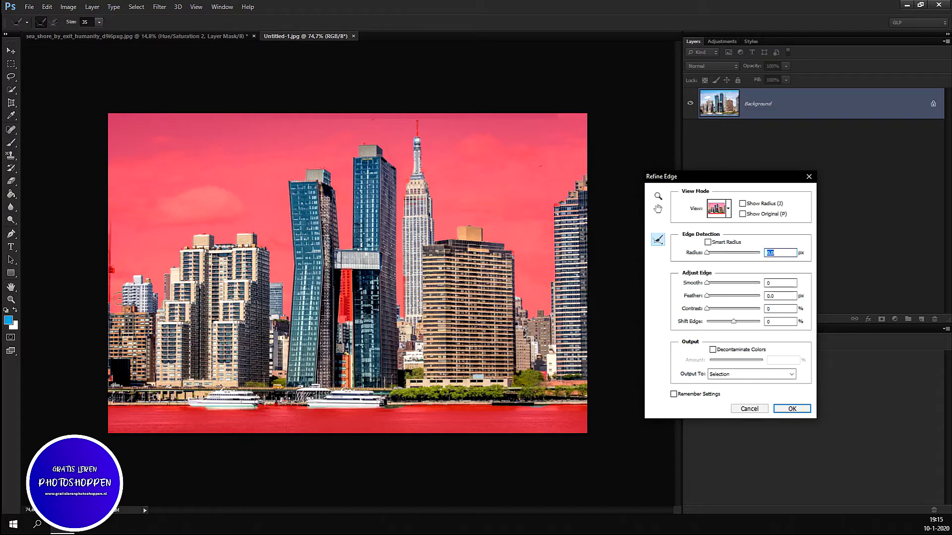
mouse_move(117, 309)
left_mouse_down()
mouse_move(124, 277)
mouse_move(151, 279)
left_mouse_up()
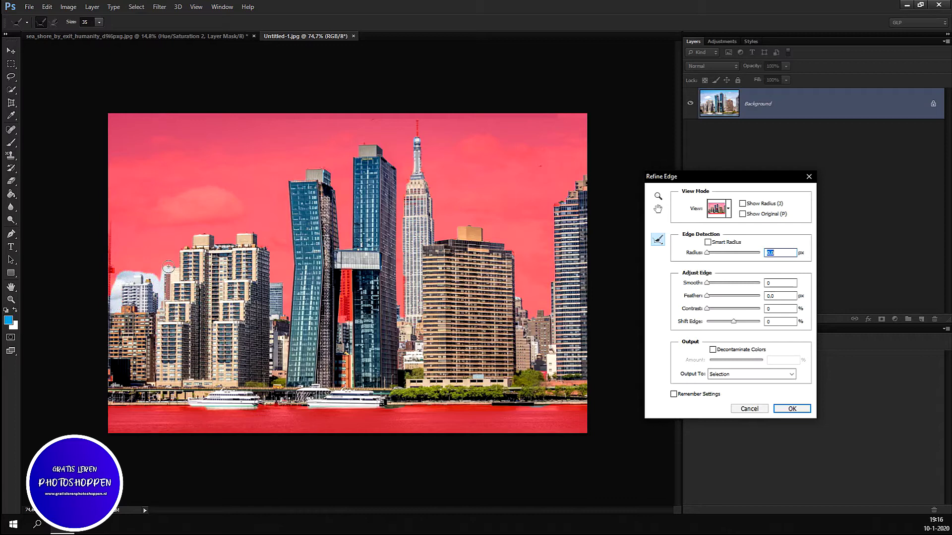
mouse_move(192, 242)
left_mouse_down()
mouse_move(203, 231)
mouse_move(256, 234)
mouse_move(281, 309)
mouse_move(292, 263)
mouse_move(286, 189)
mouse_move(311, 164)
mouse_move(343, 186)
mouse_move(342, 230)
left_mouse_up()
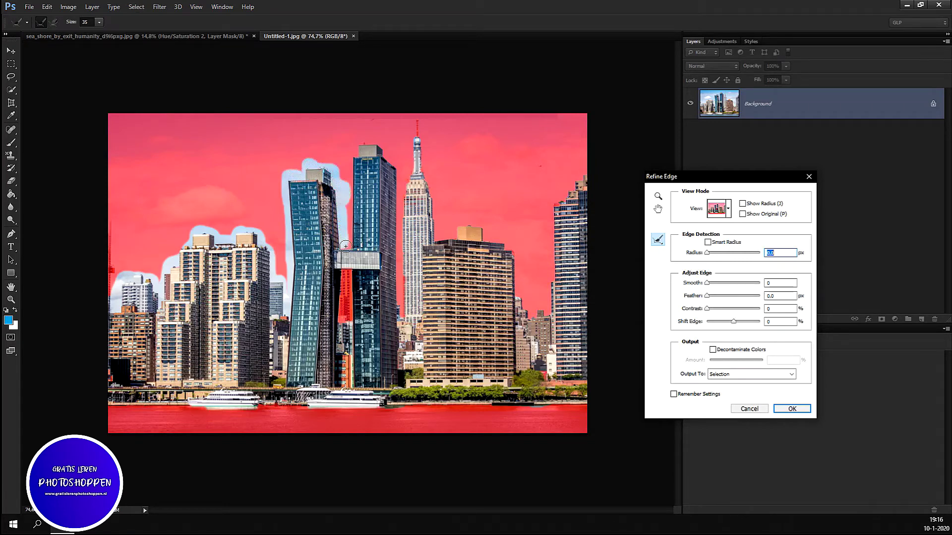
mouse_move(350, 231)
left_mouse_down()
mouse_move(353, 154)
mouse_move(396, 185)
mouse_move(398, 204)
left_mouse_up()
left_click_drag(401, 262, 402, 319)
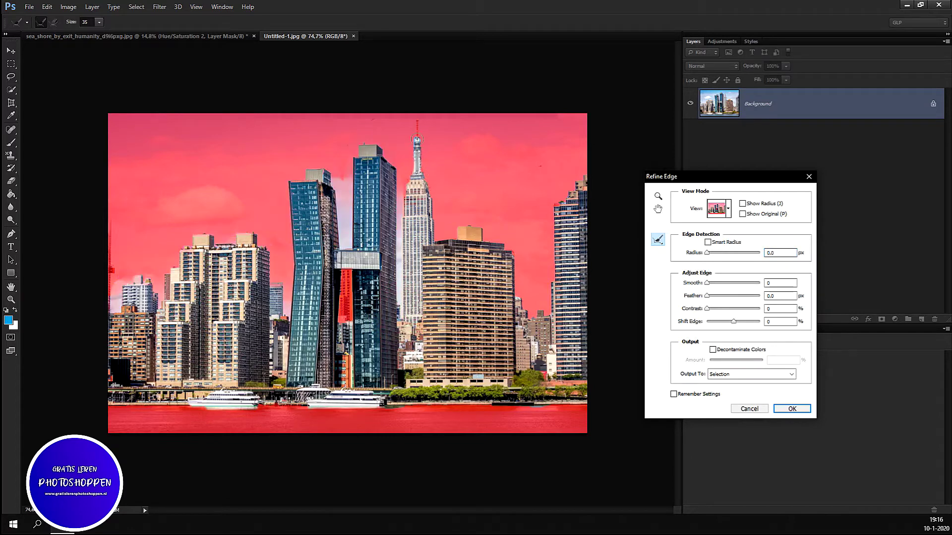
left_click_drag(420, 123, 419, 127)
left_click(791, 409)
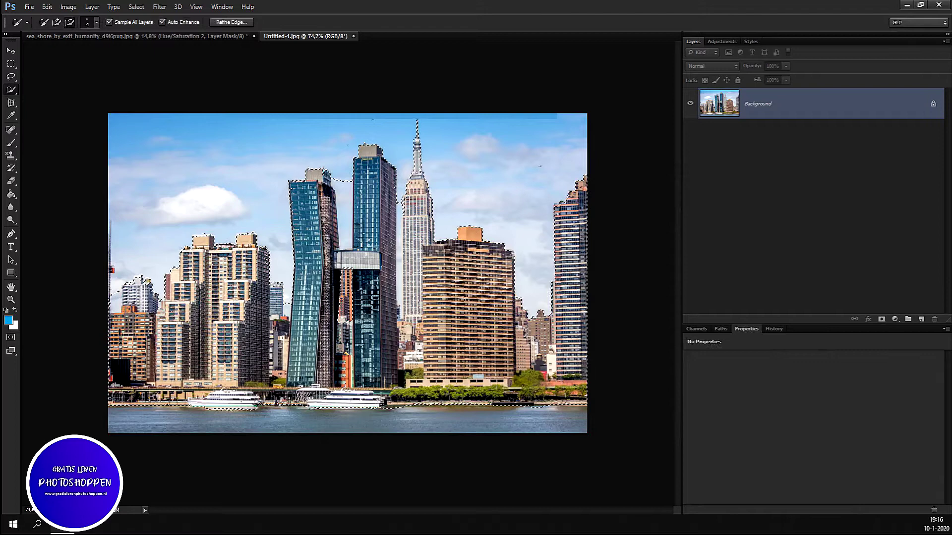
- Fix the selection between the towers and around the Empire State Building's base and left edge
left_click(339, 190)
left_click(399, 268)
scroll(400, 267, "up", 1)
scroll(406, 309, "up", 6)
scroll(420, 326, "up", 5)
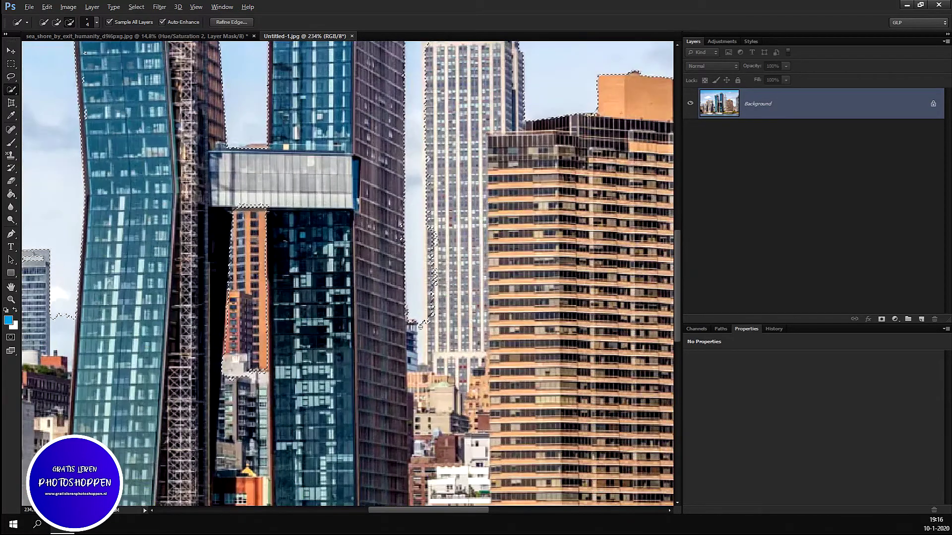
left_click(418, 344)
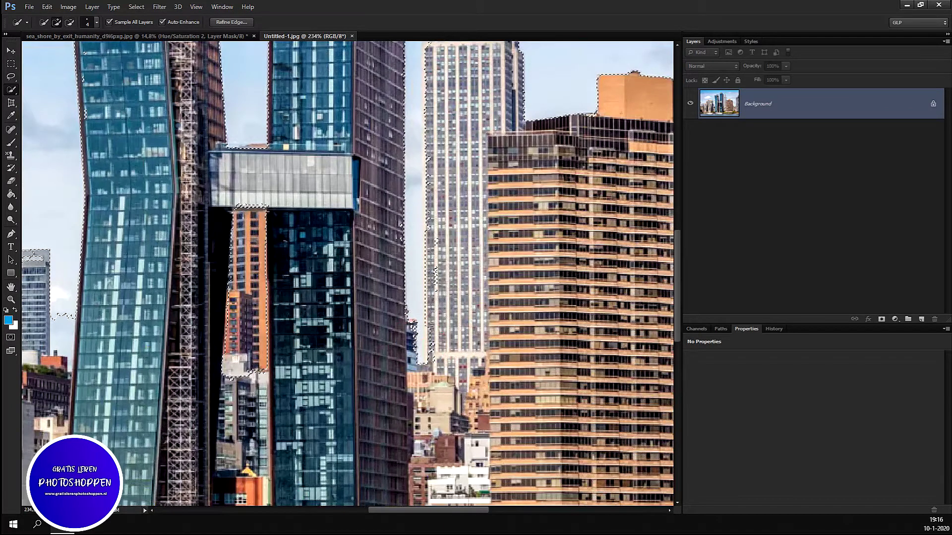
left_click(431, 365)
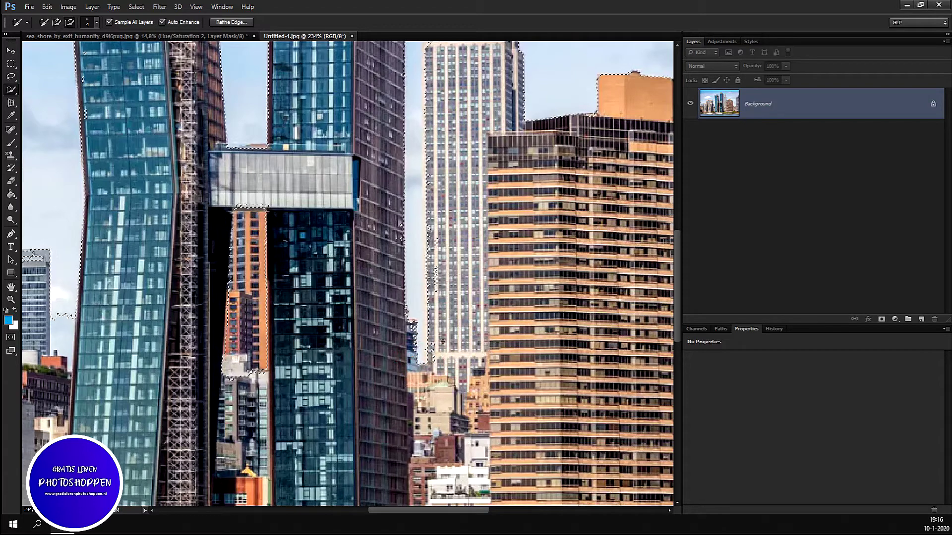
left_click_drag(432, 365, 414, 311)
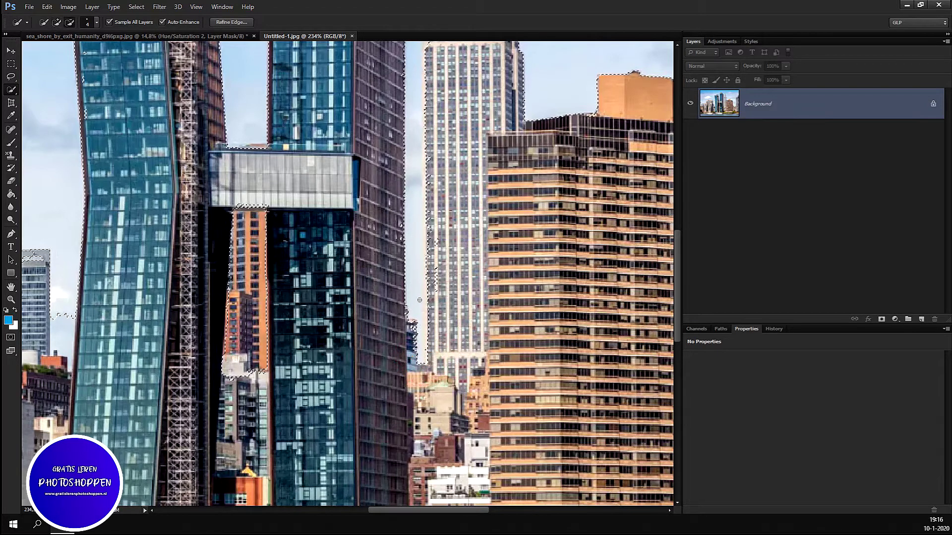
scroll(420, 300, "down", 3)
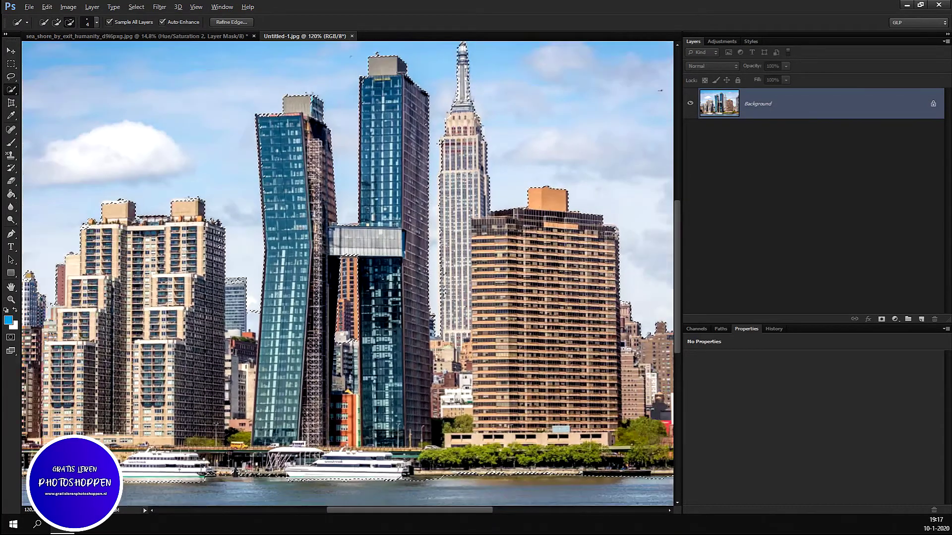
scroll(649, 218, "up", 5)
scroll(597, 243, "up", 2)
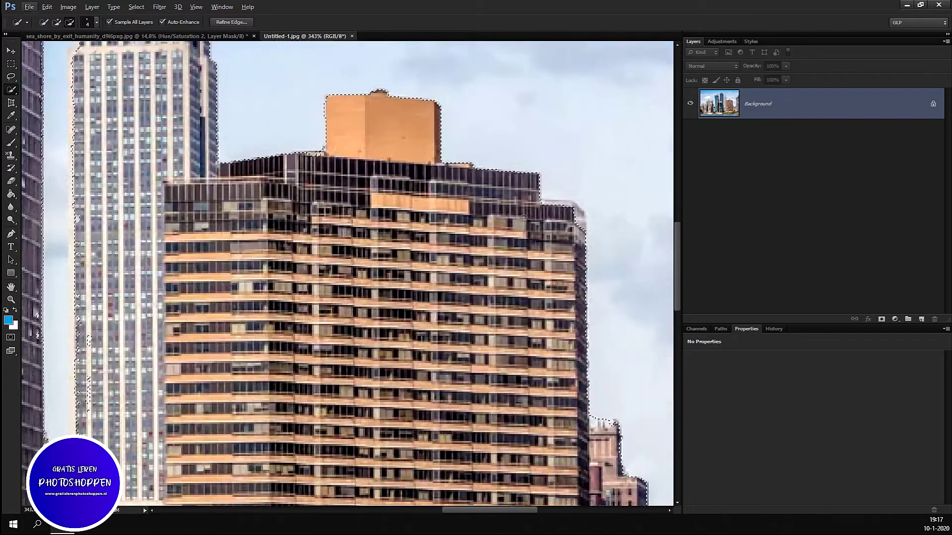
- Touch up the selection at the building's right edge and beside the small blue building
left_click(578, 221)
scroll(596, 287, "down", 3)
scroll(596, 288, "down", 3)
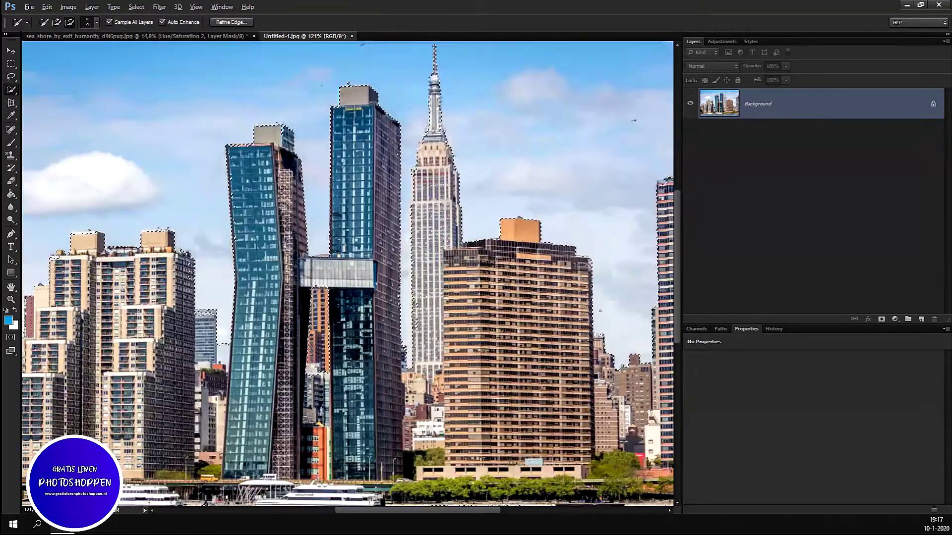
scroll(596, 288, "down", 2)
scroll(349, 274, "up", 2)
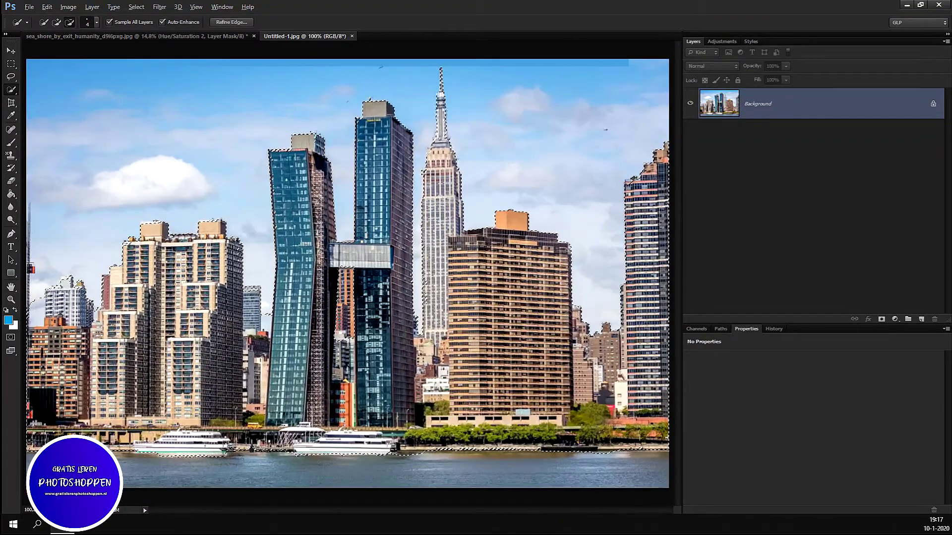
scroll(349, 274, "up", 1)
scroll(349, 274, "up", 1)
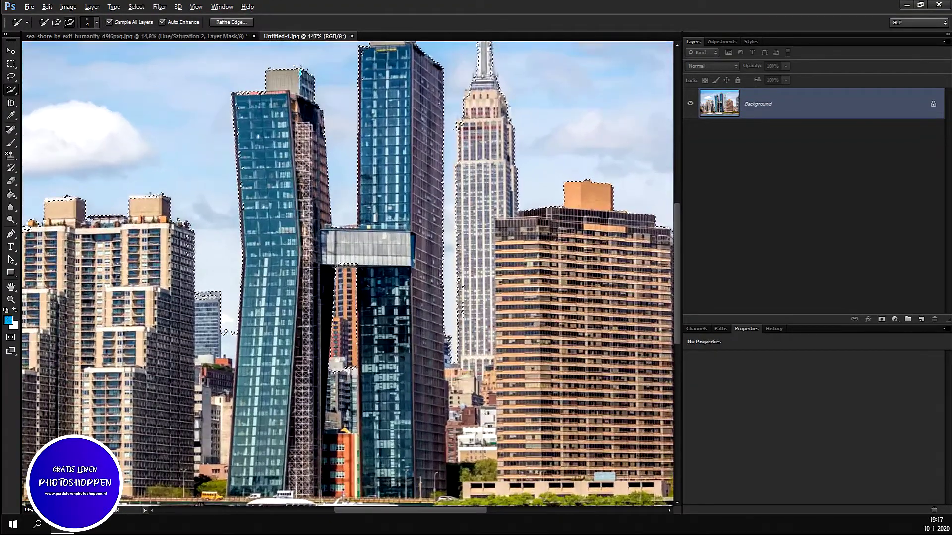
left_click(226, 342)
scroll(245, 318, "down", 2)
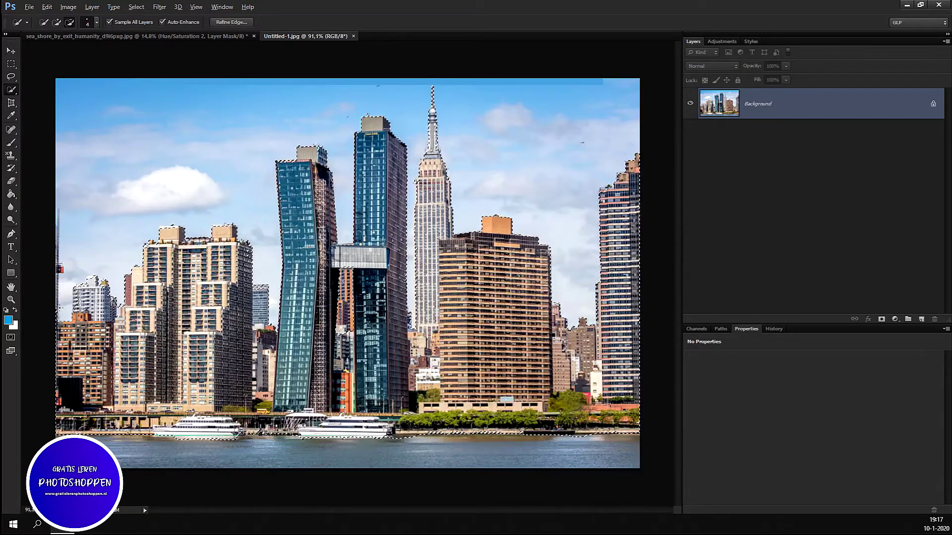
scroll(252, 280, "up", 1)
scroll(252, 280, "up", 2)
scroll(354, 390, "up", 1)
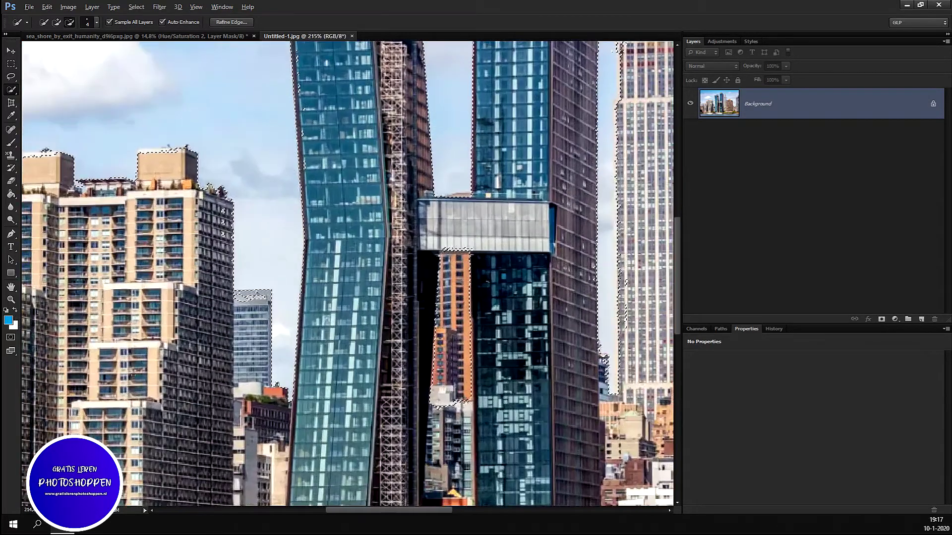
scroll(354, 389, "up", 1)
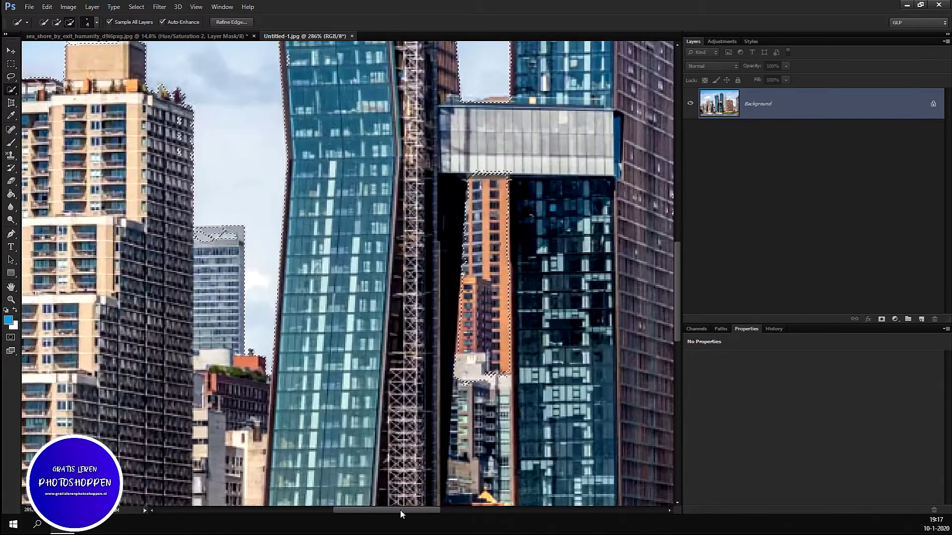
- Subtract the sky notch by the tan high-rise, check the edges, and copy the selected skyline
left_click_drag(399, 509, 298, 510)
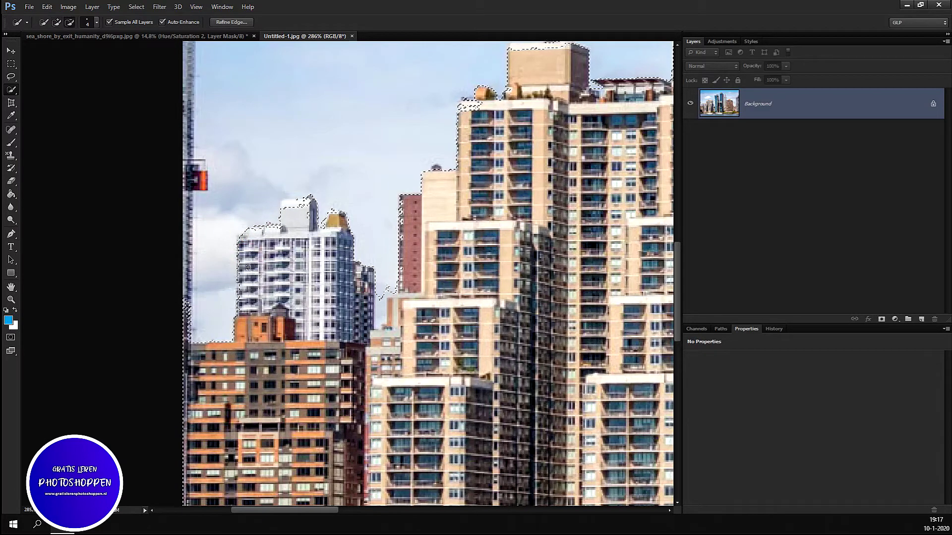
left_click(377, 314, "alt")
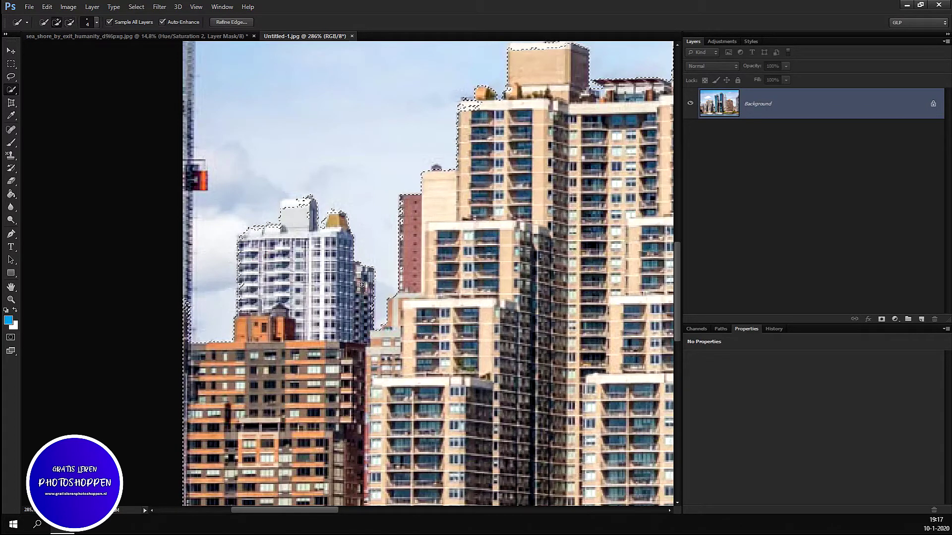
scroll(476, 302, "down", 3)
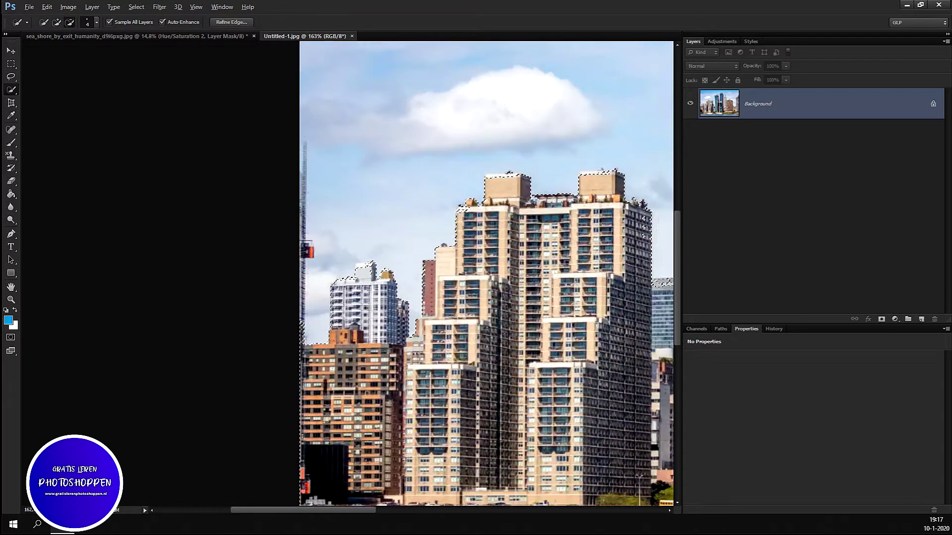
scroll(477, 303, "down", 2)
scroll(477, 302, "down", 2)
scroll(366, 337, "up", 2)
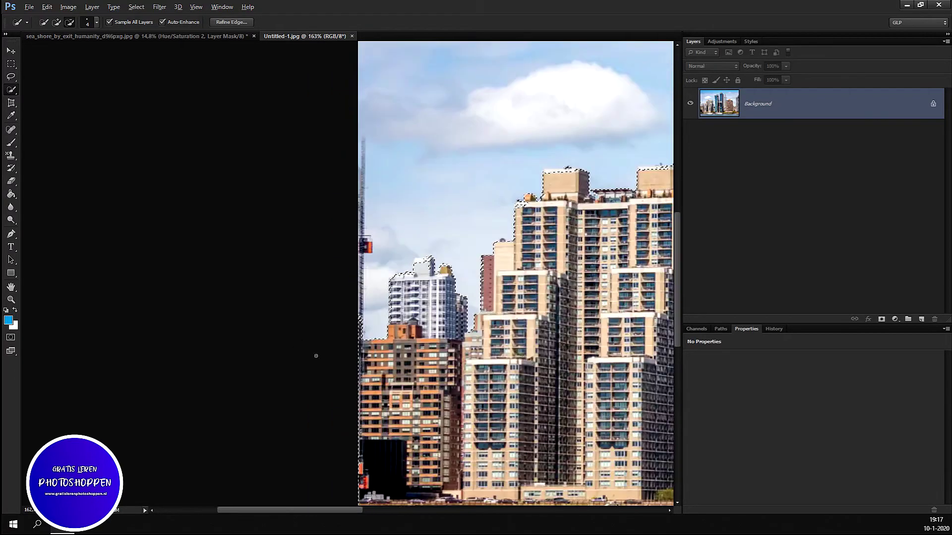
scroll(365, 337, "up", 2)
scroll(377, 332, "up", 2)
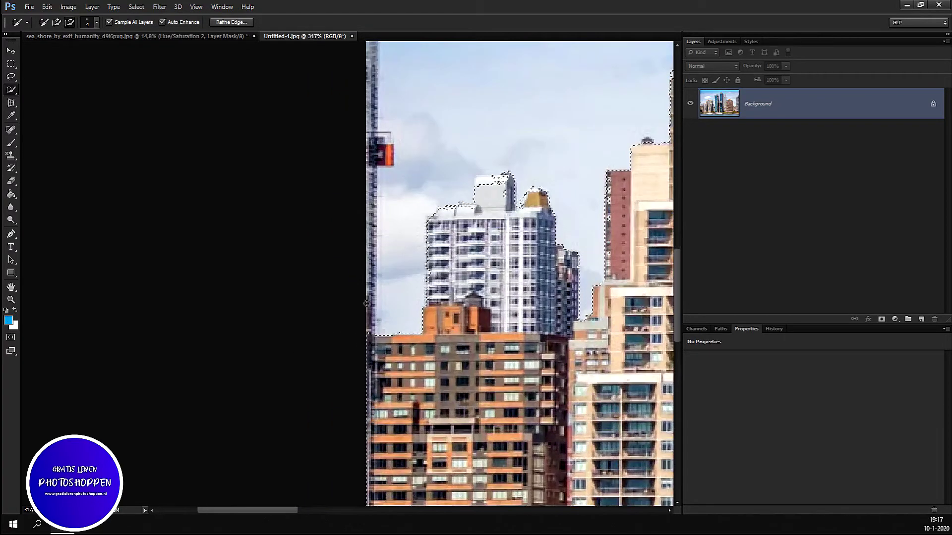
scroll(345, 311, "down", 2)
scroll(330, 314, "down", 3)
scroll(330, 313, "down", 1)
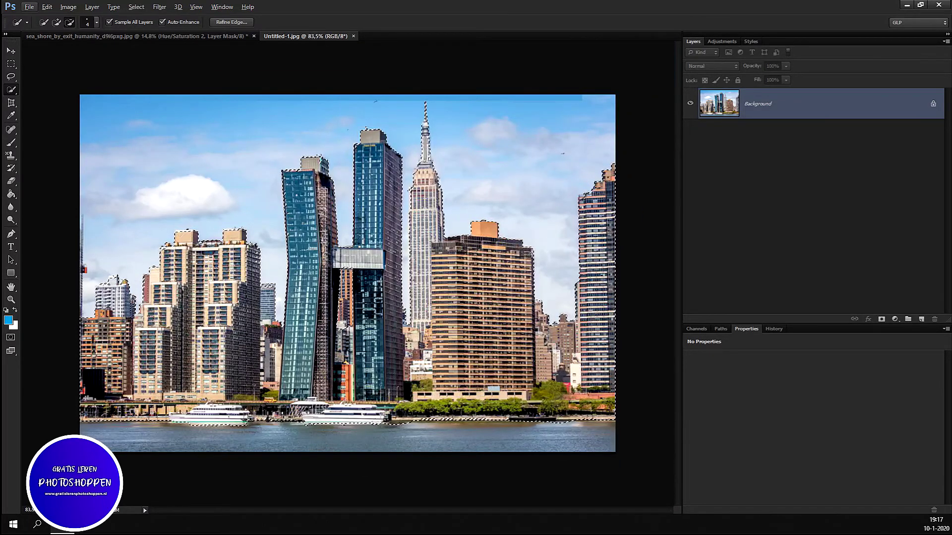
scroll(389, 406, "up", 2)
scroll(389, 406, "up", 2)
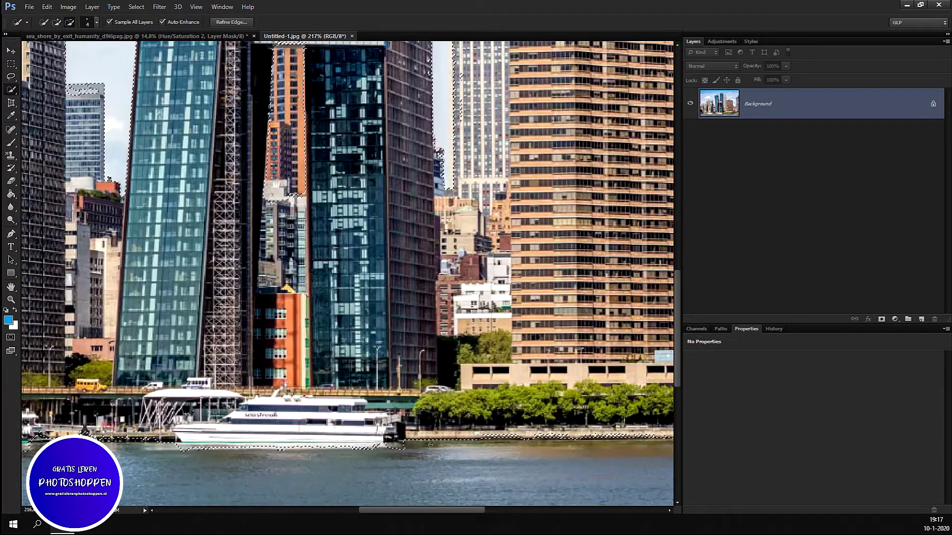
scroll(564, 455, "down", 2)
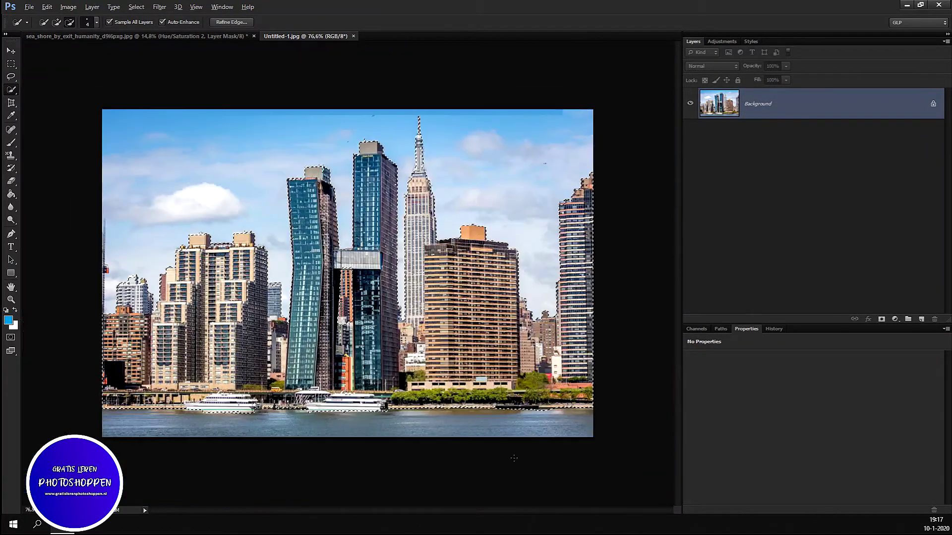
scroll(571, 444, "up", 2)
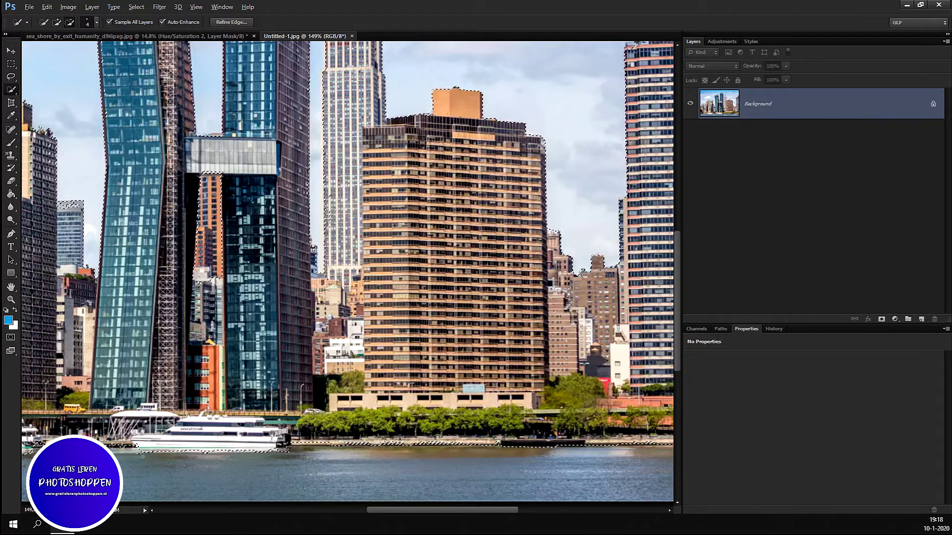
key("alt")
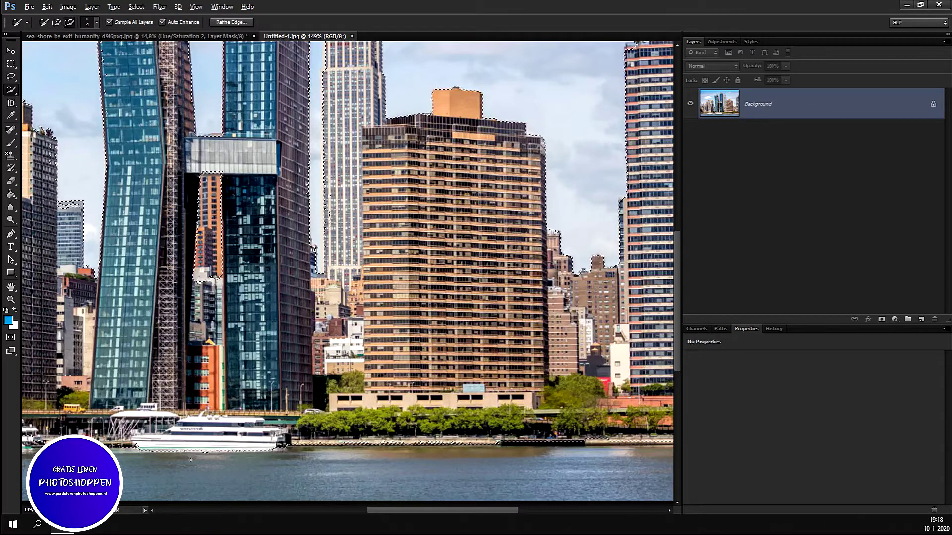
- Fill the skyline selection with white, undo it, and fill it white again
scroll(347, 270, "down", 3)
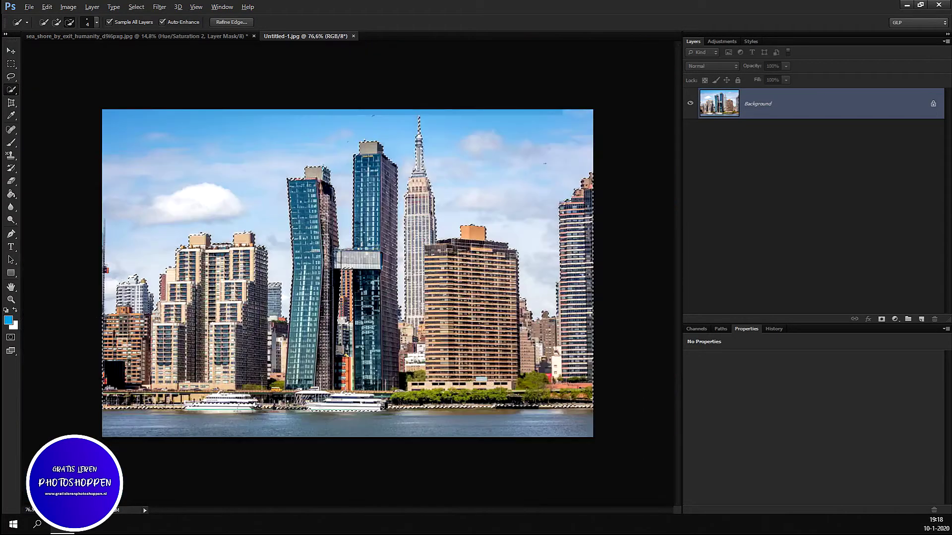
key("BackSpace")
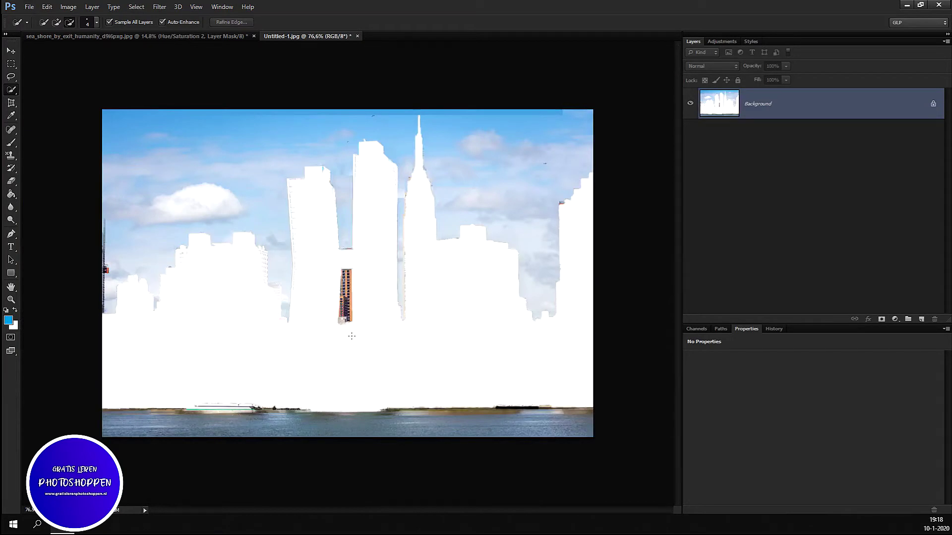
key("ctrl+z")
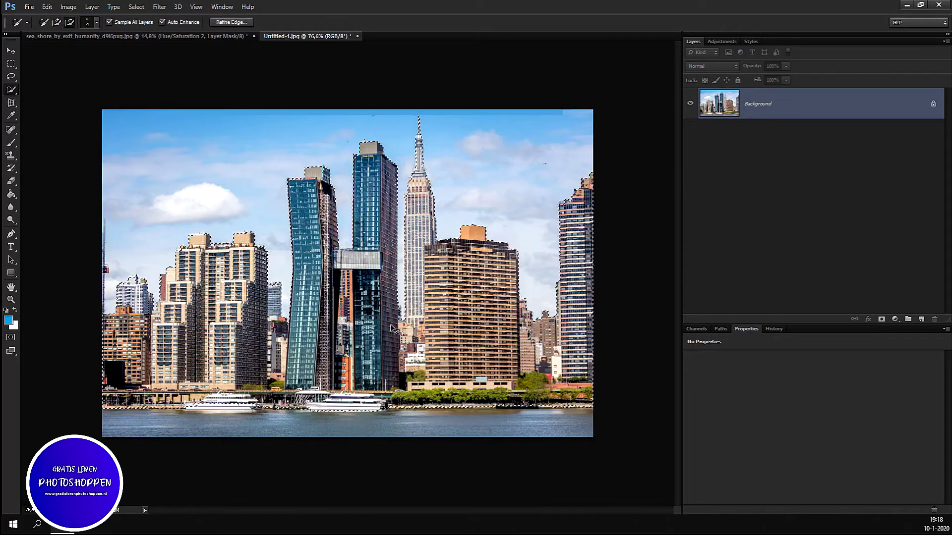
key("BackSpace")
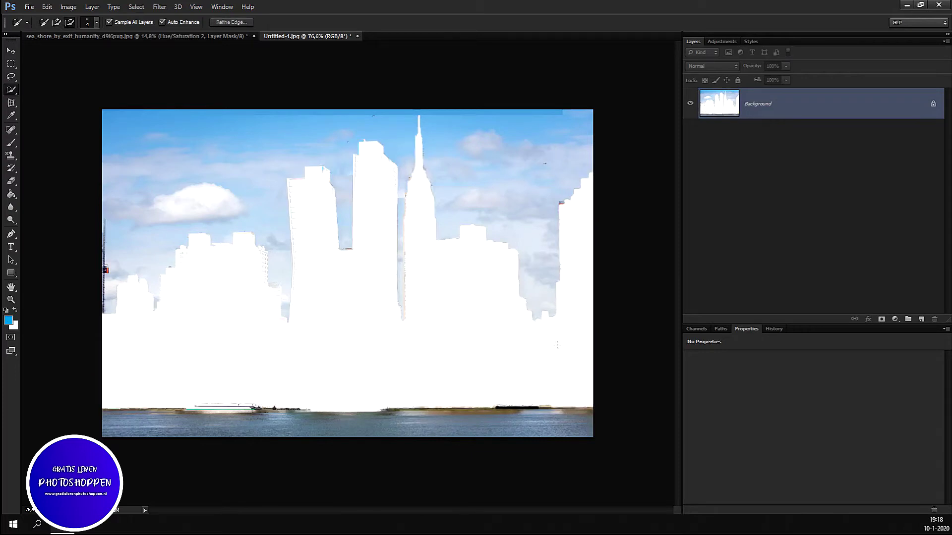
- Close the skyline image without saving its changes
left_click(357, 35)
left_click(472, 197)
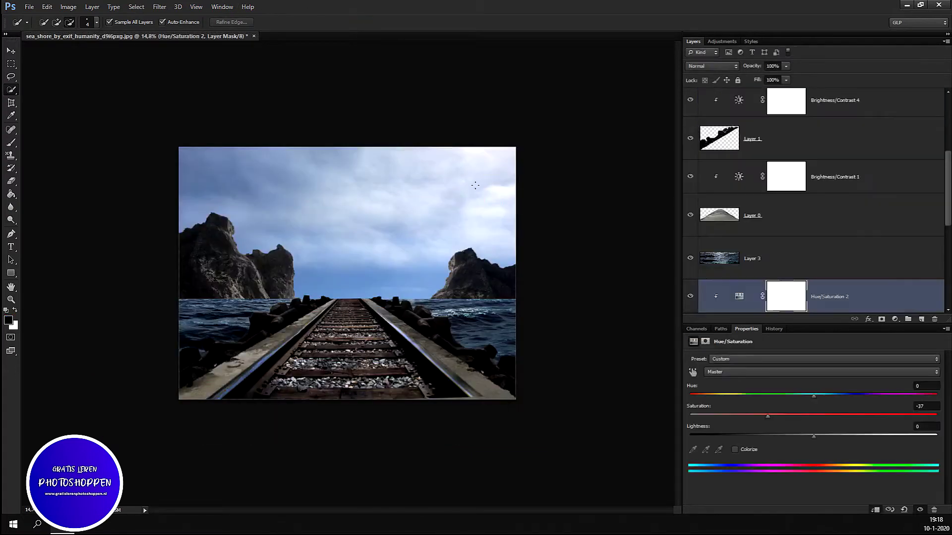
scroll(820, 246, "down", 3)
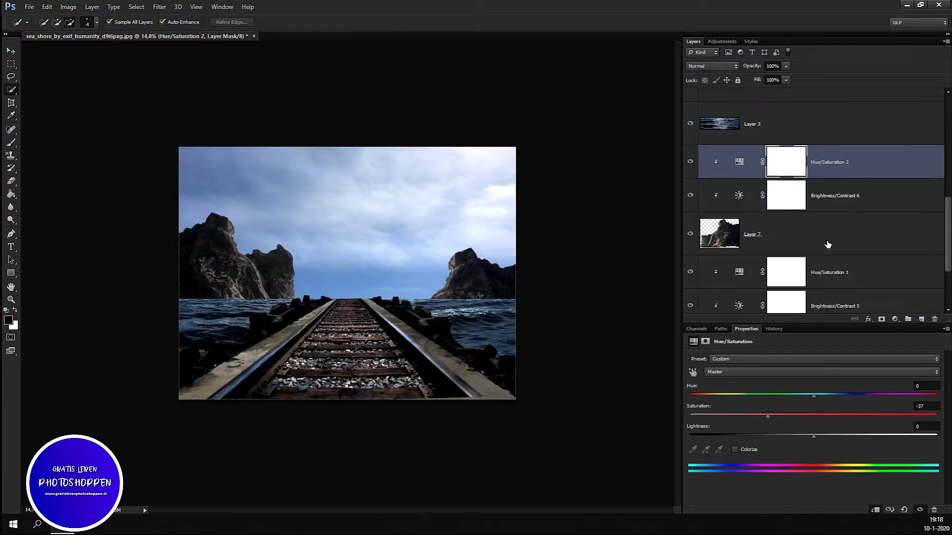
scroll(829, 244, "down", 3)
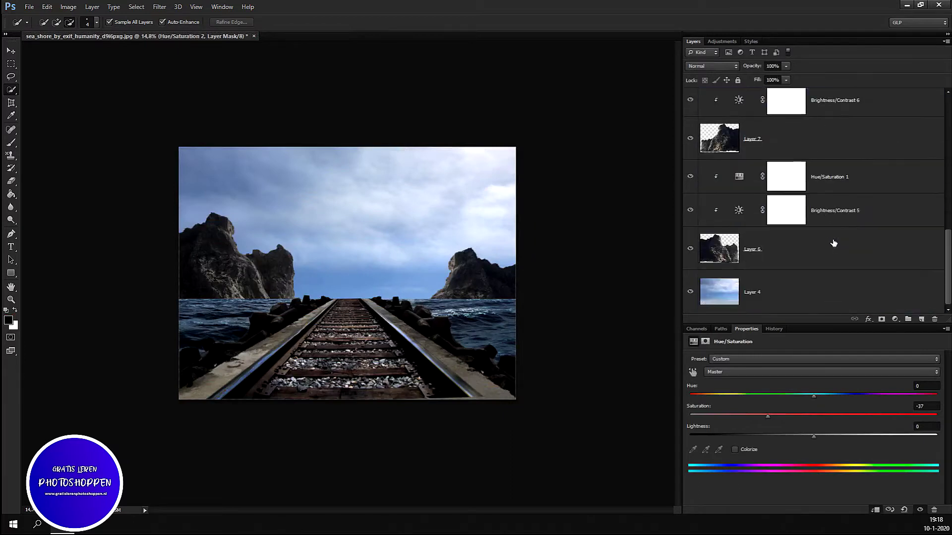
- Paste the skyline cut-out as a new layer above Layer 4 and start Free Transform
left_click(795, 288)
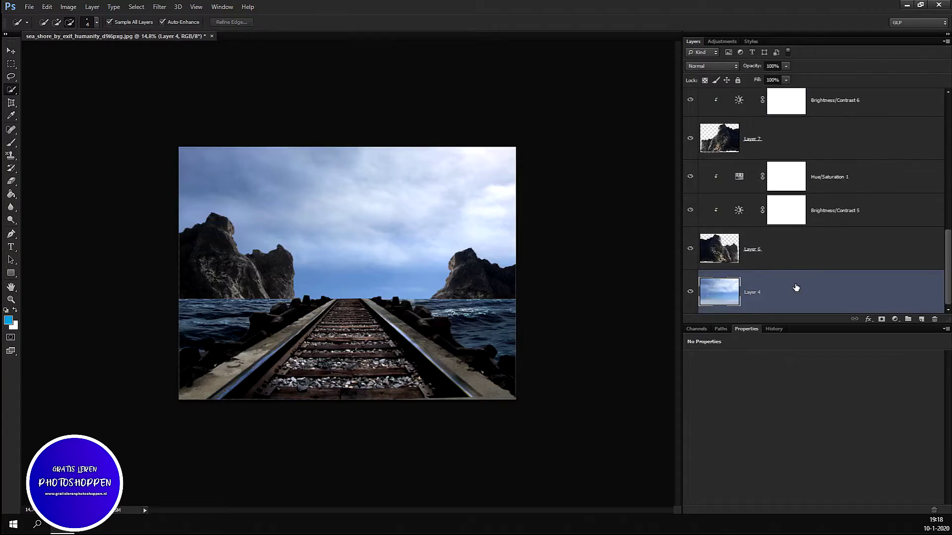
key("ctrl+v")
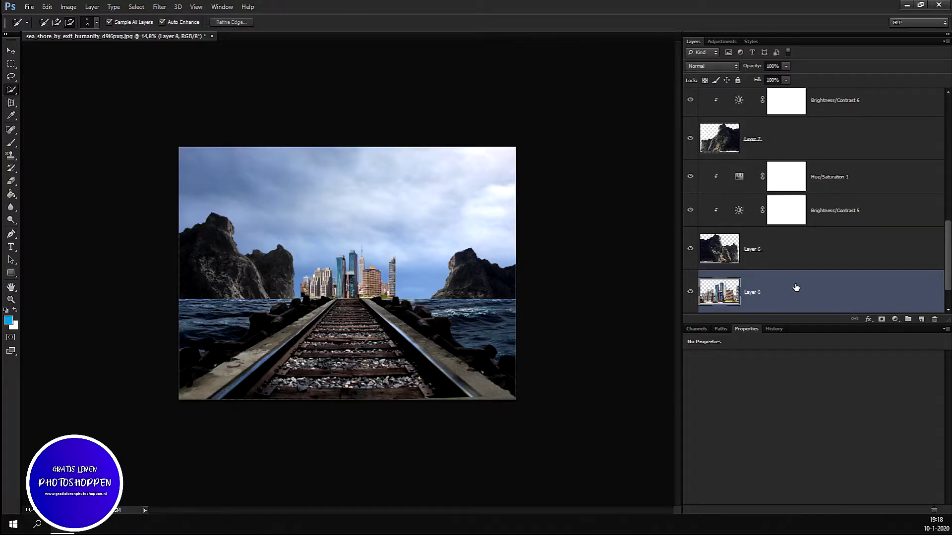
key("ctrl+t")
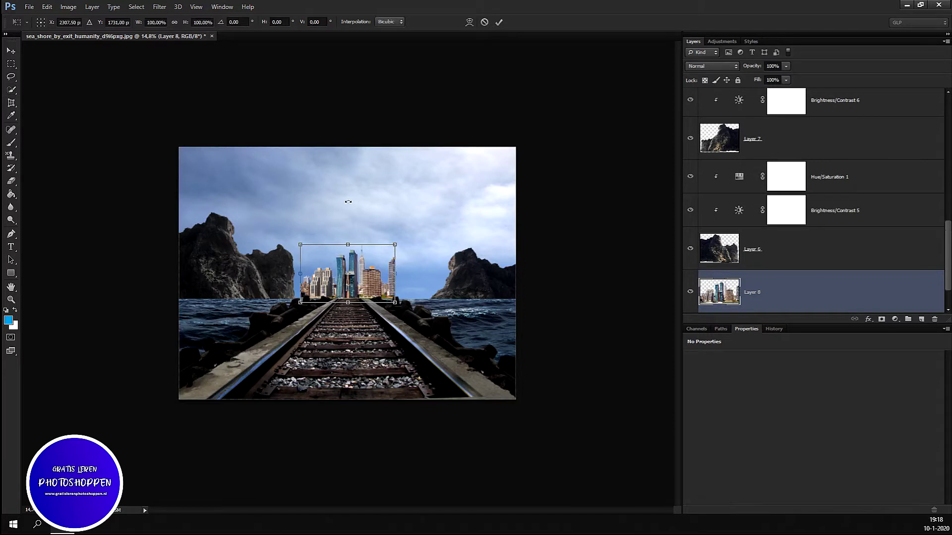
- Scale the pasted skyline to about 188%, nudge it left, and commit the transform
left_click_drag(400, 242, 471, 232)
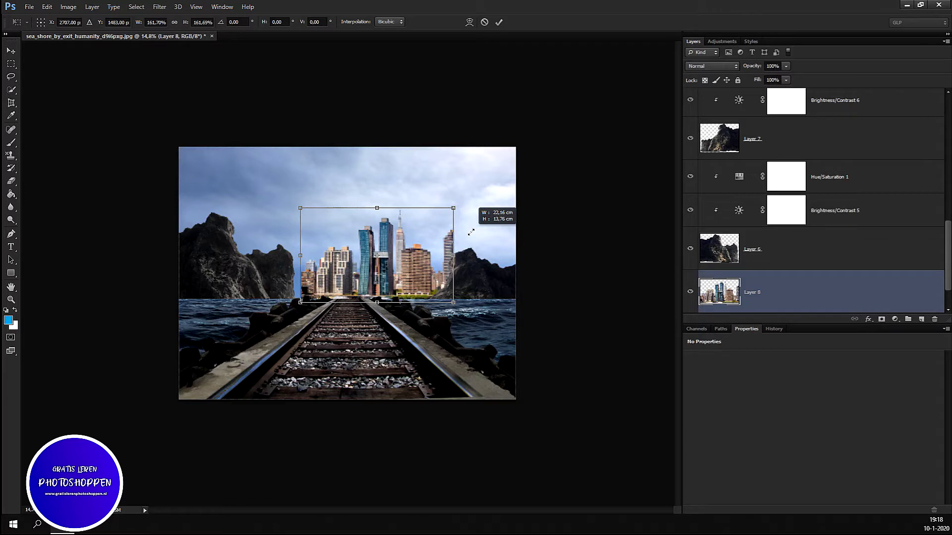
left_click_drag(363, 268, 348, 272)
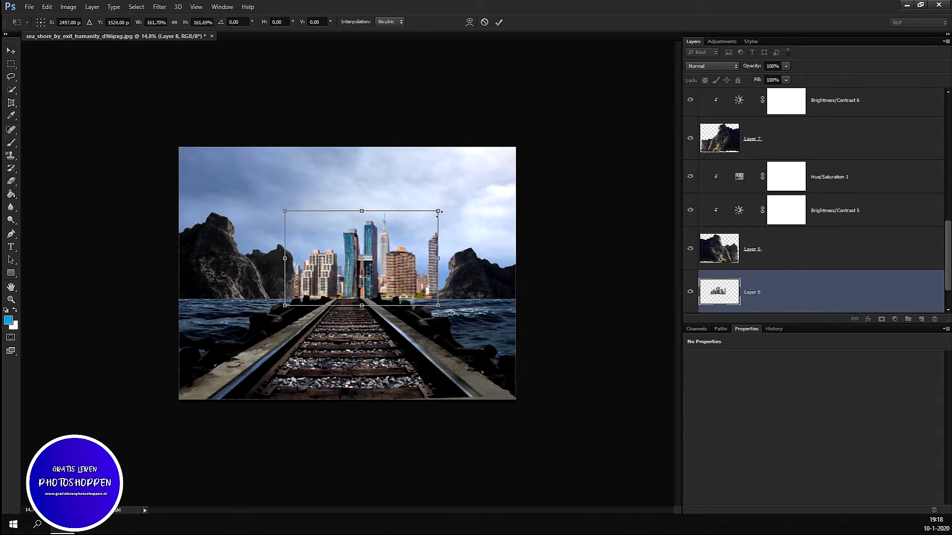
left_click_drag(438, 212, 472, 195)
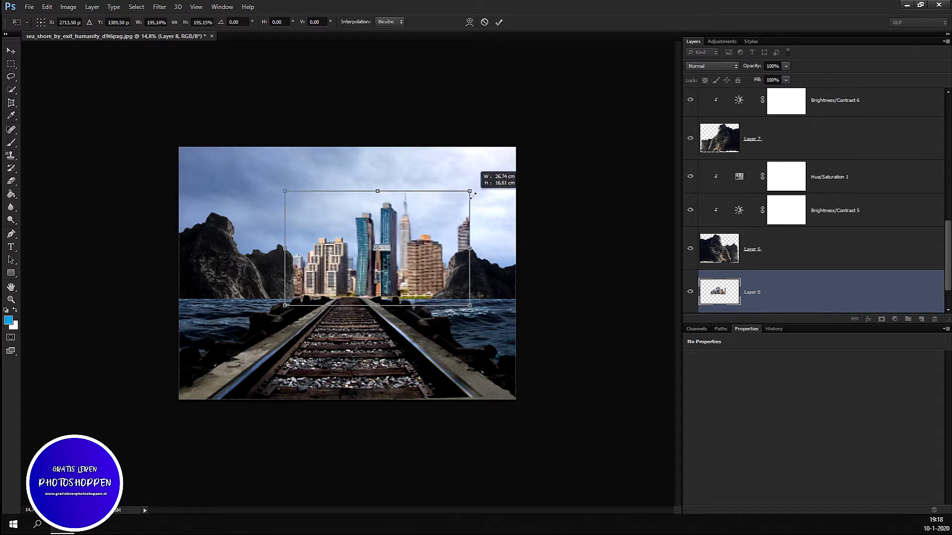
left_click_drag(472, 194, 470, 205)
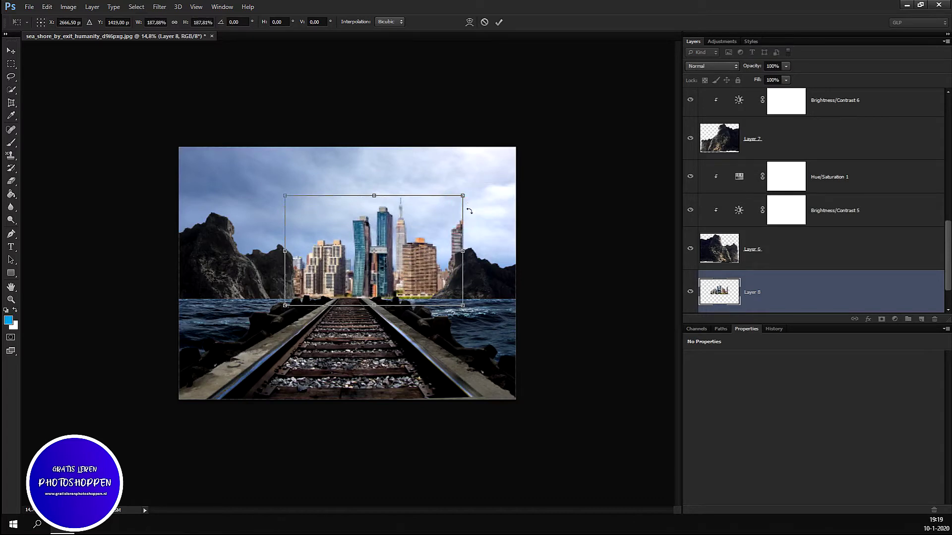
key("Return")
key("w")
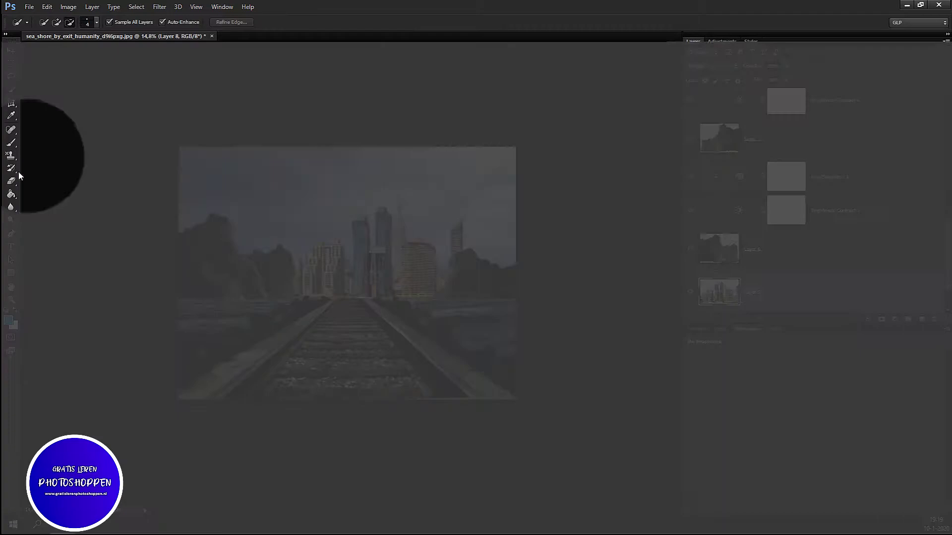
- Erase the skyline tower standing above the right rocky cliff
left_click(11, 180)
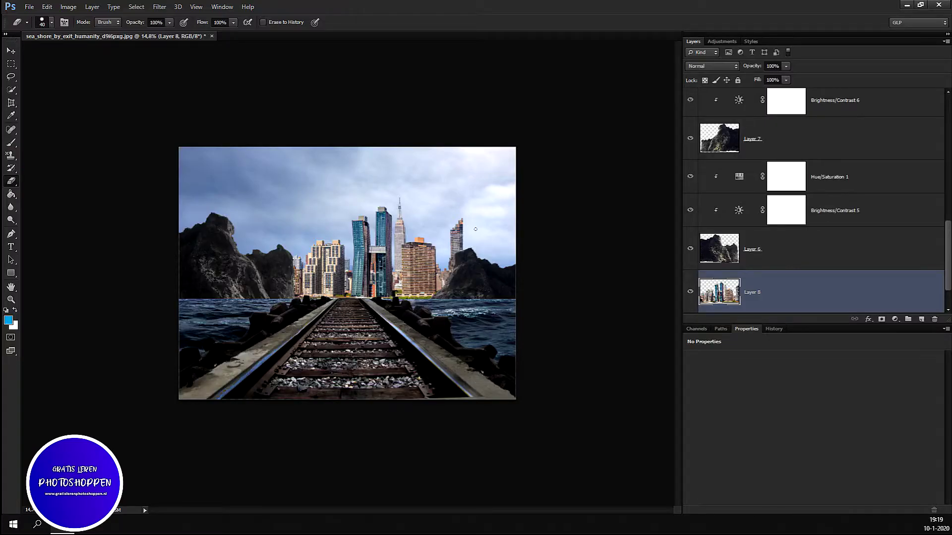
scroll(474, 229, "up", 2)
scroll(496, 230, "up", 2)
scroll(550, 234, "up", 1)
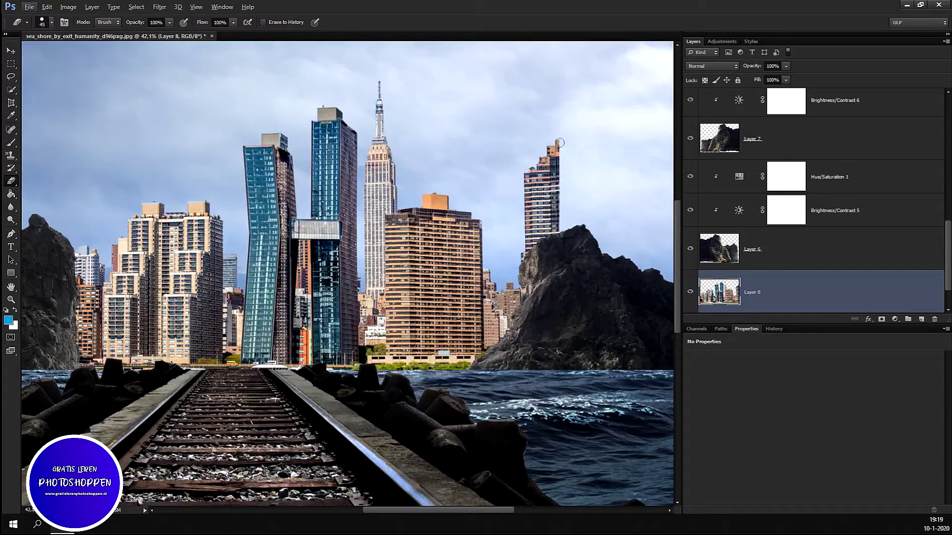
left_click_drag(556, 145, 550, 257)
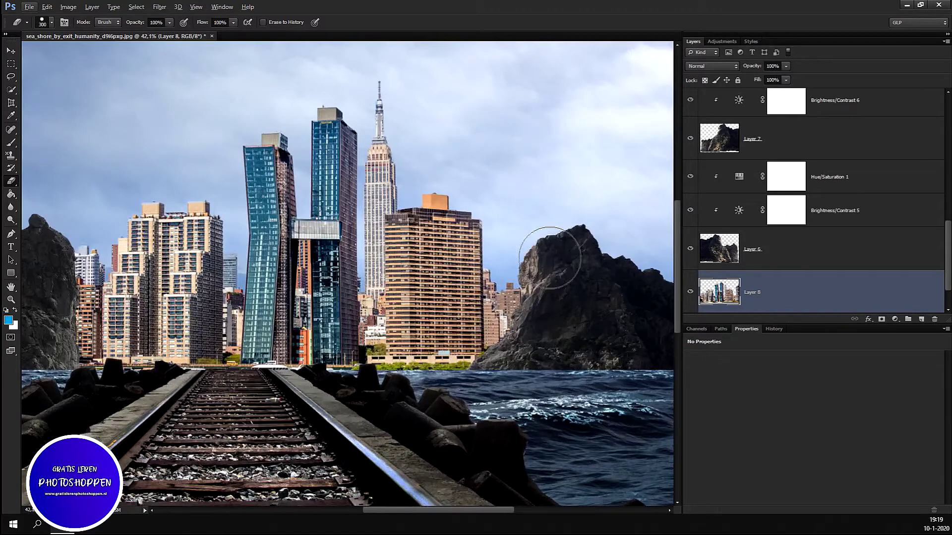
- Add a Brightness/Contrast adjustment layer above the skyline layer
scroll(604, 163, "down", 3)
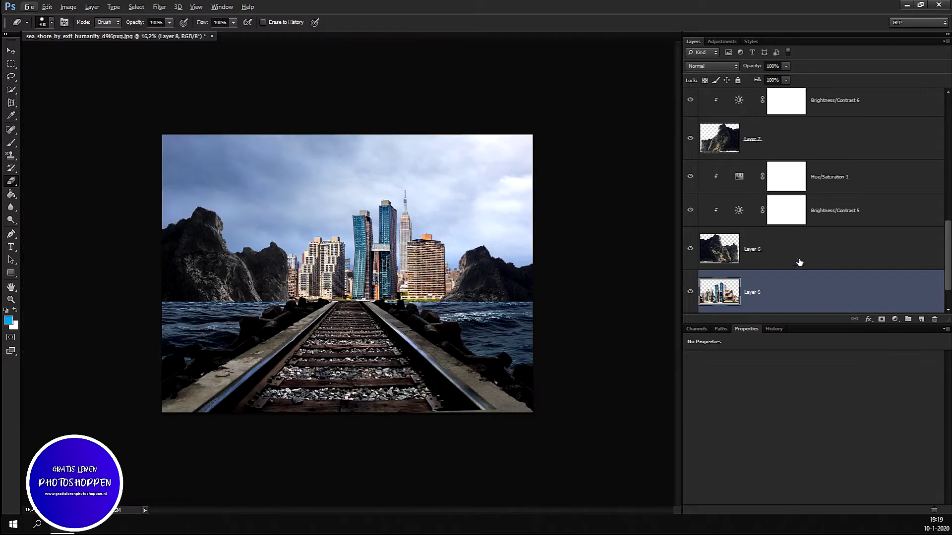
left_click(891, 317)
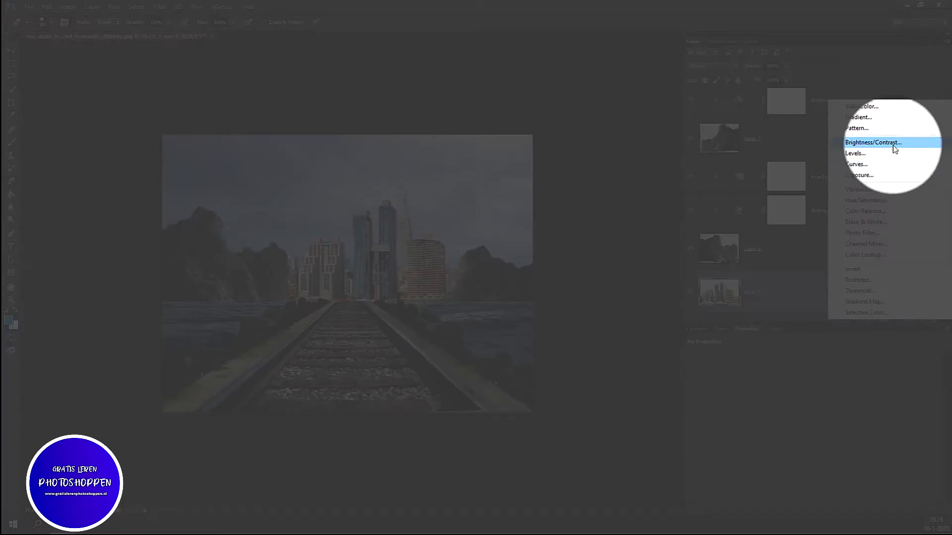
left_click(894, 143)
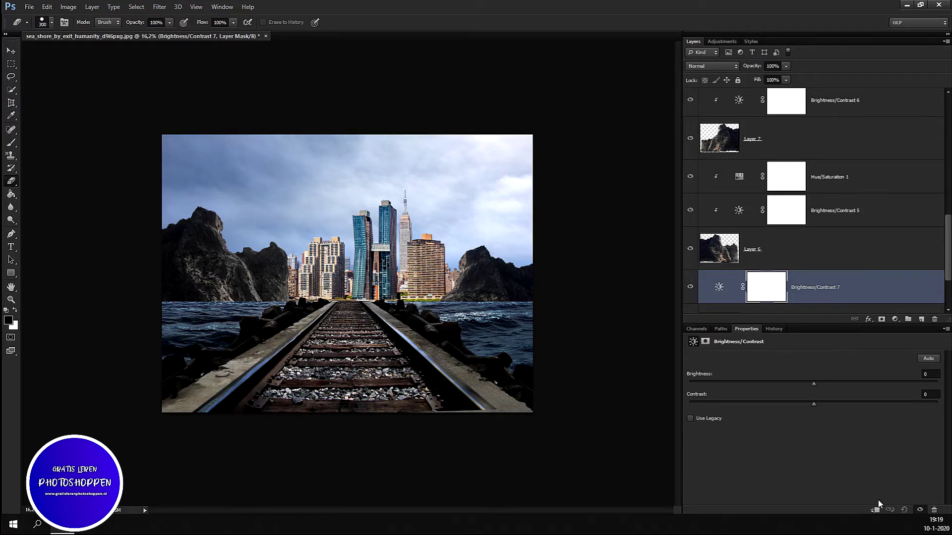
- Clip a Brightness/Contrast adjustment to the skyline, darkening it and setting Contrast to 12
left_click(875, 509)
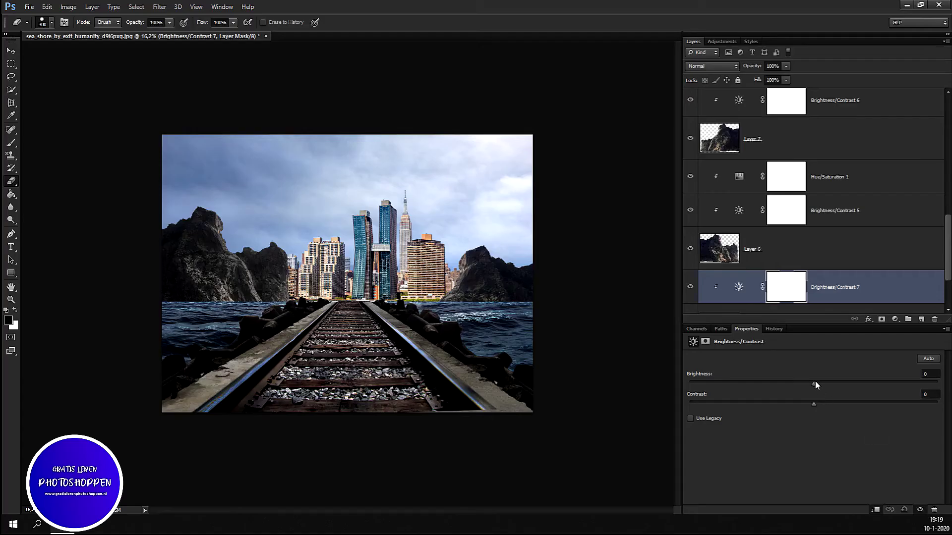
left_click_drag(814, 383, 763, 409)
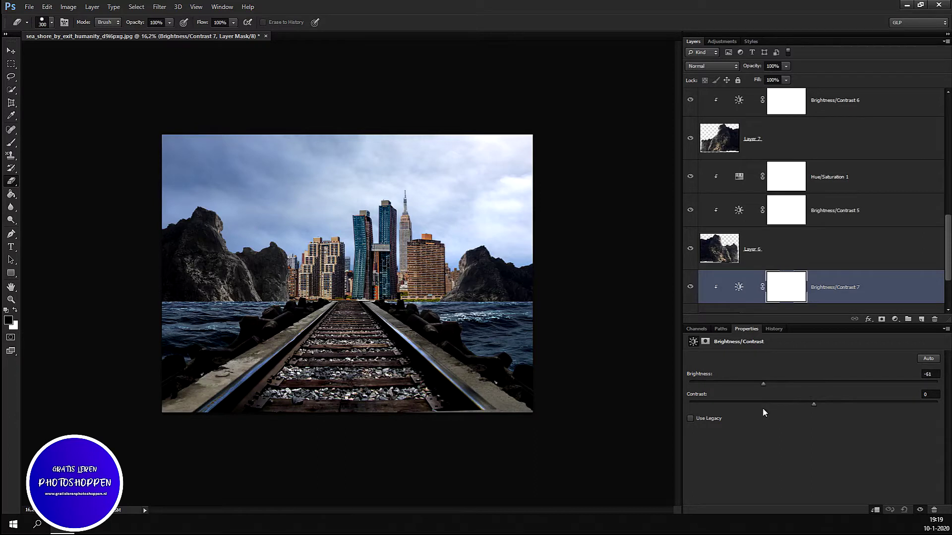
left_click_drag(814, 404, 828, 406)
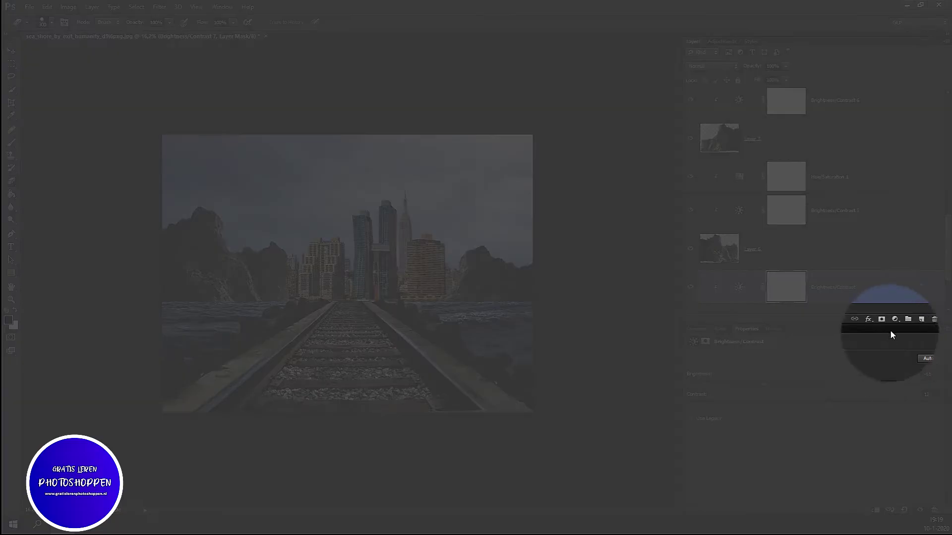
- Add a Hue/Saturation layer clipped to the skyline and lower its Saturation
left_click(894, 319)
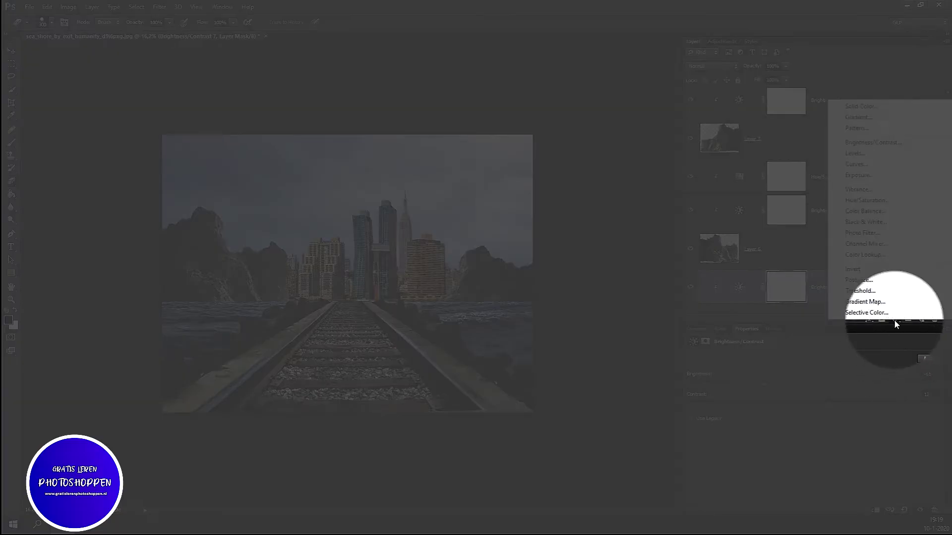
left_click(867, 200)
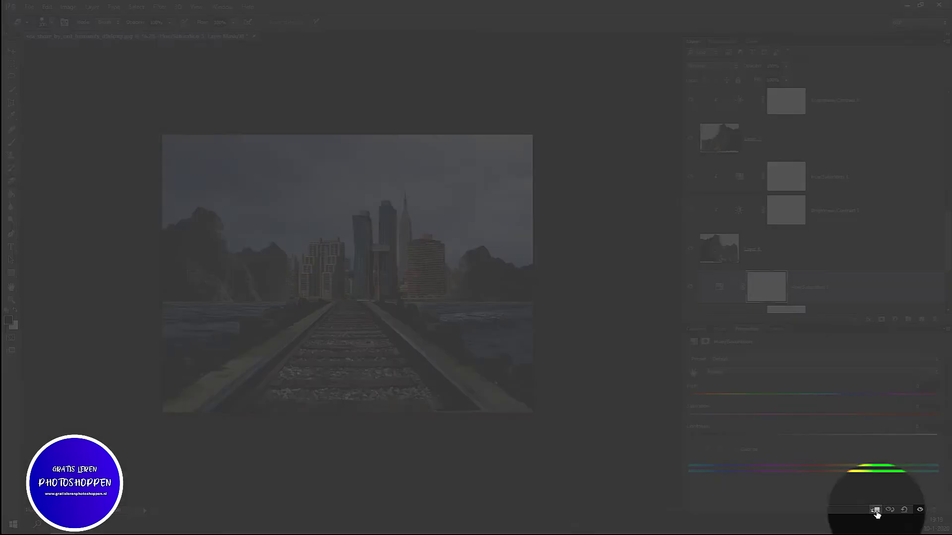
left_click(875, 510)
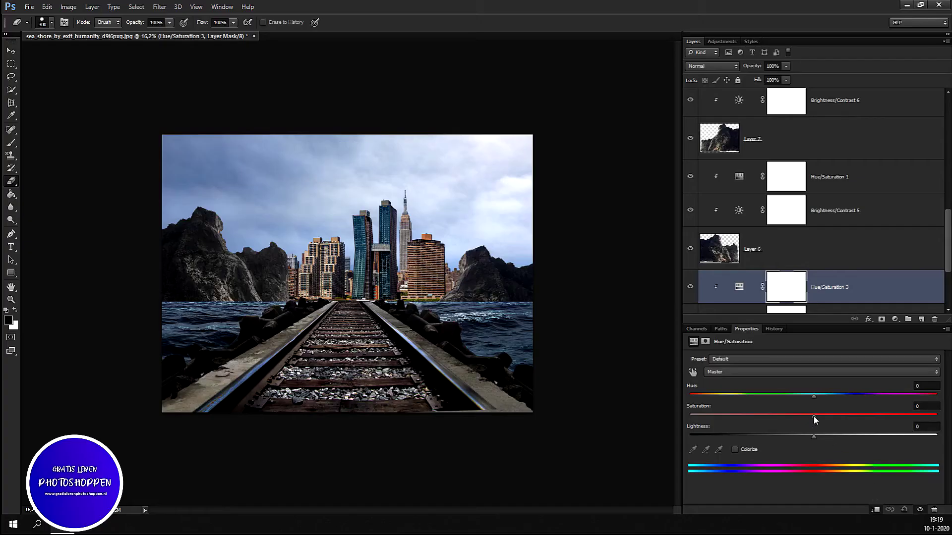
left_click_drag(814, 415, 741, 429)
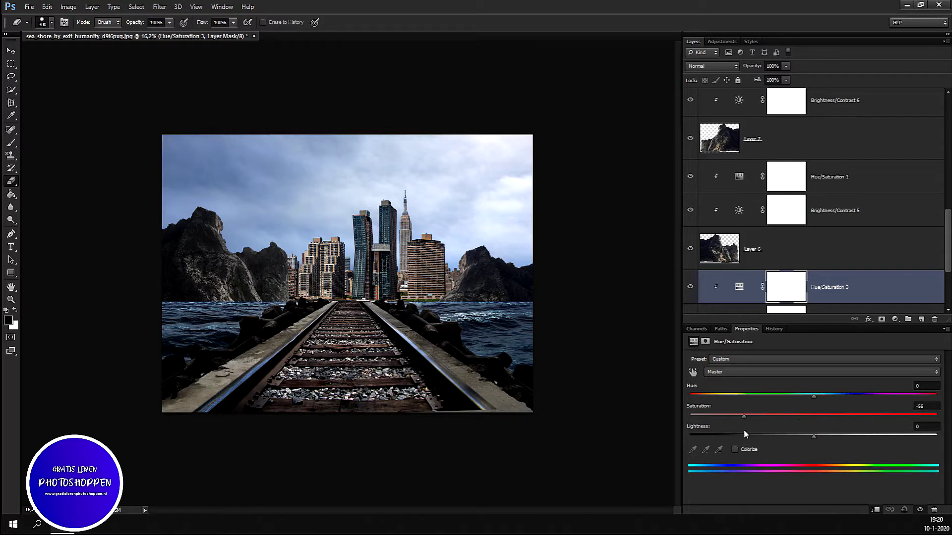
- Darken the skyline's Brightness/Contrast further to -80, then select Layer 8
scroll(813, 287, "down", 1)
scroll(817, 278, "down", 1)
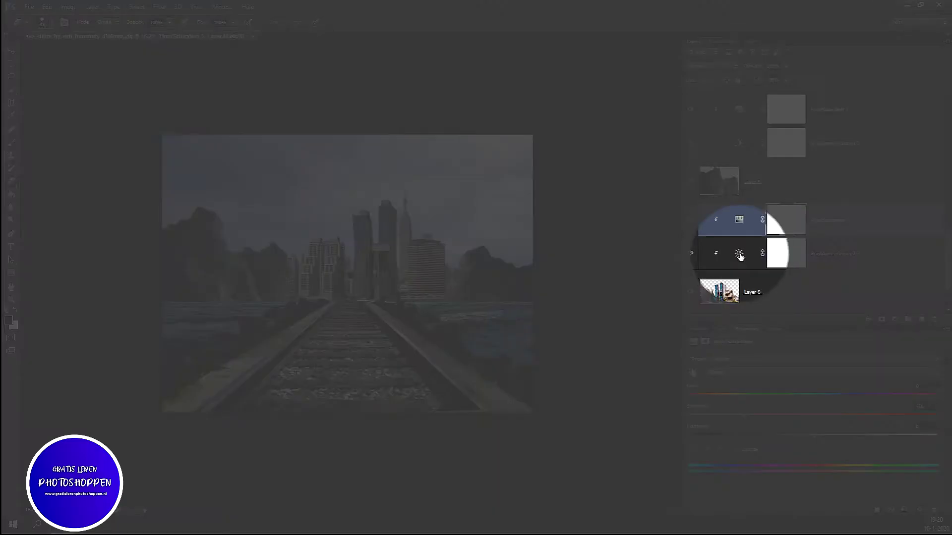
left_click(739, 254)
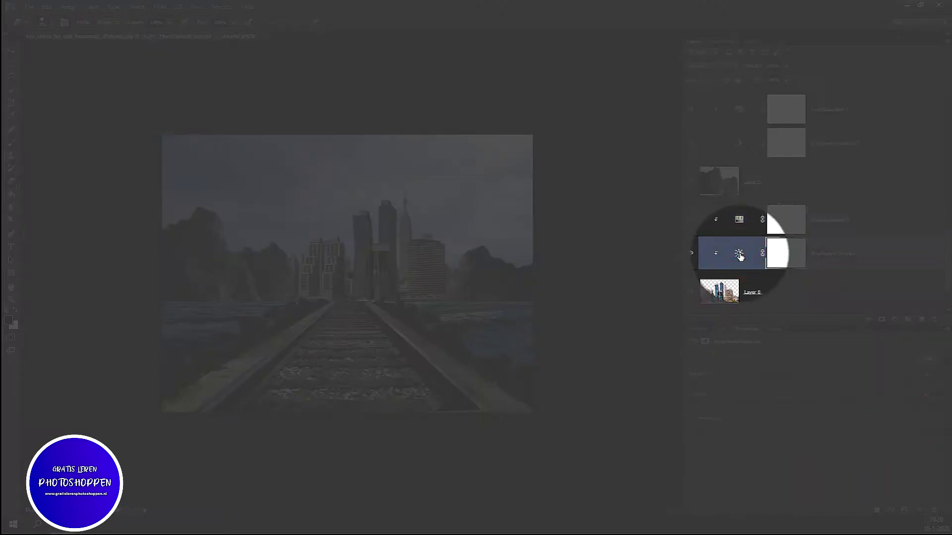
left_click_drag(757, 387, 748, 390)
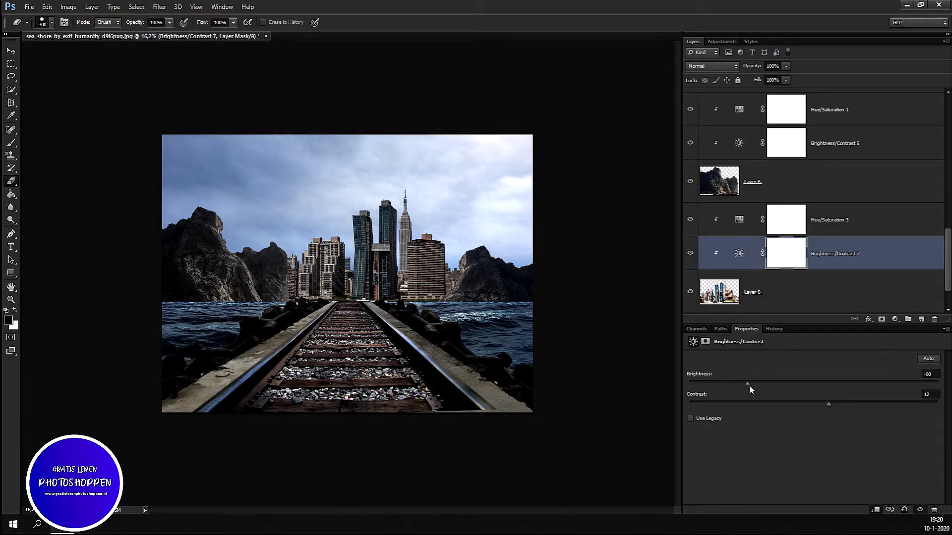
scroll(793, 258, "down", 1)
left_click(792, 248)
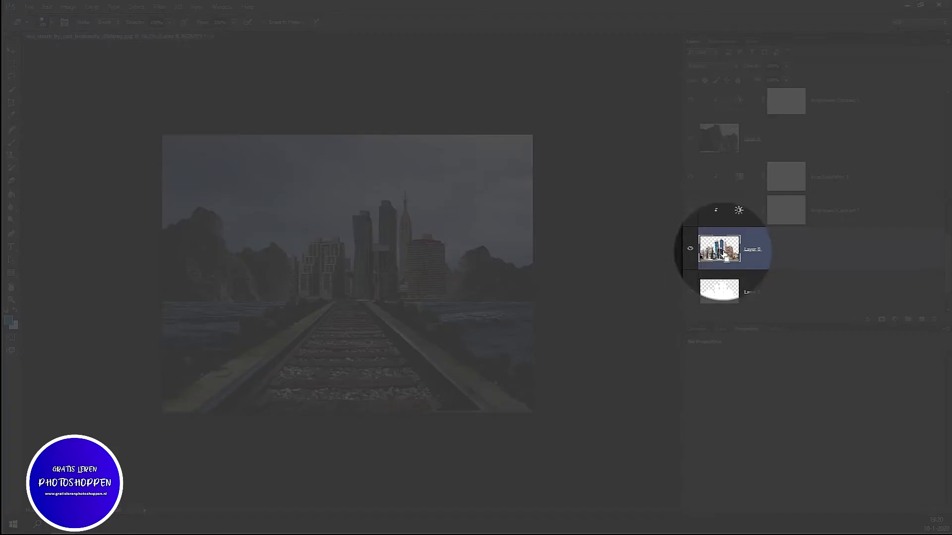
- Copy the skyline outline from Layer 4, flip the copy horizontally and shift it right
left_click(725, 255, "ctrl")
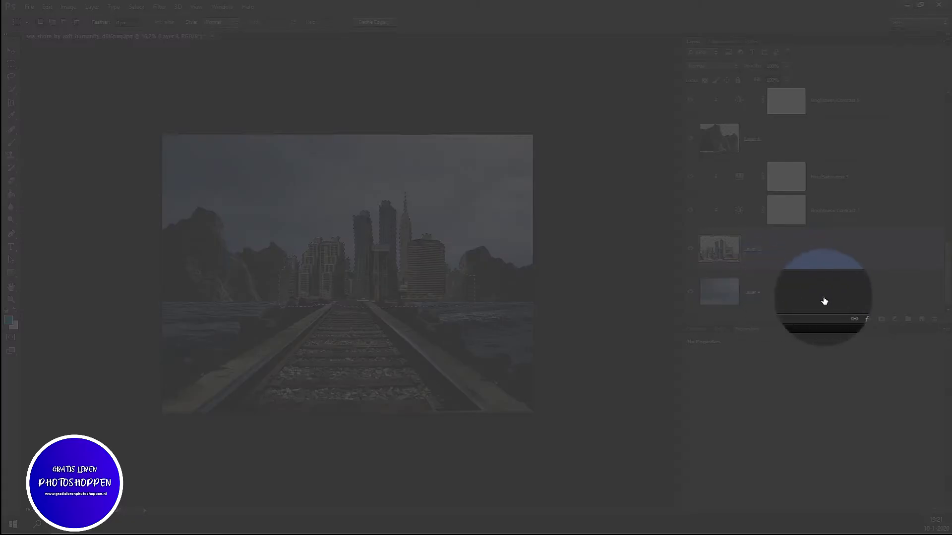
left_click(825, 297)
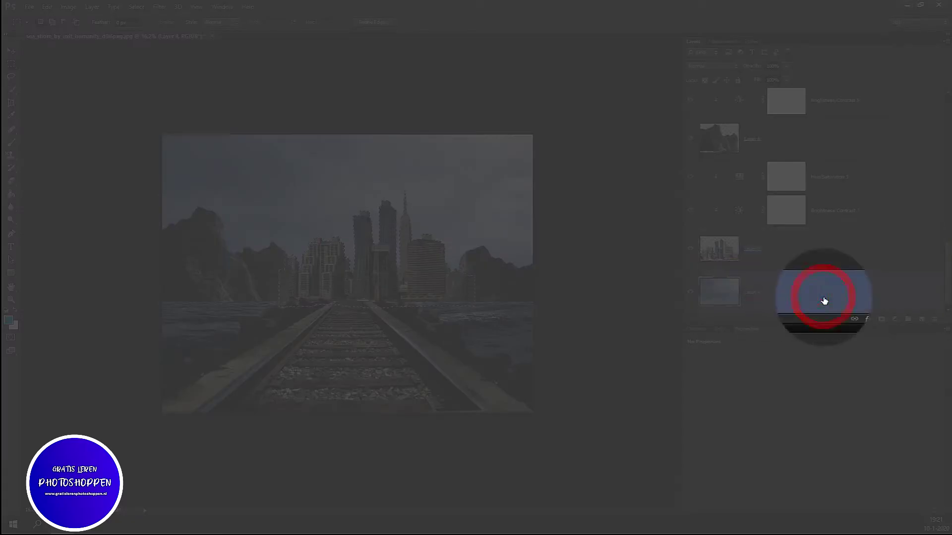
key("ctrl+z")
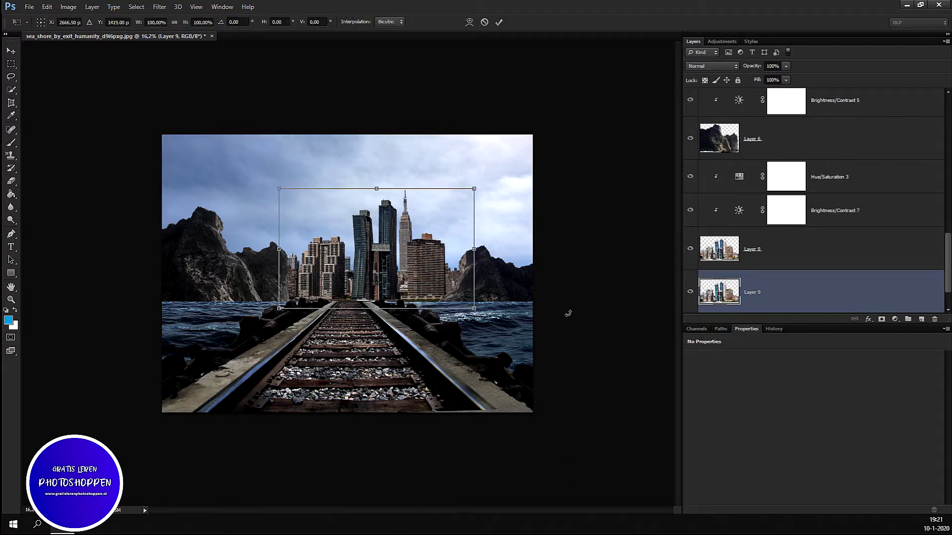
right_click(405, 250)
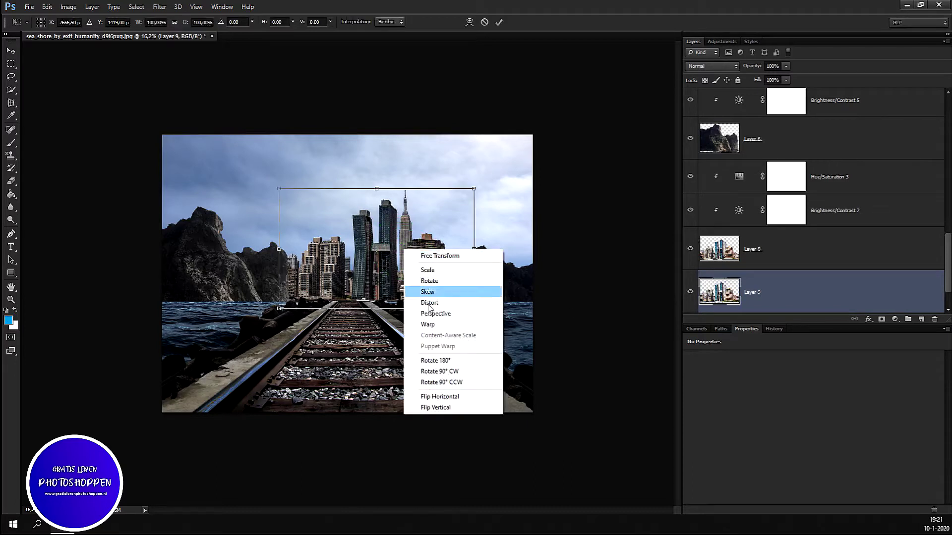
left_click(456, 397)
mouse_move(428, 275)
left_mouse_down()
mouse_move(503, 283)
mouse_move(461, 294)
left_mouse_up()
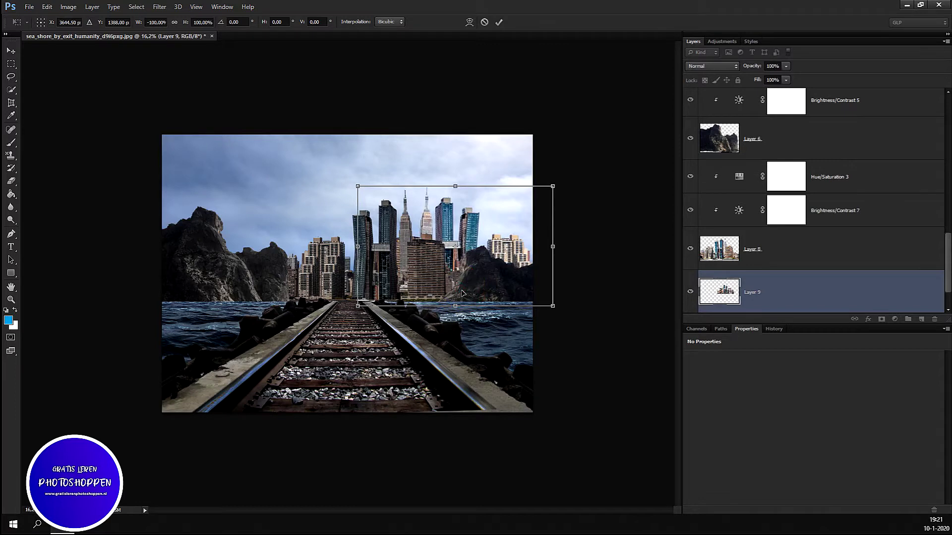
key("Return")
key("m")
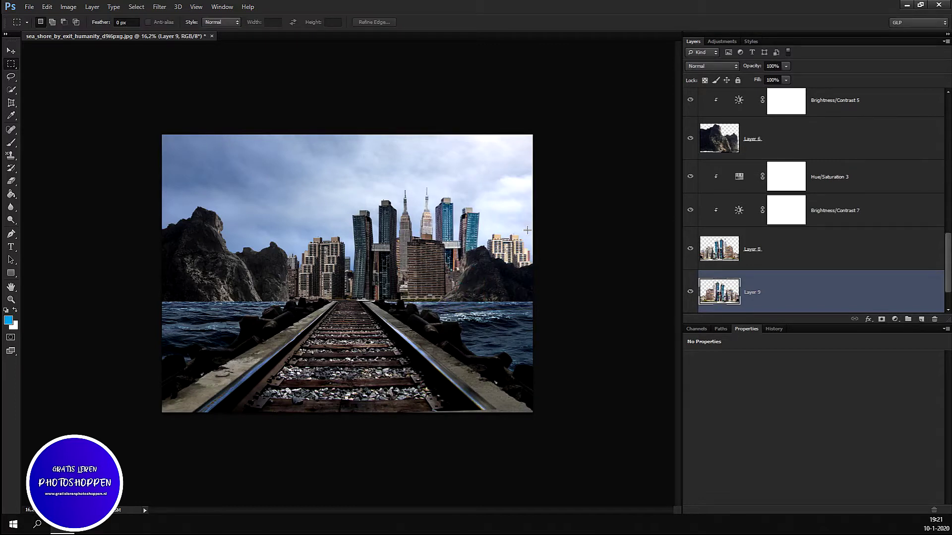
- Erase the duplicate Empire State spire on Layer 9 with a smaller eraser brush
left_click(11, 181)
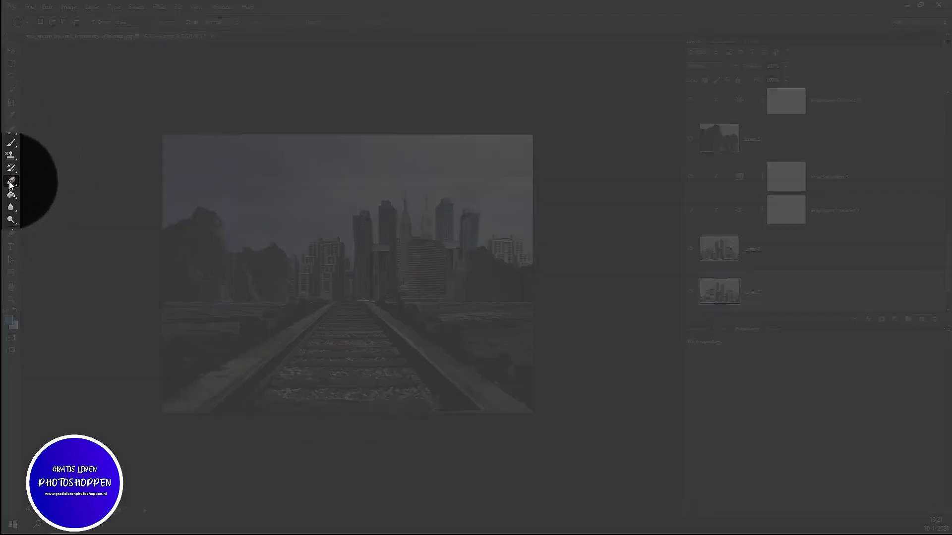
scroll(446, 223, "up", 1)
scroll(461, 208, "up", 2)
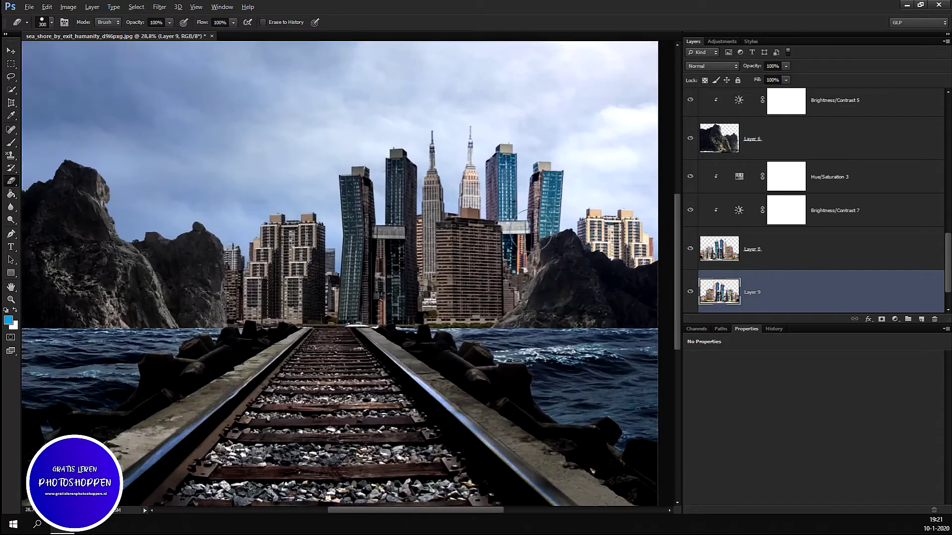
scroll(480, 186, "up", 2)
scroll(480, 184, "up", 2)
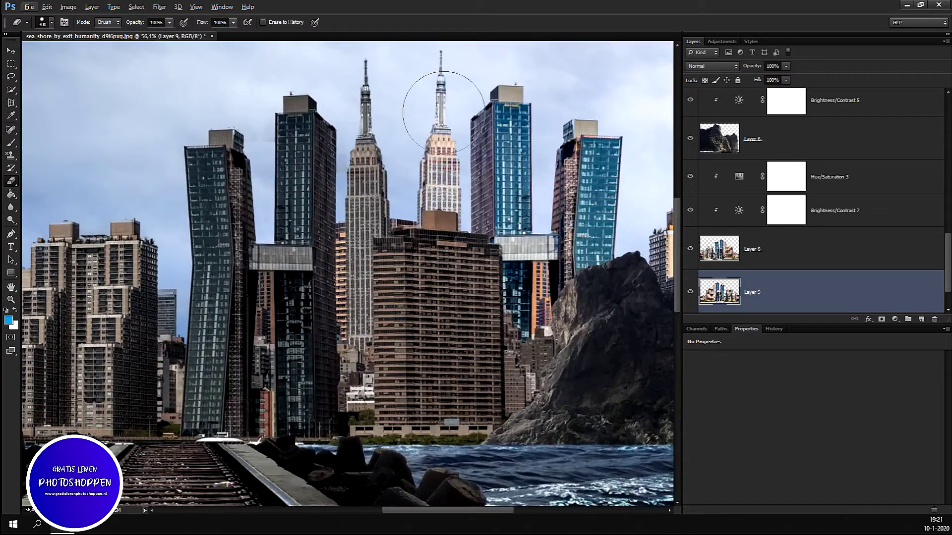
key("bracketleft")
key("bracketleft")
key("bracketleft")
key("bracketleft")
key("bracketleft")
key("bracketleft")
key("bracketleft")
key("bracketleft")
key("bracketleft")
key("bracketleft")
mouse_move(441, 52)
left_mouse_down()
mouse_move(445, 109)
mouse_move(427, 225)
mouse_move(421, 203)
mouse_move(439, 186)
mouse_move(457, 224)
mouse_move(452, 153)
left_mouse_up()
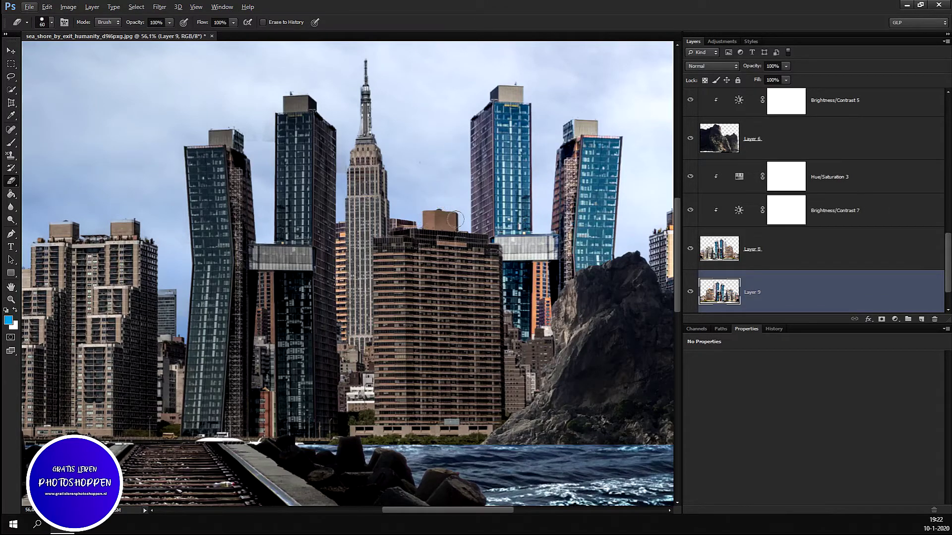
scroll(440, 300, "down", 5)
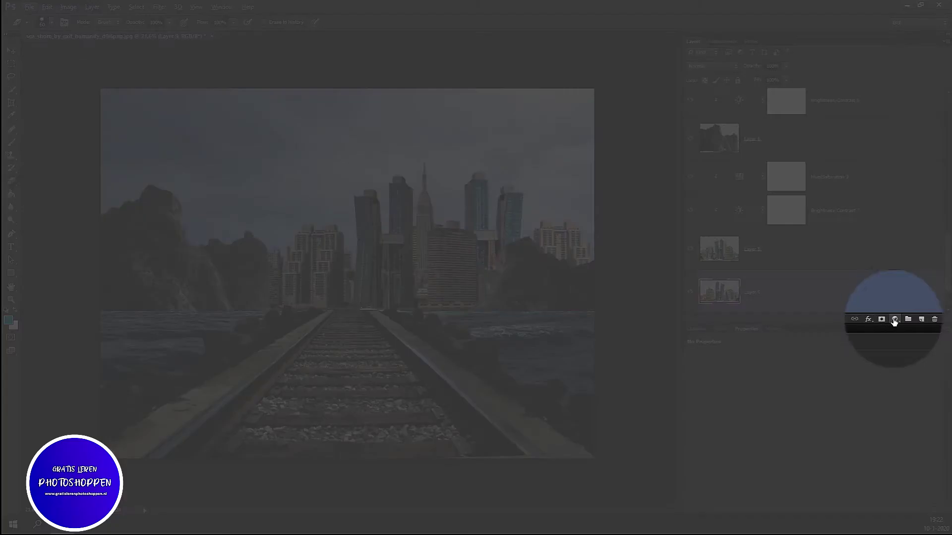
- Add a Brightness/Contrast layer clipped to Layer 9 that slightly darkens the buildings
left_click(895, 320)
left_click(894, 141)
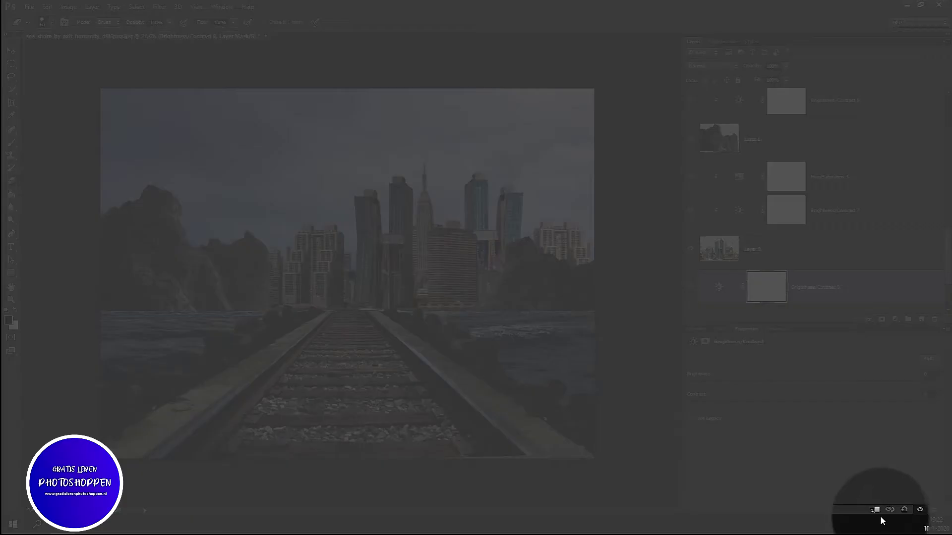
left_click(874, 510)
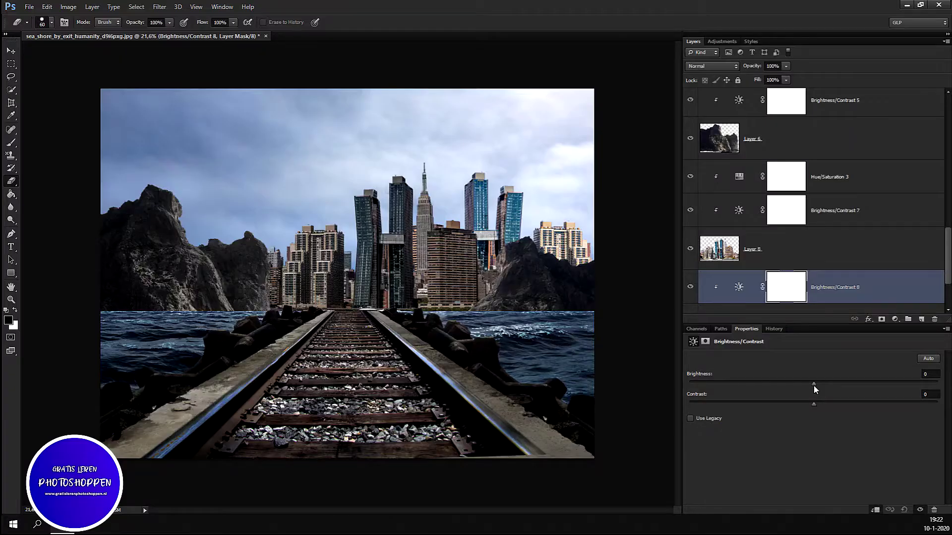
left_click_drag(813, 385, 778, 404)
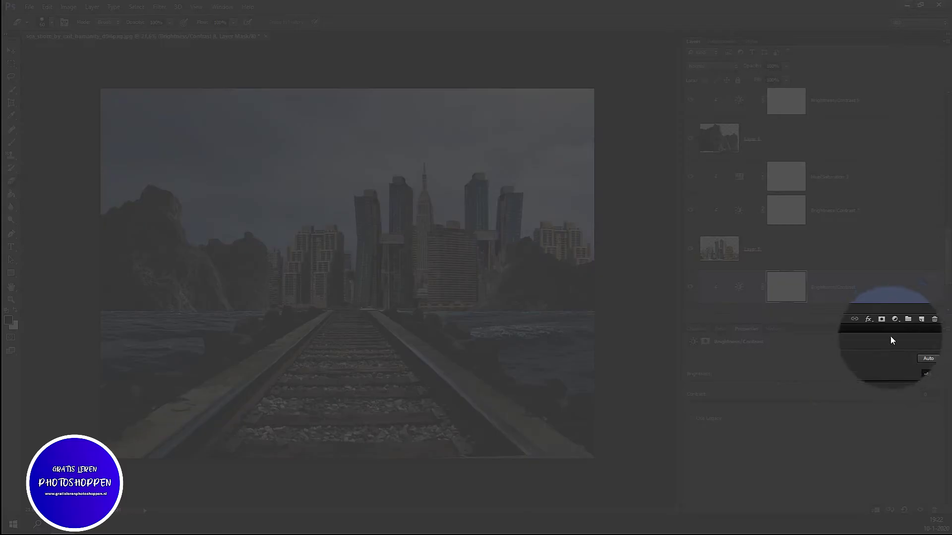
- Add a Hue/Saturation layer that lowers the buildings' saturation
left_click(894, 319)
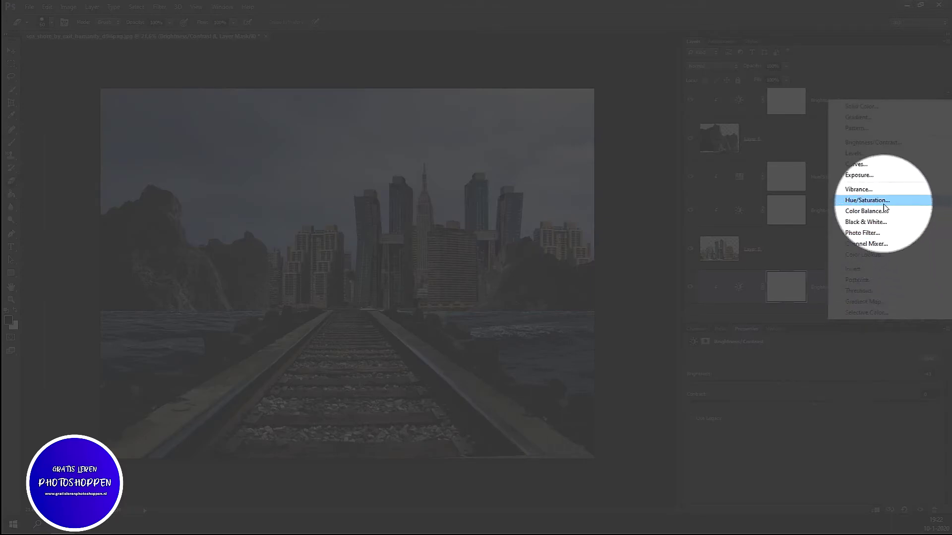
left_click(887, 201)
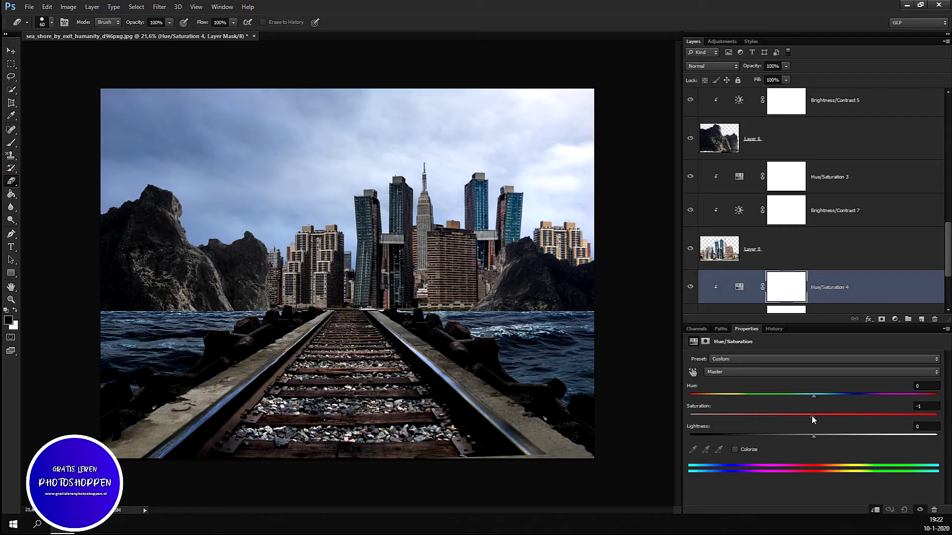
left_click_drag(813, 417, 776, 425)
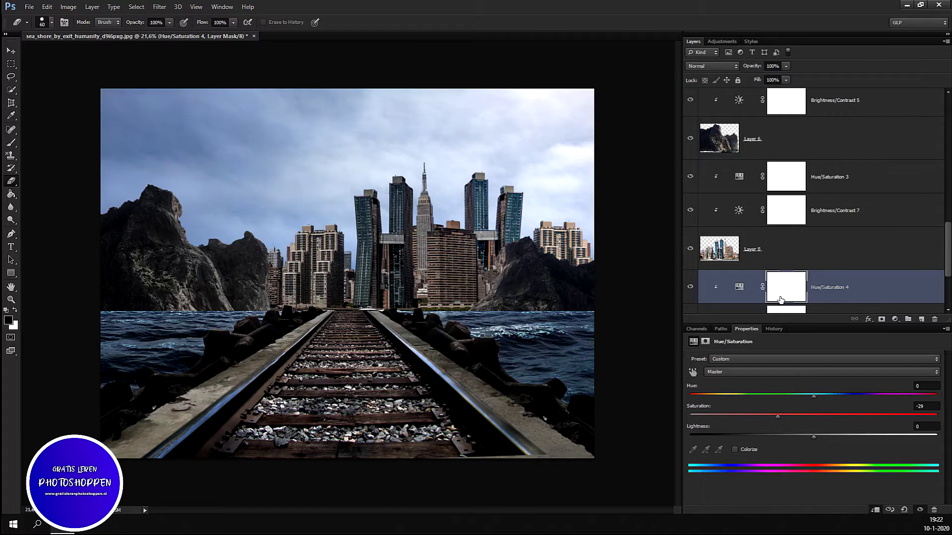
- Raise the Brightness in Brightness/Contrast 8 to lighten Layer 9, viewing at 100%
scroll(783, 275, "down", 2)
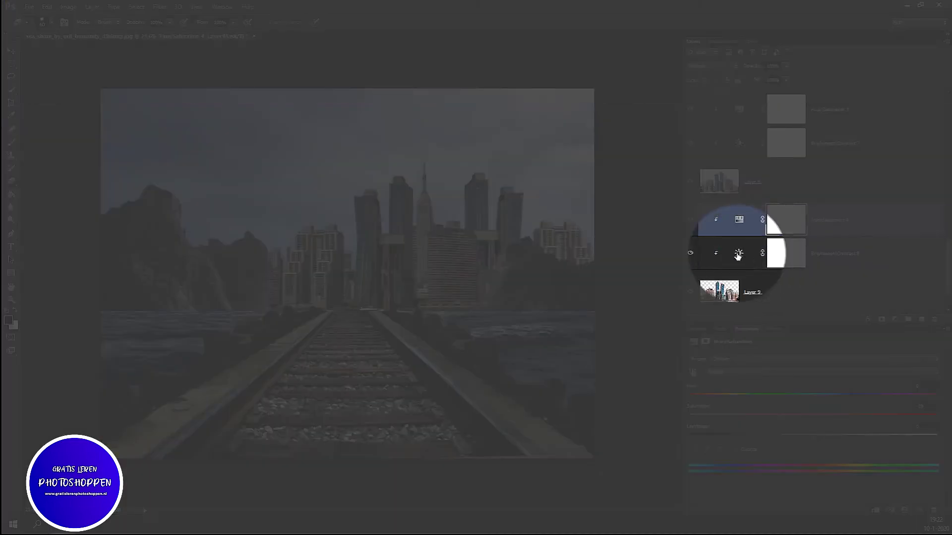
left_click(763, 263)
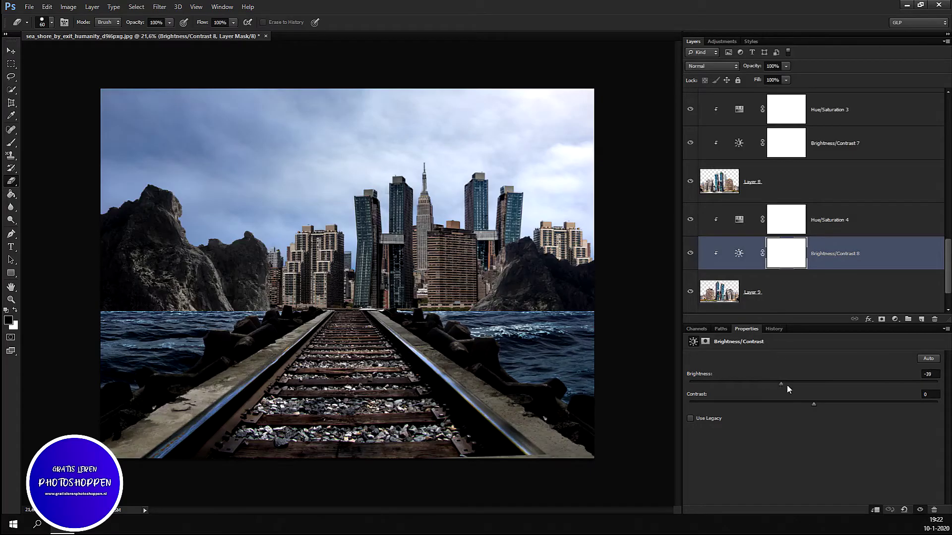
left_click_drag(779, 384, 801, 384)
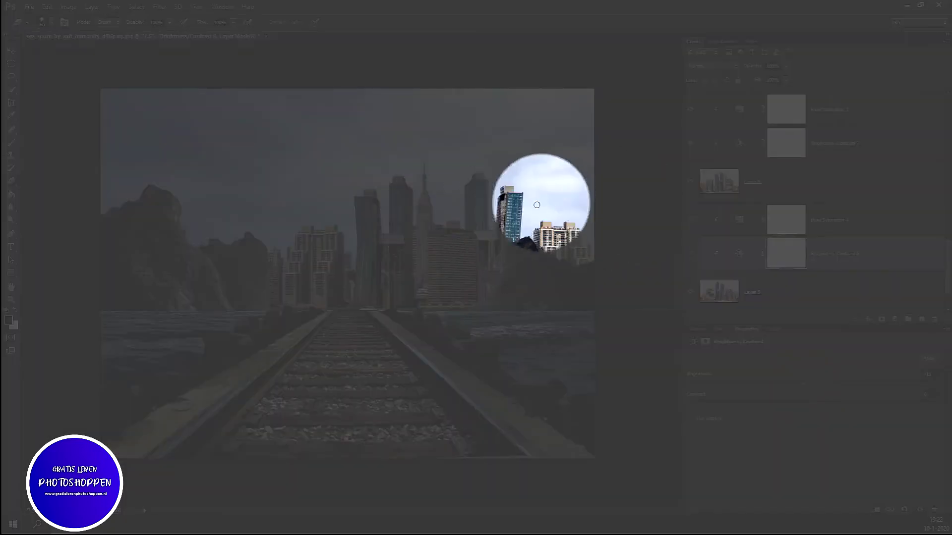
key("ctrl+1")
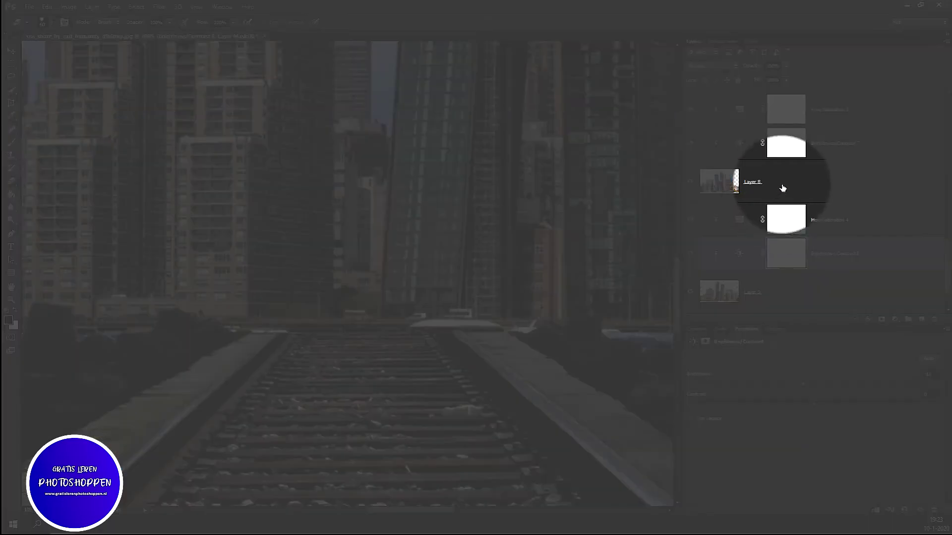
- On Layer 8, erase the white strips along the railway ledge and rock line with a small brush
left_click(782, 188)
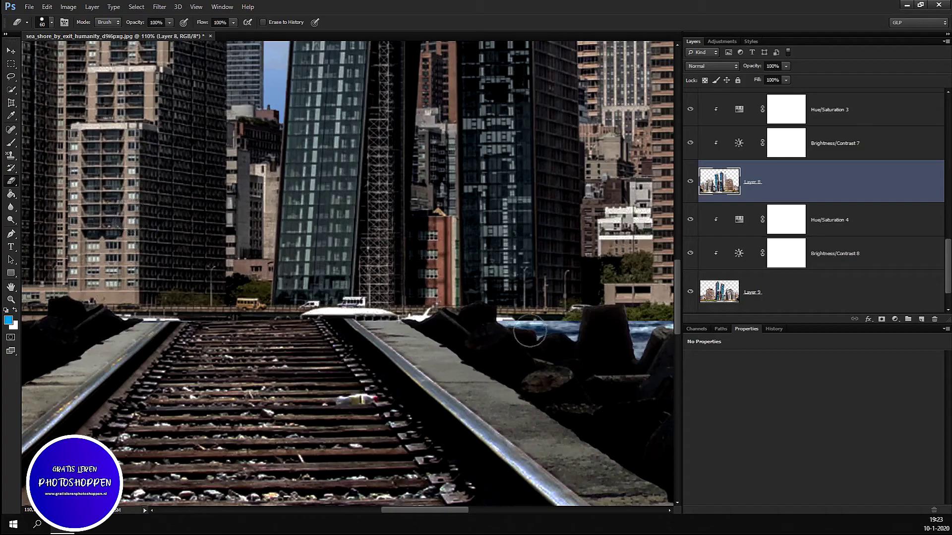
scroll(518, 337, "up", 2)
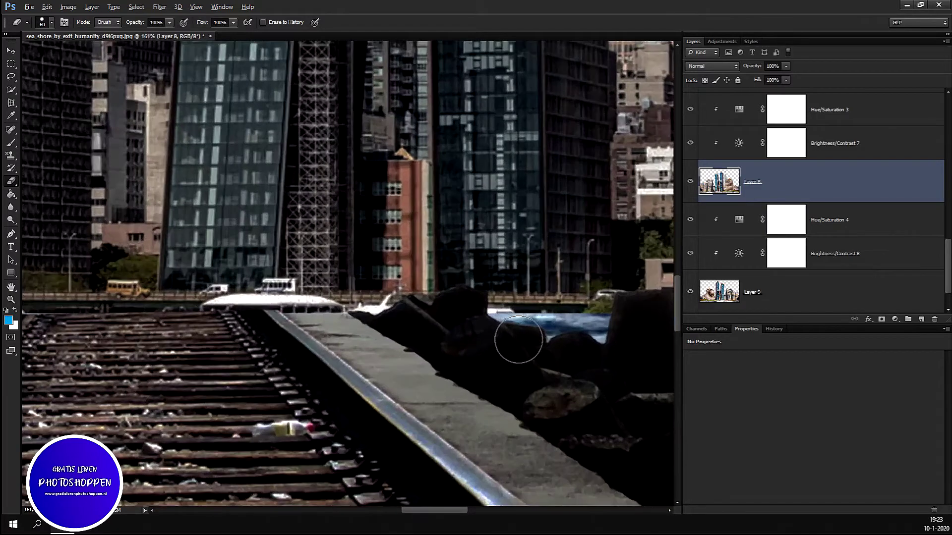
scroll(518, 339, "up", 1)
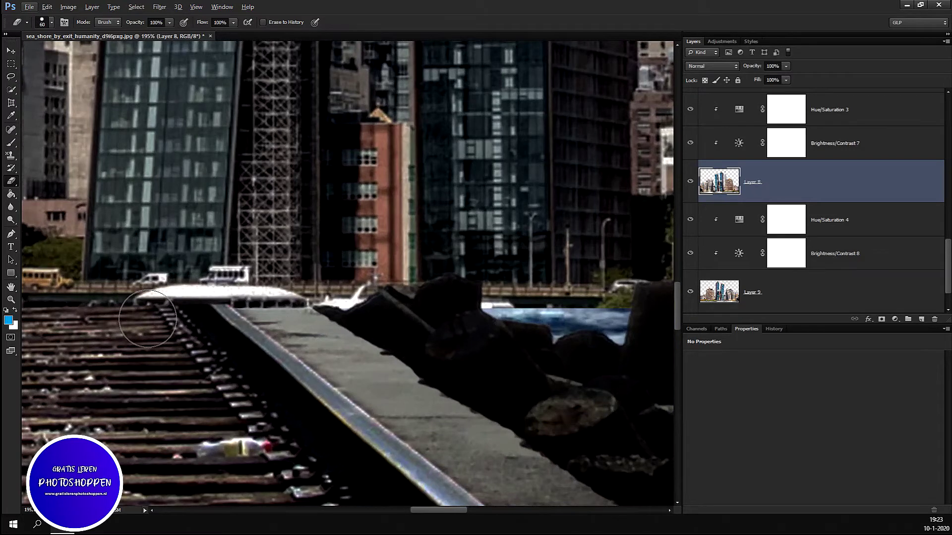
key("bracketleft")
key("bracketleft")
key("bracketleft")
mouse_move(134, 301)
left_mouse_down()
mouse_move(323, 307)
mouse_move(129, 302)
mouse_move(248, 296)
mouse_move(336, 309)
left_mouse_up()
left_click_drag(485, 306, 504, 306)
scroll(378, 345, "down", 3)
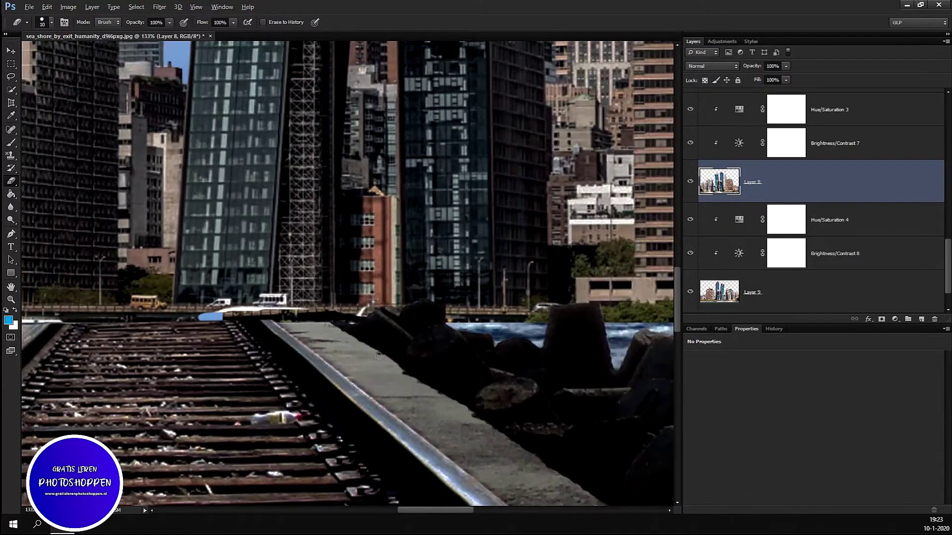
scroll(246, 356, "up", 2)
scroll(238, 352, "down", 1)
scroll(238, 352, "down", 2)
scroll(238, 351, "down", 1)
scroll(411, 350, "down", 1)
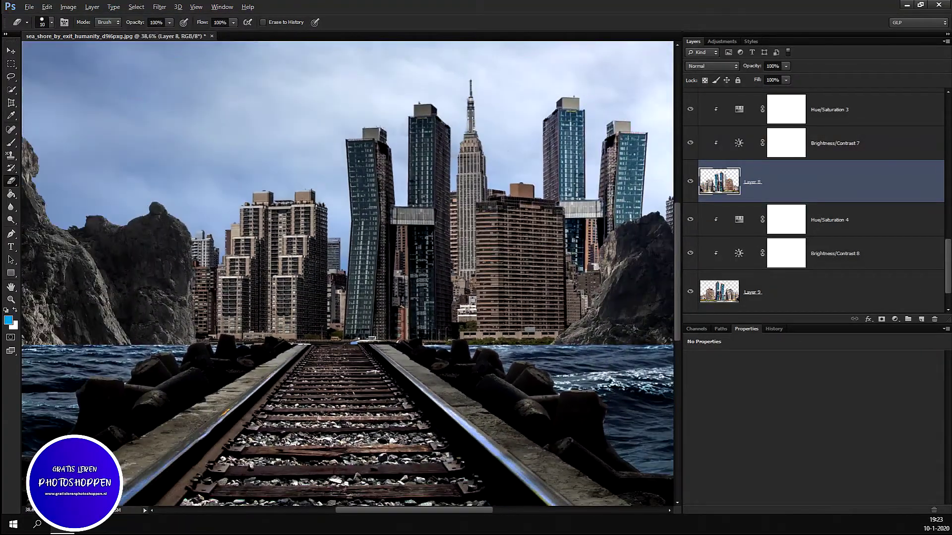
- Stretch the Layer 8 city downward to about 104% height
left_click(781, 181)
key("ctrl+t")
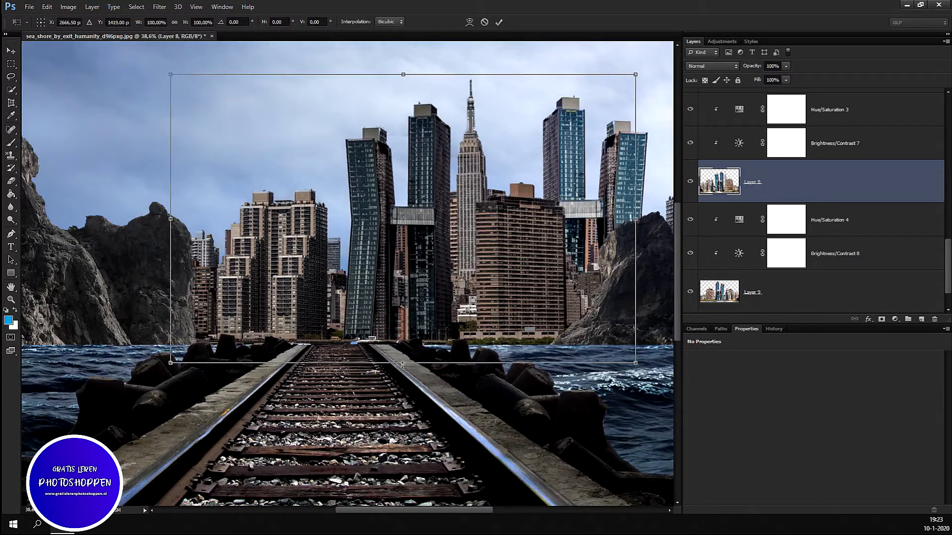
left_click_drag(403, 364, 403, 375)
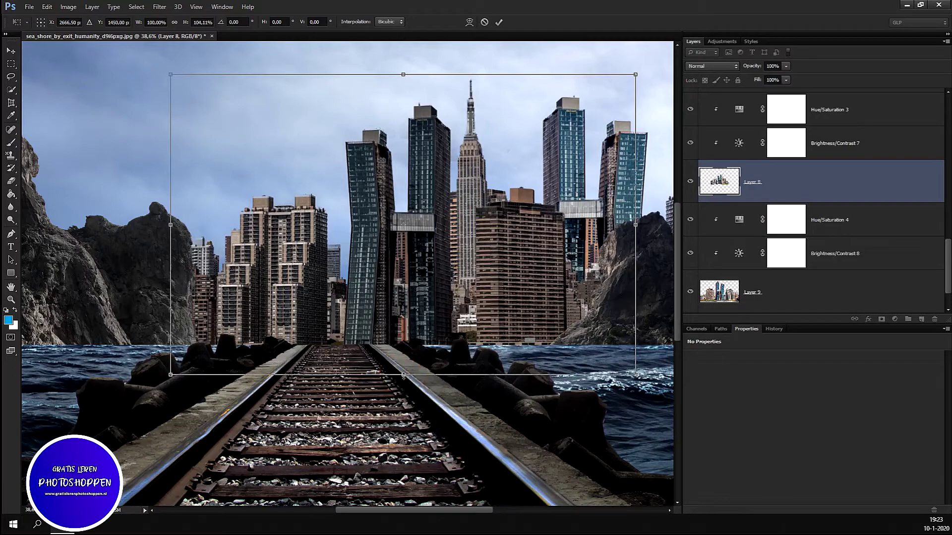
key("Return")
key("e")
- Zoom around the composite to check the skyline sits cleanly on the horizon
scroll(308, 307, "up", 3)
scroll(308, 307, "up", 2)
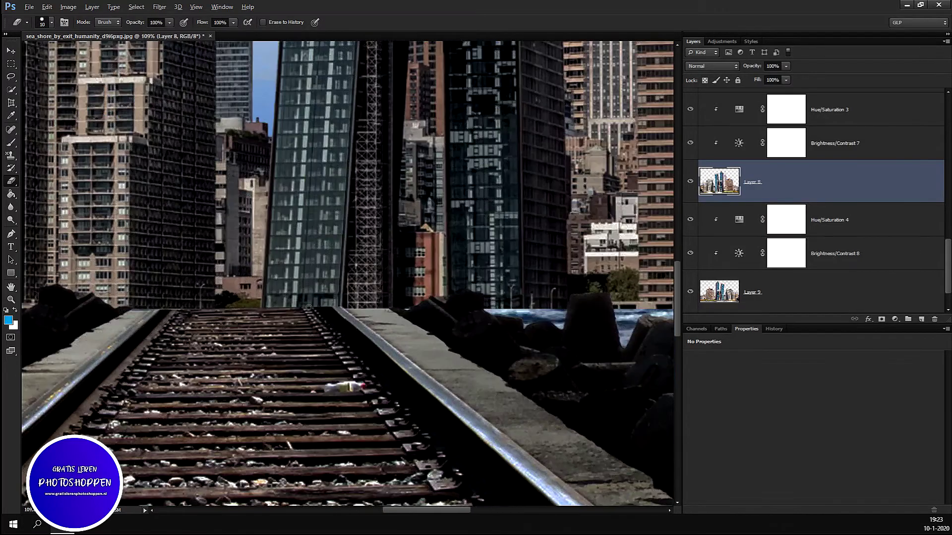
scroll(346, 304, "down", 3)
scroll(345, 303, "down", 2)
scroll(463, 381, "down", 2)
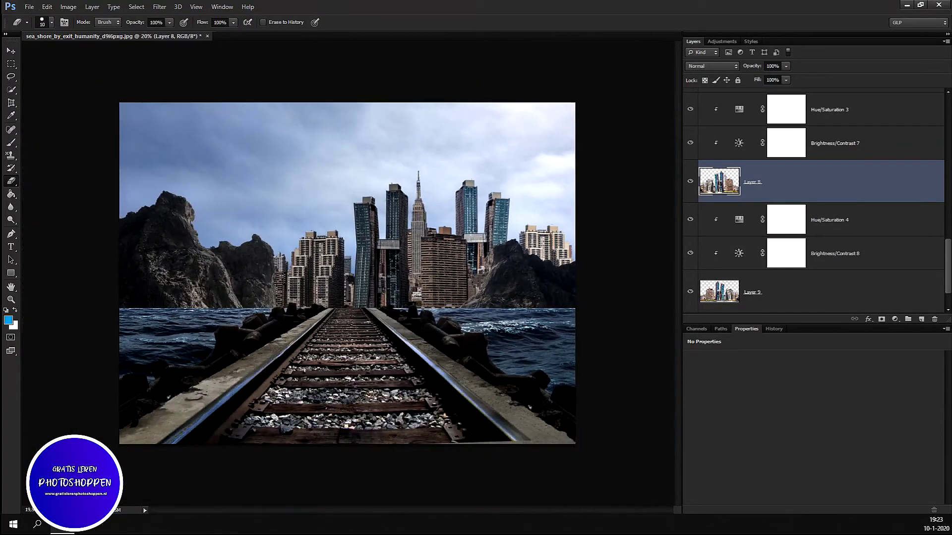
scroll(436, 279, "up", 5)
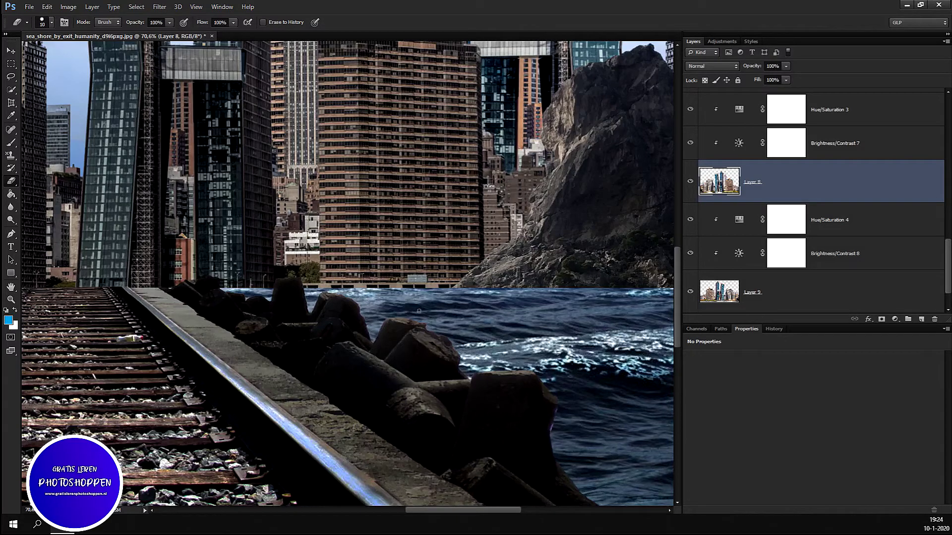
scroll(419, 310, "down", 3)
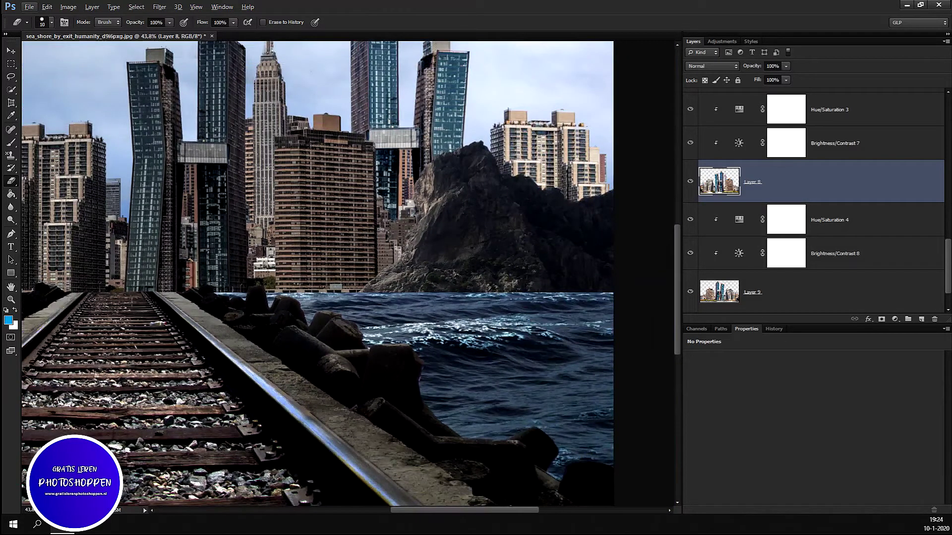
scroll(122, 312, "down", 2)
scroll(121, 313, "down", 2)
scroll(354, 261, "up", 2)
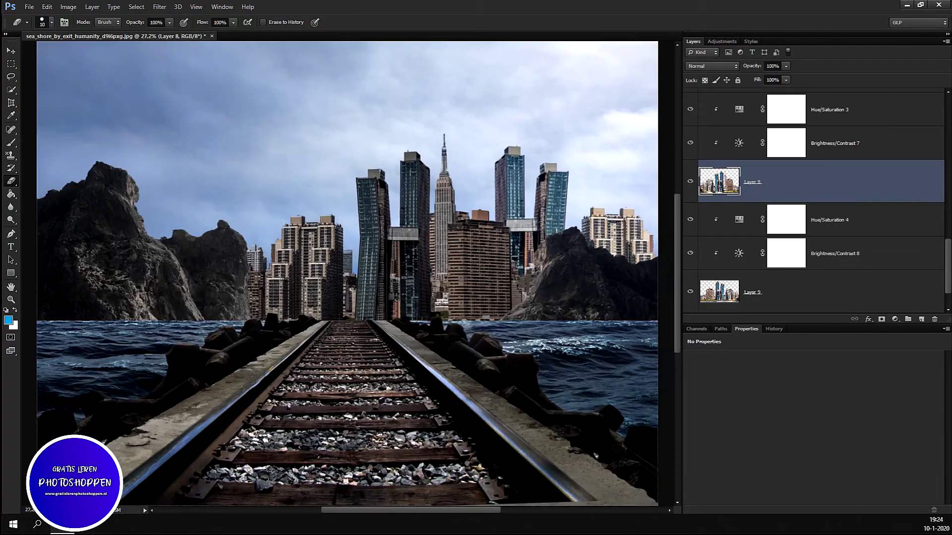
scroll(354, 262, "up", 2)
scroll(354, 262, "up", 2)
scroll(354, 261, "up", 1)
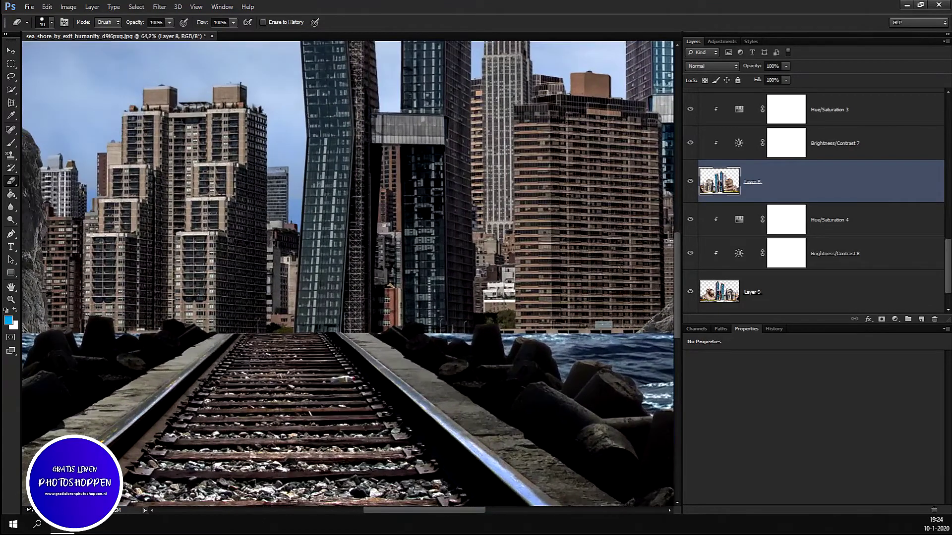
scroll(497, 345, "up", 2)
scroll(556, 335, "up", 1)
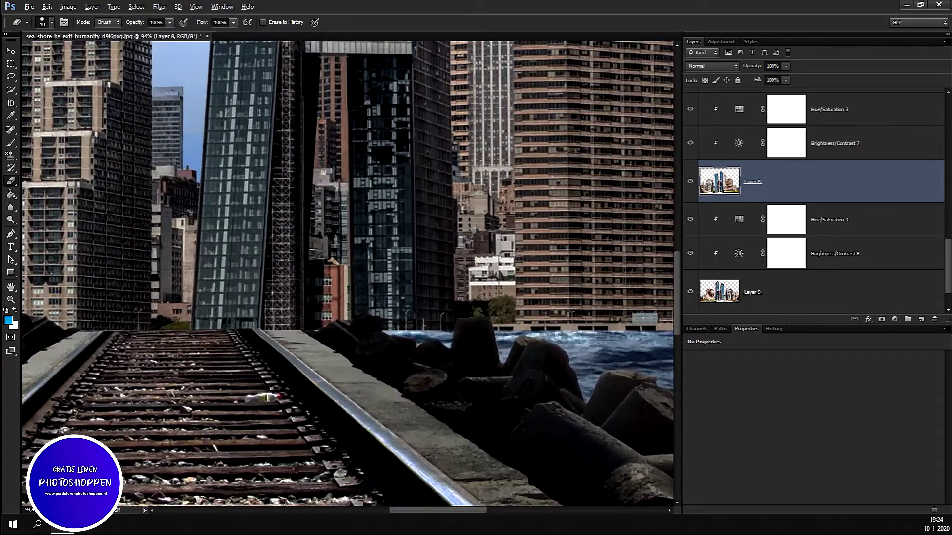
scroll(487, 337, "down", 5)
scroll(487, 337, "down", 2)
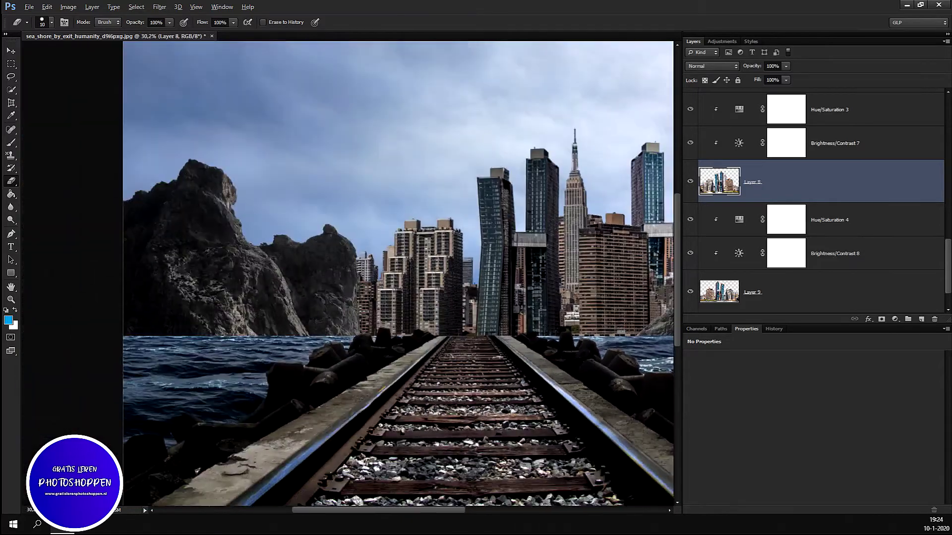
scroll(406, 341, "up", 1)
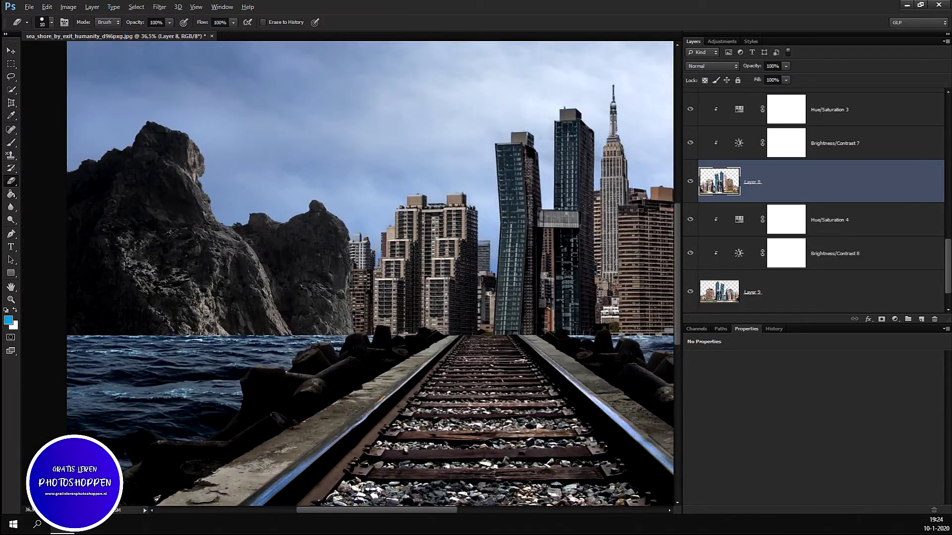
scroll(465, 313, "down", 2)
scroll(471, 340, "down", 1)
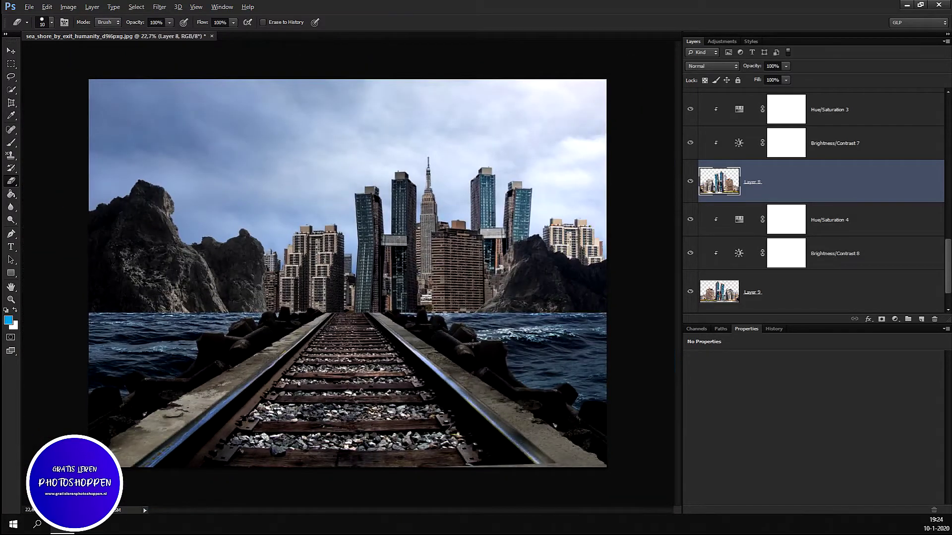
scroll(473, 342, "down", 1)
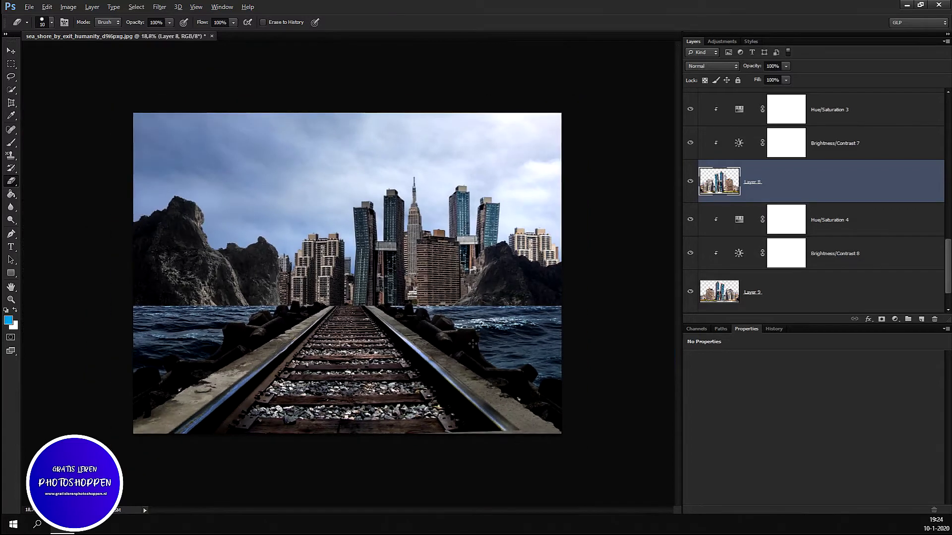
scroll(472, 343, "down", 1)
scroll(473, 343, "up", 2)
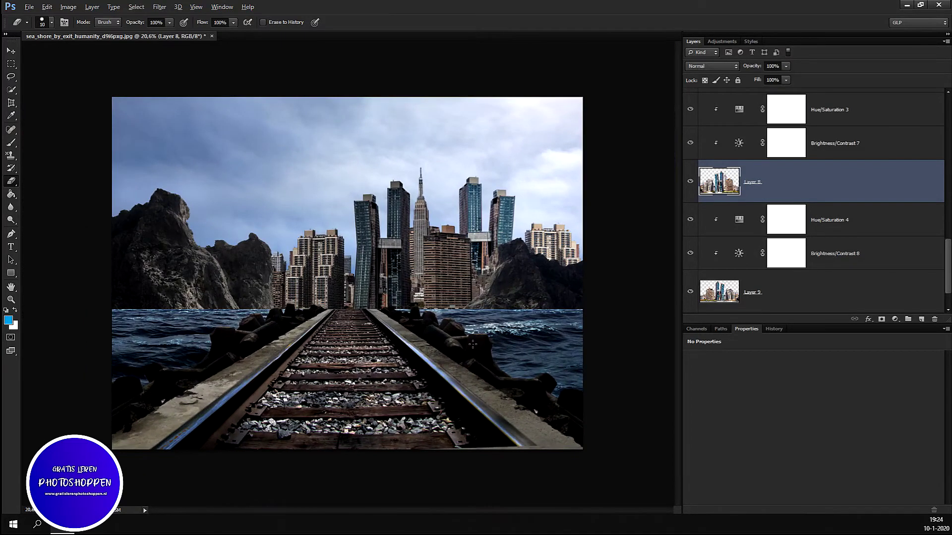
scroll(542, 402, "up", 1)
scroll(542, 402, "up", 1)
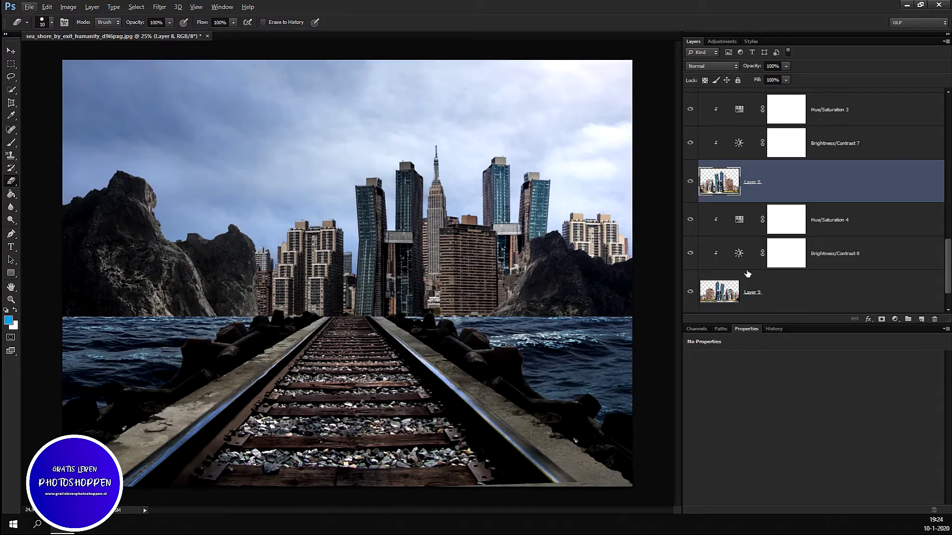
scroll(739, 251, "down", 1)
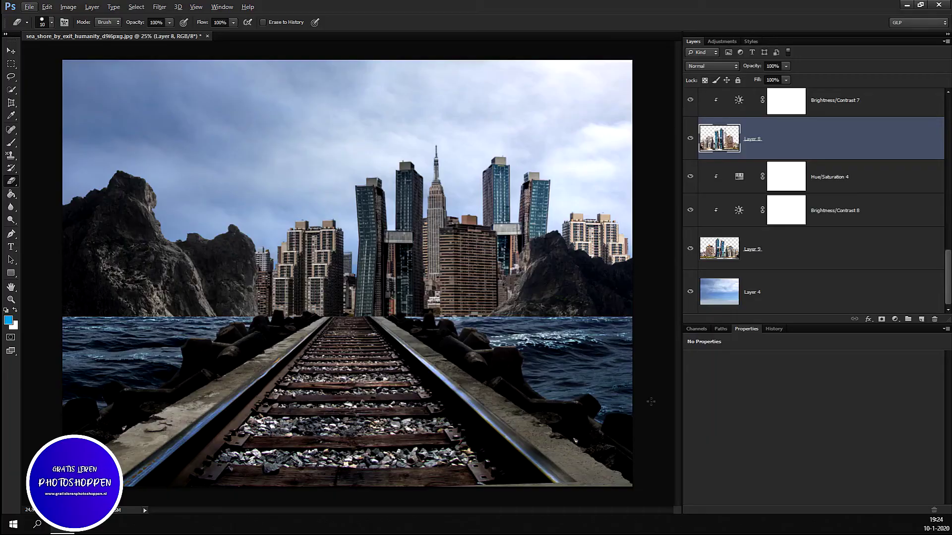
- Briefly hide and show Layer 0 to check the concrete ledge
scroll(752, 262, "up", 3)
scroll(756, 264, "up", 2)
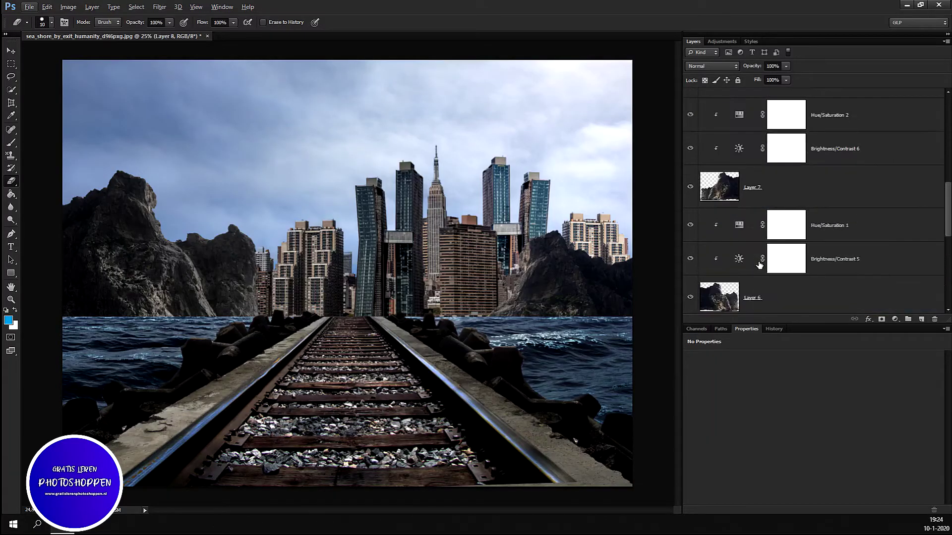
scroll(758, 264, "up", 2)
scroll(758, 264, "up", 1)
scroll(743, 248, "up", 1)
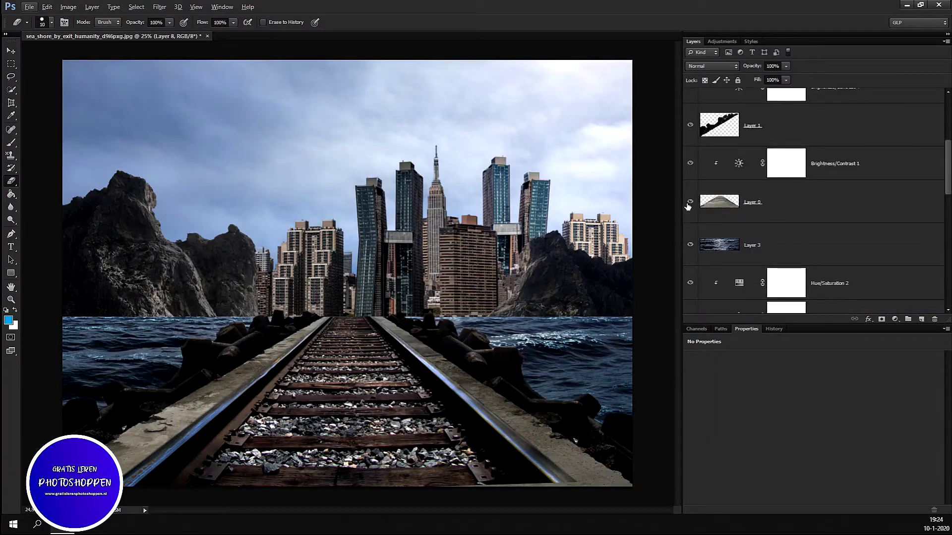
left_click(689, 201)
left_click(691, 201)
scroll(707, 204, "up", 2)
scroll(718, 208, "up", 3)
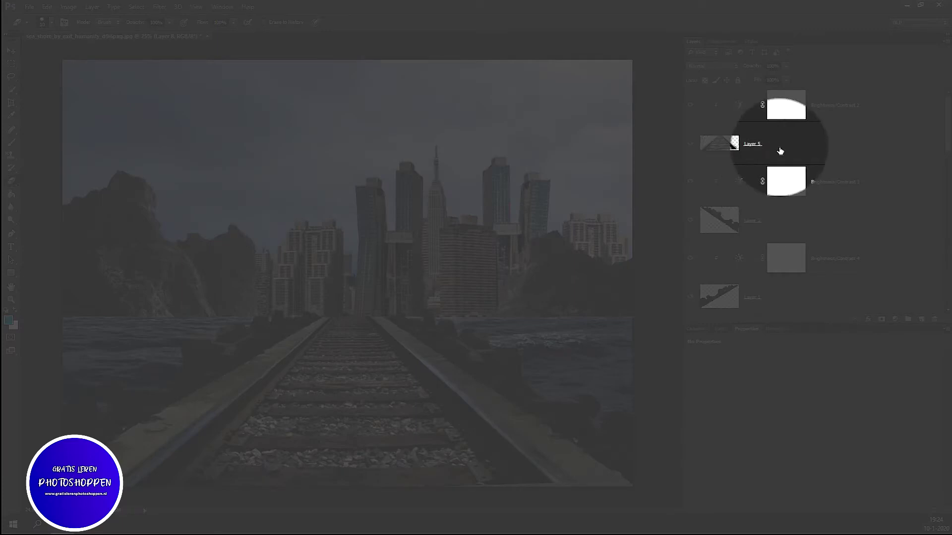
- Enlarge the Layer 5 railway foreground slightly and fit the composite in the window
left_click(726, 155)
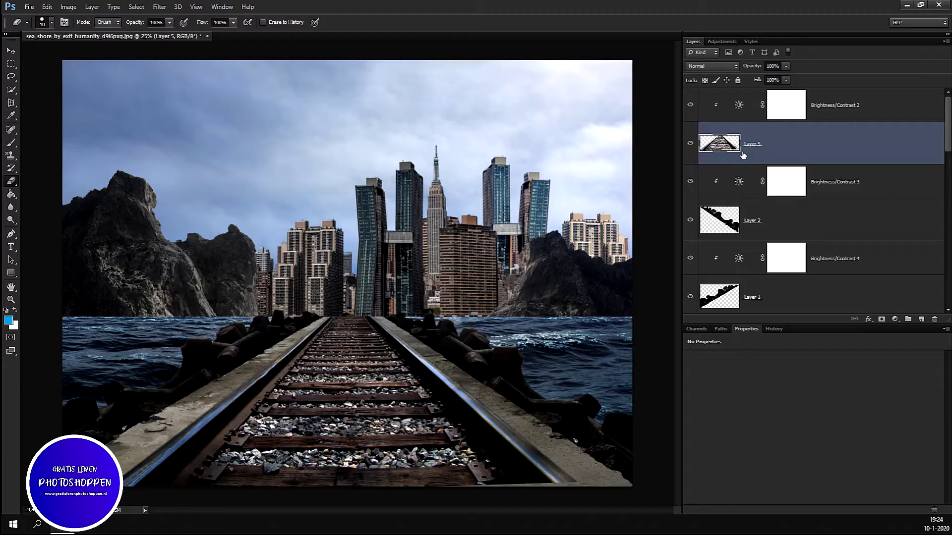
key("ctrl+t")
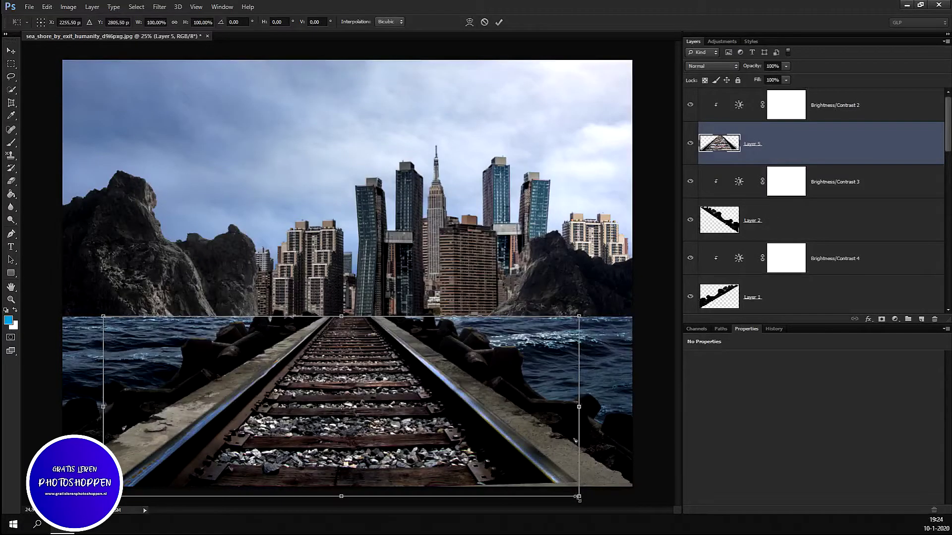
left_click_drag(578, 497, 582, 507)
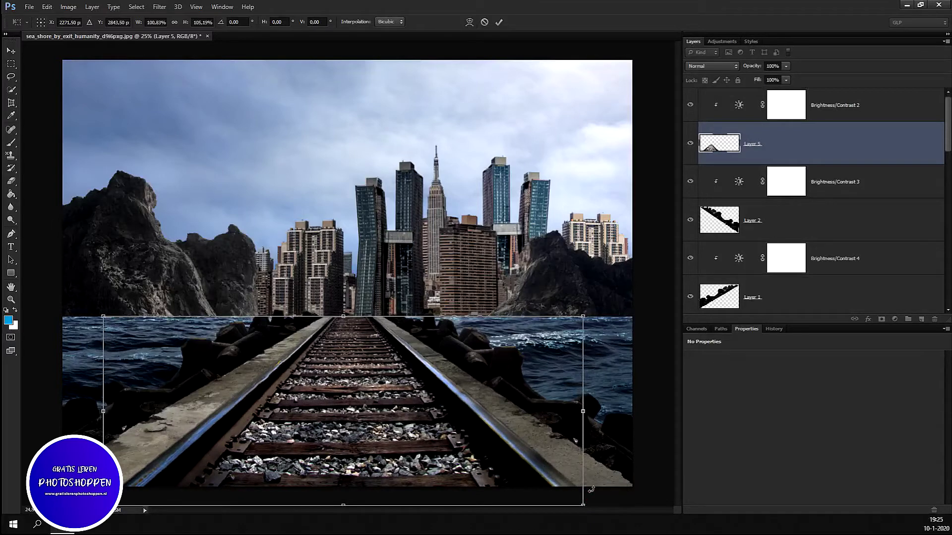
key("Return")
key("e")
key("ctrl+0")
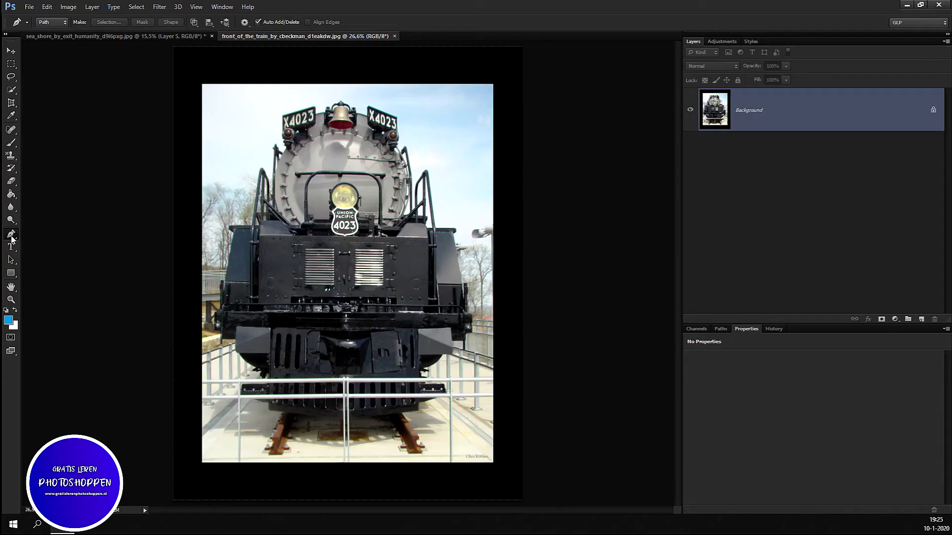
- Start the Pen path at the number plate's top-left corner, tracing its top and right edge
scroll(304, 121, "up", 1)
scroll(296, 118, "up", 2)
scroll(296, 118, "up", 3)
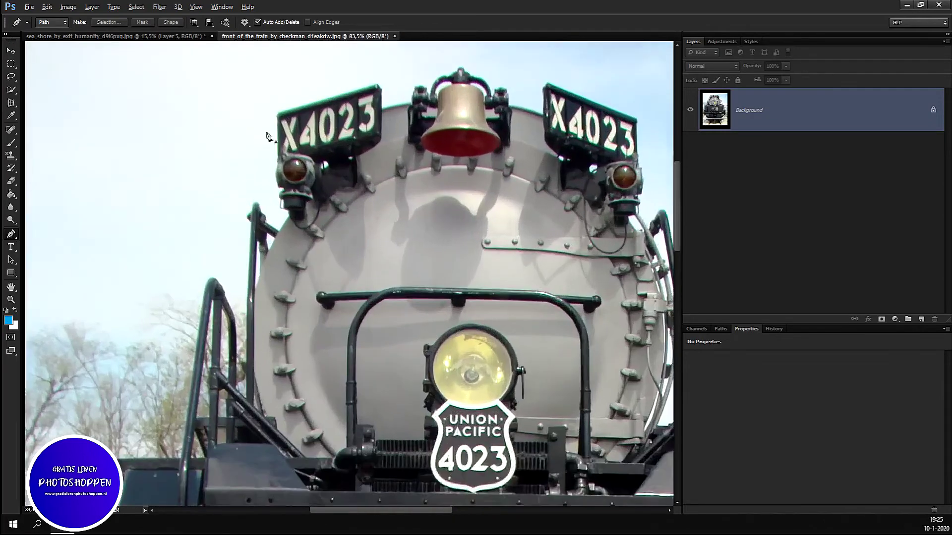
scroll(278, 124, "up", 2)
left_click(264, 115)
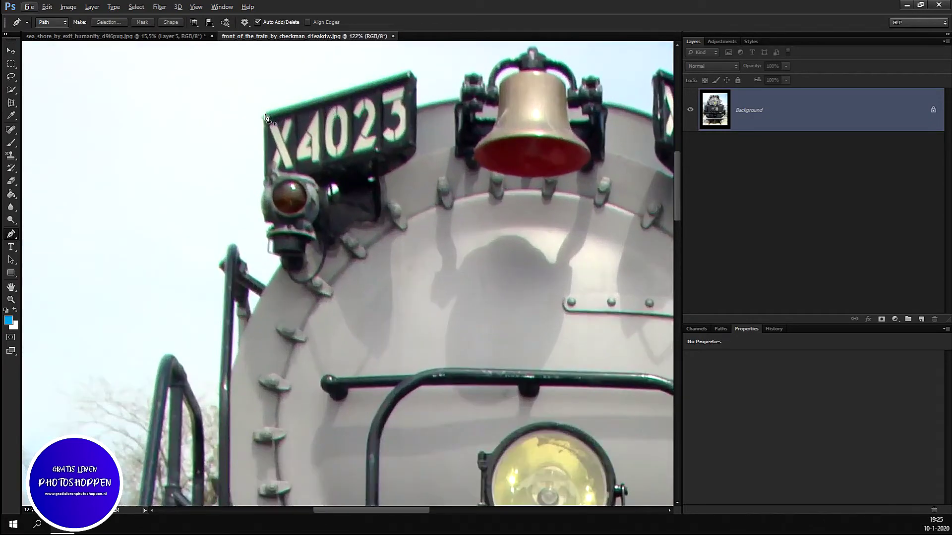
left_click(409, 73)
left_click(416, 80)
left_click(415, 107)
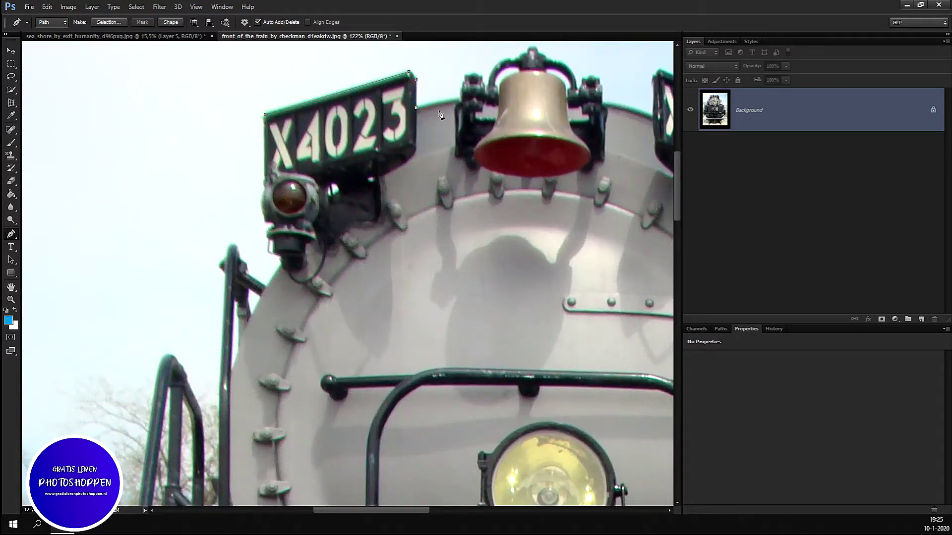
- Continue the path from the plate across and up the bell mount to its top
left_click(432, 105)
left_click(459, 103)
left_click(465, 75)
left_click(480, 76)
left_click(486, 89)
left_click(493, 74)
left_click(501, 60)
left_click(512, 60)
left_click(523, 53)
- Trace the cutout path up and over the top of the bell
scroll(546, 50, "up", 1)
scroll(550, 55, "up", 1)
scroll(553, 84, "up", 1)
scroll(553, 85, "up", 1)
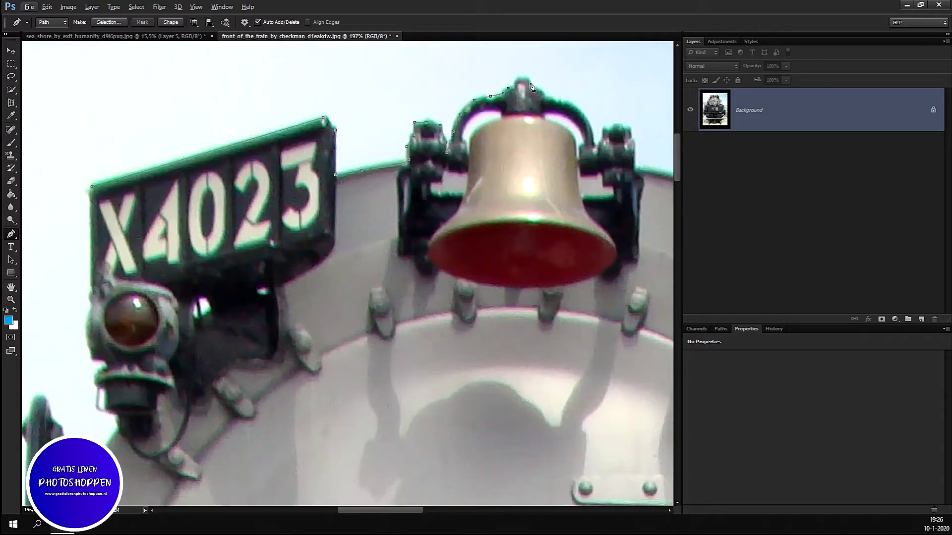
left_click(512, 88)
left_click(515, 80)
left_click(519, 77)
left_click(524, 74)
left_click(529, 78)
- Trace the bell's top-right edge and down its right side to the bracket
left_click(545, 93)
left_click(554, 96)
left_click(570, 100)
left_click(577, 107)
left_click(586, 118)
left_click(592, 129)
left_click(591, 146)
- Outline the bell bracket's top and down its right edge
left_click(598, 147)
left_click(602, 129)
left_click(610, 127)
left_click(614, 126)
left_click(621, 125)
left_click(628, 128)
left_click(631, 142)
left_click(635, 163)
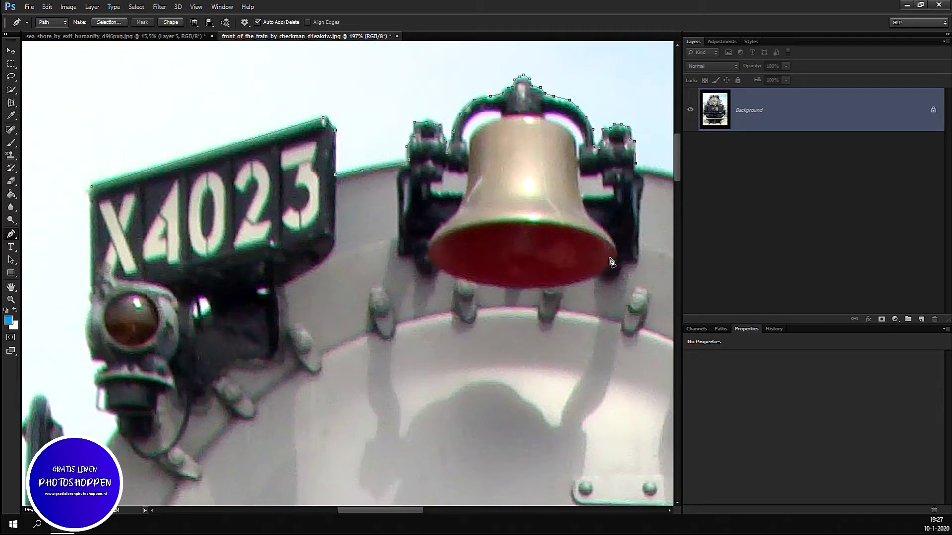
left_click(633, 167)
- Continue the path along the boiler top toward the right number plate
left_click_drag(419, 513, 454, 511)
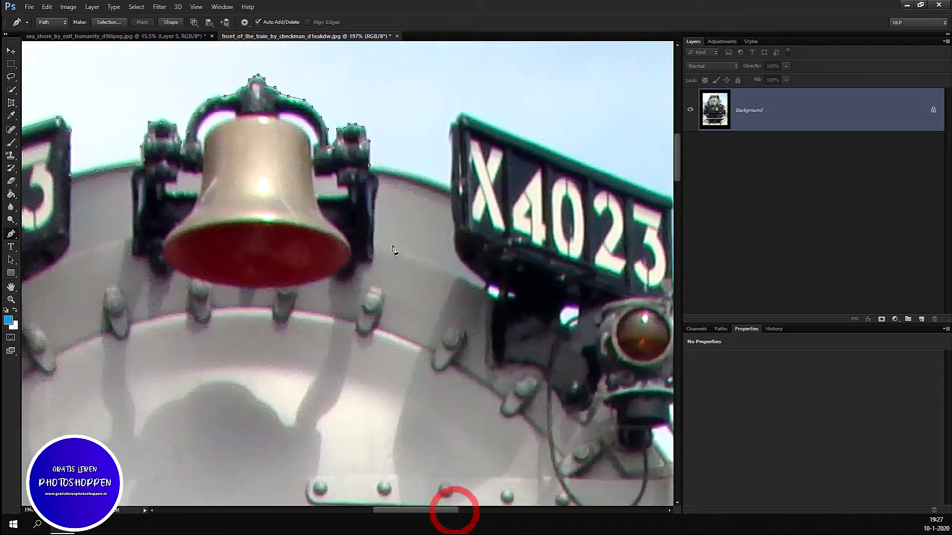
left_click(381, 167)
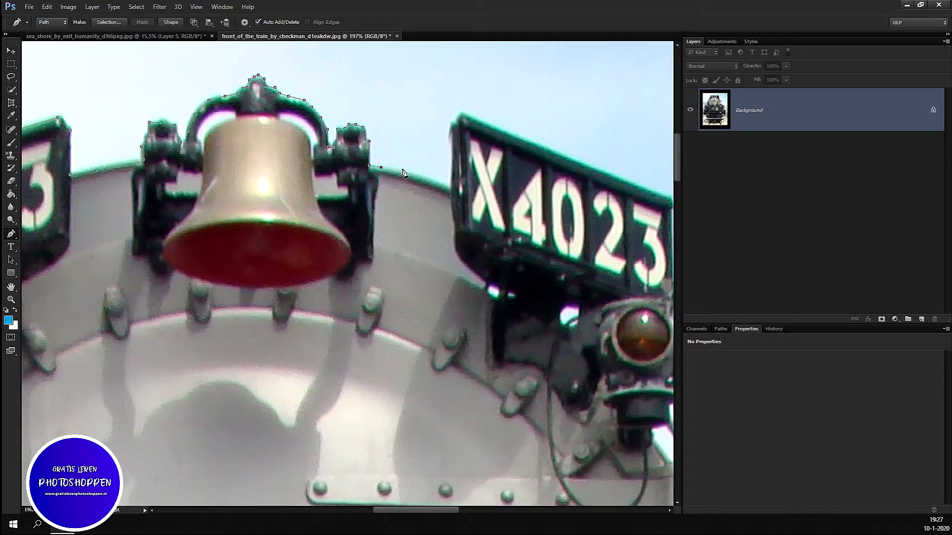
left_click(401, 169)
left_click(422, 173)
left_click(437, 180)
left_click(451, 188)
- Trace the right X4023 plate's top corners and down its right edge
left_click(451, 123)
left_click(460, 114)
left_click_drag(455, 510, 471, 510)
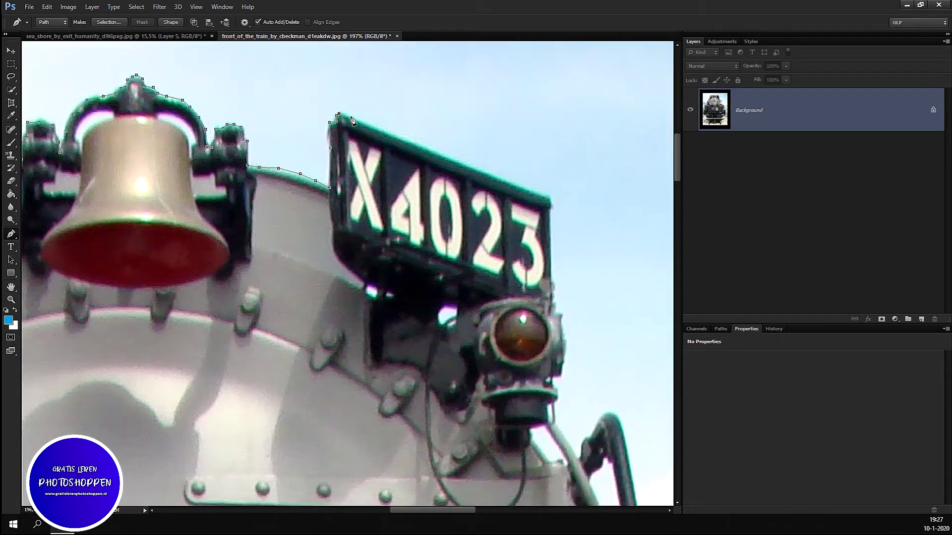
left_click(344, 115)
left_click(547, 195)
left_click(551, 200)
left_click(549, 238)
left_click(552, 296)
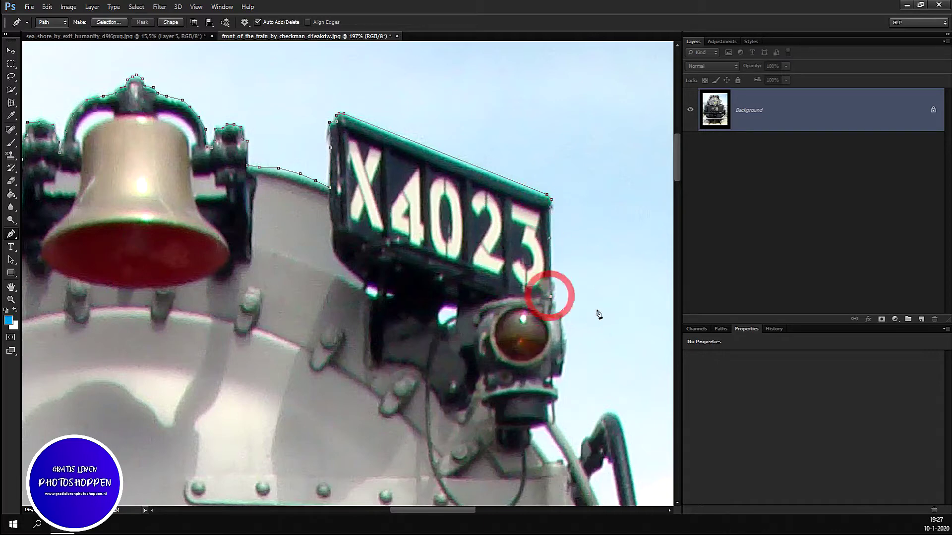
scroll(600, 364, "up", 3)
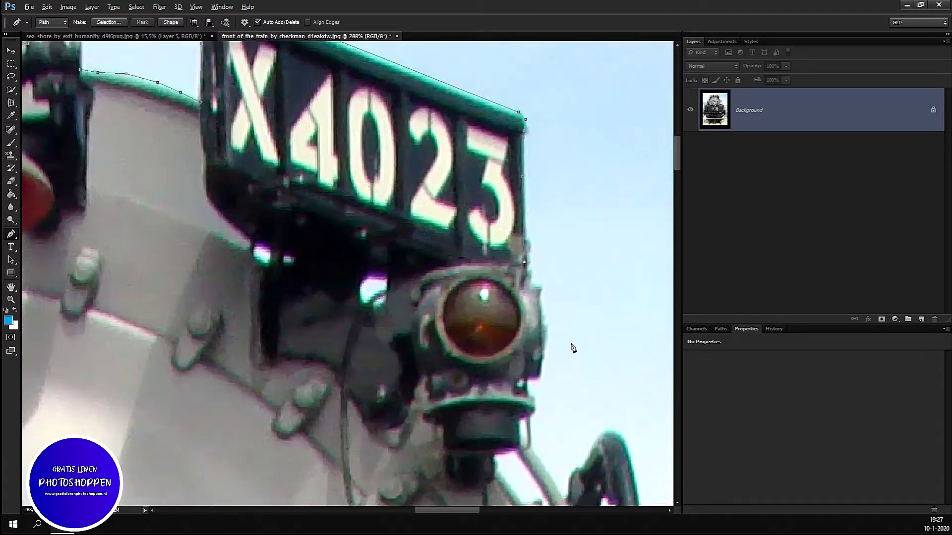
- Trace down the right marker lamp's right edge below the plate
scroll(591, 350, "up", 2)
left_click(518, 258)
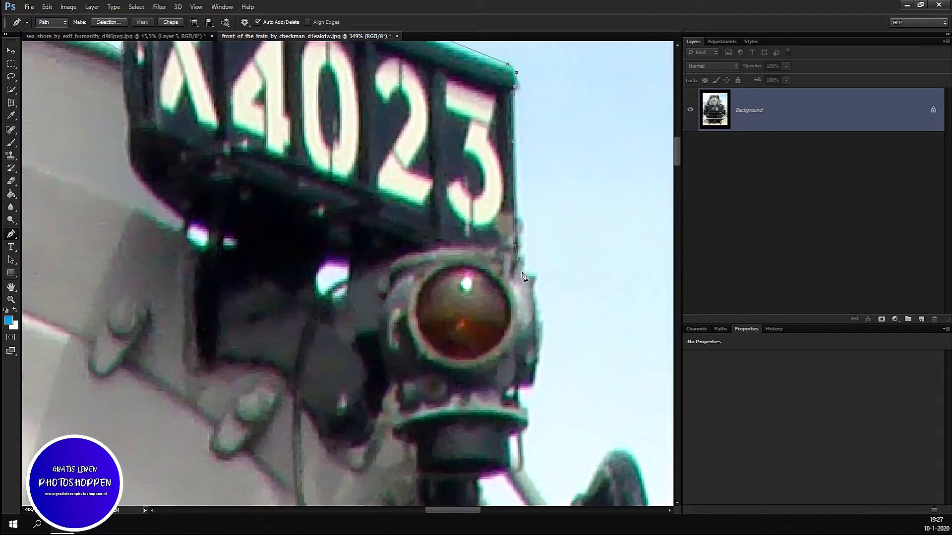
left_click(521, 273)
left_click(533, 315)
left_click(533, 351)
left_click(536, 362)
left_click(532, 386)
- Wrap the path around the lamp's lower edge and base
left_click(517, 388)
left_click(516, 397)
left_click(520, 406)
left_click(528, 408)
left_click(527, 423)
left_click(519, 432)
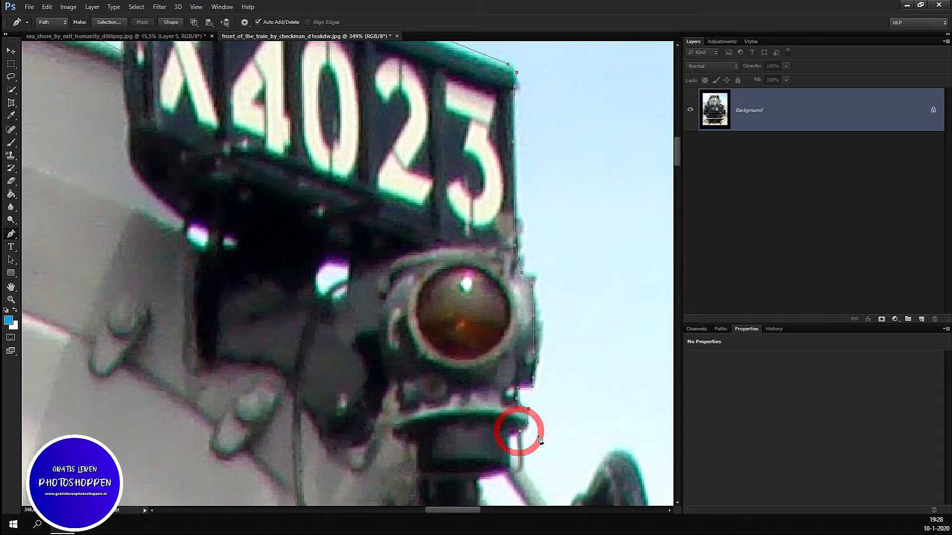
- Continue the path beneath the lamp and along the pipe below it
scroll(536, 412, "down", 3)
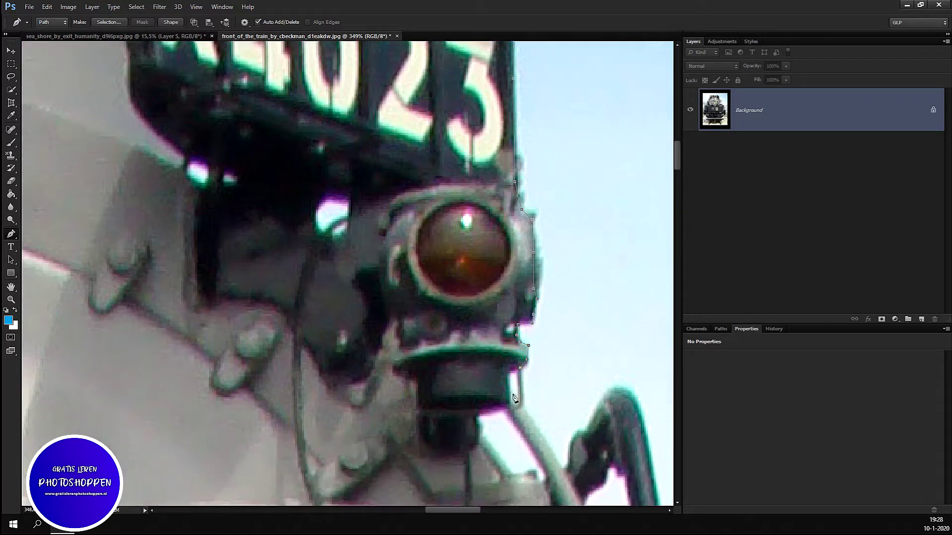
left_click(523, 396)
left_click(521, 369)
left_click(522, 405)
left_click(527, 411)
left_click(546, 440)
left_click(560, 468)
- Trace up over the curved arm and down its right edge
left_click(570, 452)
left_click(587, 427)
left_click(599, 404)
left_click(610, 387)
left_click(628, 389)
left_click(636, 401)
left_click(635, 397)
left_click(643, 421)
scroll(644, 419, "down", 1)
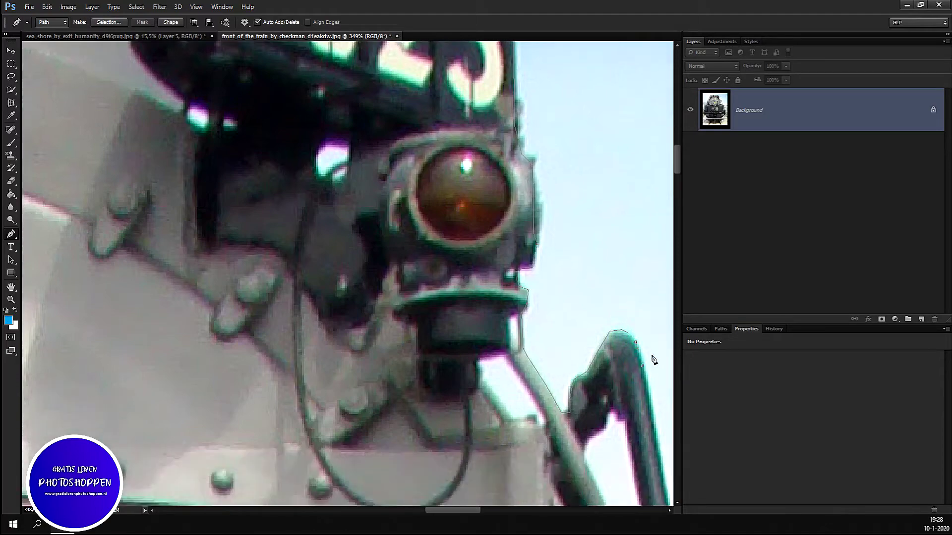
- Trace down the right edge of the boiler's right-hand pipe
scroll(644, 406, "down", 1)
scroll(646, 394, "down", 1)
scroll(645, 394, "down", 1)
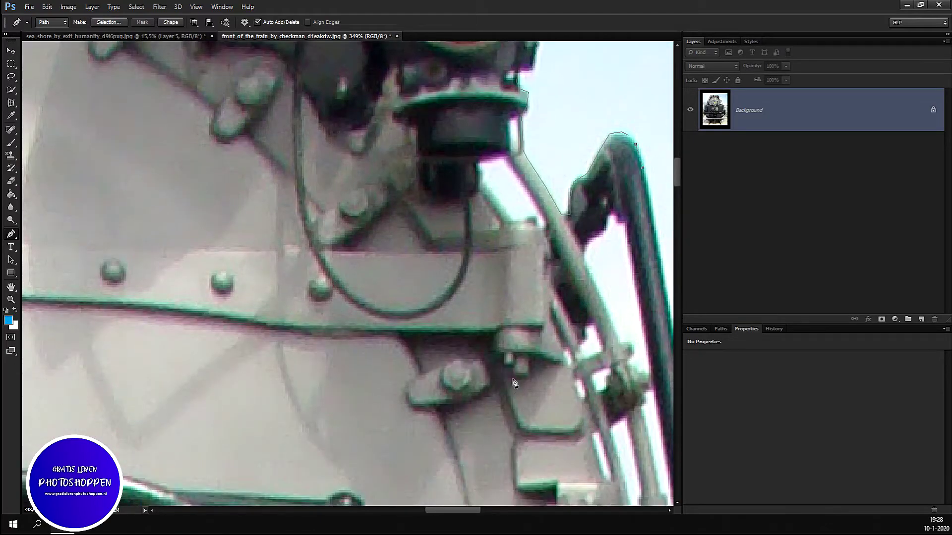
scroll(640, 401, "down", 2)
scroll(639, 402, "down", 2)
scroll(639, 412, "up", 3)
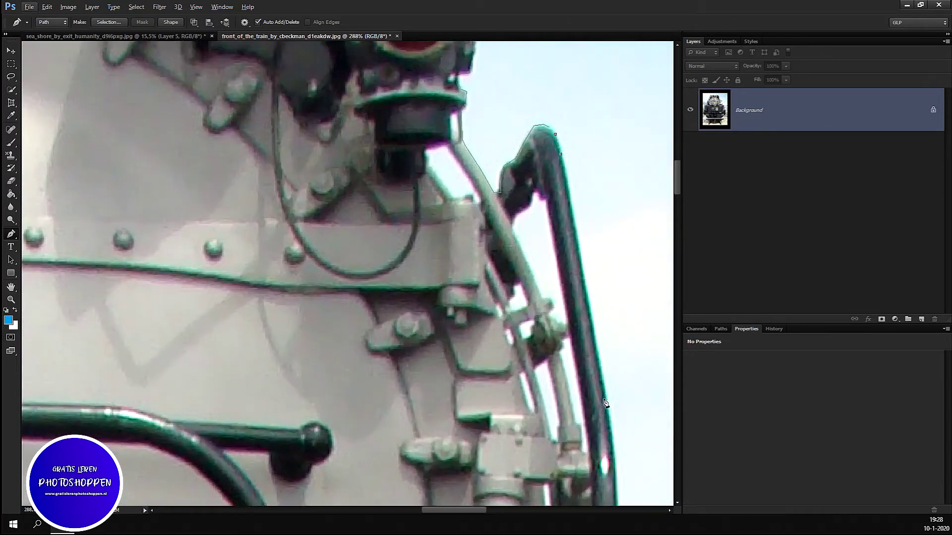
left_click(605, 398)
left_click(609, 425)
scroll(640, 427, "down", 2)
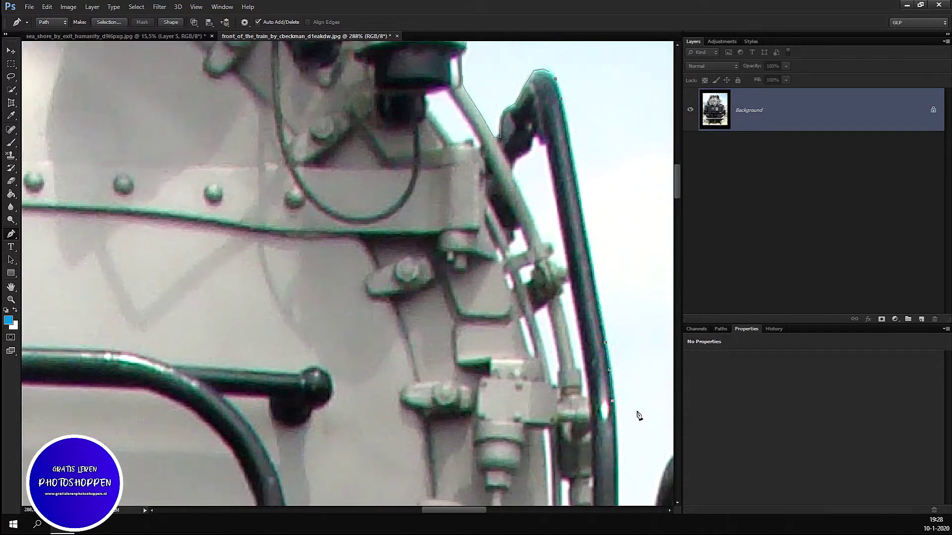
- Continue down the rail edge and across toward the right handrail
left_click(614, 395)
left_click(615, 427)
scroll(638, 415, "down", 4)
scroll(639, 376, "down", 2)
left_click(617, 466)
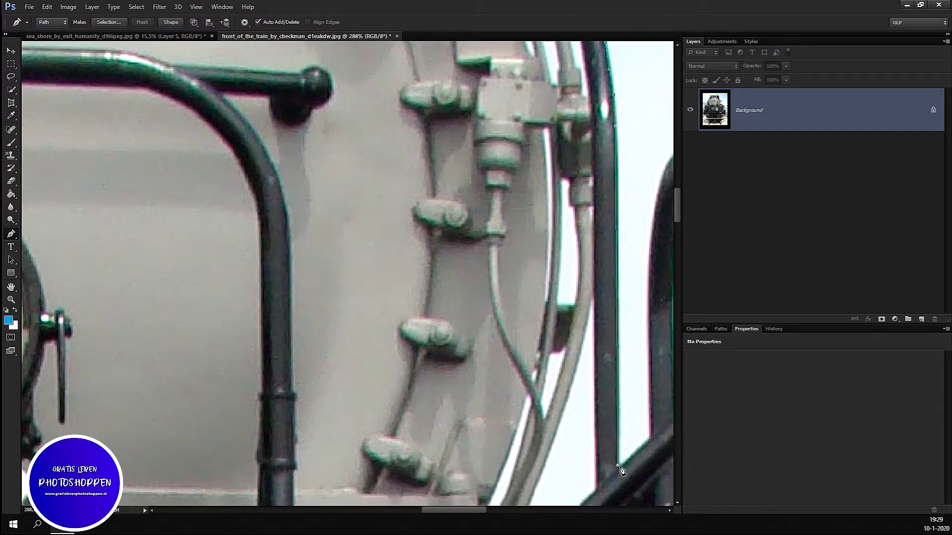
left_click(648, 439)
- Trace up the right handrail's edge
left_click(648, 306)
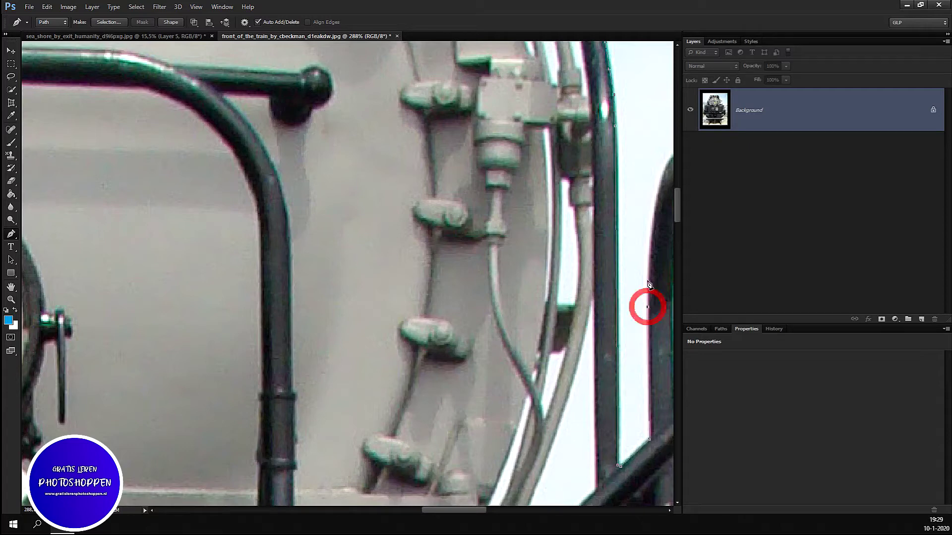
left_click(648, 255)
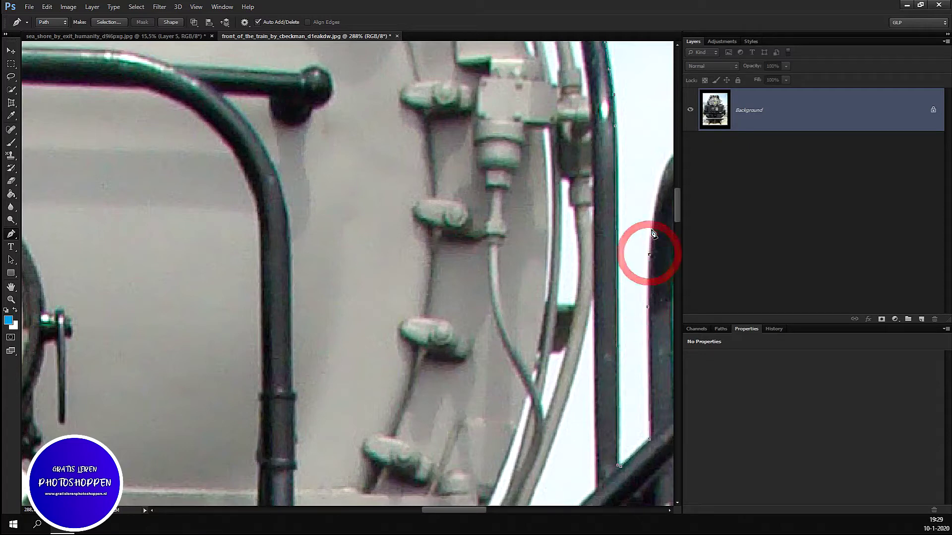
left_click(656, 202)
scroll(530, 308, "down", 3)
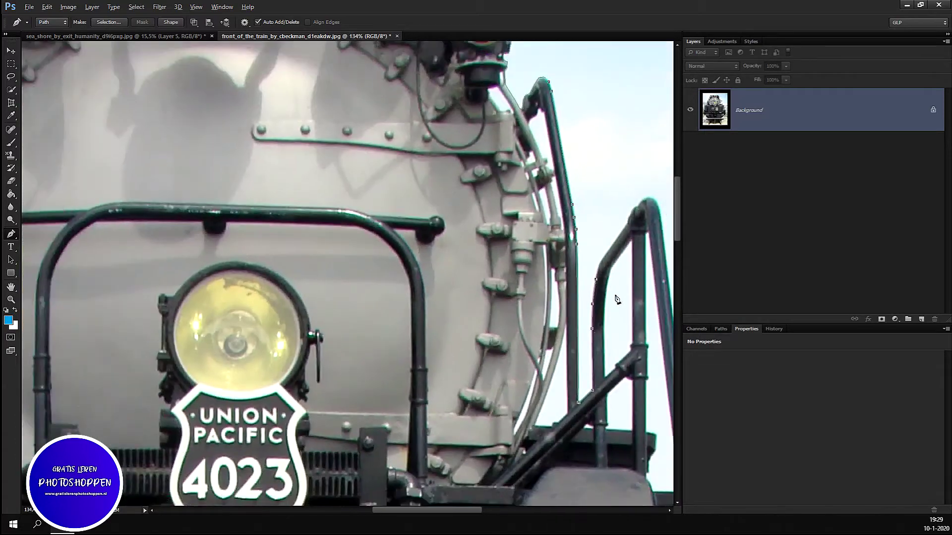
scroll(530, 309, "down", 2)
scroll(638, 246, "up", 2)
scroll(638, 246, "up", 2)
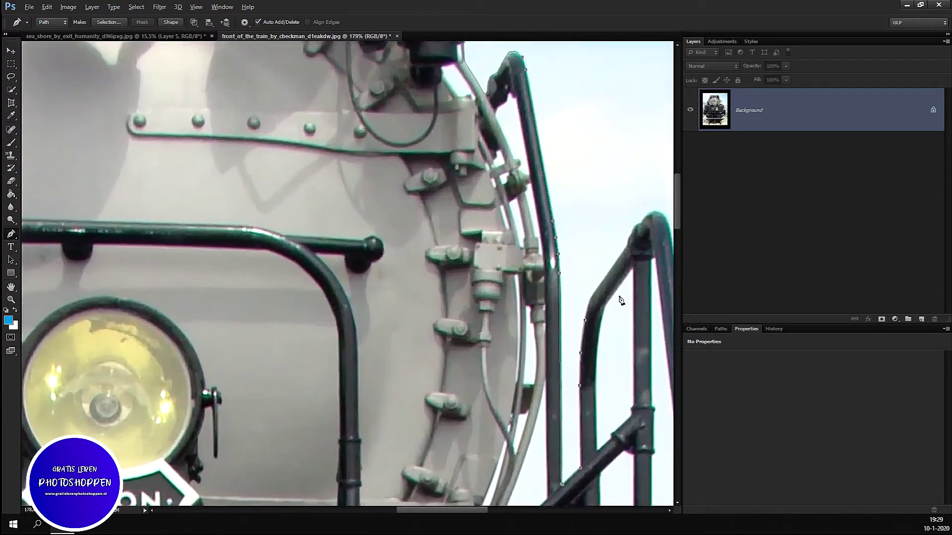
scroll(620, 298, "up", 2)
- Trace up the handrail's left edge and over its top
left_click(581, 301)
left_click(603, 272)
left_click(631, 226)
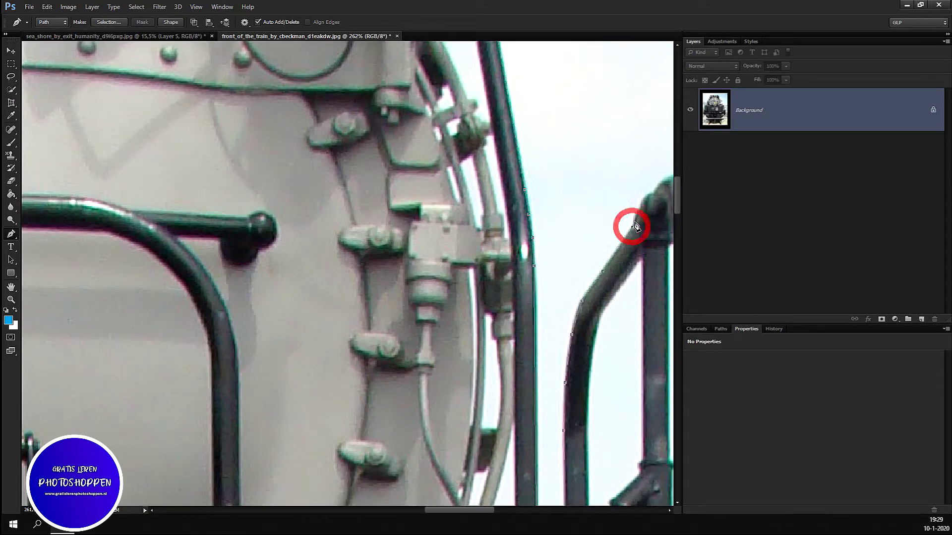
left_click(635, 212)
left_click(638, 207)
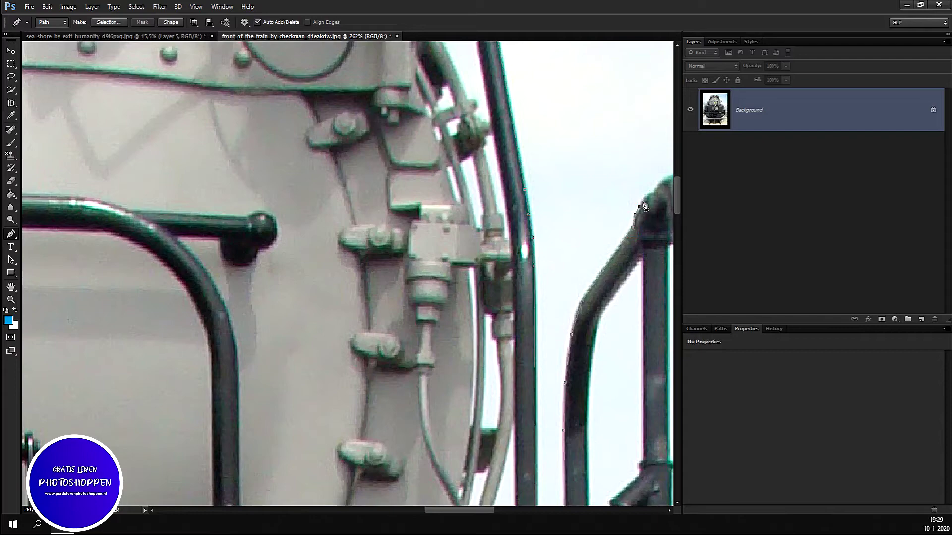
left_click(645, 196)
left_click(650, 194)
scroll(654, 208, "down", 2)
scroll(655, 223, "down", 2)
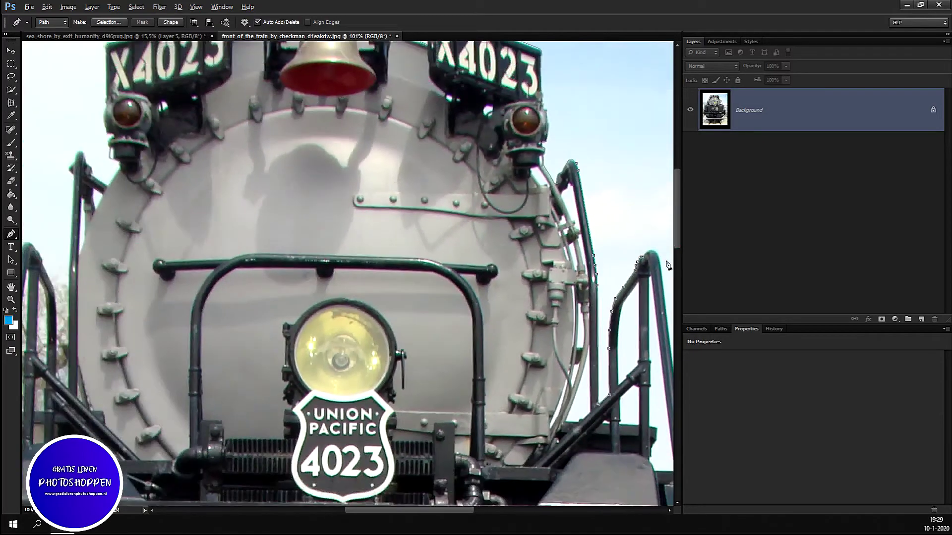
scroll(658, 253, "up", 3)
scroll(658, 254, "up", 3)
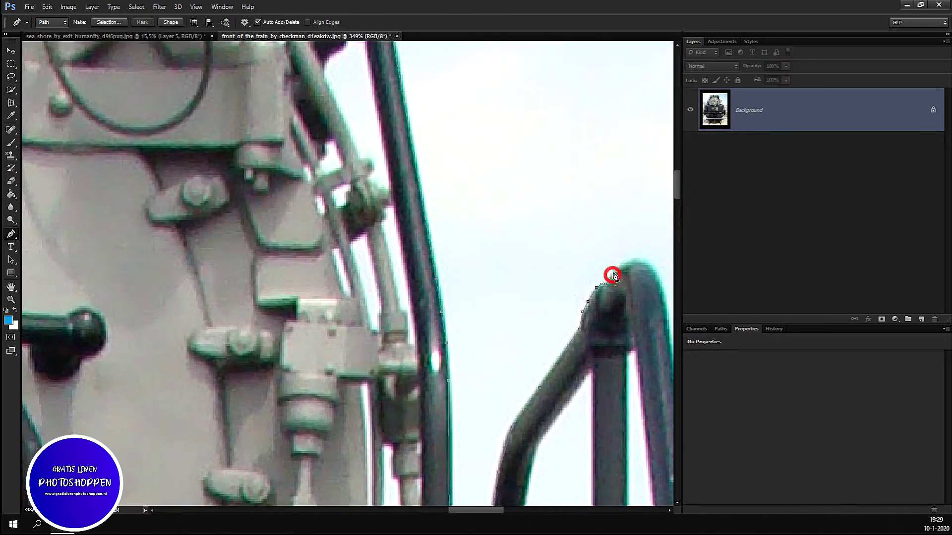
- Round the top of the handrail curve and down its right side
left_click(620, 267)
left_click(638, 261)
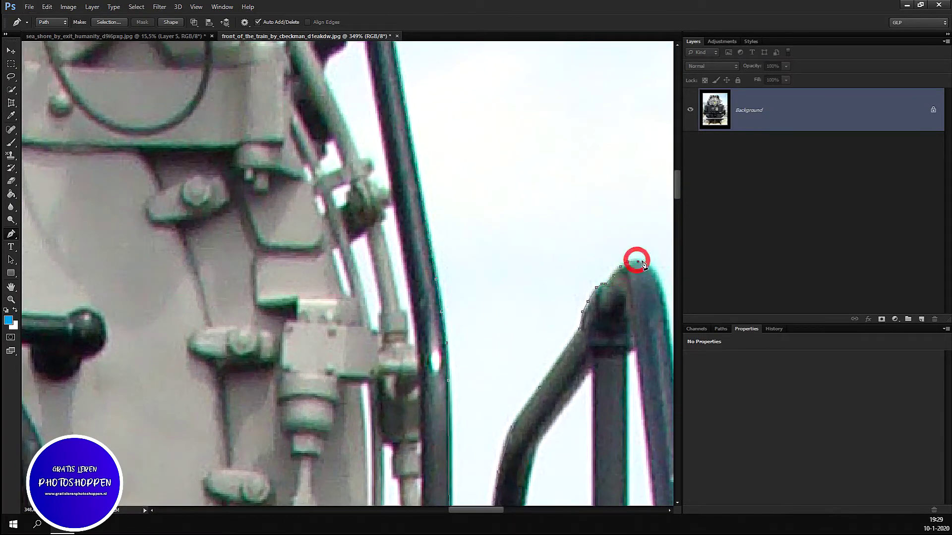
left_click(652, 268)
left_click(658, 279)
scroll(657, 278, "down", 2)
scroll(655, 267, "down", 2)
scroll(659, 347, "down", 1)
scroll(663, 452, "up", 1)
scroll(663, 452, "up", 2)
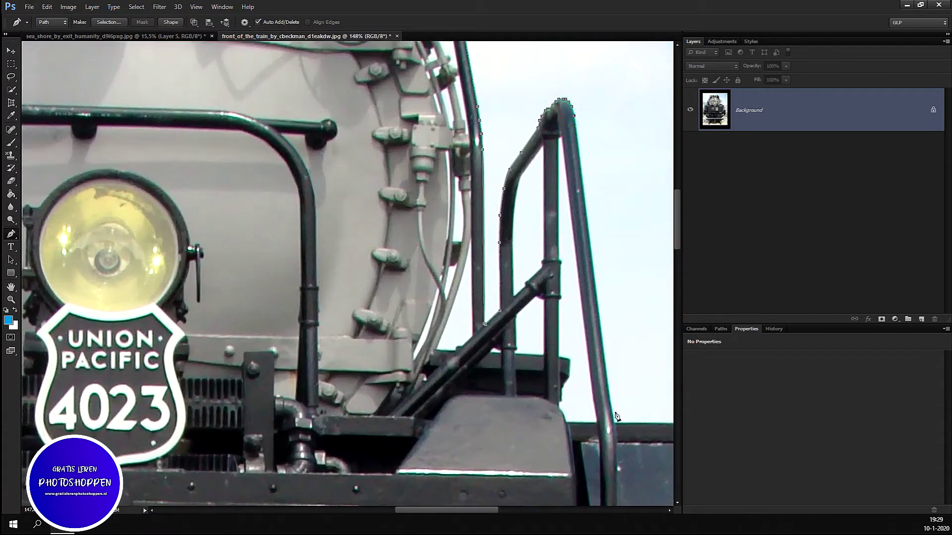
- Trace the path along the right handrail and cab roof edge, then down the roof corner
scroll(611, 420, "down", 3)
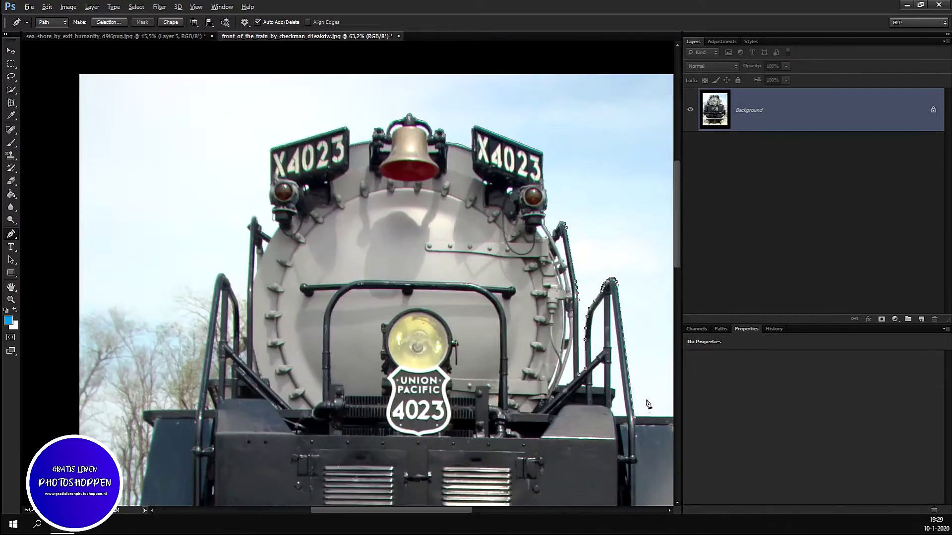
scroll(634, 446, "down", 2)
scroll(431, 236, "up", 3)
scroll(431, 236, "up", 2)
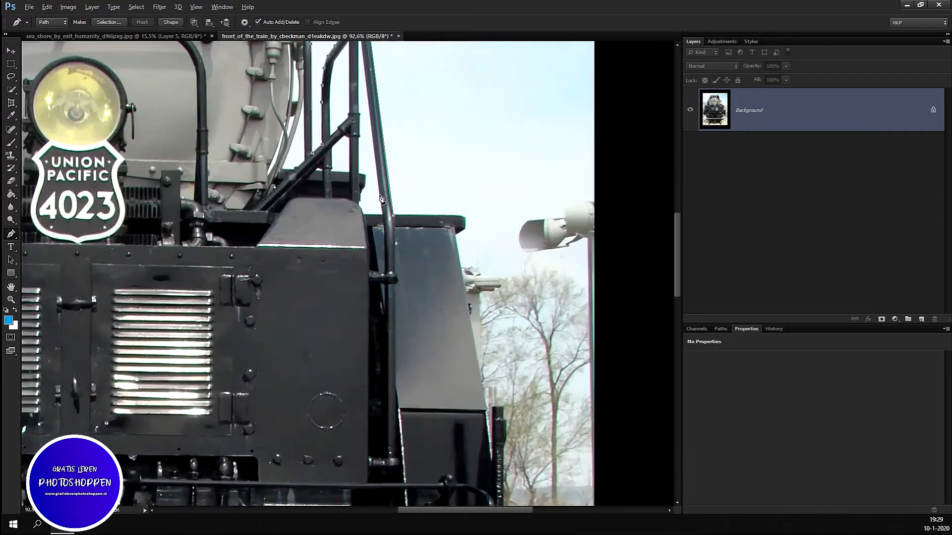
scroll(431, 236, "up", 1)
scroll(431, 236, "up", 1)
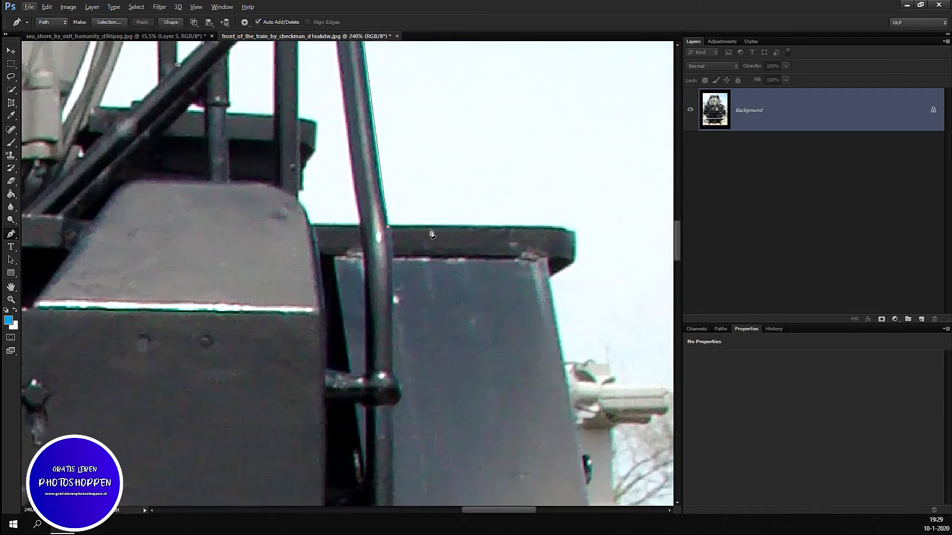
left_click(390, 226)
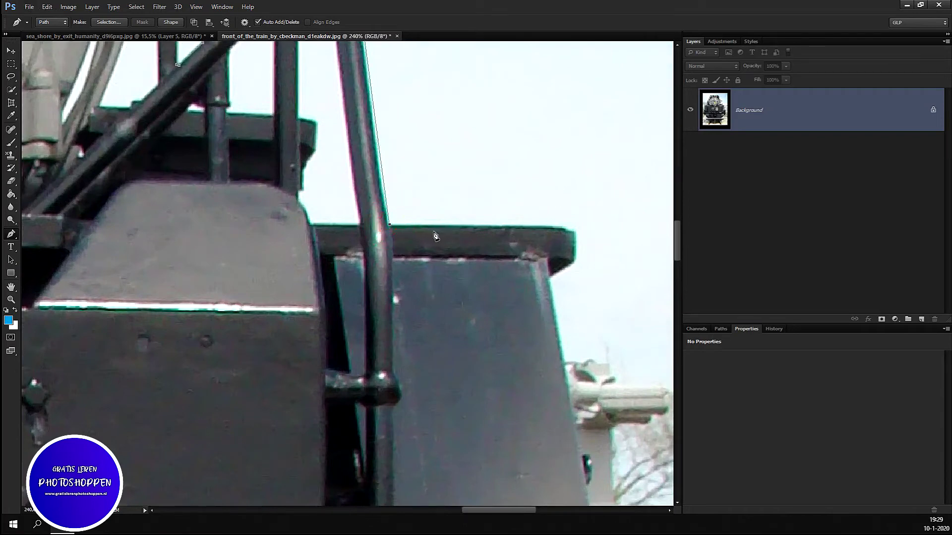
left_click(452, 226)
left_click(532, 226)
left_click(570, 230)
left_click(574, 261)
- Add an outline anchor on the locomotive's right side below the roof
scroll(587, 303, "down", 2)
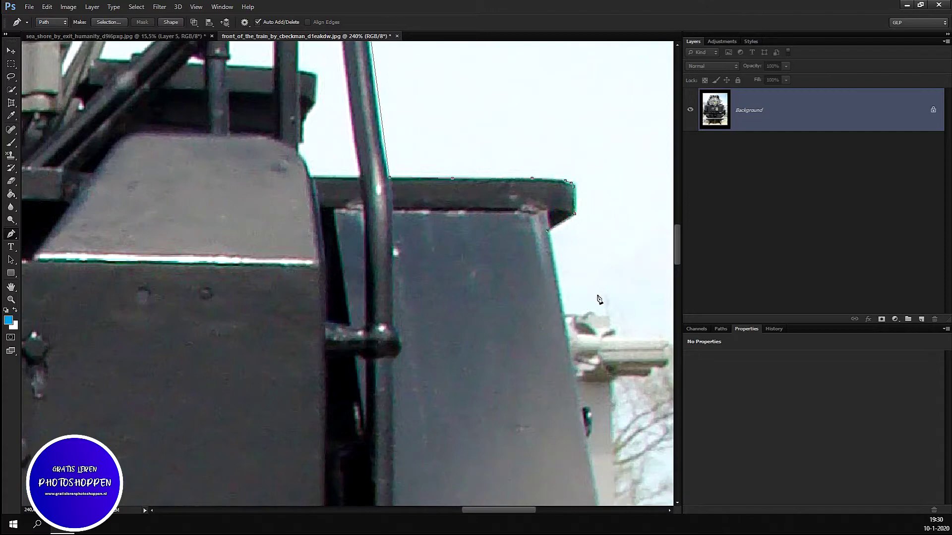
scroll(587, 303, "down", 2)
scroll(590, 305, "down", 2)
scroll(604, 312, "up", 3)
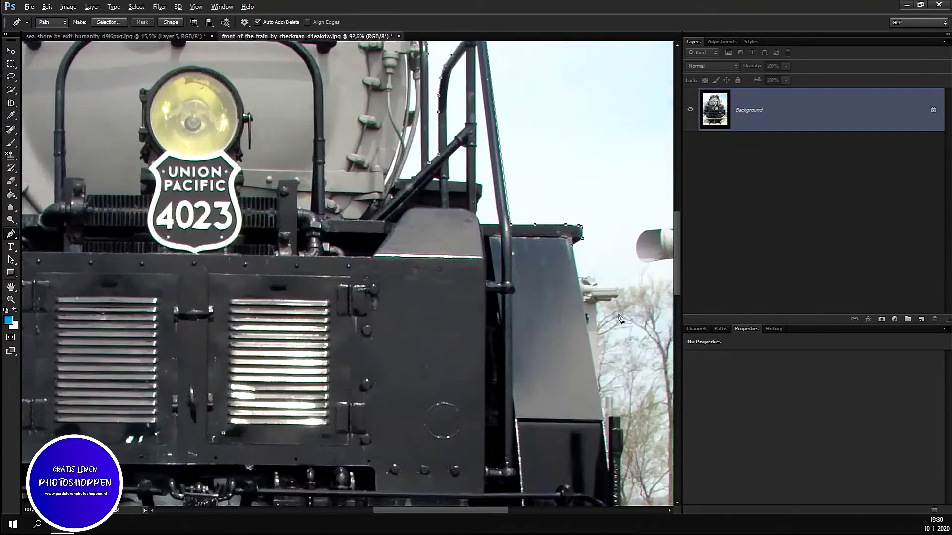
scroll(618, 319, "up", 1)
scroll(618, 319, "up", 1)
scroll(625, 321, "up", 1)
scroll(626, 358, "up", 1)
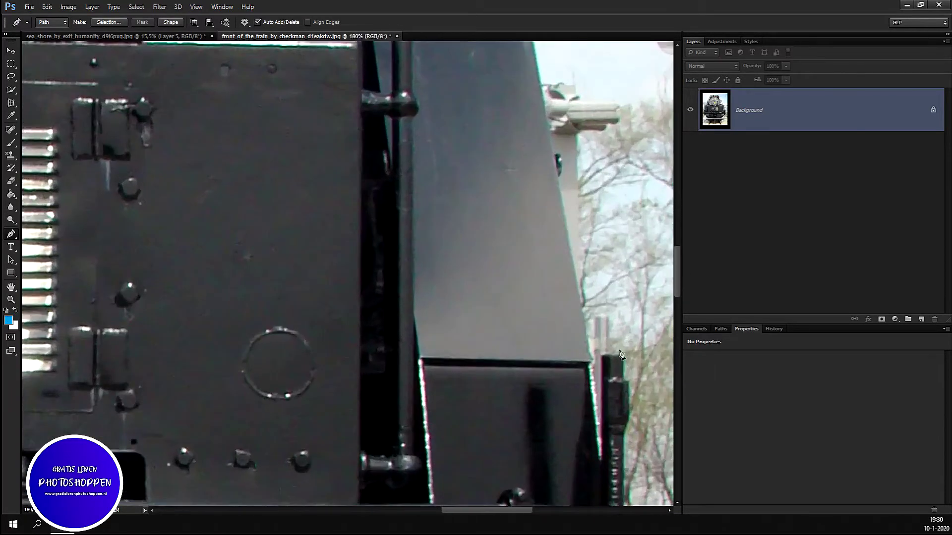
left_click(586, 352)
scroll(618, 221, "down", 2)
scroll(610, 226, "down", 3)
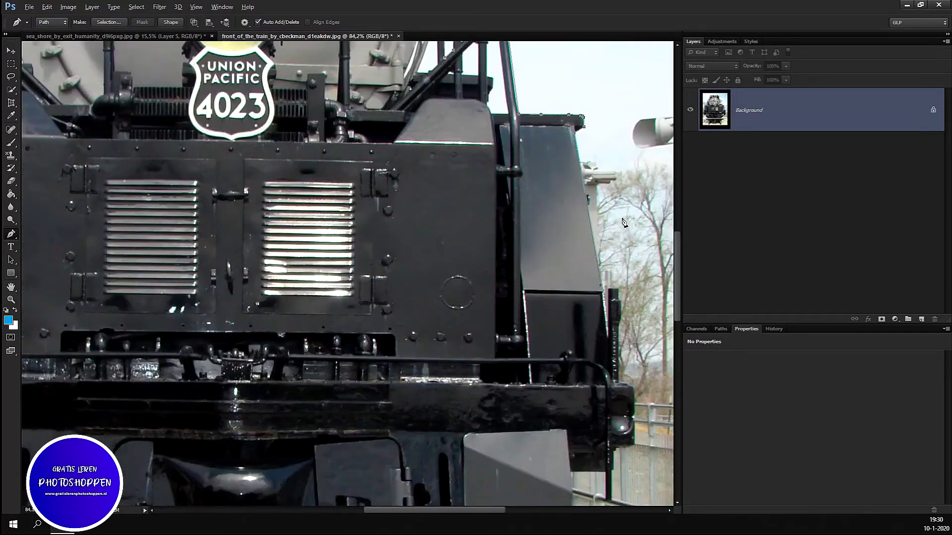
scroll(626, 232, "down", 2)
scroll(628, 234, "down", 1)
scroll(620, 233, "up", 2)
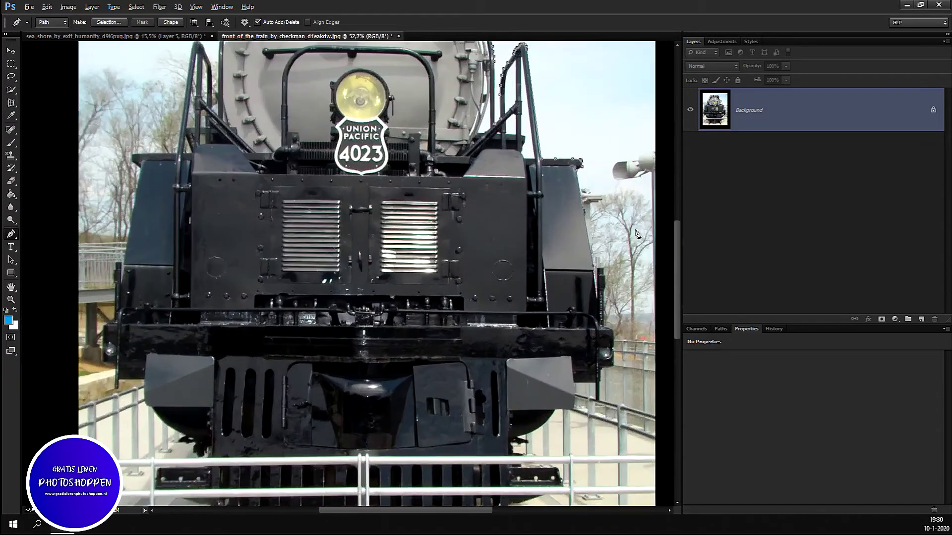
scroll(613, 232, "up", 2)
scroll(613, 232, "up", 1)
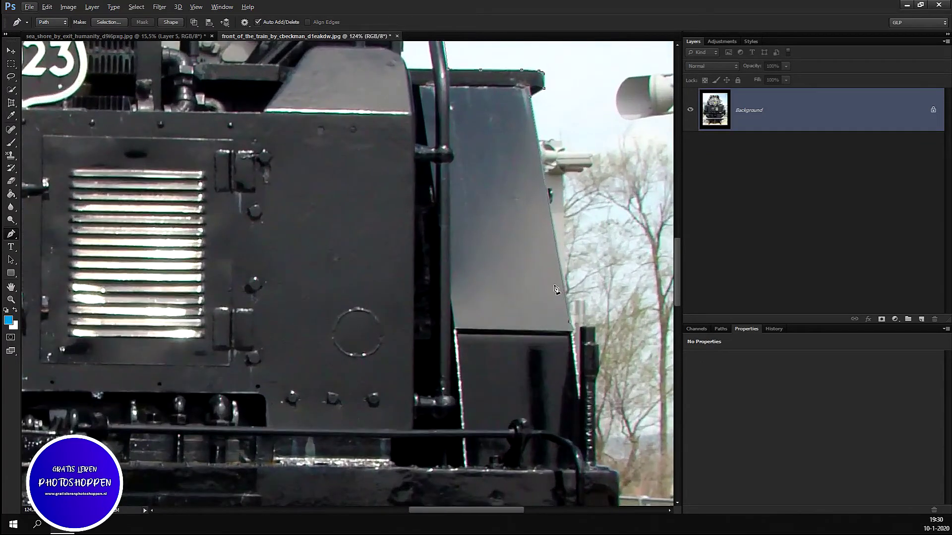
scroll(587, 256, "up", 1)
scroll(589, 278, "up", 1)
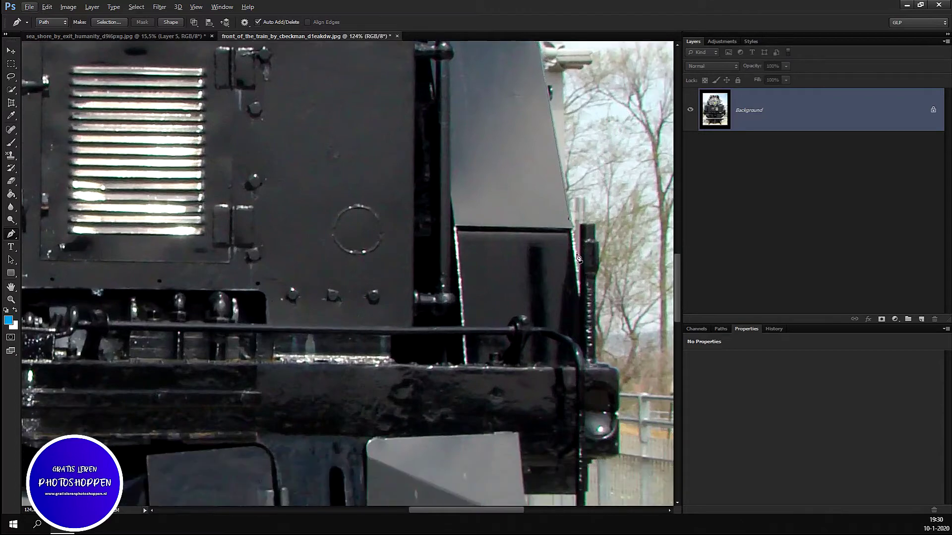
scroll(580, 261, "up", 1)
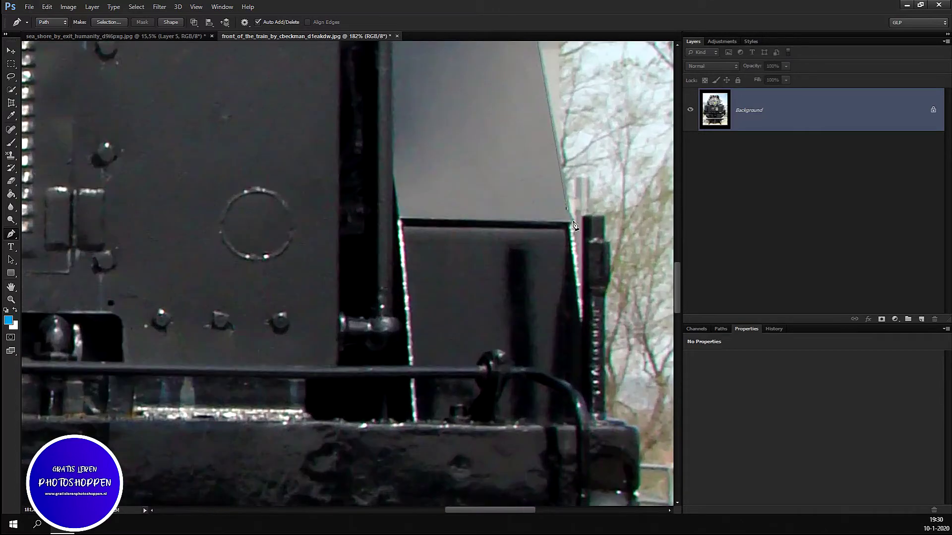
- Outline the side plate's corner and curved edge, undoing the misplaced anchors
left_click(571, 220)
left_click(570, 227)
left_click_drag(581, 323, 583, 305)
left_click(584, 218)
left_click(594, 218)
left_click(603, 219)
scroll(607, 218, "up", 3)
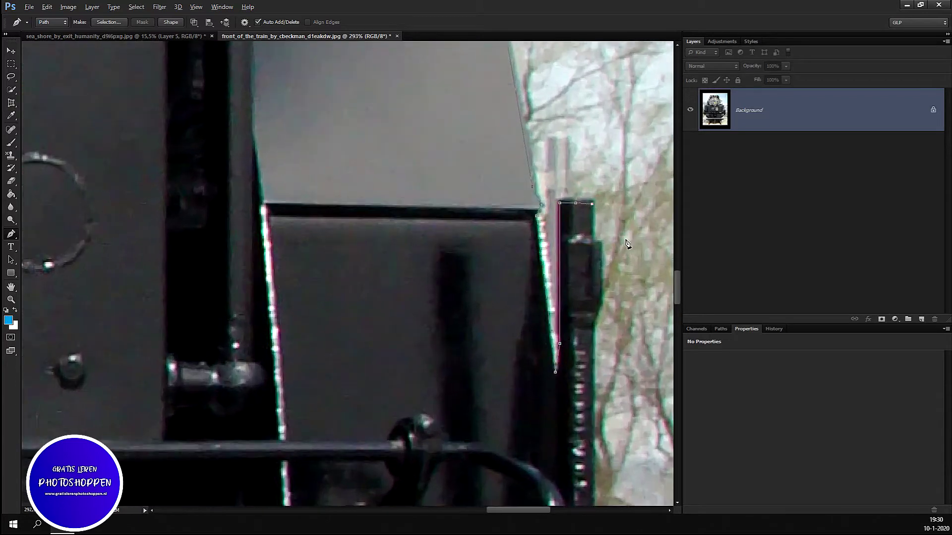
key("ctrl+alt+z")
key("ctrl+alt+z")
- Trace the outline from the dark post's top corner, around its bulge, down to its bottom
left_click(574, 201)
left_click(585, 201)
left_click(593, 201)
left_click(591, 239)
left_click(601, 242)
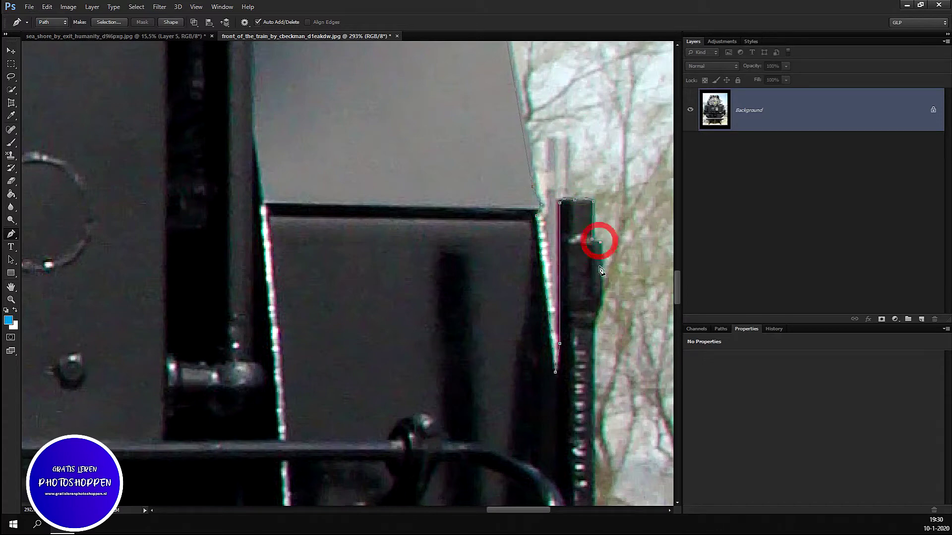
left_click(601, 304)
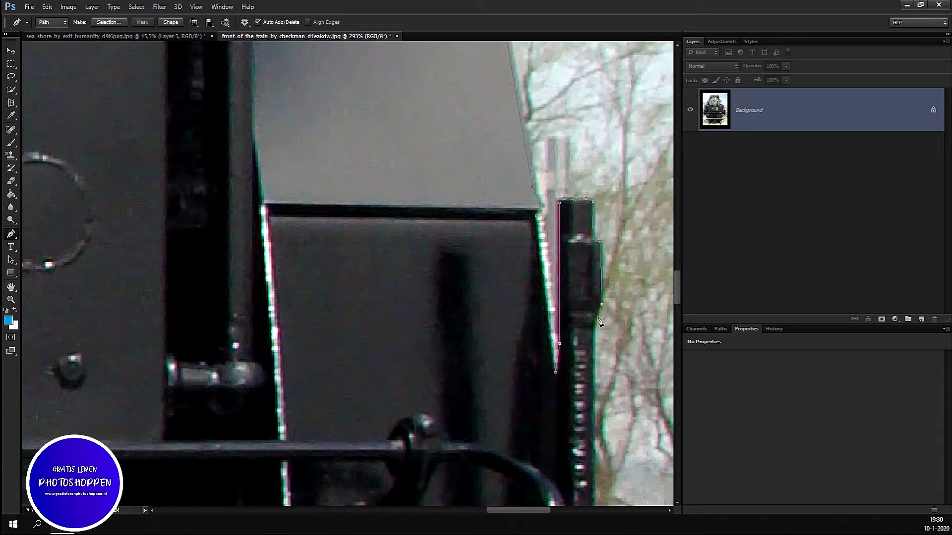
left_click(594, 319)
scroll(630, 277, "down", 3)
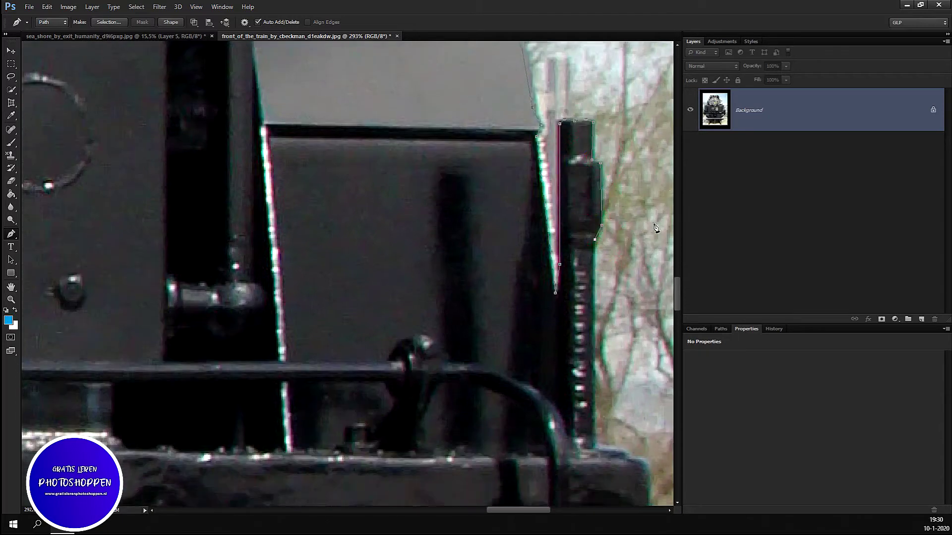
scroll(629, 181, "down", 1)
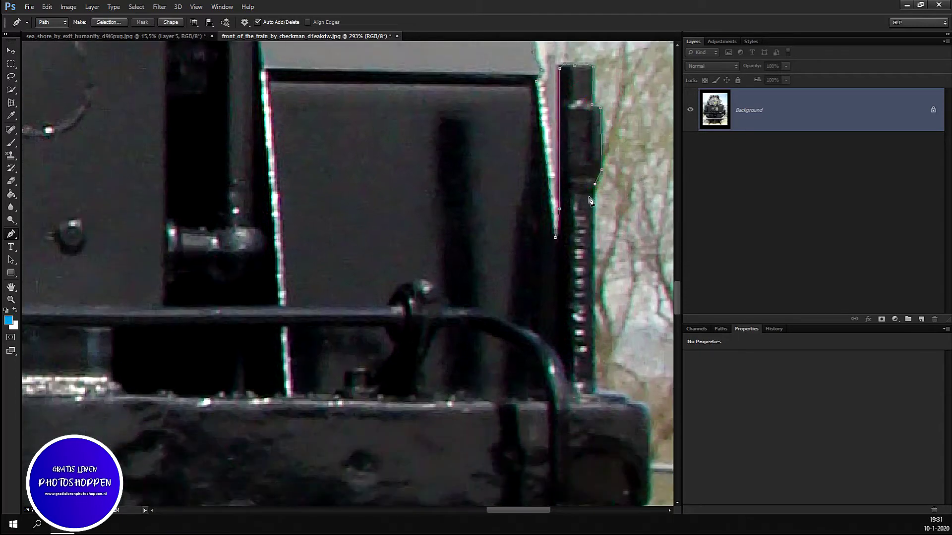
left_click(594, 200)
left_click(593, 385)
- Follow the buffer beam's top edge to the right and round its top-right corner
left_click(604, 387)
left_click(601, 388)
left_click(614, 393)
left_click(629, 395)
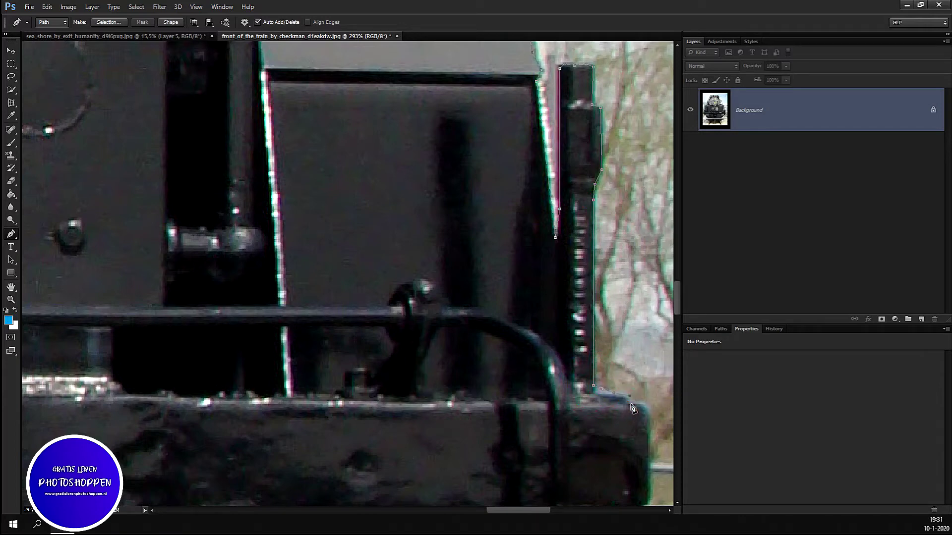
left_click(639, 403)
left_click(647, 407)
left_click(651, 423)
- Trace down the buffer beam's right end, around the lamp, and left along its bottom
scroll(623, 300, "down", 2, "alt")
scroll(623, 299, "down", 3, "alt")
scroll(623, 299, "down", 1, "alt")
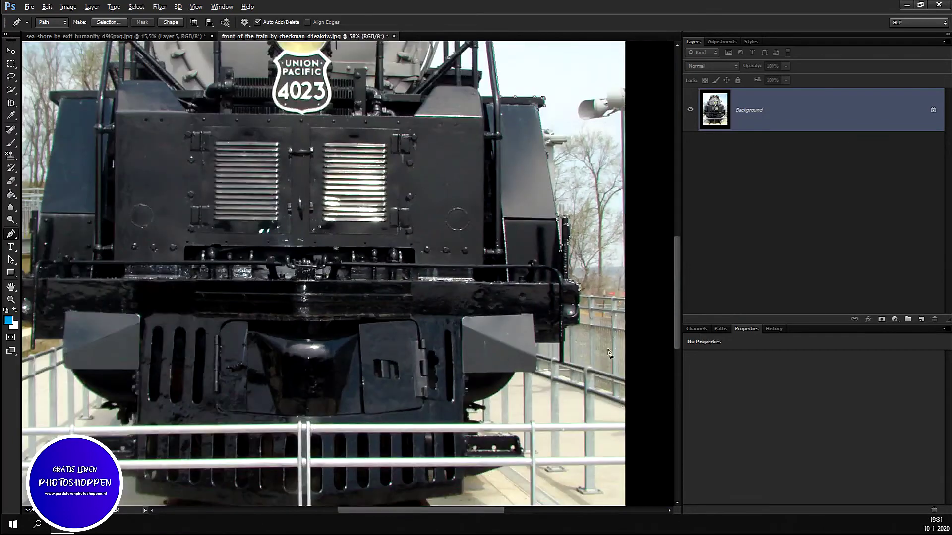
scroll(611, 347, "down", 2, "alt")
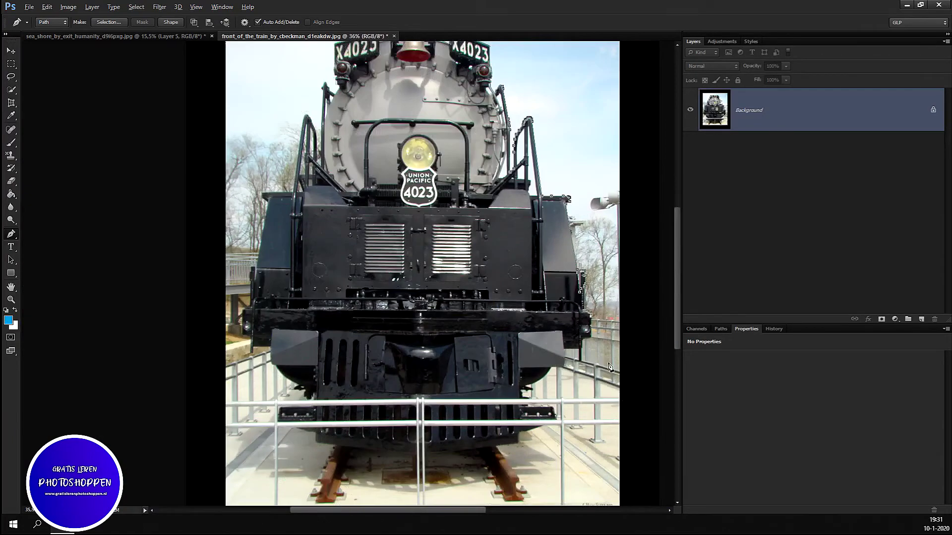
scroll(611, 371, "up", 2, "alt")
scroll(585, 339, "up", 2, "alt")
scroll(584, 338, "up", 2, "alt")
scroll(592, 308, "up", 4, "alt")
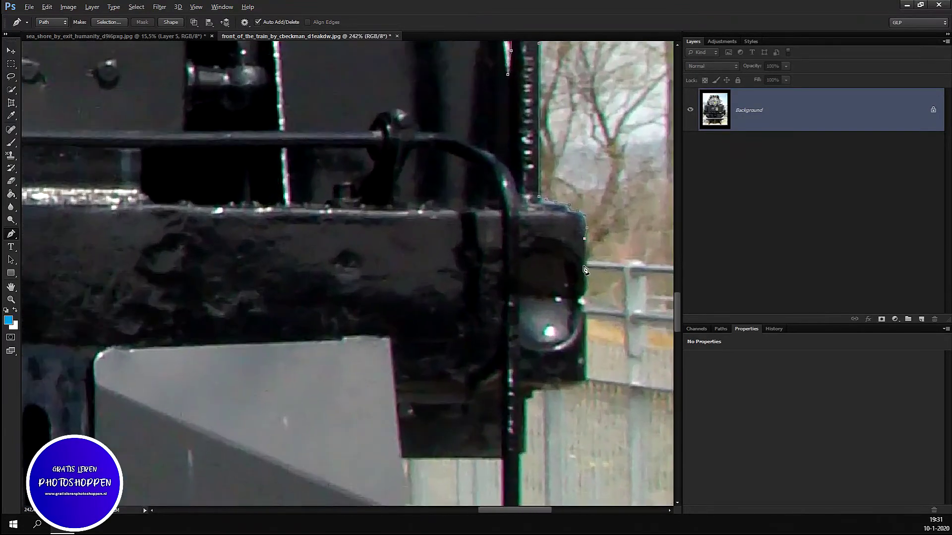
left_click(585, 292)
left_click(577, 299)
left_click(580, 308)
left_click(584, 315)
left_click(584, 380)
left_click(525, 383)
- Outline around the thin vertical bar, redoing a misplaced anchor, and run left under the beam
left_click(524, 451)
scroll(519, 456, "down", 3)
scroll(519, 457, "down", 3)
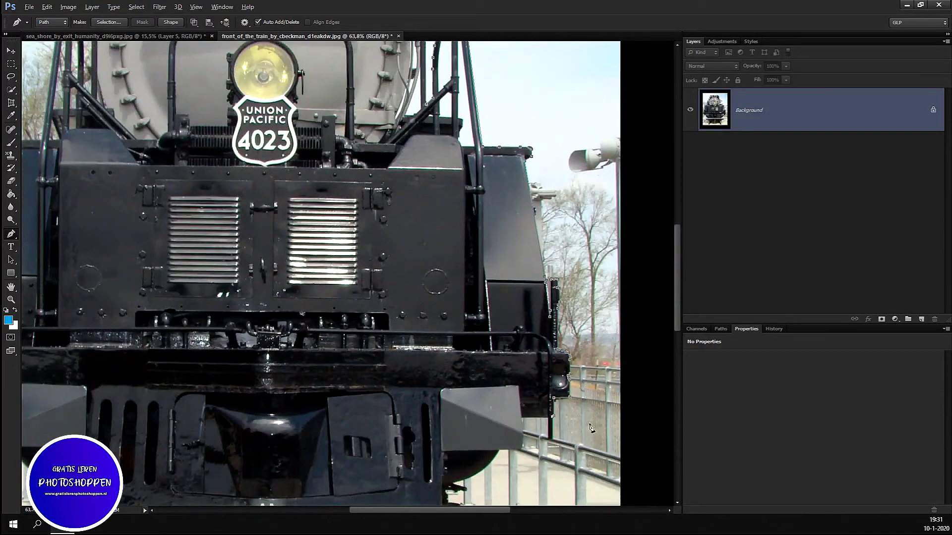
scroll(570, 434, "up", 3)
scroll(570, 434, "up", 3)
scroll(570, 404, "up", 2)
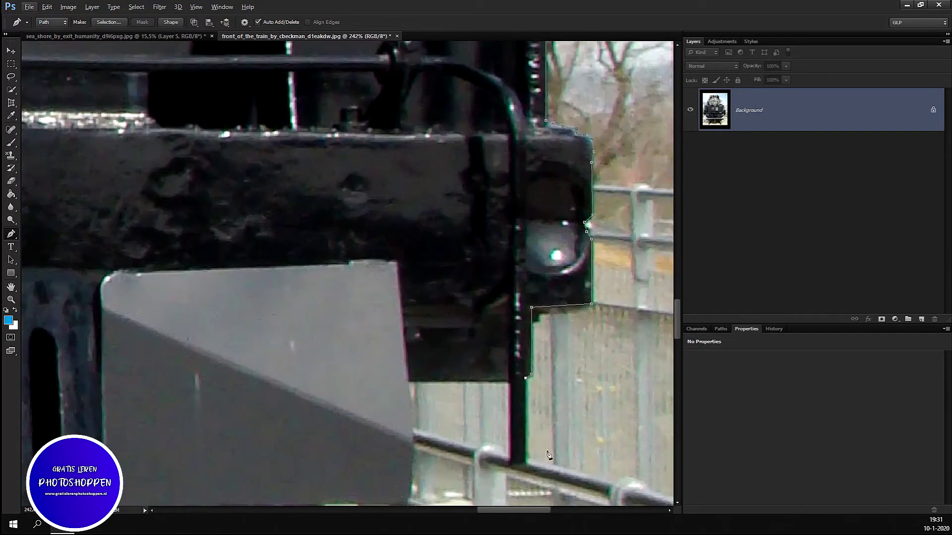
left_click(524, 463)
left_click(508, 464)
left_click(511, 384)
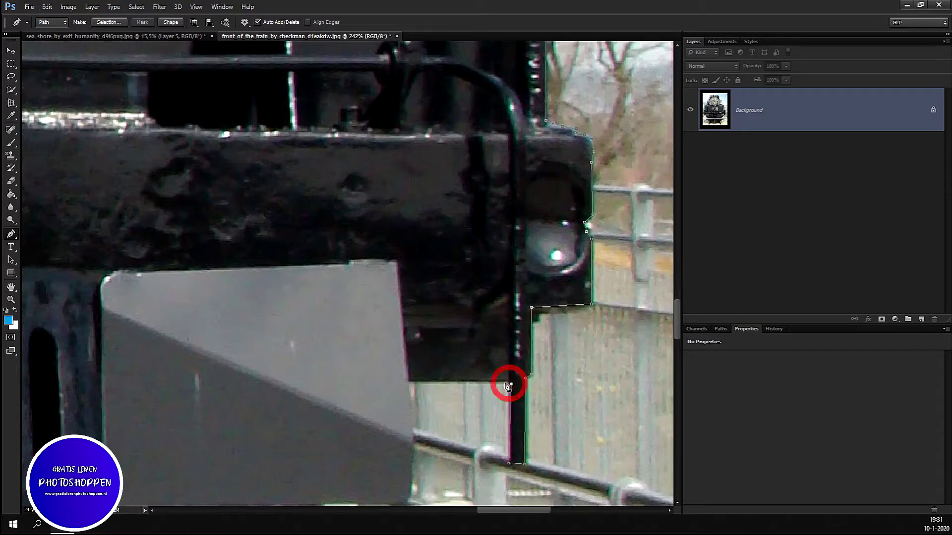
key("ctrl+z")
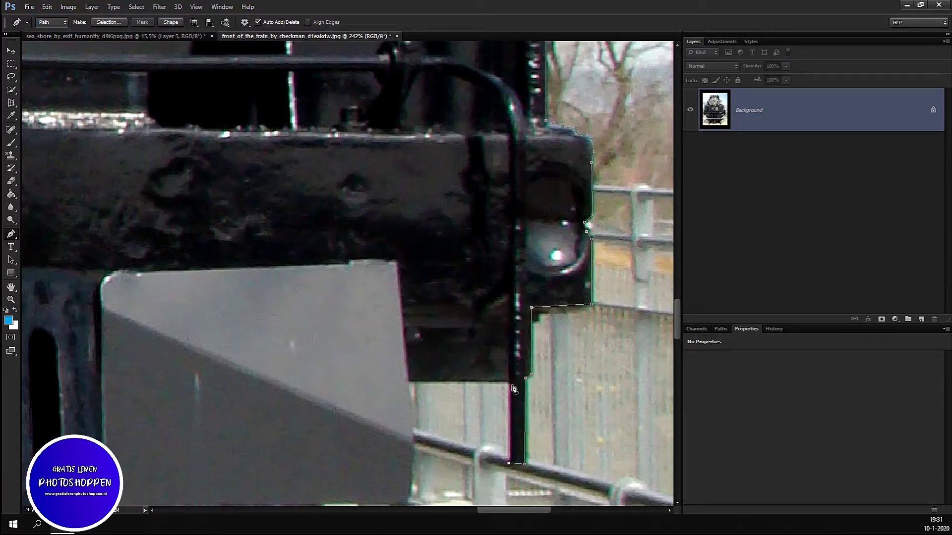
left_click(510, 382)
left_click(409, 382)
- Trace from the grey plate's top corner down its right edge to the lower right
left_click(398, 263)
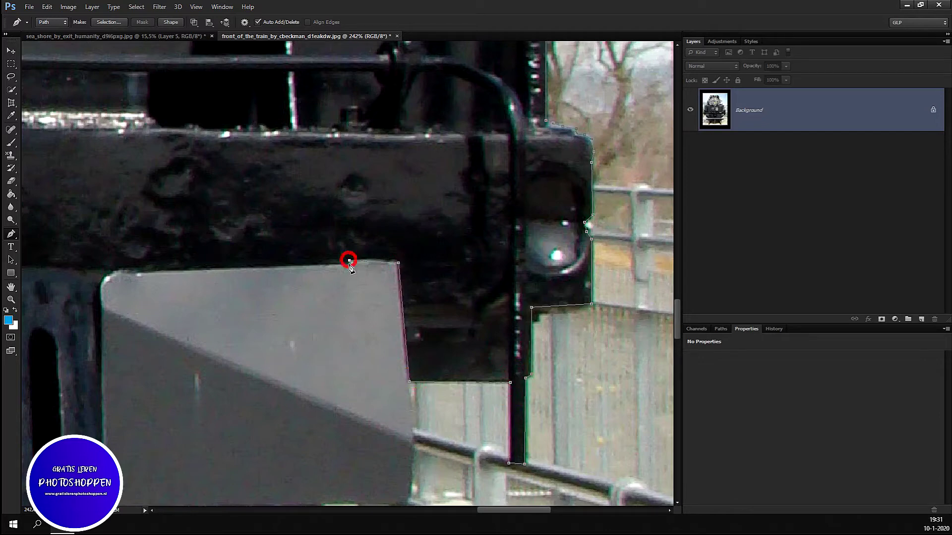
scroll(509, 333, "down", 2)
scroll(510, 333, "down", 2)
key("alt")
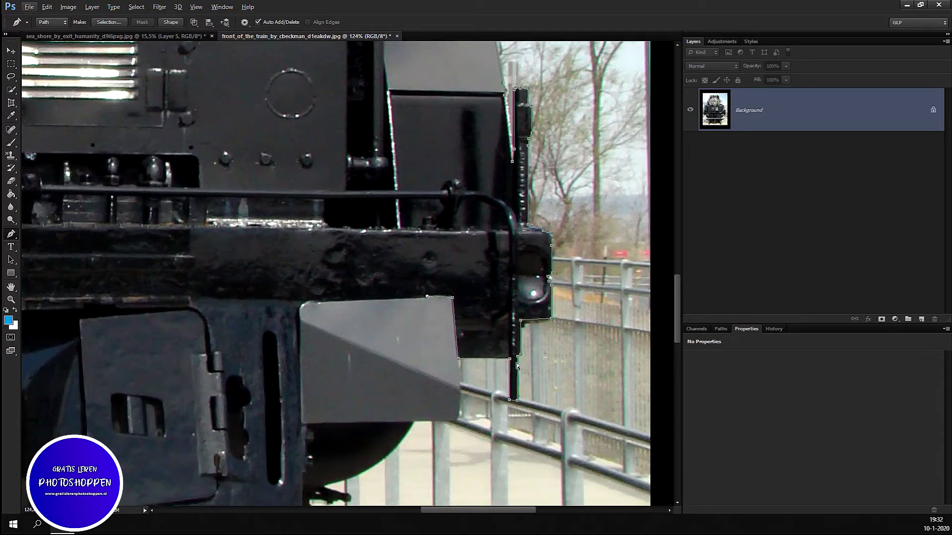
scroll(515, 363, "up", 2)
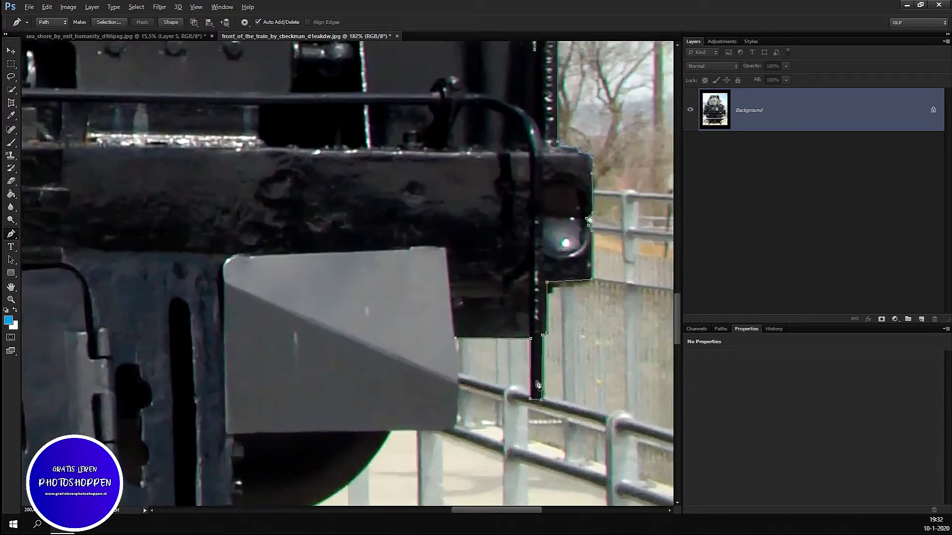
scroll(516, 362, "up", 2)
key("alt")
left_click(405, 323)
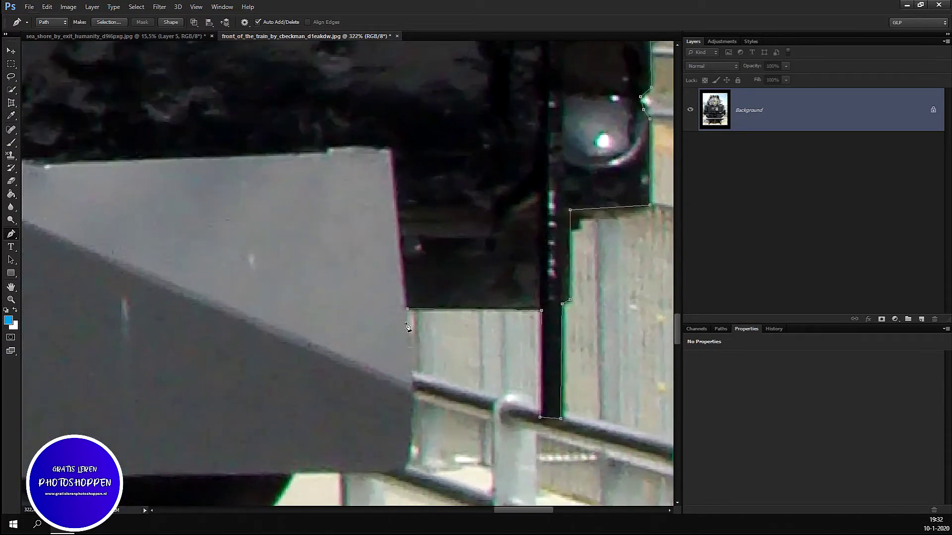
left_click(412, 363)
left_click(412, 402)
left_click(409, 444)
left_click(405, 470)
scroll(464, 417, "down", 1)
scroll(484, 415, "down", 3)
scroll(495, 421, "down", 2)
scroll(486, 407, "up", 3)
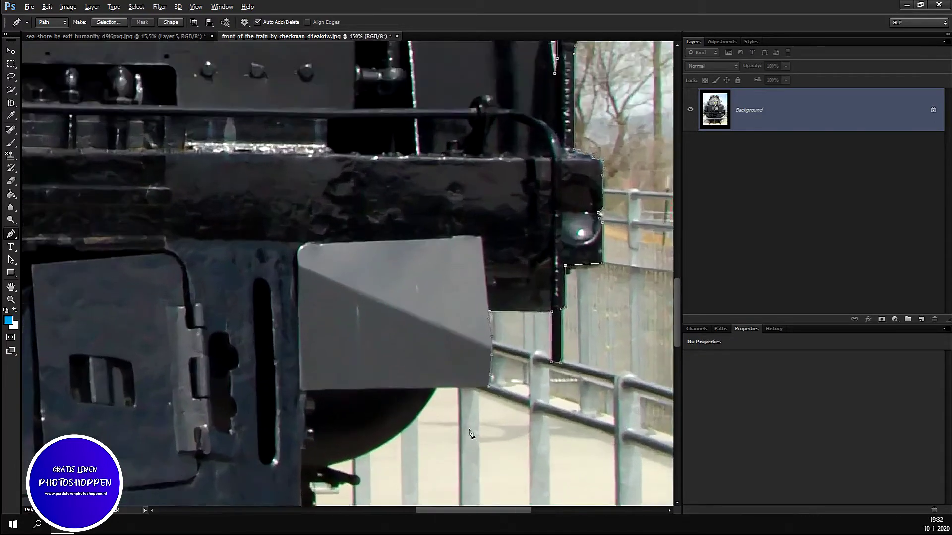
- Trace along the grey plate's bottom edge and follow the wheel's curve below it
scroll(479, 399, "up", 3)
key("alt")
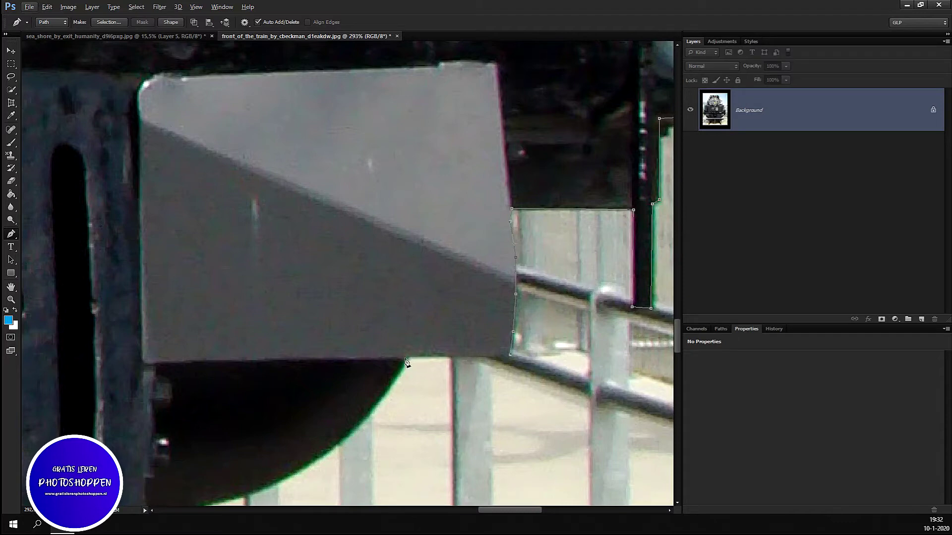
left_click(406, 358)
left_click(379, 399)
left_click(355, 424)
left_click(330, 447)
left_click(297, 466)
scroll(297, 468, "down", 3)
scroll(317, 470, "down", 3)
scroll(337, 470, "down", 2)
scroll(350, 471, "down", 1)
scroll(350, 471, "up", 2)
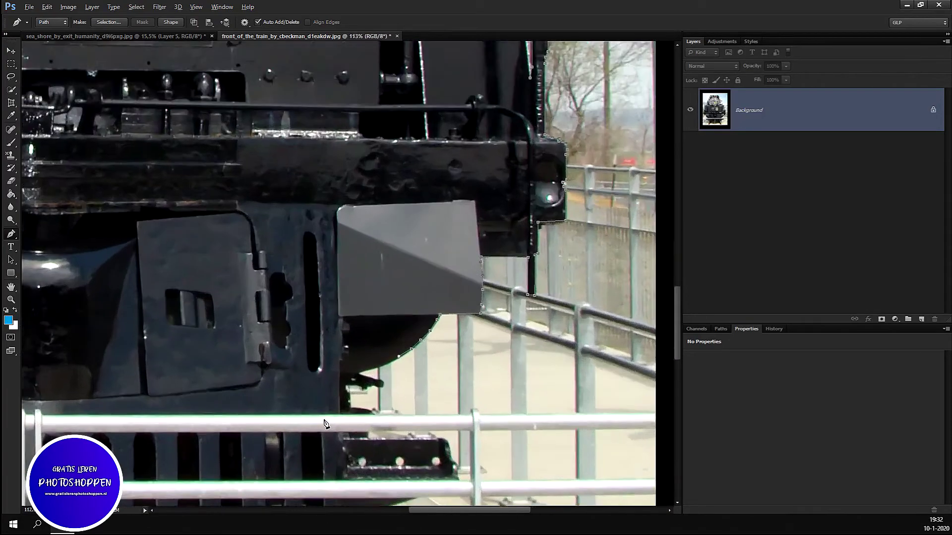
scroll(327, 421, "up", 2)
scroll(347, 357, "up", 2)
- Outline the bumper's curved underside and around the small bracket to its inner corner
left_click(397, 320)
left_click(376, 330)
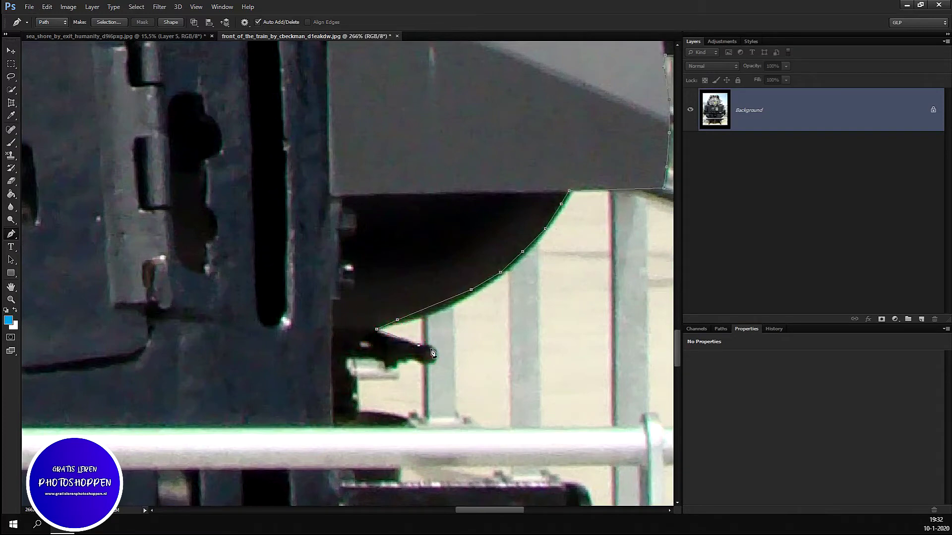
left_click(380, 336)
left_click(417, 345)
left_click(437, 354)
left_click_drag(436, 363, 426, 368)
left_click(414, 357)
left_click(393, 366)
left_click(387, 366)
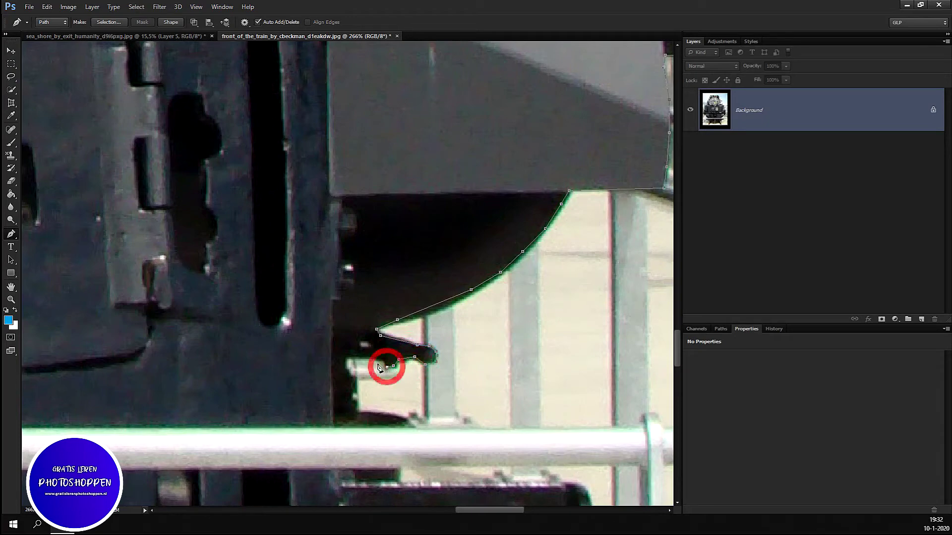
left_click(382, 360)
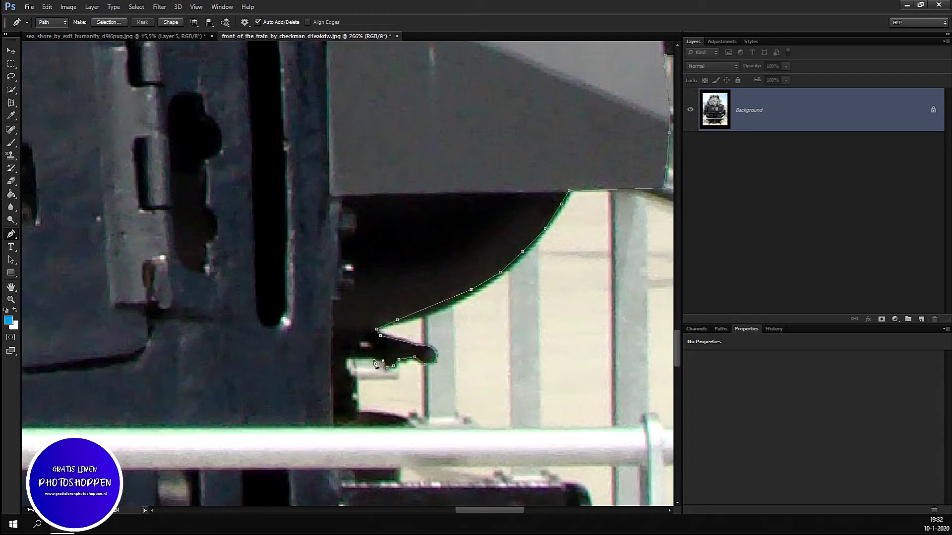
left_click(345, 357)
- Run the outline down the frame edge to the railing and along the railing top
left_click(349, 374)
left_click(353, 408)
scroll(430, 376, "down", 1)
scroll(429, 375, "down", 1)
scroll(394, 400, "up", 2)
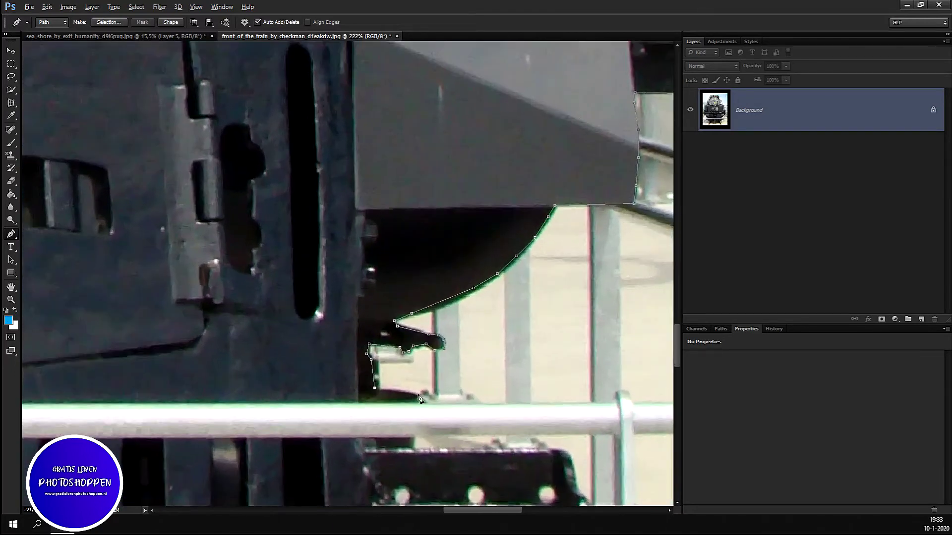
left_click(394, 391)
left_click(420, 401)
scroll(421, 401, "down", 3)
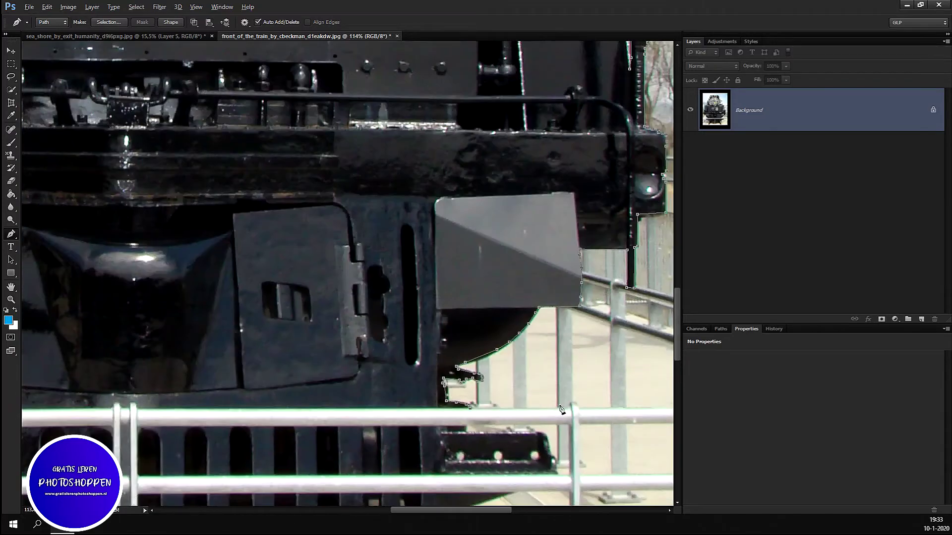
- Extend the path straight along the top railing bar across the front
scroll(562, 392, "down", 3)
scroll(198, 420, "up", 2)
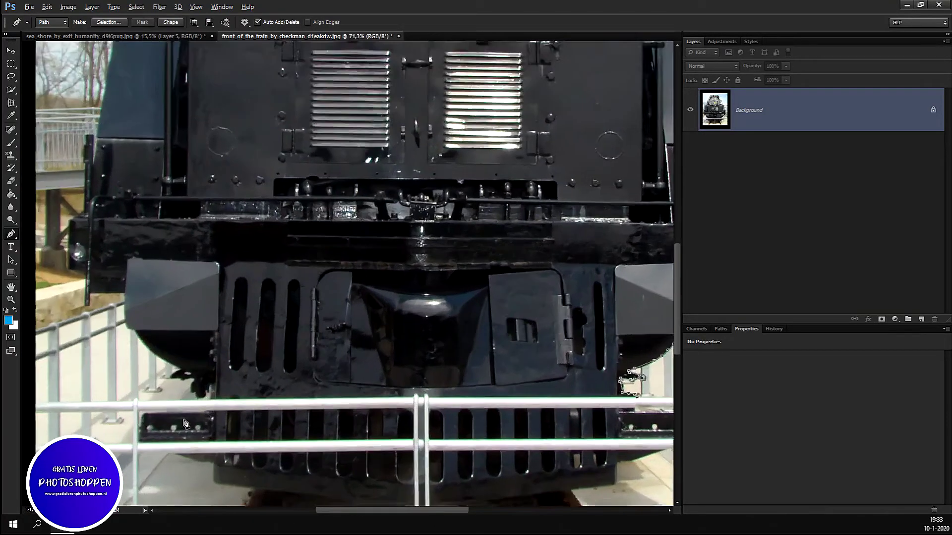
scroll(213, 420, "up", 2)
scroll(217, 418, "up", 1)
scroll(229, 391, "down", 1)
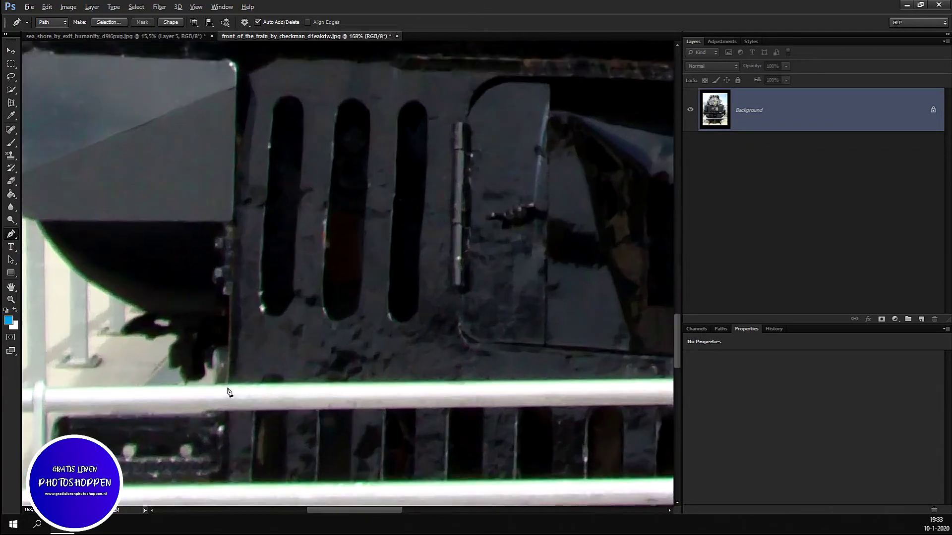
scroll(381, 422, "down", 1)
scroll(322, 406, "down", 1)
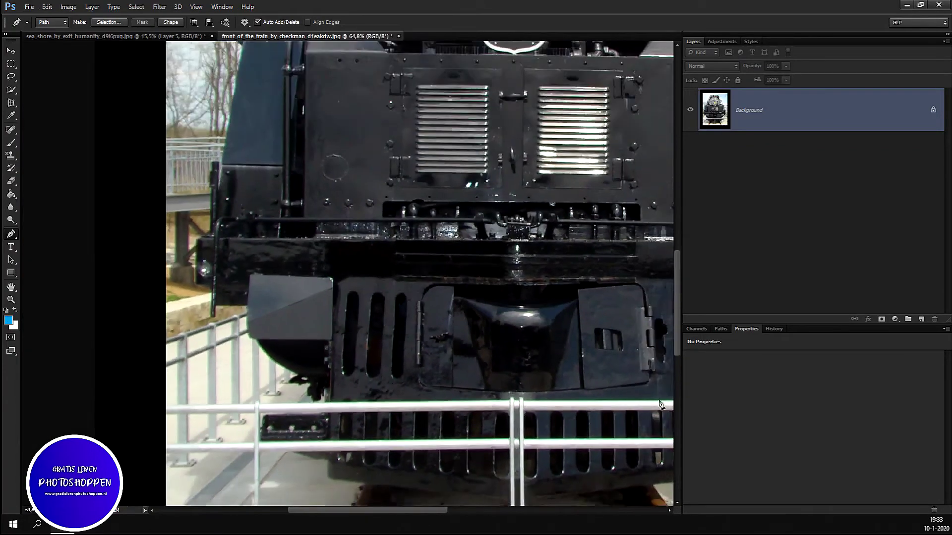
scroll(654, 407, "down", 1)
scroll(644, 402, "down", 1)
scroll(645, 431, "down", 1)
scroll(545, 416, "up", 1)
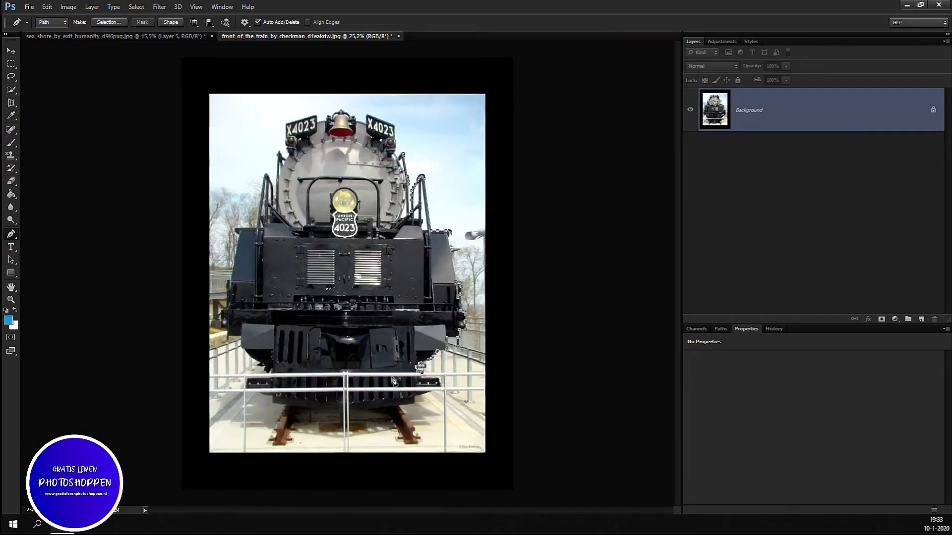
scroll(397, 377, "up", 2)
scroll(371, 367, "up", 1)
scroll(370, 368, "up", 1)
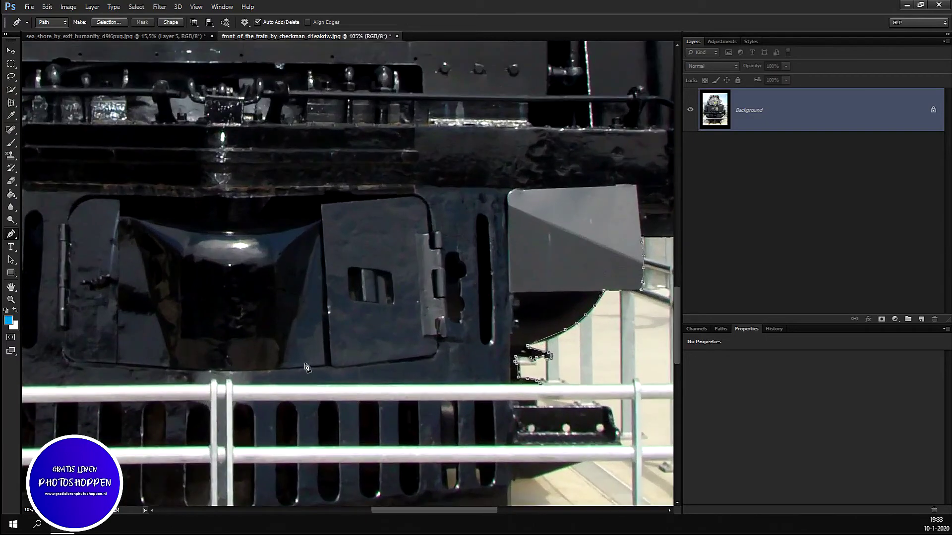
left_click(247, 382)
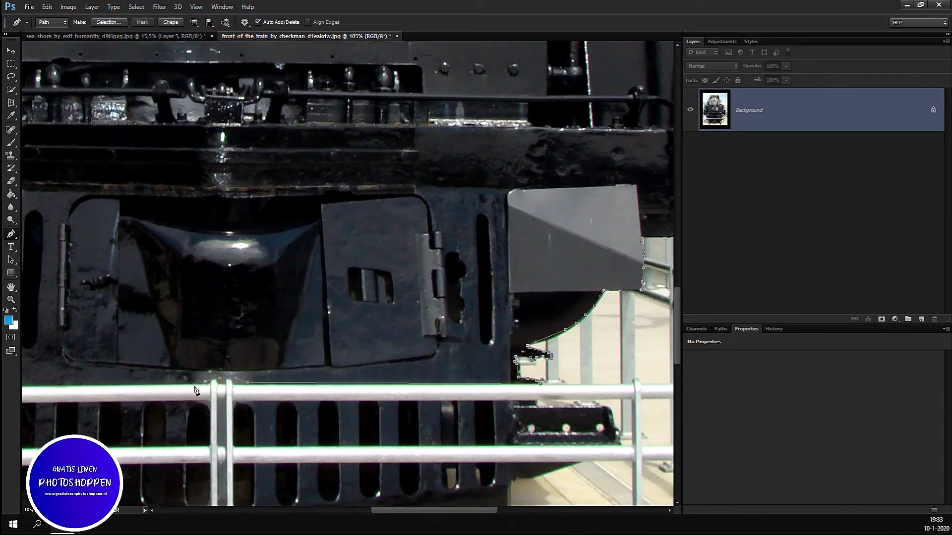
- Anchor the path where the railing meets the left bumper, then run it up the grille's left edge
scroll(195, 388, "down", 5)
scroll(57, 415, "down", 1)
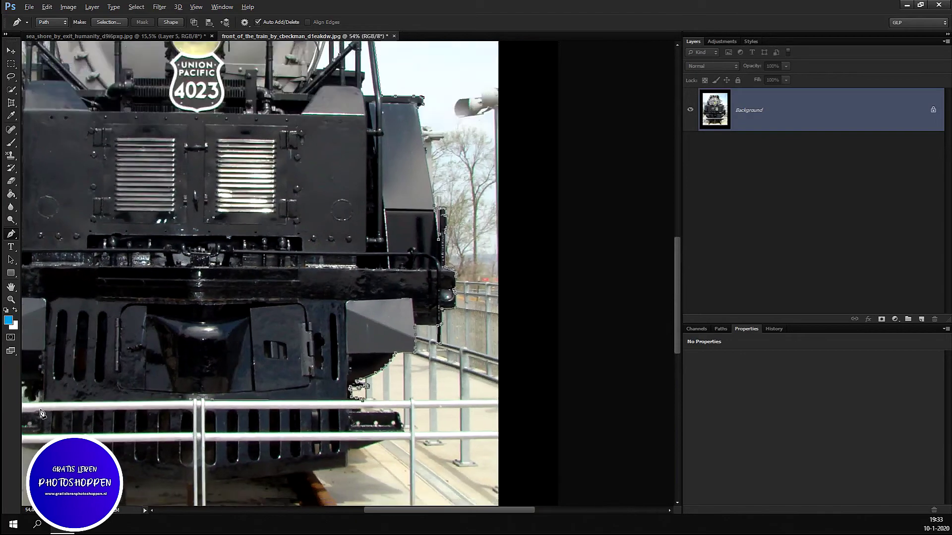
scroll(52, 412, "up", 4)
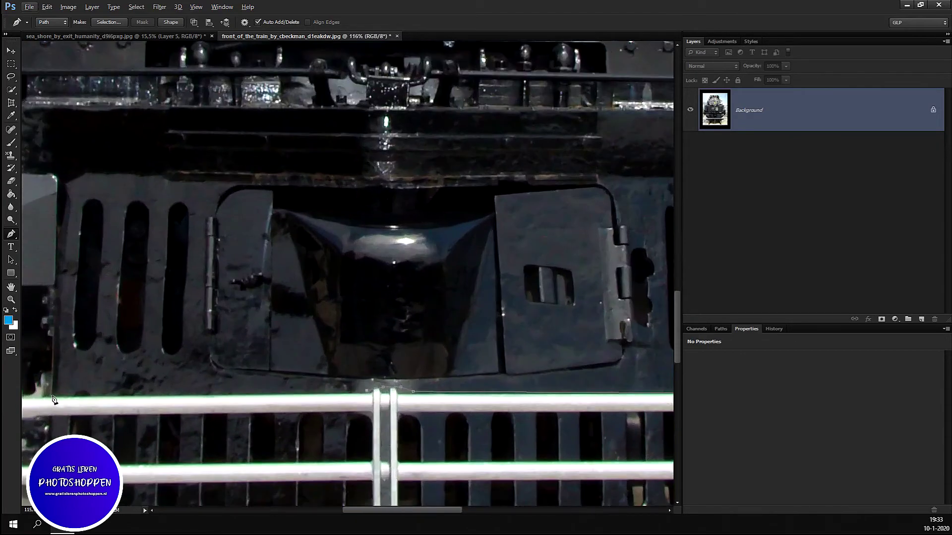
scroll(54, 400, "down", 3)
scroll(426, 389, "down", 3)
key("alt")
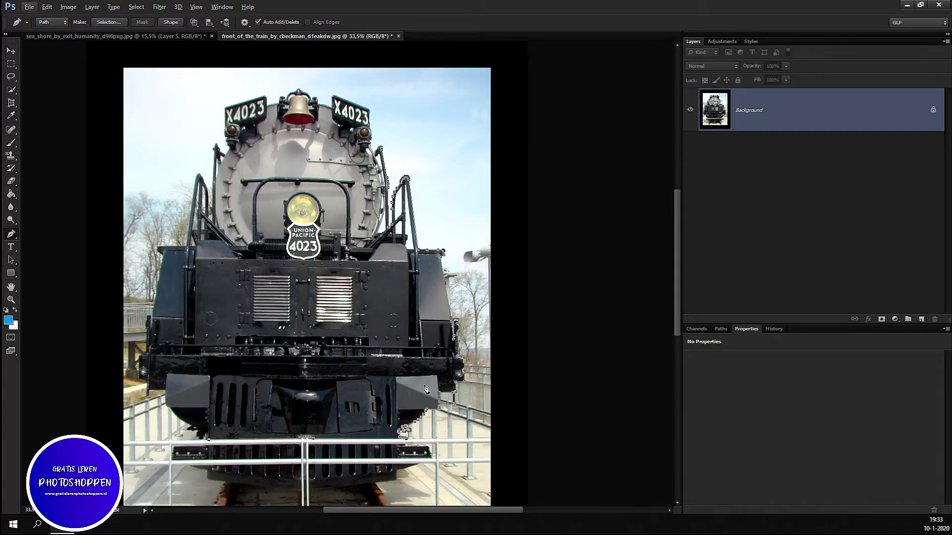
scroll(386, 379, "up", 2)
scroll(271, 276, "down", 2)
scroll(130, 345, "down", 2)
scroll(130, 346, "up", 2)
scroll(130, 346, "up", 2)
scroll(181, 336, "up", 1)
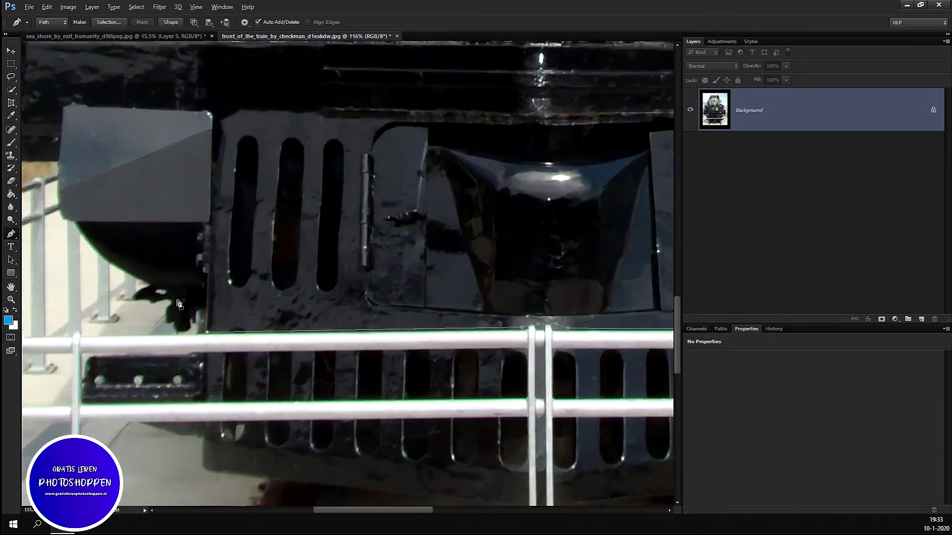
scroll(184, 337, "up", 2)
scroll(183, 337, "up", 1)
left_click(217, 339)
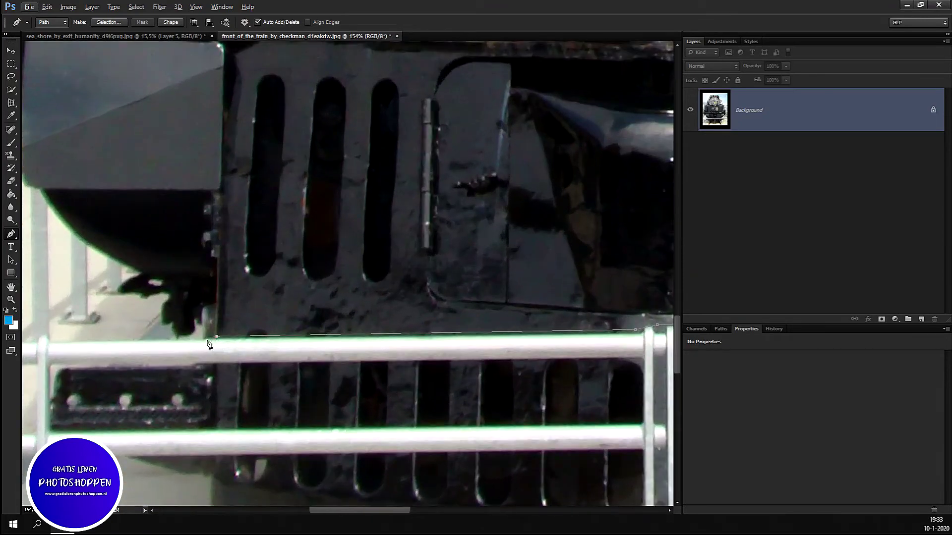
left_click(204, 338)
left_click(203, 307)
- Trace the jagged dark underside beneath the left bumper out to its lower-left tip
left_click(198, 317)
left_click(194, 318)
left_click(194, 330)
left_click(188, 335)
left_click(177, 336)
left_click(174, 322)
left_click(162, 325)
left_click(163, 304)
left_click(165, 297)
left_click(150, 297)
left_click(143, 296)
left_click(121, 288)
- Curve the path up the left bumper's rounded edge to its corner
left_click(142, 274)
scroll(150, 278, "down", 4)
scroll(188, 291, "up", 2)
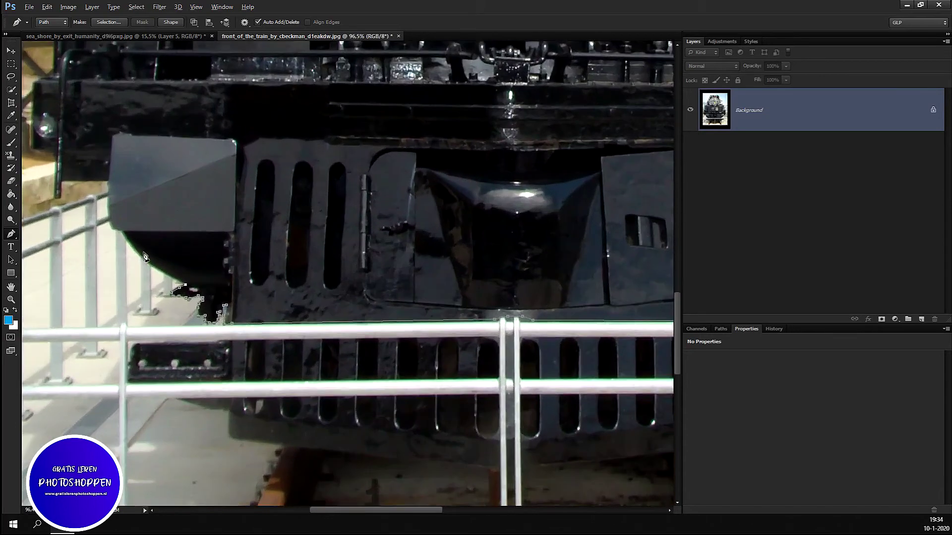
scroll(189, 291, "up", 2)
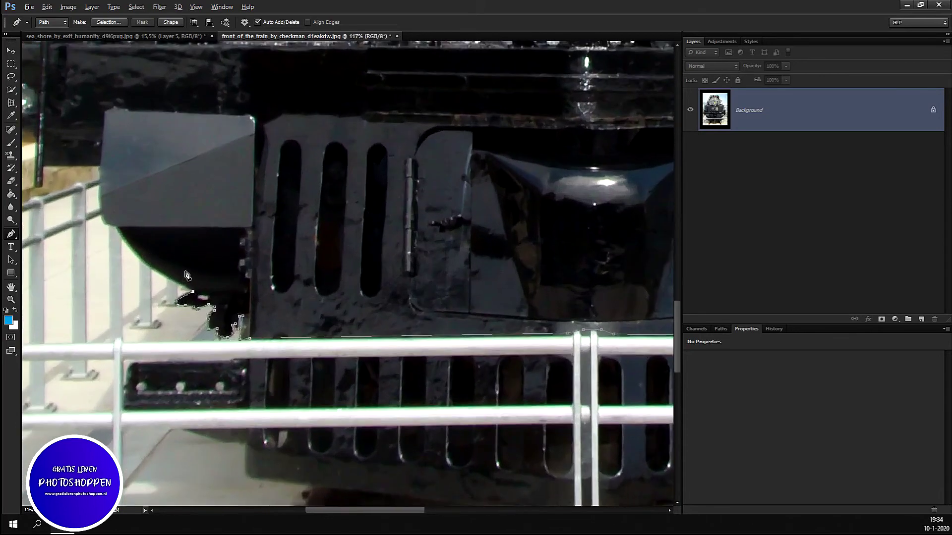
left_click(148, 264)
left_click(131, 247)
left_click(118, 227)
- Fit the whole locomotive photo in the window with Ctrl+0 and readjust the zoom
key("ctrl+0")
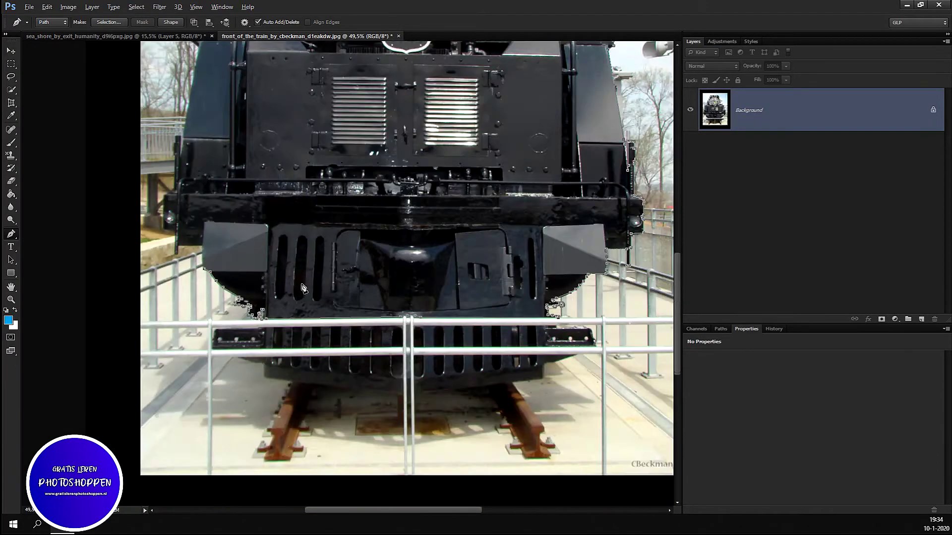
scroll(440, 163, "up", 3)
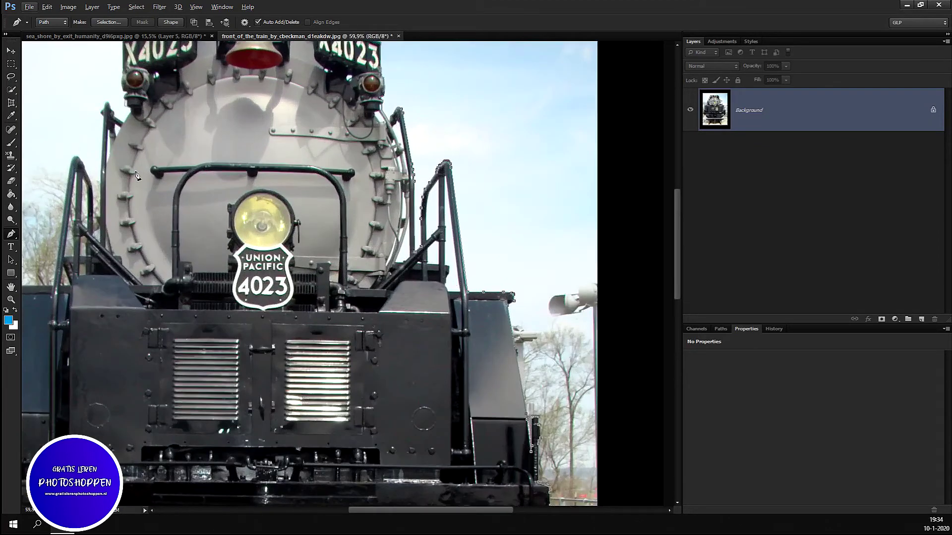
scroll(211, 272, "down", 3)
scroll(164, 442, "up", 2)
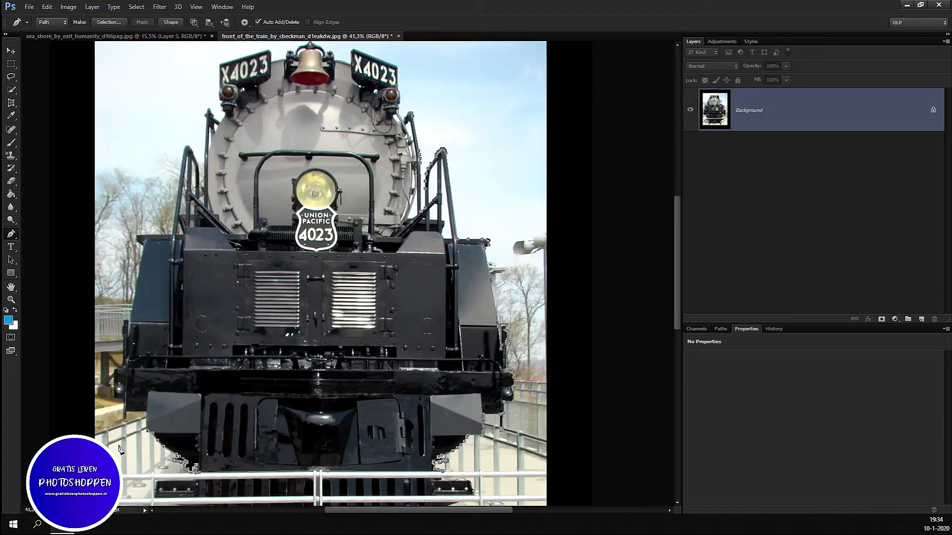
scroll(164, 442, "up", 3)
scroll(163, 443, "up", 2)
scroll(163, 442, "up", 2)
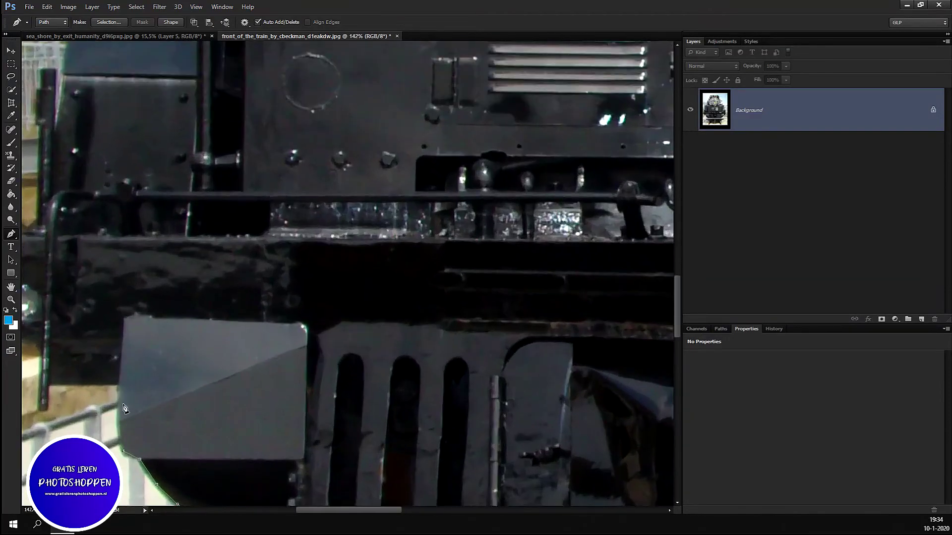
- Trace up the left bumper's side to its top corner, then extend left toward the side frame
left_click(124, 418)
left_click(119, 409)
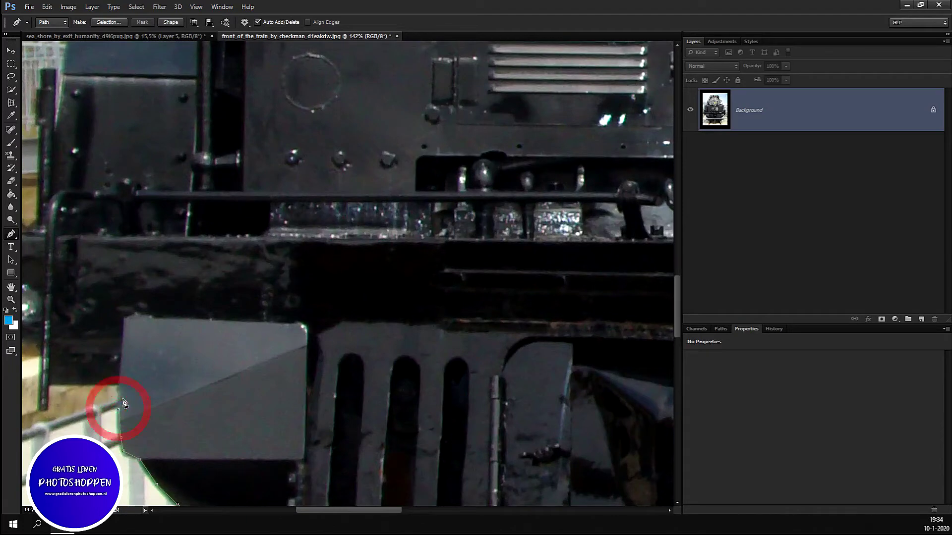
left_click(119, 386)
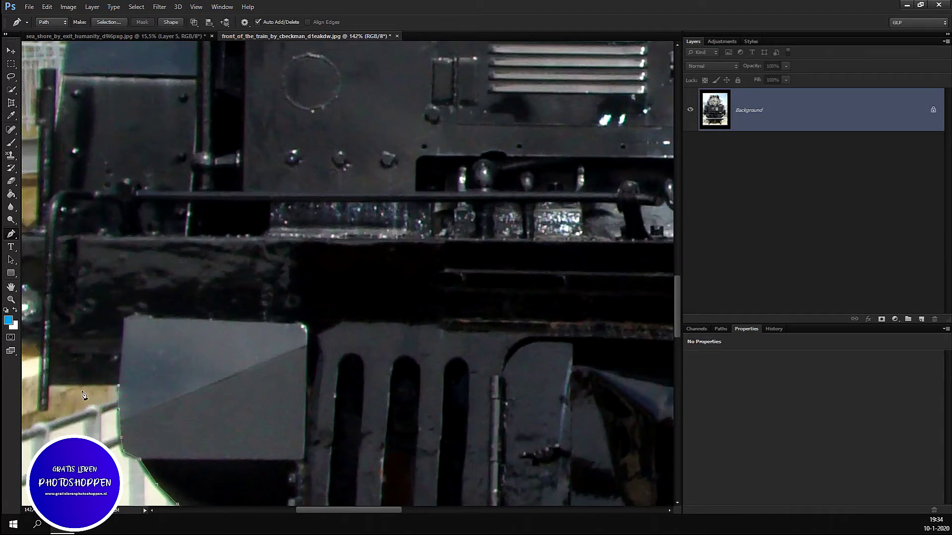
left_click(49, 386)
scroll(89, 396, "down", 3)
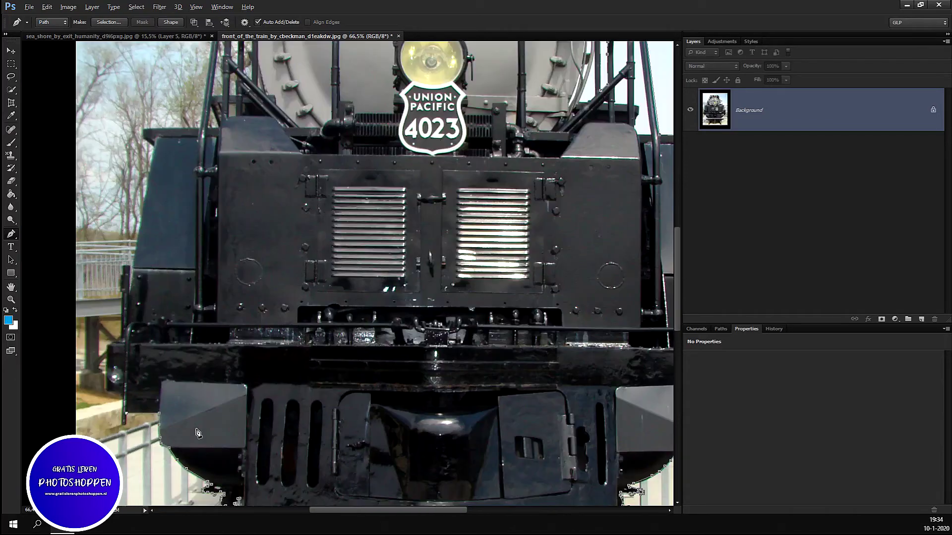
scroll(149, 387, "up", 3)
scroll(214, 382, "up", 2)
scroll(149, 381, "up", 1)
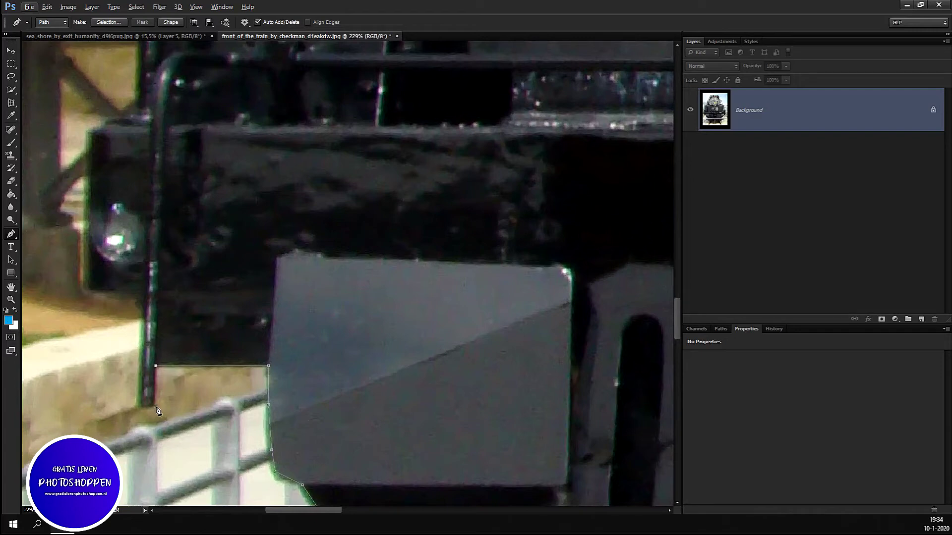
- Outline the vertical post's bottom, edge and top, then follow the frame's lower edge toward the side lamp
left_click(153, 407)
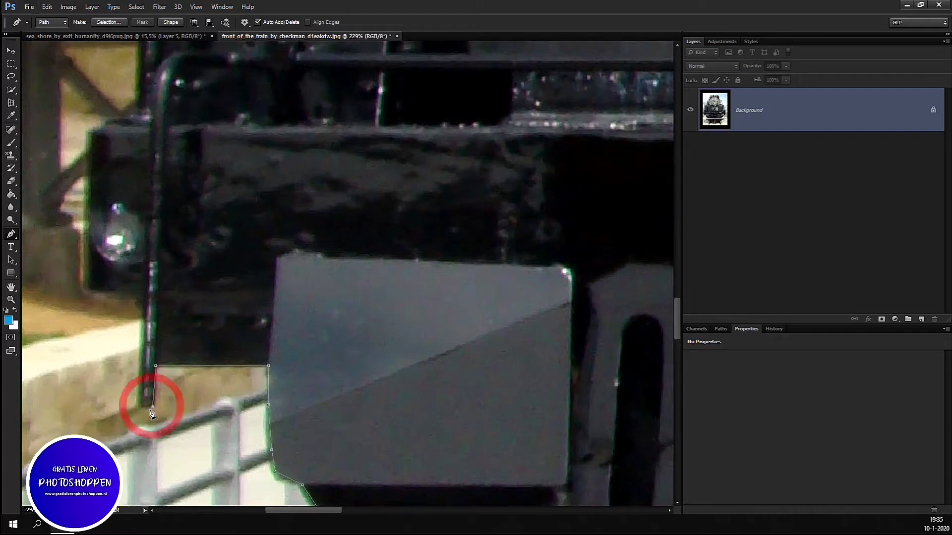
left_click(139, 409)
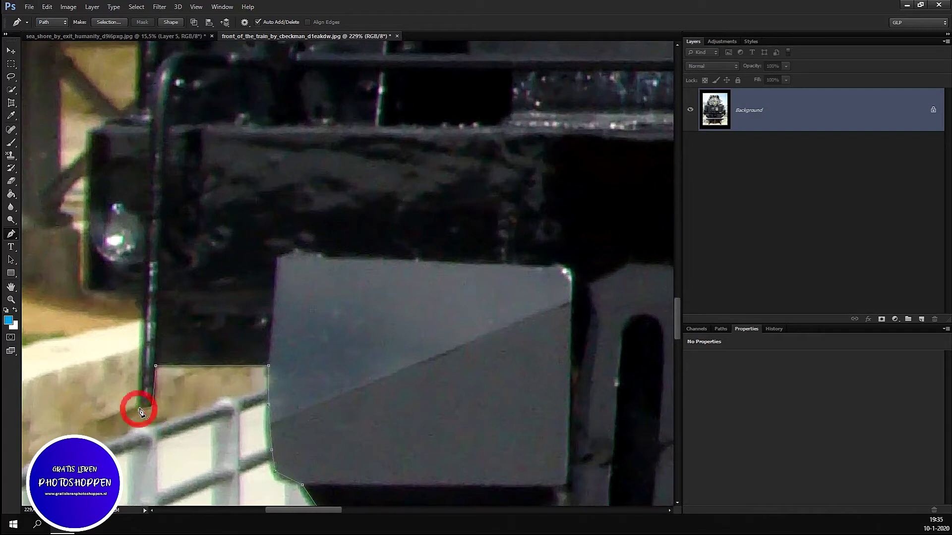
left_click(142, 301)
left_click(135, 299)
left_click(113, 301)
left_click(84, 295)
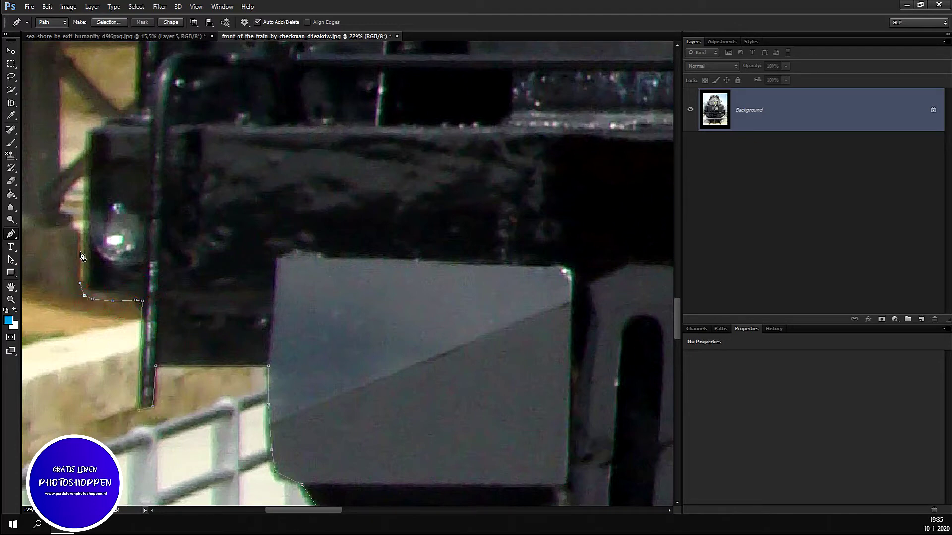
scroll(91, 247, "down", 3)
scroll(74, 223, "up", 1)
key("alt")
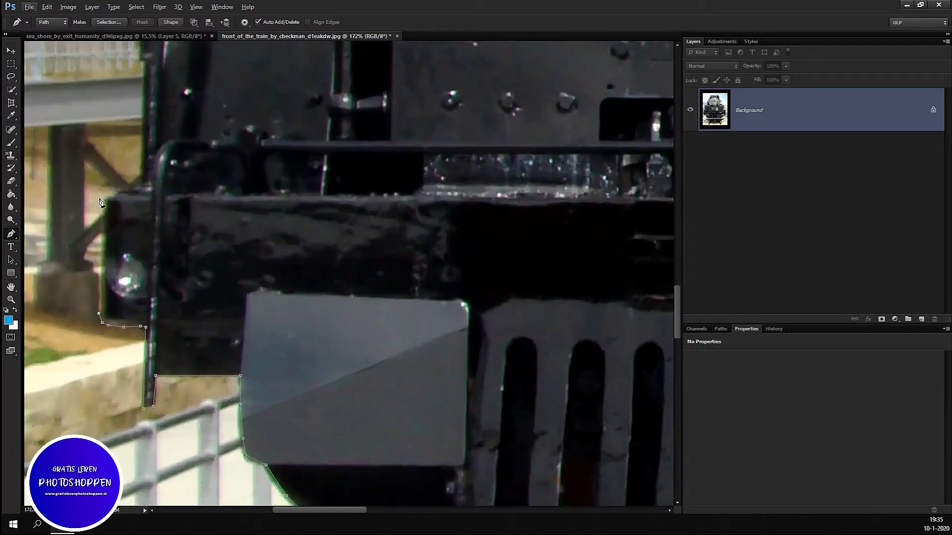
- Trace up the frame's left edge, across its top-left corner and up the locomotive's side
left_click(103, 197)
scroll(121, 232, "up", 1)
scroll(121, 234, "up", 1)
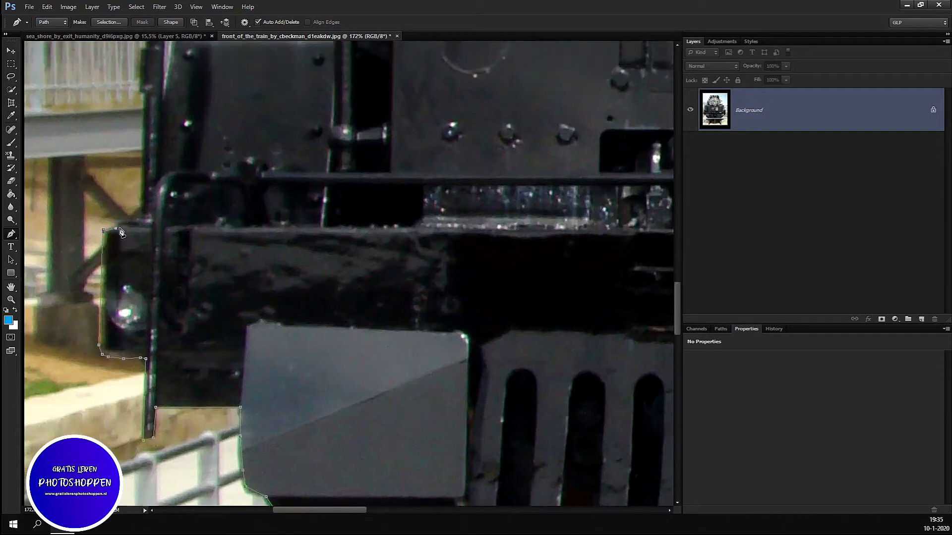
left_click(117, 221)
left_click(142, 217)
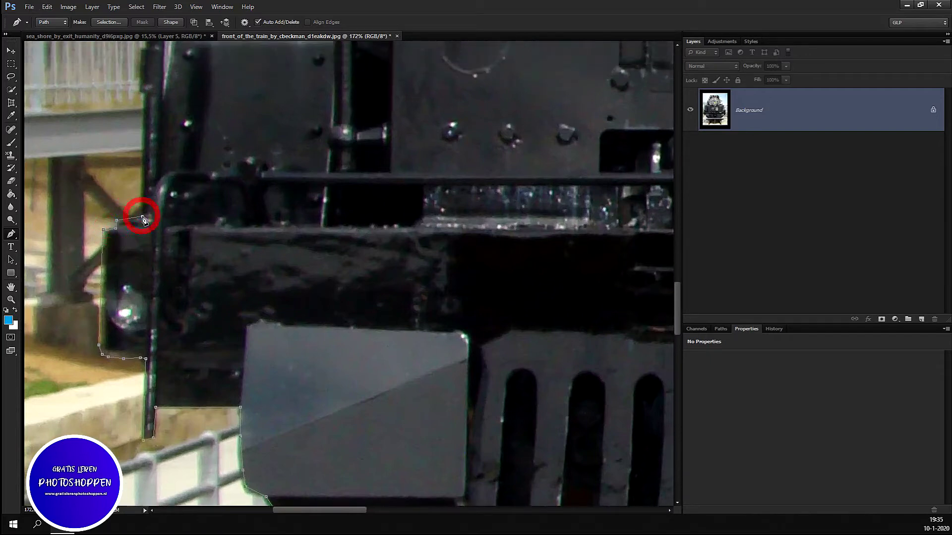
left_click(143, 95)
- Outline the dark post up its left edge, across its top corners and down its right side
scroll(173, 124, "up", 2)
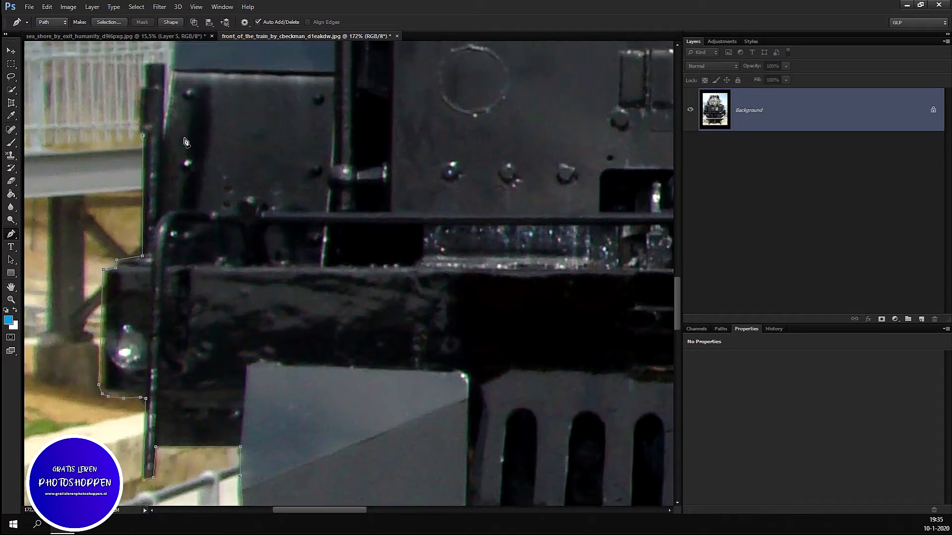
scroll(148, 139, "up", 1)
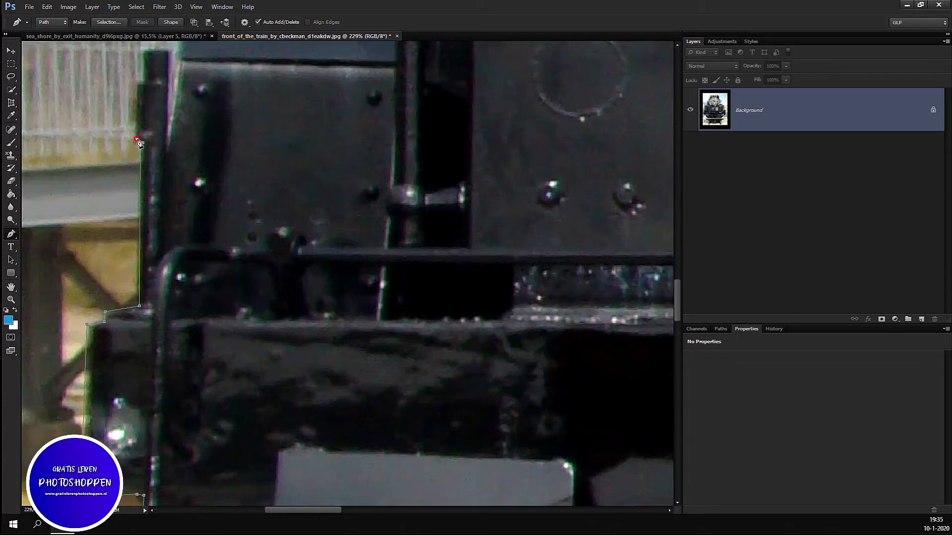
left_click(137, 84)
left_click(144, 84)
left_click(145, 53)
left_click(167, 51)
left_click(166, 151)
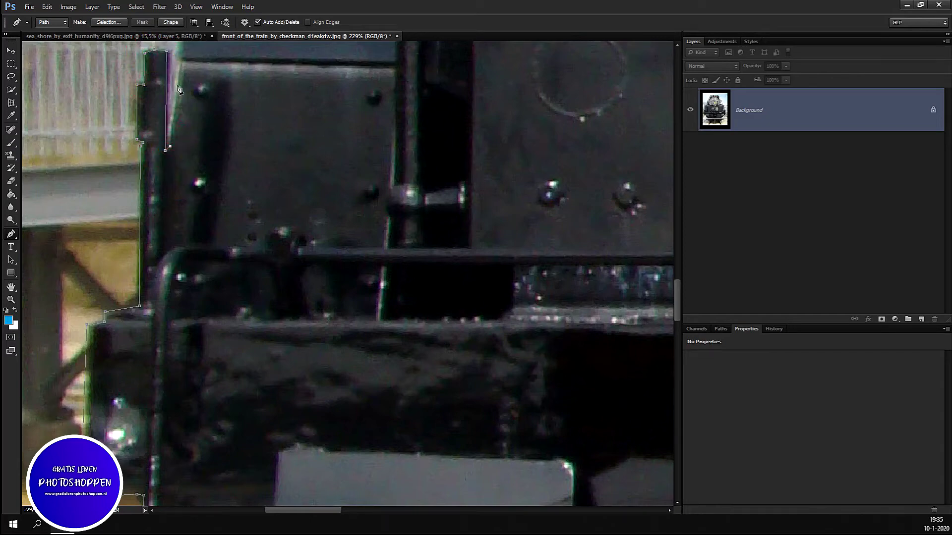
scroll(179, 81, "up", 3)
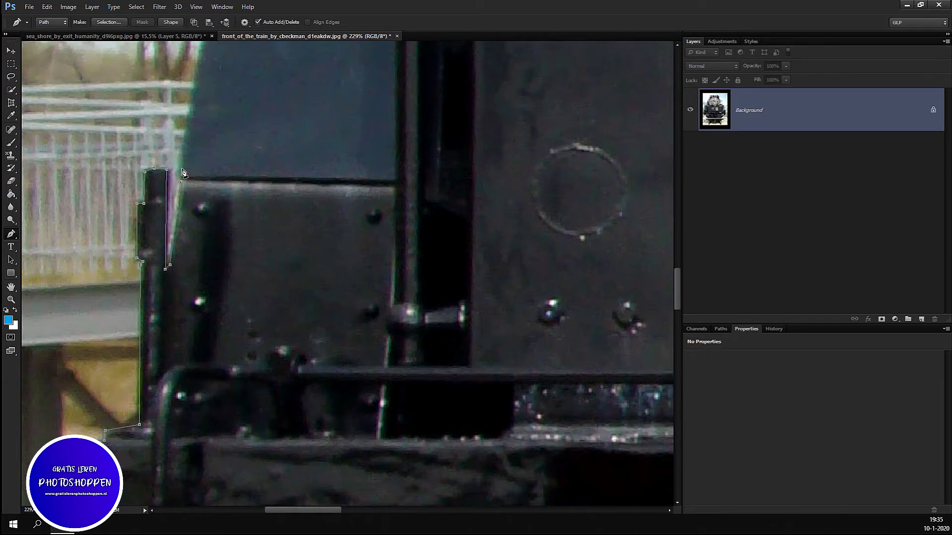
- Continue the path up the train's left edge to where it meets the top ledge
scroll(183, 171, "up", 3)
left_click(201, 188)
left_click(210, 124)
scroll(257, 143, "up", 2)
scroll(257, 143, "up", 3)
left_click(240, 143)
scroll(277, 128, "up", 2)
scroll(270, 141, "up", 1)
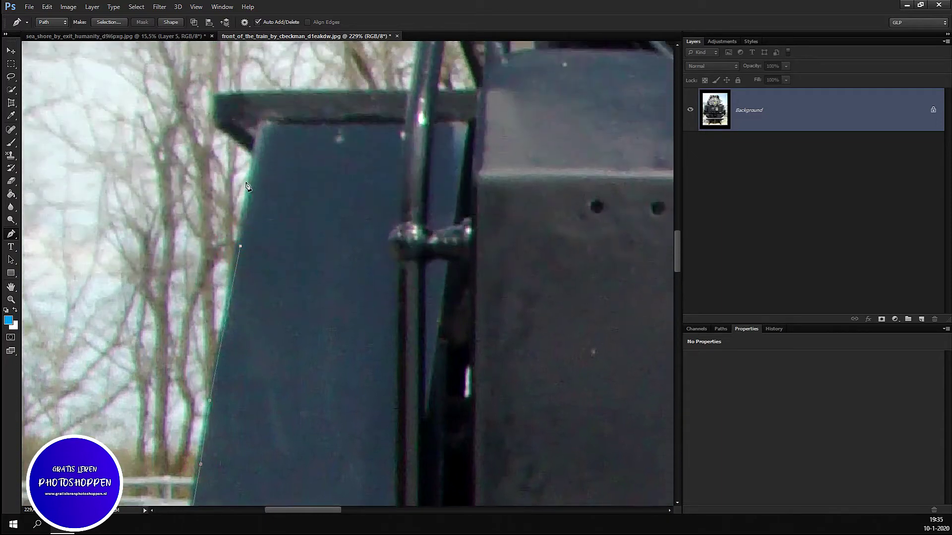
left_click(256, 158)
- Trace along the top ledge onto the railing pole and up its edge
left_click(278, 94)
left_click(380, 93)
left_click(409, 94)
scroll(447, 149, "up", 5)
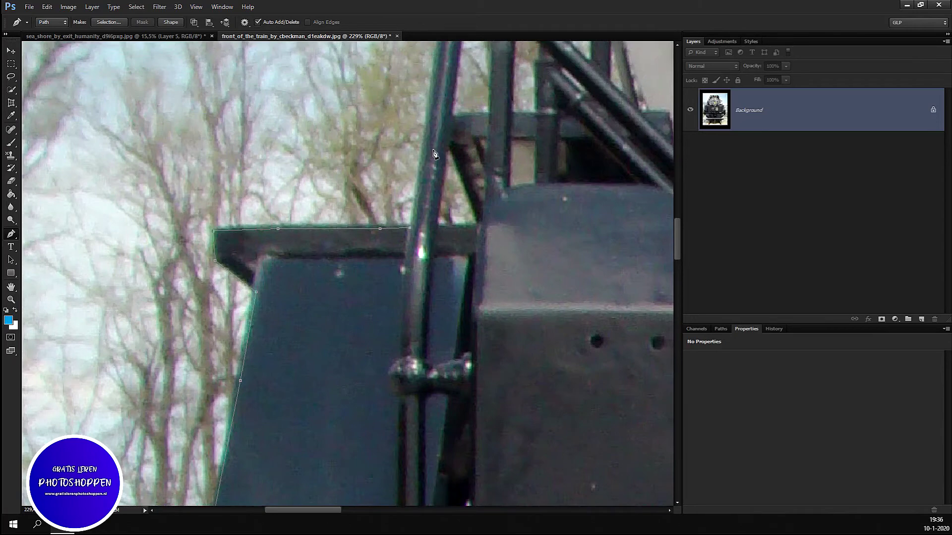
left_click(437, 68)
scroll(465, 100, "up", 5)
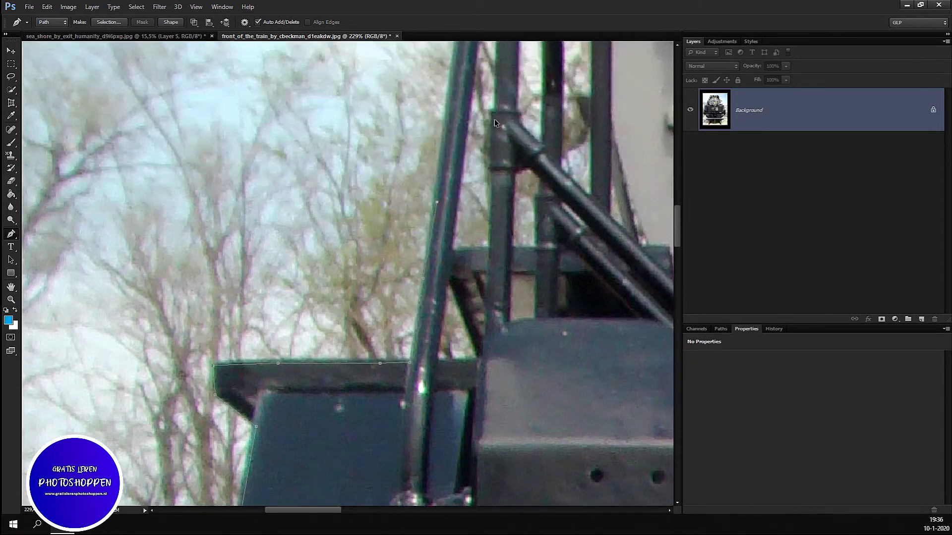
left_click(444, 116)
scroll(470, 129, "up", 5)
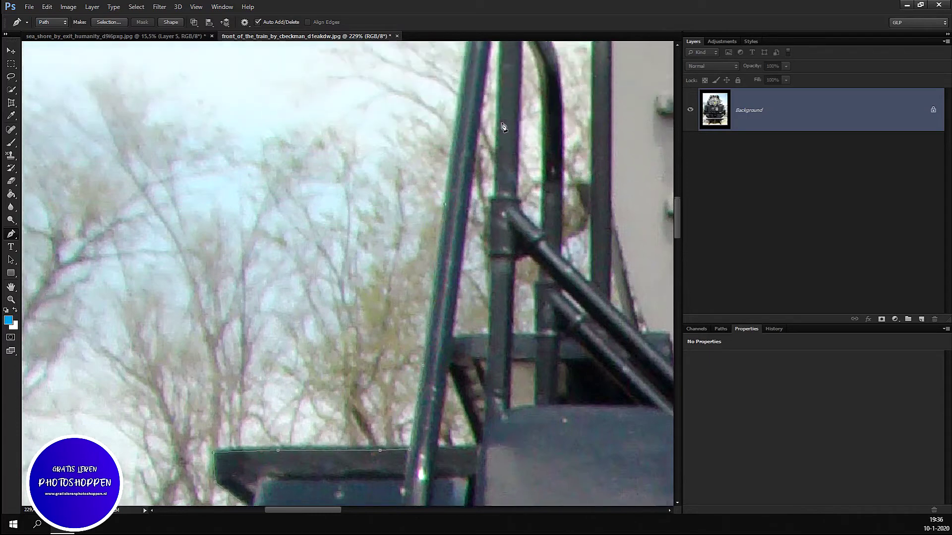
- Follow the pole up around its rounded top and down the railing's far side
left_click(460, 136)
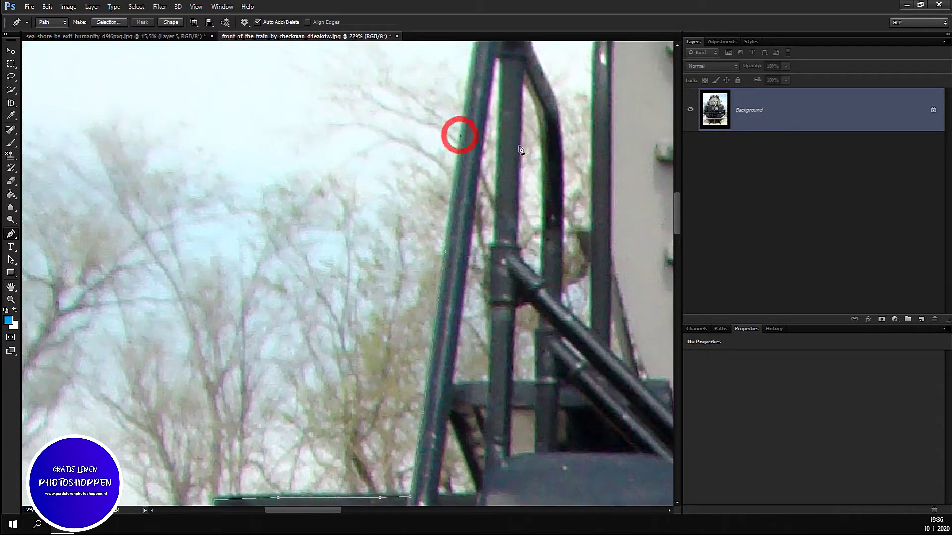
scroll(520, 149, "up", 3)
scroll(478, 145, "up", 1)
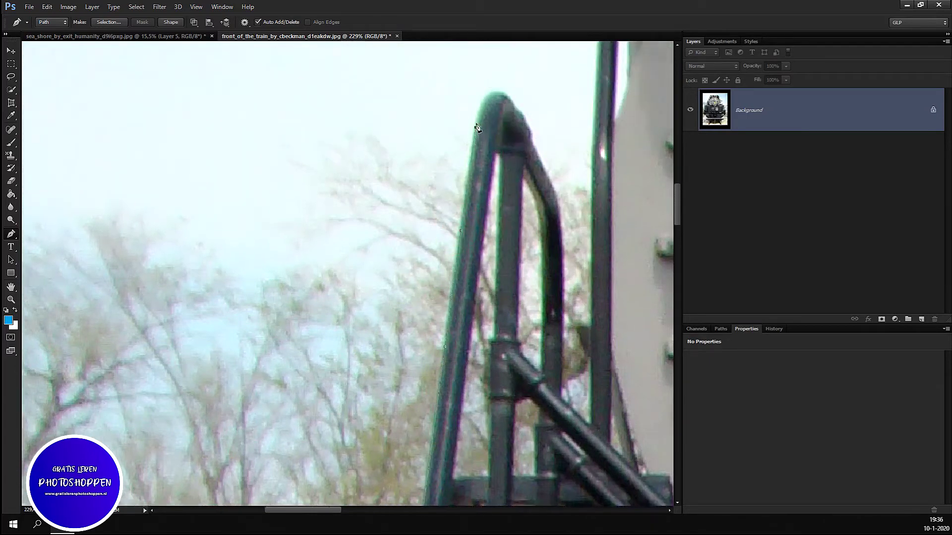
left_click(481, 105)
left_click(492, 95)
left_click(501, 92)
left_click(509, 98)
left_click(515, 108)
left_click(522, 113)
- Trace down the railing's edge, undoing and re-placing one misplaced anchor
left_click(530, 129)
left_click(529, 143)
left_click(540, 160)
left_click(552, 188)
left_click(558, 210)
left_click(561, 270)
key("ctrl+z")
left_click(561, 239)
left_click(562, 268)
- Run the path across to the next pole and up toward its top near the headlamp
scroll(564, 278, "down", 2)
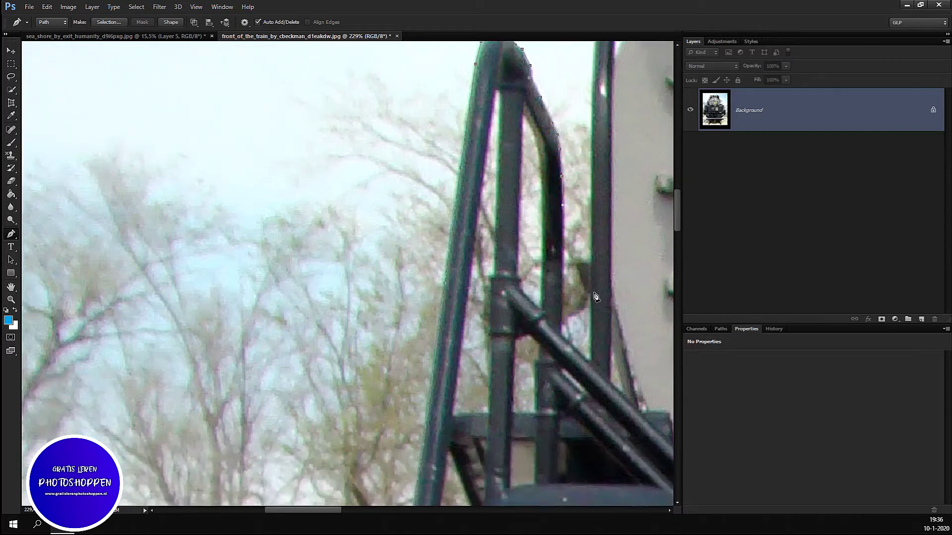
left_click(560, 335)
left_click(589, 363)
left_click(592, 216)
scroll(630, 163, "up", 3)
scroll(630, 164, "up", 3)
left_click(591, 220)
scroll(611, 197, "up", 4)
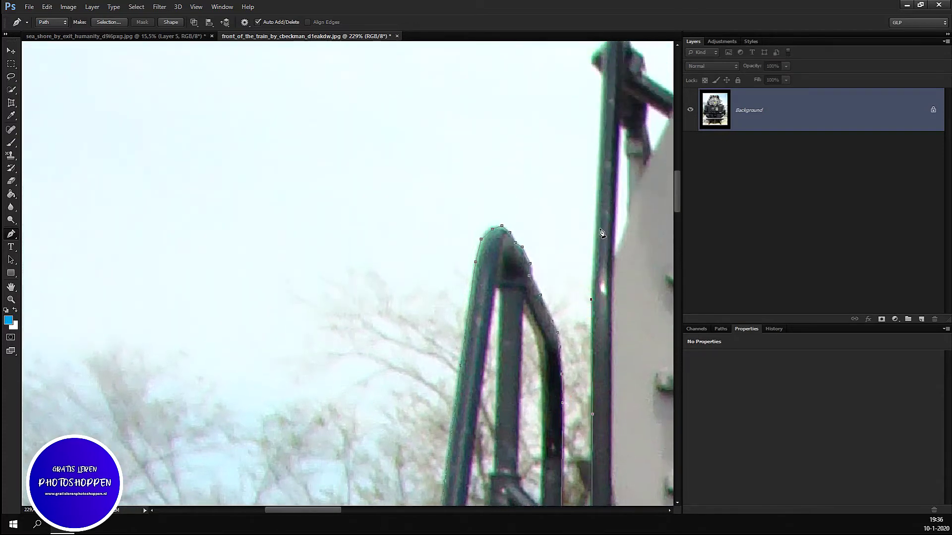
left_click(595, 255)
scroll(607, 194, "up", 4)
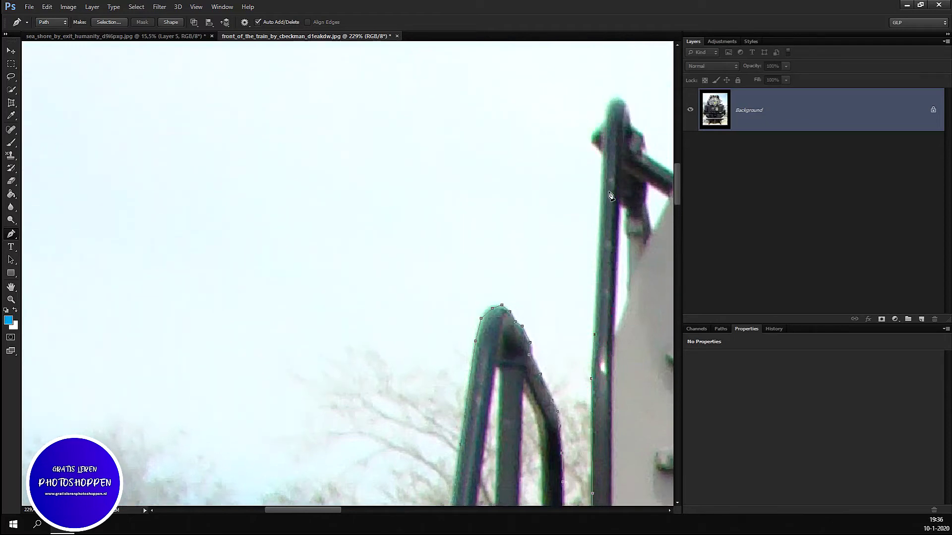
left_click(603, 155)
scroll(616, 216, "down", 3)
scroll(610, 288, "down", 3)
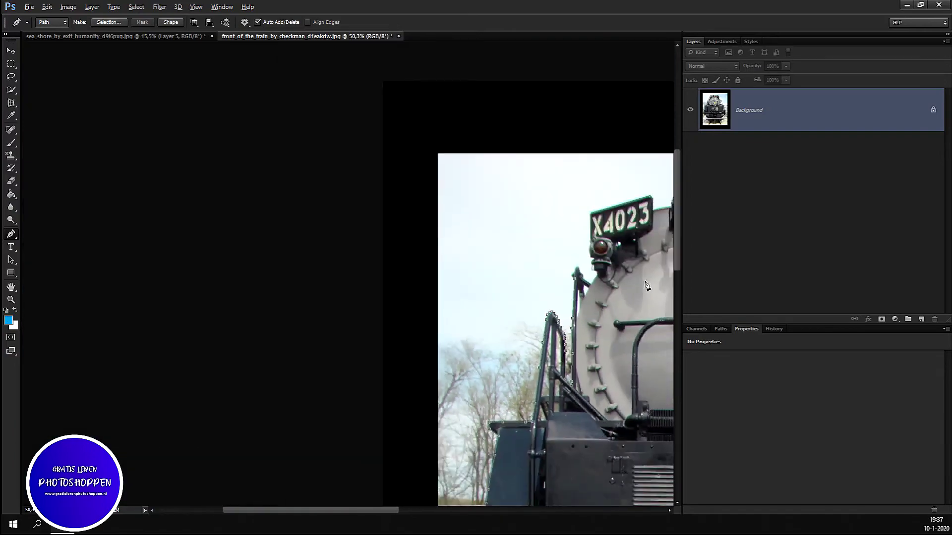
- Zoom in and trace Pen anchors up, around and down the second railing
scroll(601, 355, "down", 2)
scroll(307, 198, "up", 2)
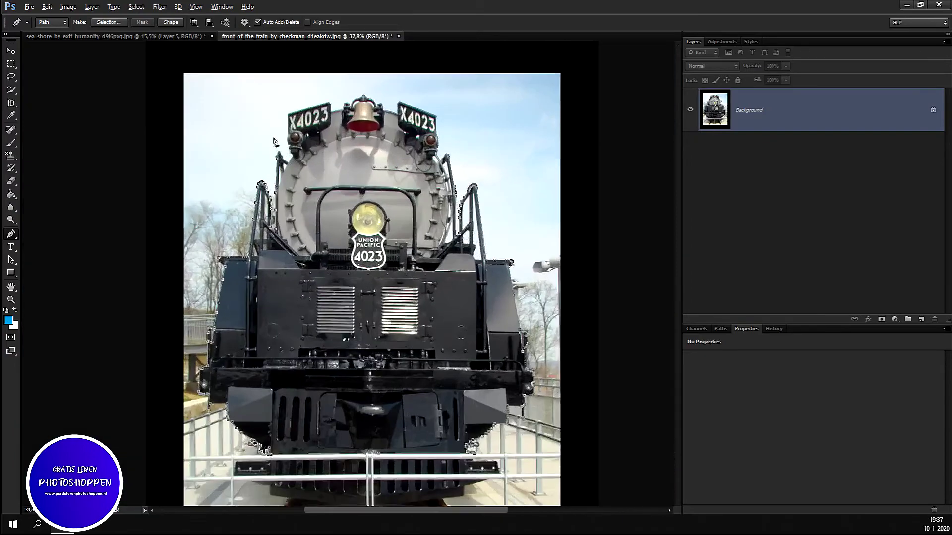
scroll(264, 164, "up", 1)
scroll(264, 164, "up", 1)
scroll(265, 163, "up", 1)
scroll(270, 153, "up", 1)
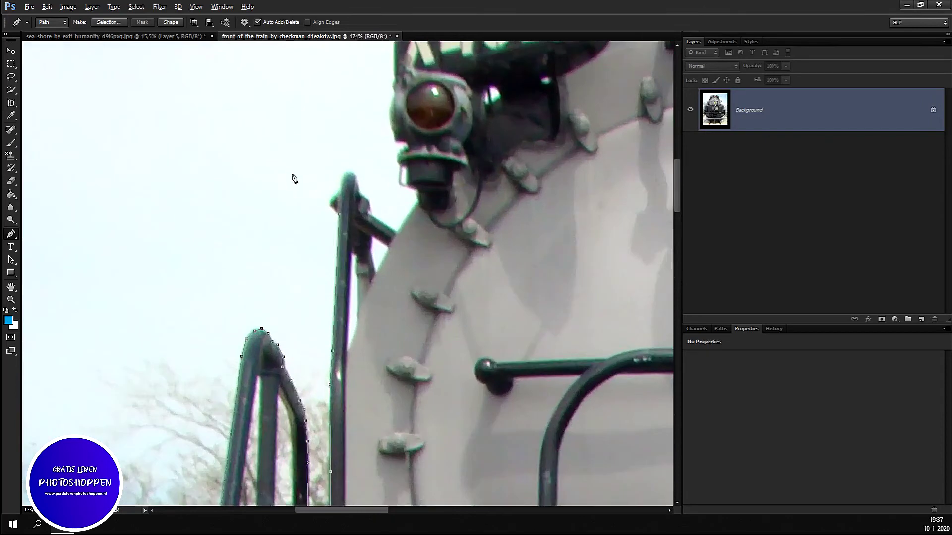
scroll(408, 171, "up", 1)
key("alt")
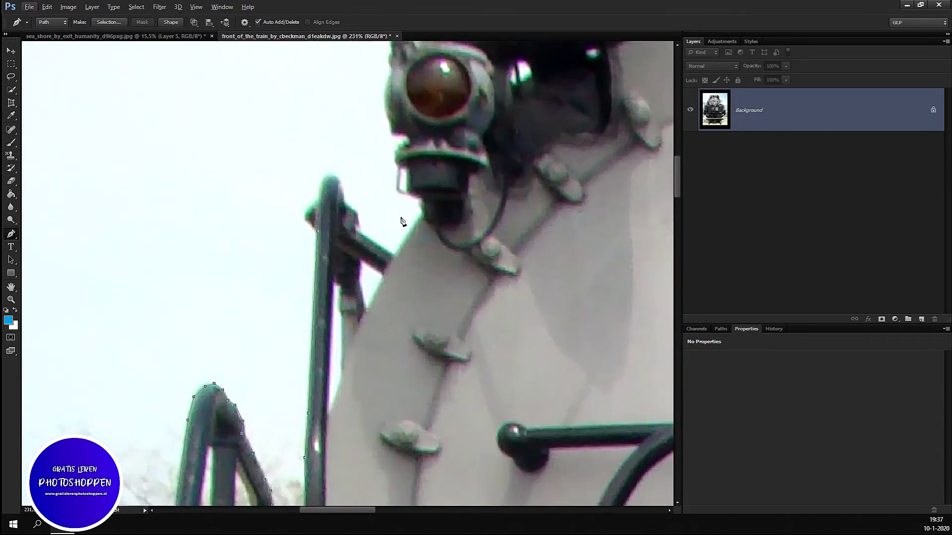
left_click(306, 218)
left_click(318, 197)
left_click(321, 181)
left_click(328, 173)
left_click(337, 175)
left_click(342, 190)
left_click(345, 203)
left_click(354, 212)
left_click(357, 219)
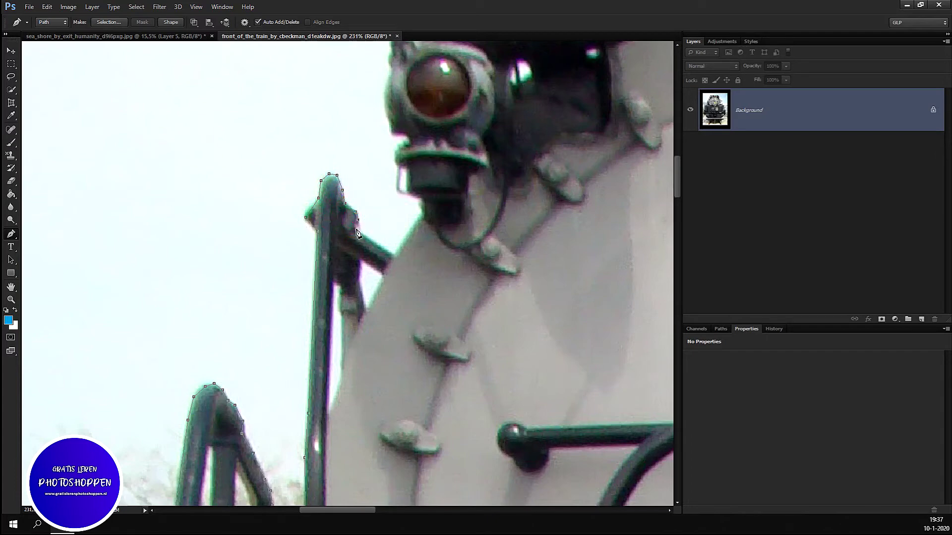
- Continue the path across the boiler edge and up around the signal lamp
left_click(394, 256)
left_click(410, 233)
left_click(400, 169)
left_click(396, 148)
left_click(403, 135)
left_click(385, 108)
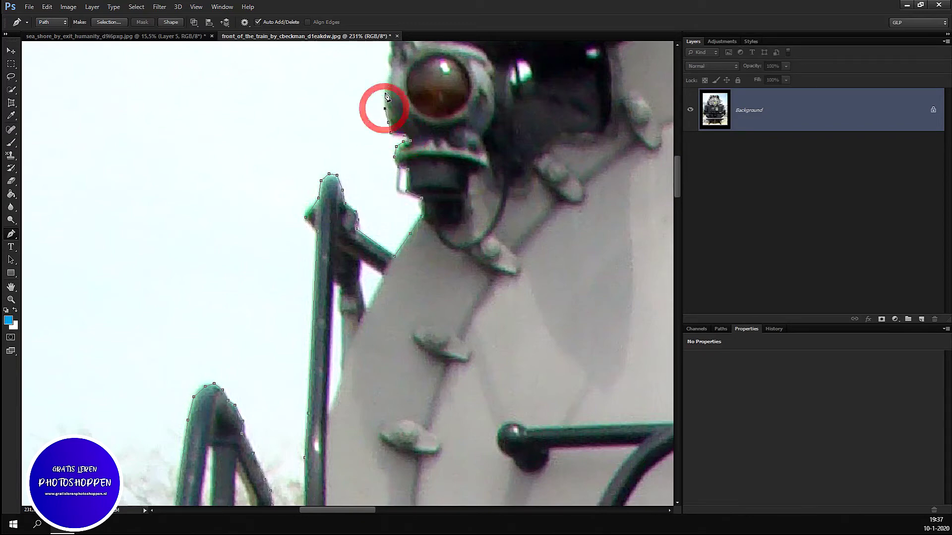
left_click(385, 89)
left_click(390, 71)
- Extend the outline to the X4023 number board, zoom out, and open the path's context menu
scroll(394, 124, "up", 3)
scroll(397, 158, "up", 2)
scroll(399, 183, "up", 2)
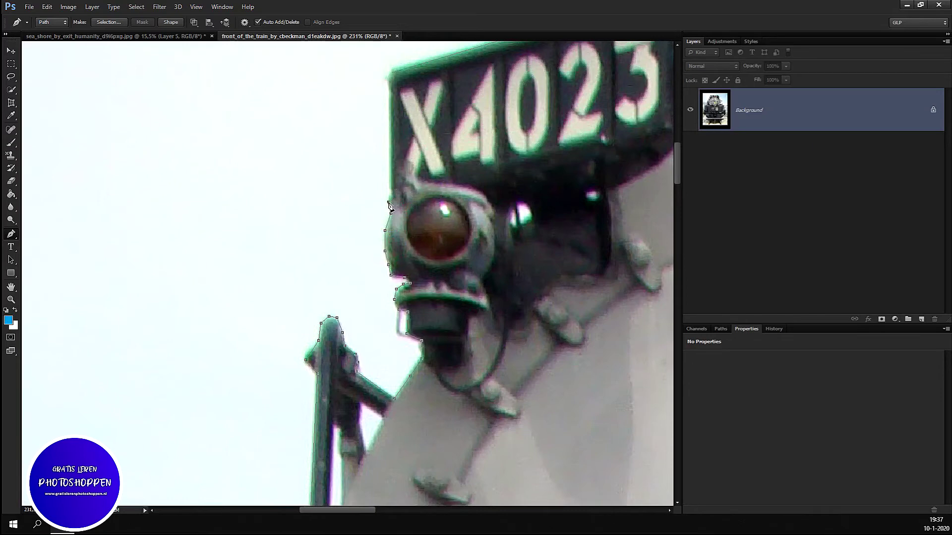
left_click(388, 195)
scroll(381, 124, "up", 3)
scroll(396, 158, "up", 3)
key("alt")
scroll(384, 149, "down", 2)
scroll(516, 223, "down", 3)
scroll(536, 237, "down", 2)
scroll(545, 258, "down", 2)
right_click(364, 229)
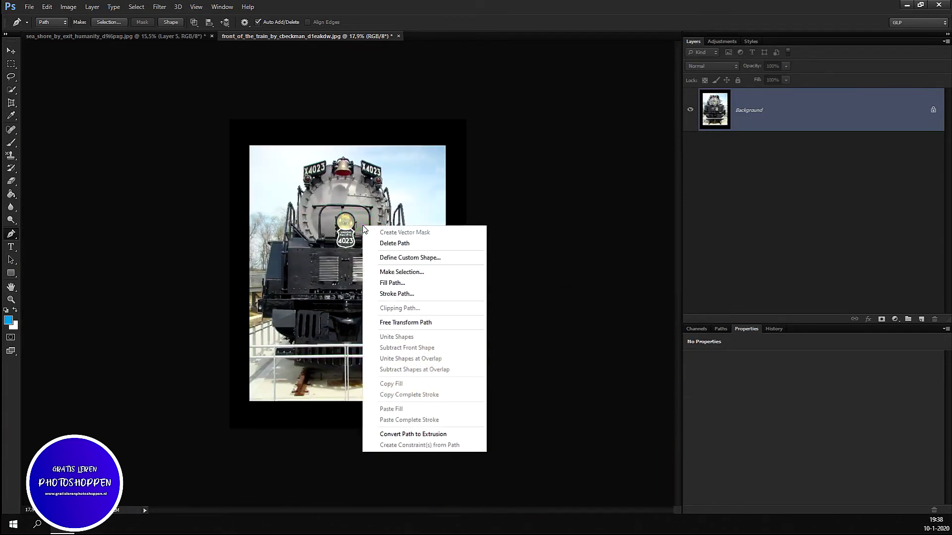
- Turn the traced path into a selection and close the train photo without saving
left_click(414, 272)
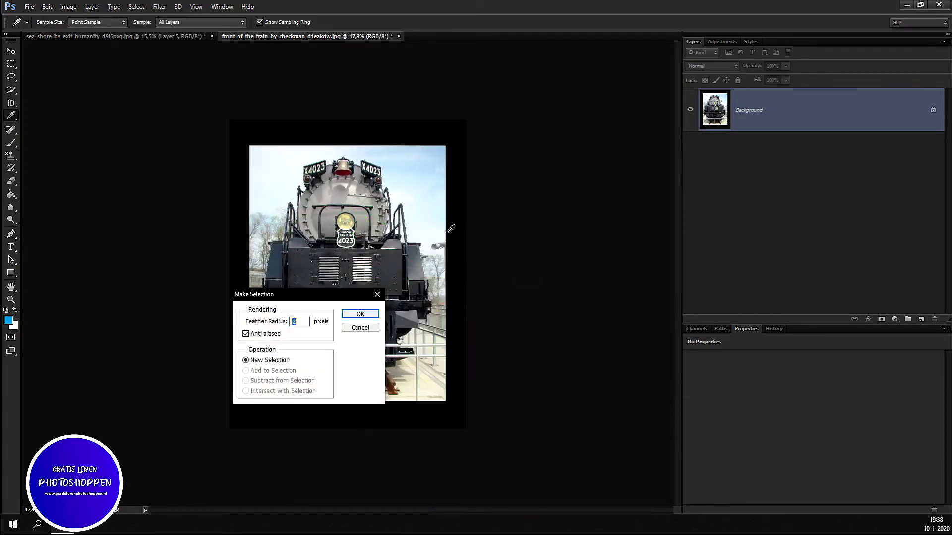
left_click(368, 317)
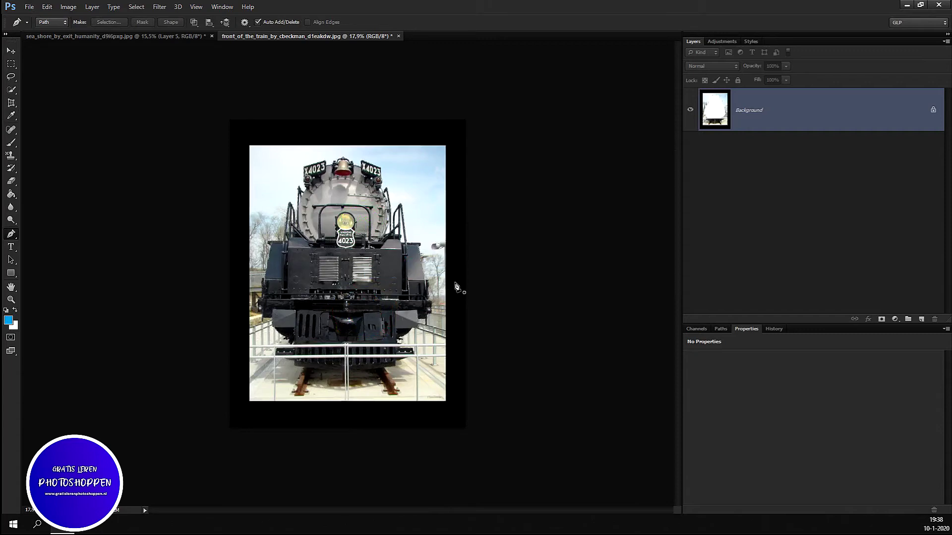
left_click(398, 36)
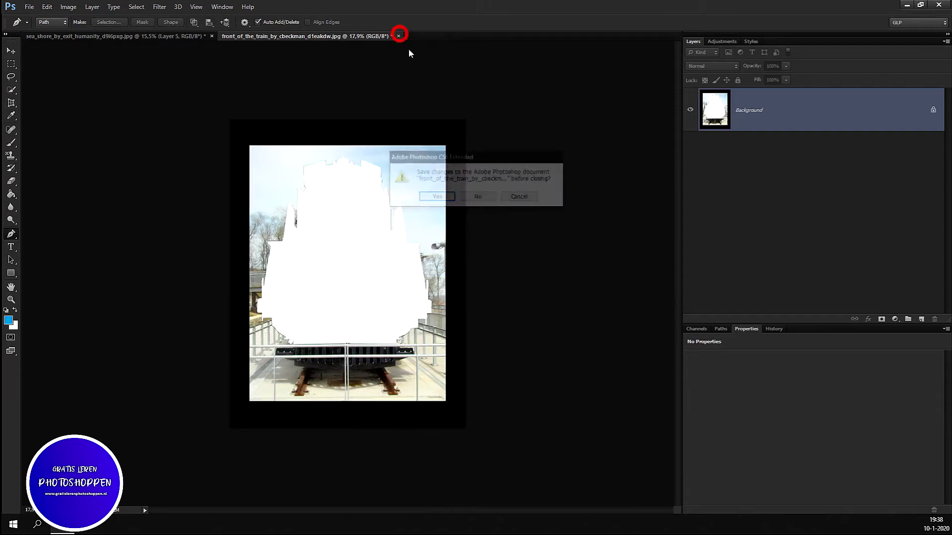
left_click(477, 196)
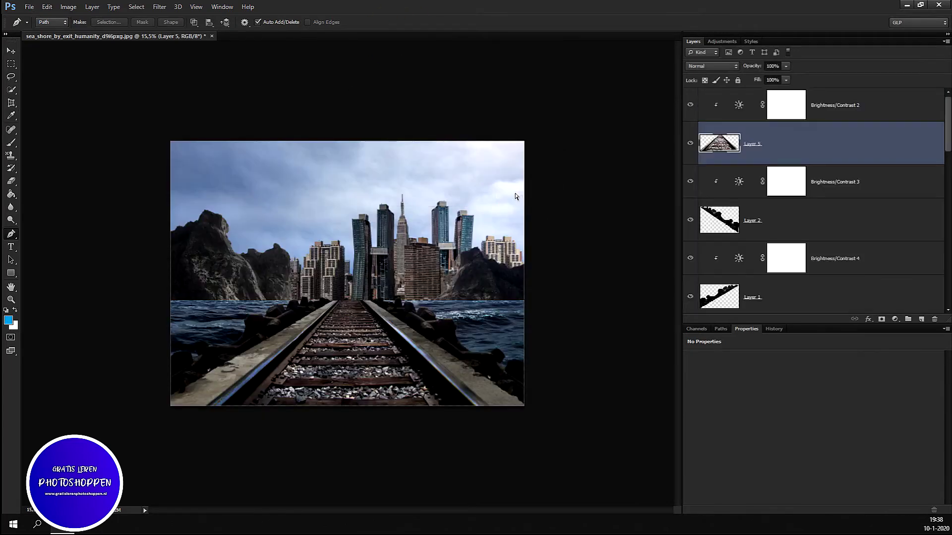
- Paste the cut-out locomotive into a new document and delete its white Background layer
key("ctrl+n")
key("Return")
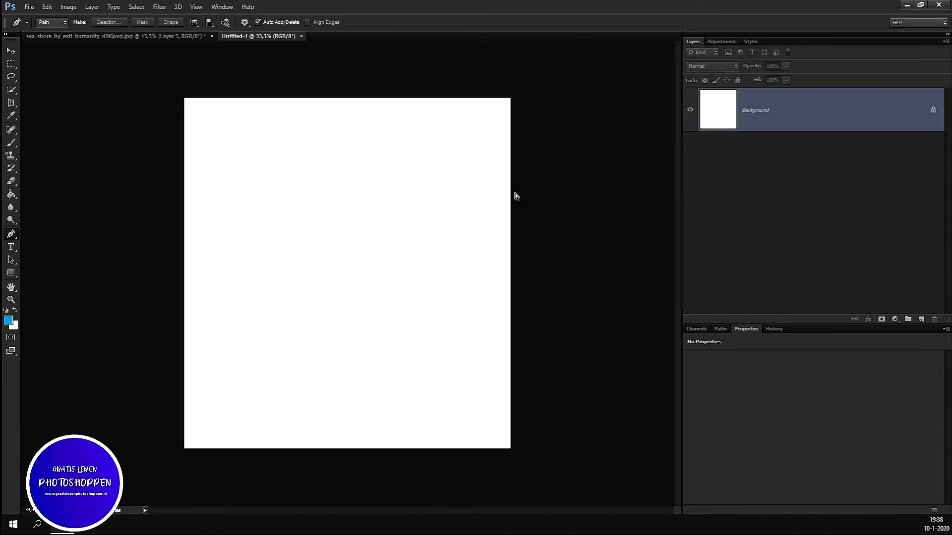
key("ctrl+v")
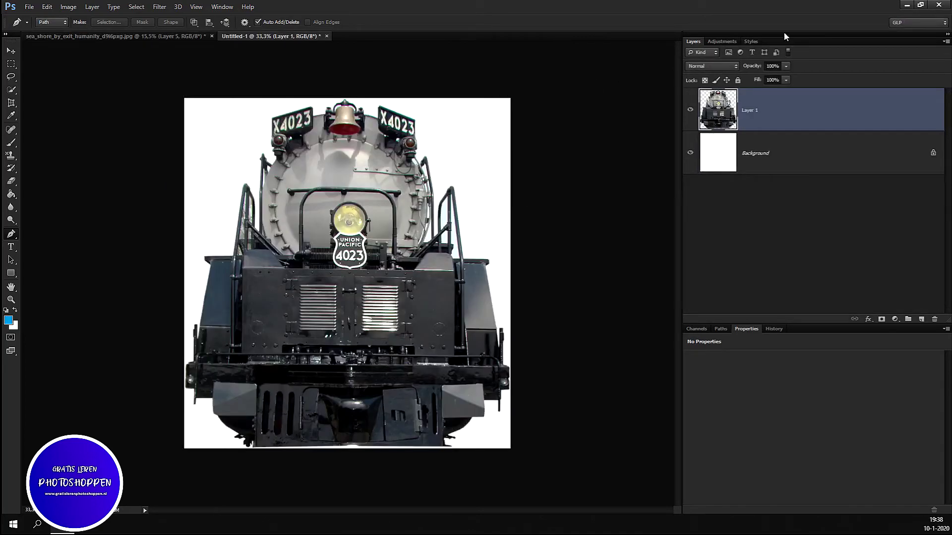
left_click(802, 151)
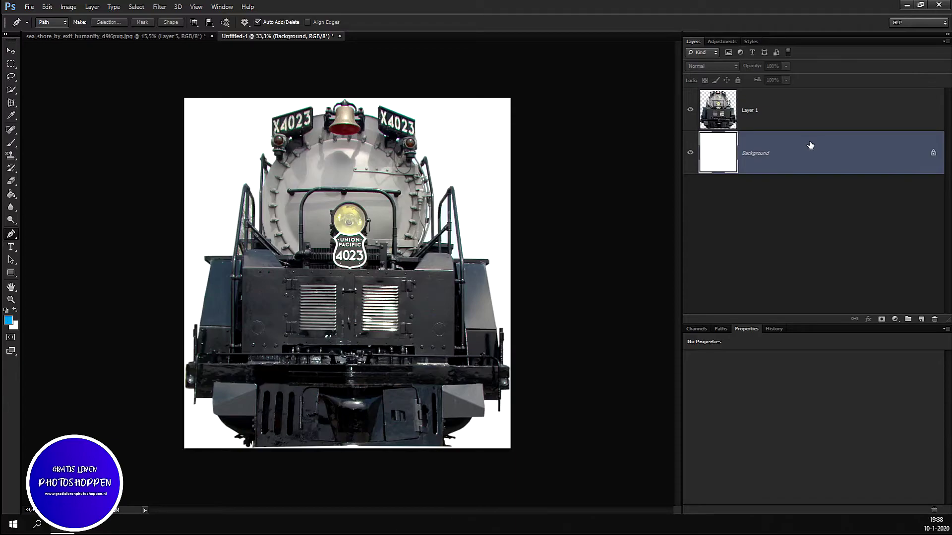
left_click_drag(809, 145, 938, 313)
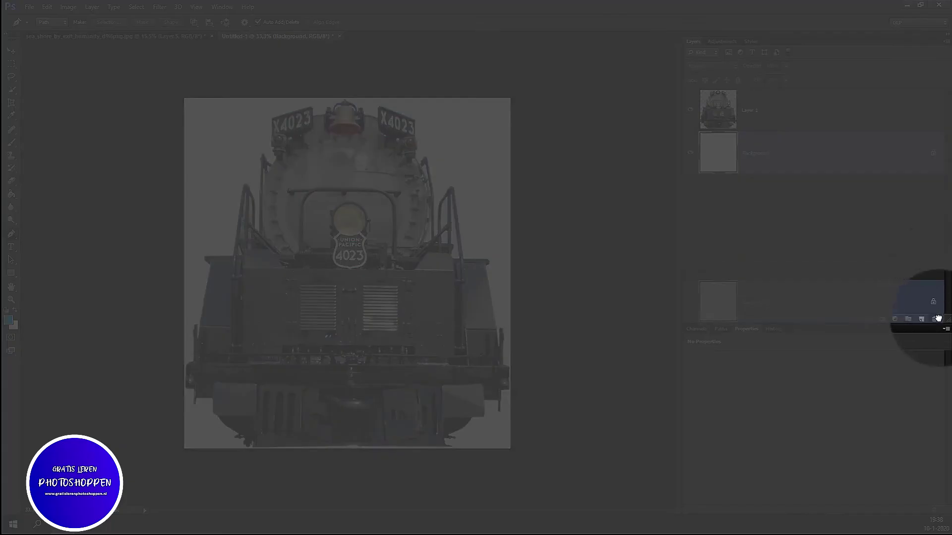
left_click_drag(938, 314, 935, 319)
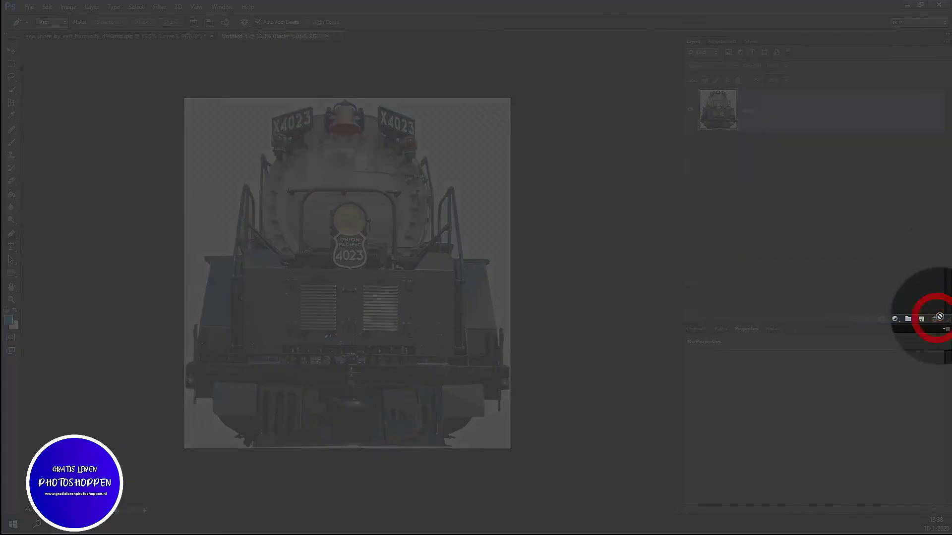
left_click(346, 39)
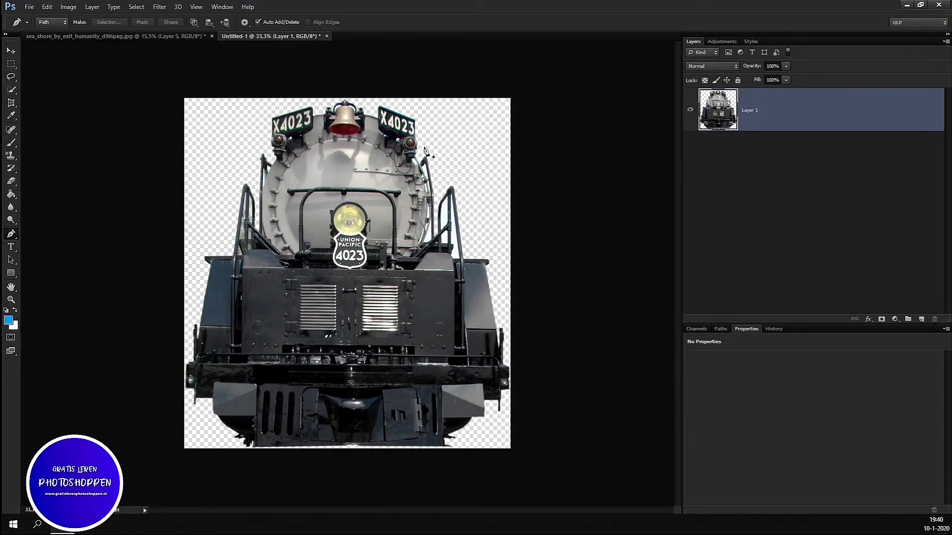
scroll(435, 181, "up", 4)
scroll(446, 136, "up", 2)
scroll(441, 104, "up", 2)
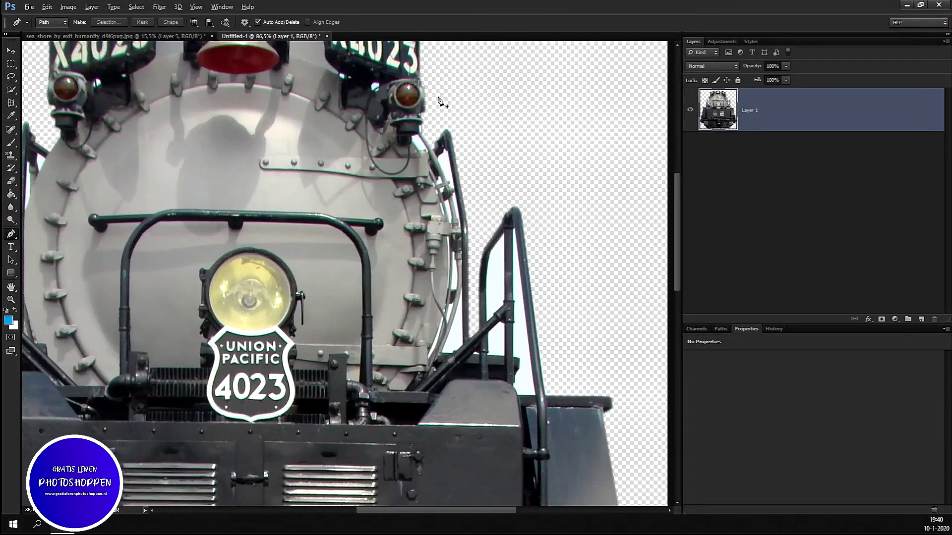
scroll(439, 96, "up", 1)
scroll(368, 82, "up", 2)
scroll(377, 80, "up", 1)
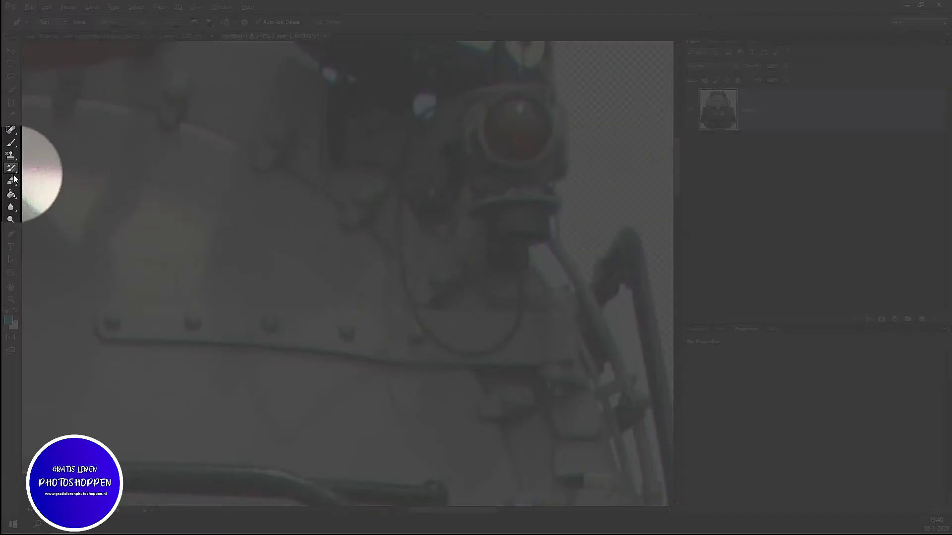
left_click(12, 182)
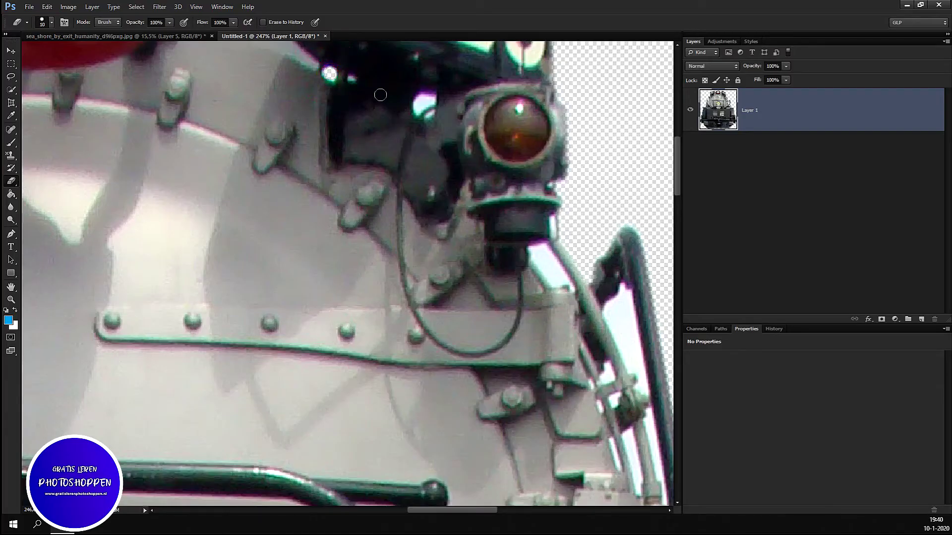
left_click_drag(420, 104, 427, 101)
key("bracketleft")
key("bracketleft")
scroll(455, 120, "up", 2)
scroll(441, 119, "up", 2)
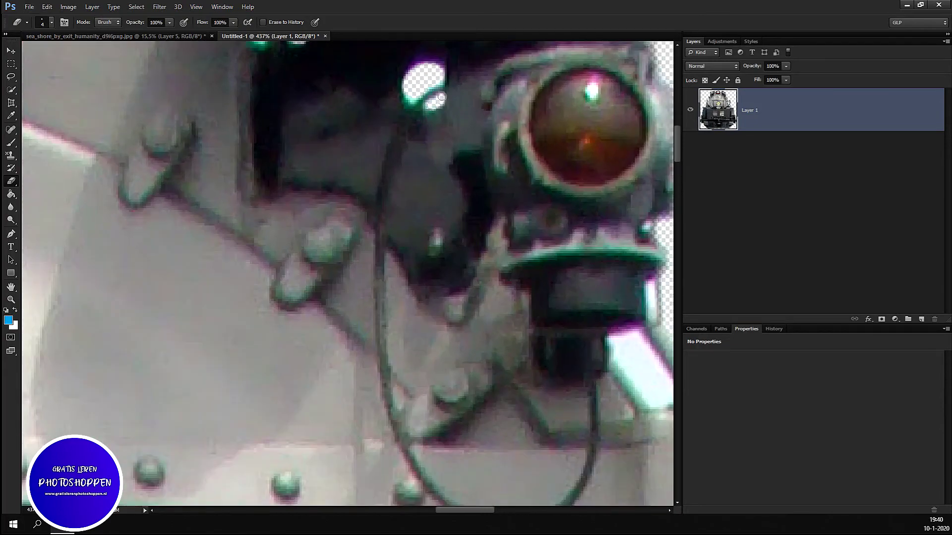
scroll(494, 117, "down", 3)
scroll(520, 149, "down", 2)
scroll(545, 193, "up", 2)
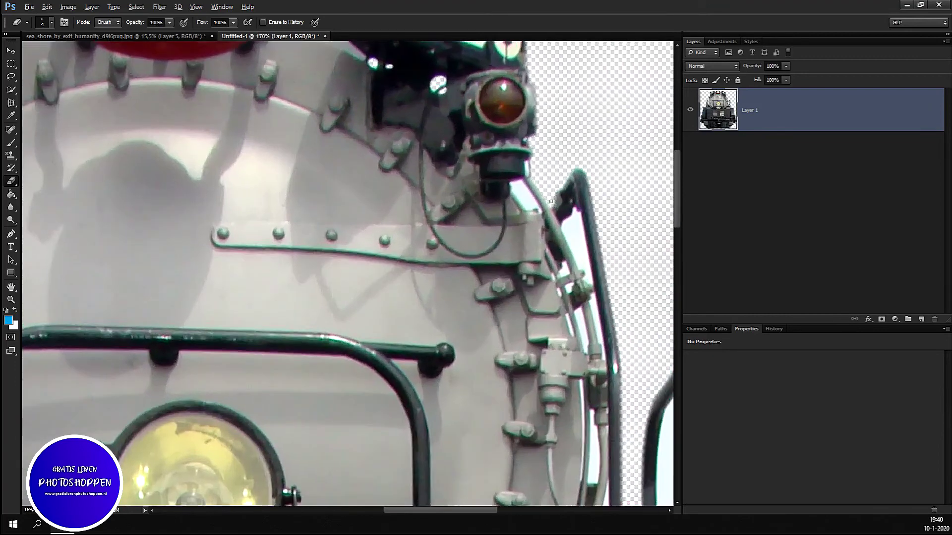
scroll(550, 201, "up", 1)
scroll(551, 201, "up", 1)
scroll(548, 202, "up", 1)
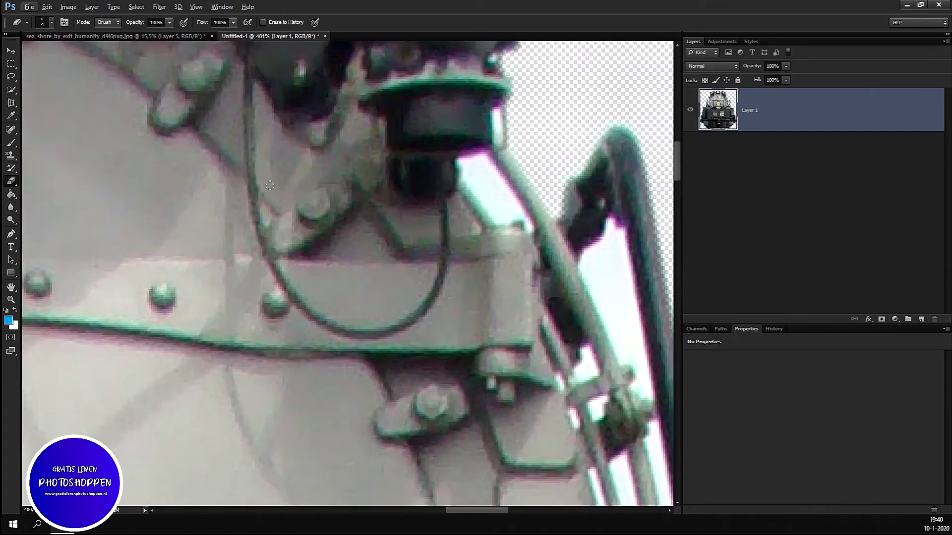
left_click(11, 93)
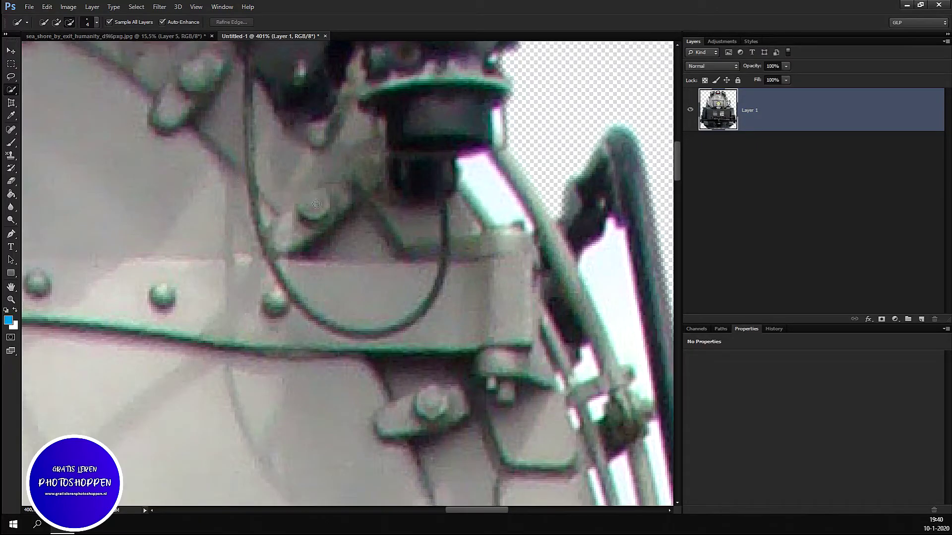
- Select and delete the white gap beside the strut
left_click_drag(480, 169, 502, 195)
left_click_drag(486, 162, 528, 221)
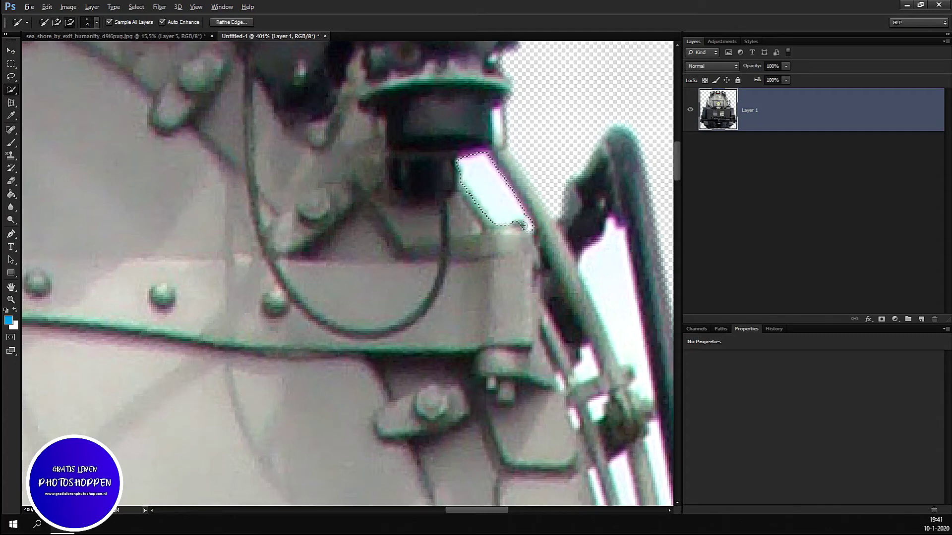
left_click(518, 225)
key("Delete")
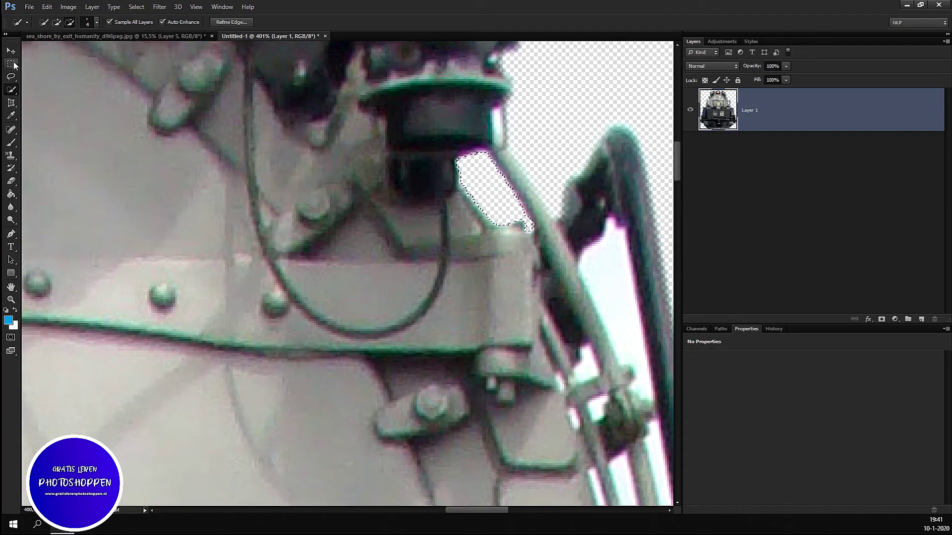
left_click(11, 63)
left_click(186, 122)
- Quick-select and delete the white area between the side bars, then deselect
scroll(618, 303, "down", 3)
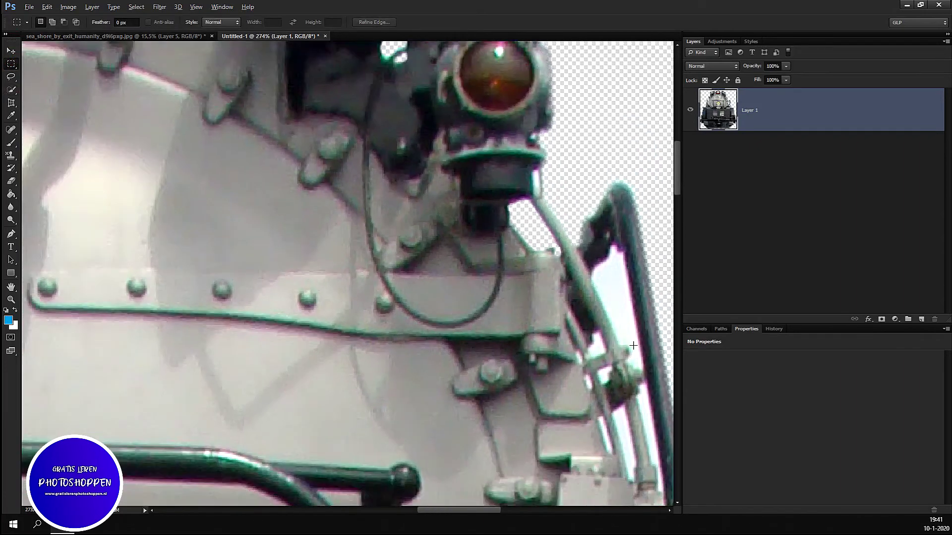
scroll(644, 312, "up", 4)
scroll(620, 297, "down", 2)
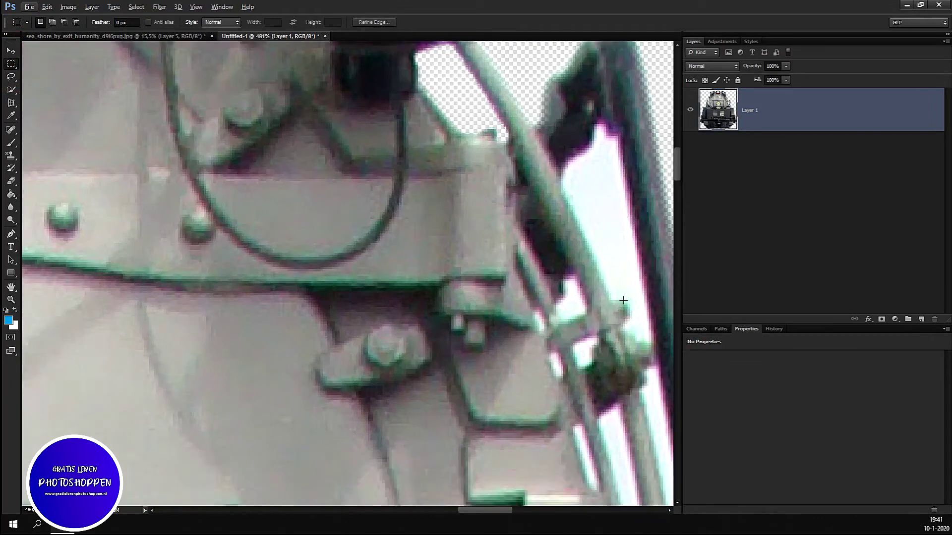
left_click(12, 90)
left_click_drag(618, 191, 617, 209)
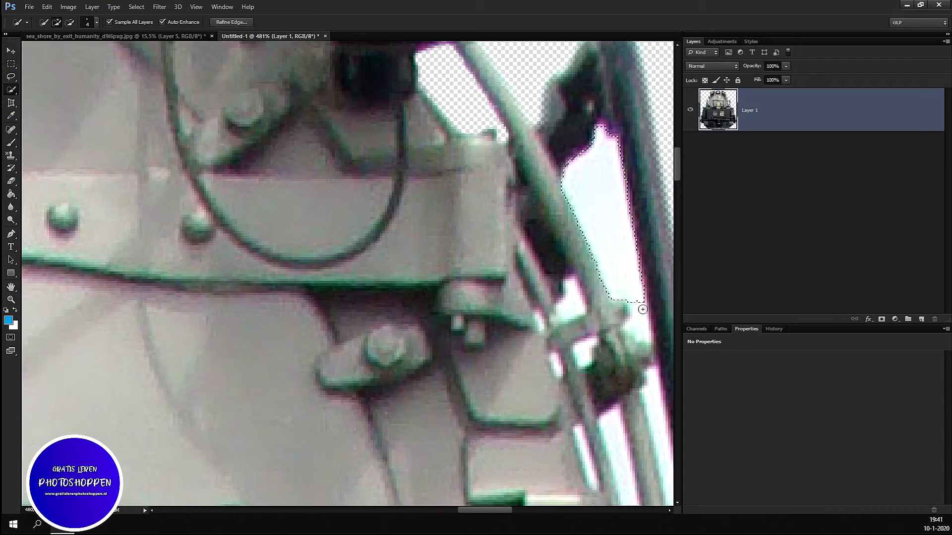
left_click_drag(641, 328, 646, 331)
left_click(644, 335)
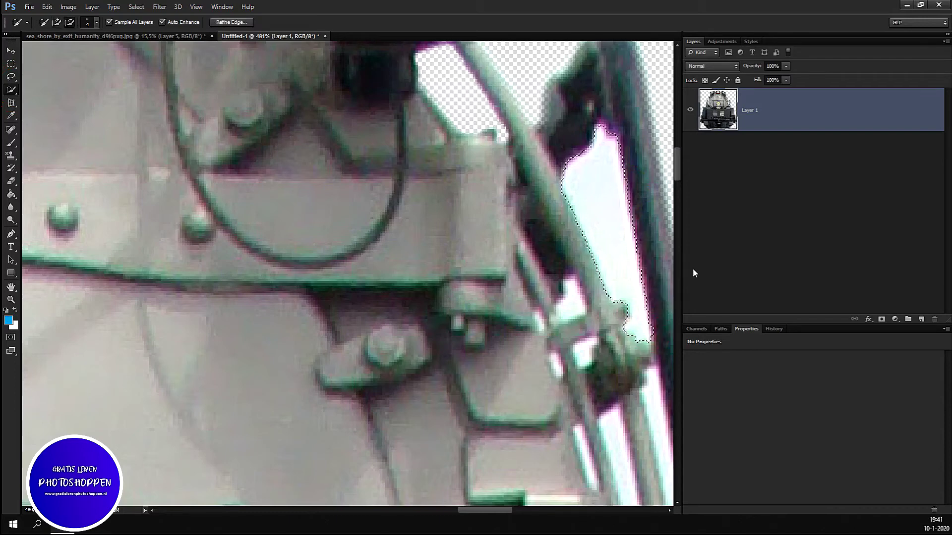
key("Delete")
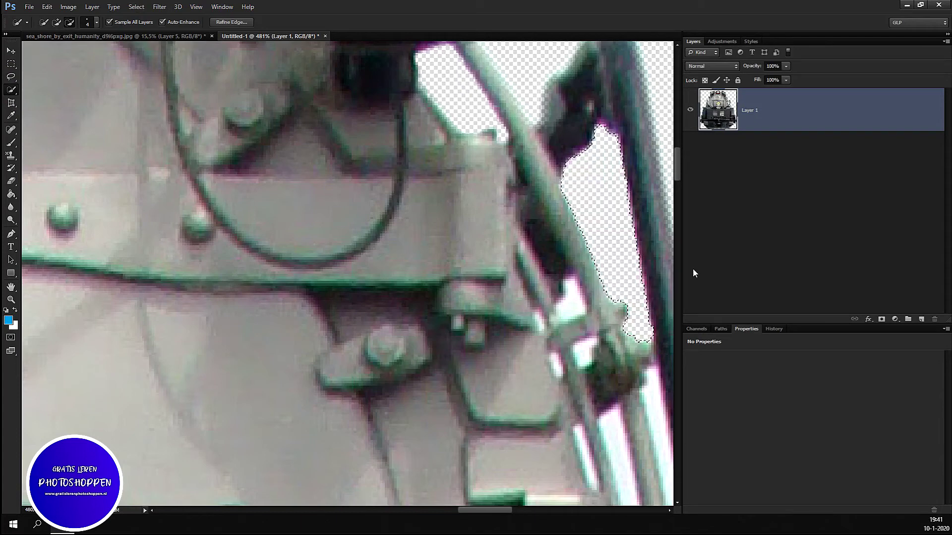
key("ctrl+d")
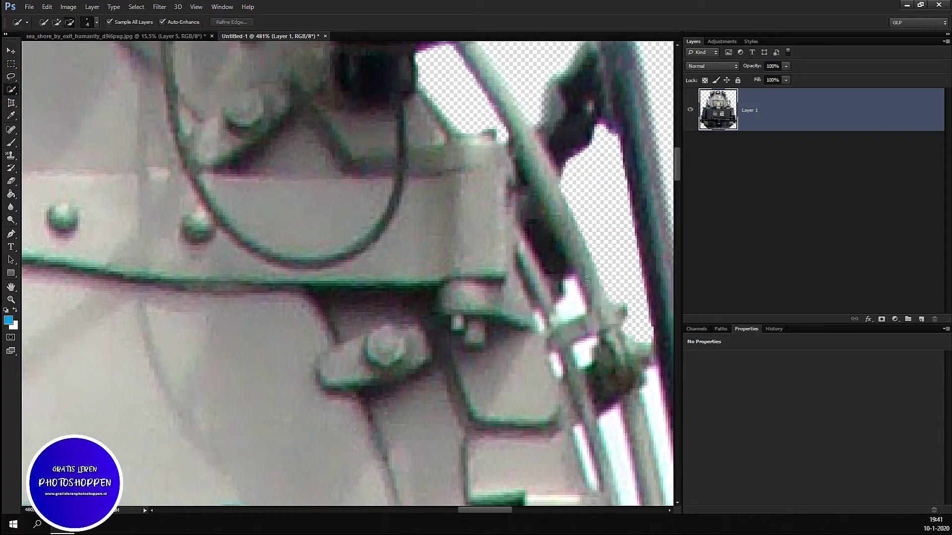
- Select and delete the white blob beside the fitting
mouse_move(569, 288)
left_mouse_down()
mouse_move(572, 303)
mouse_move(559, 303)
mouse_move(569, 288)
mouse_move(570, 308)
left_mouse_up()
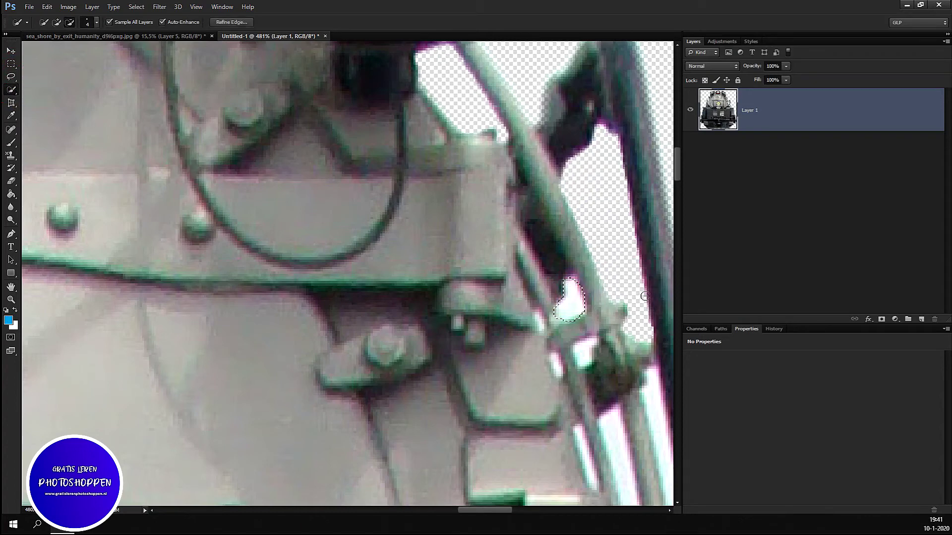
left_click_drag(570, 313, 557, 328)
left_click(577, 331)
key("alt")
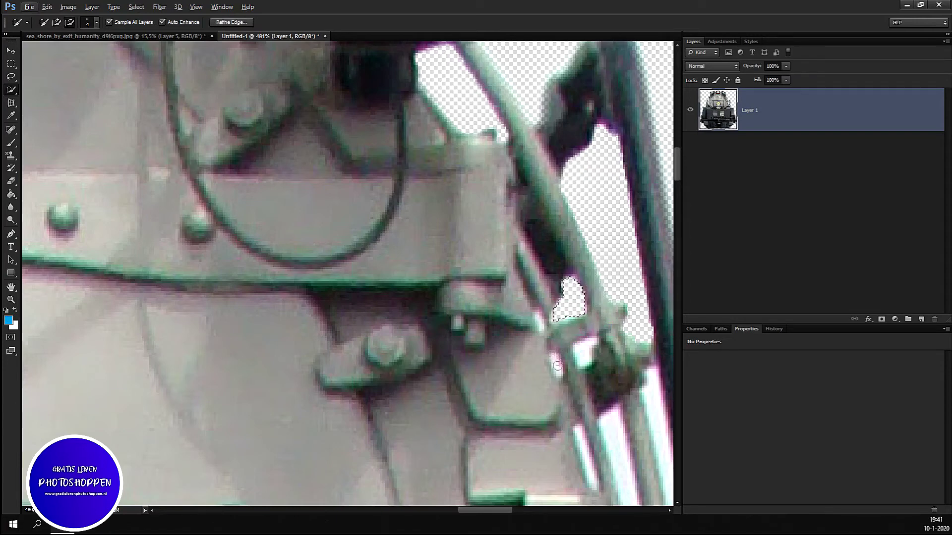
key("Delete")
- Select the thin sliver along the rod and patch beside the bolt fitting, then delete them
left_click_drag(555, 364, 558, 372)
left_click(568, 371, "alt")
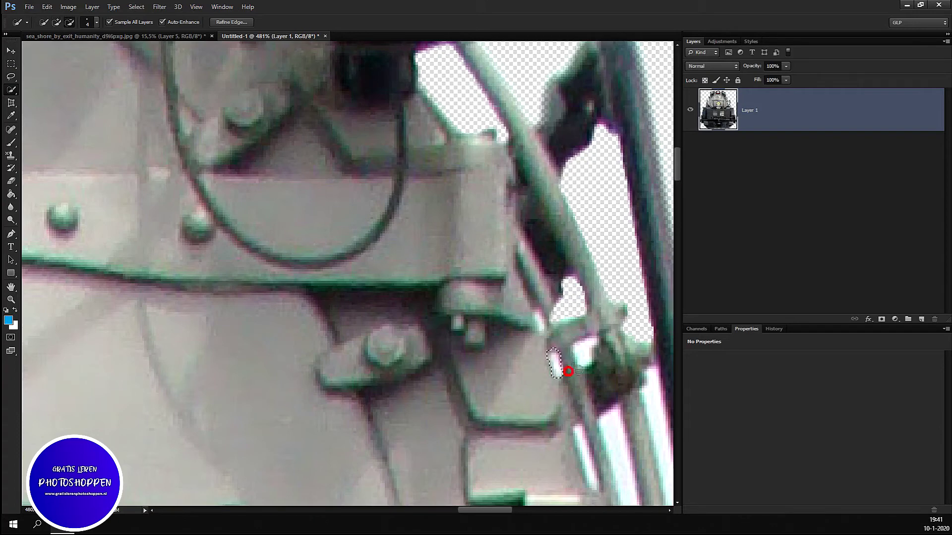
left_click(552, 348, "alt")
left_click_drag(582, 346, 582, 358)
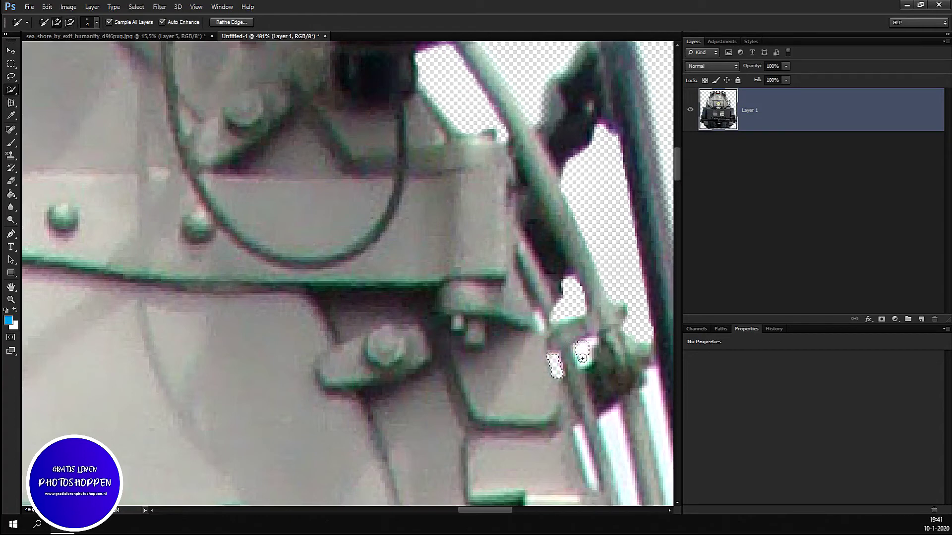
left_click(593, 341)
key("alt")
left_click(586, 347)
left_click(579, 349, "alt")
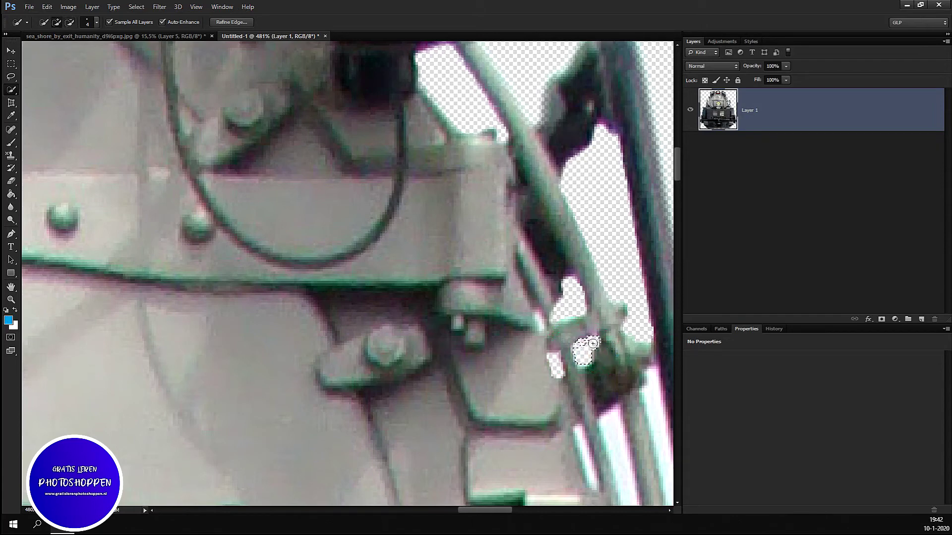
key("Delete")
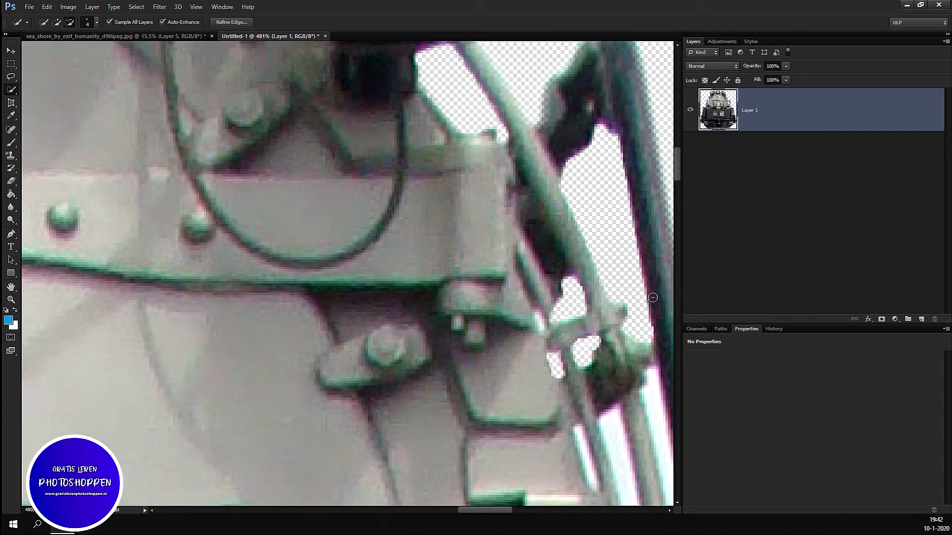
- Brush a selection over the bright strip along the pole, removing a stray region
scroll(540, 307, "down", 2)
scroll(533, 268, "down", 2)
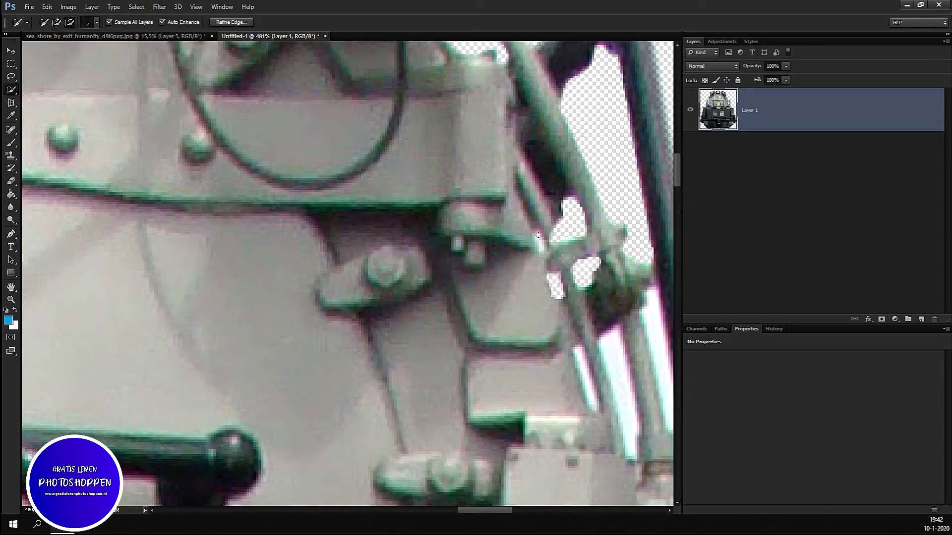
key("alt")
key("alt")
mouse_move(576, 349)
left_mouse_down()
mouse_move(585, 380)
mouse_move(578, 348)
left_mouse_up()
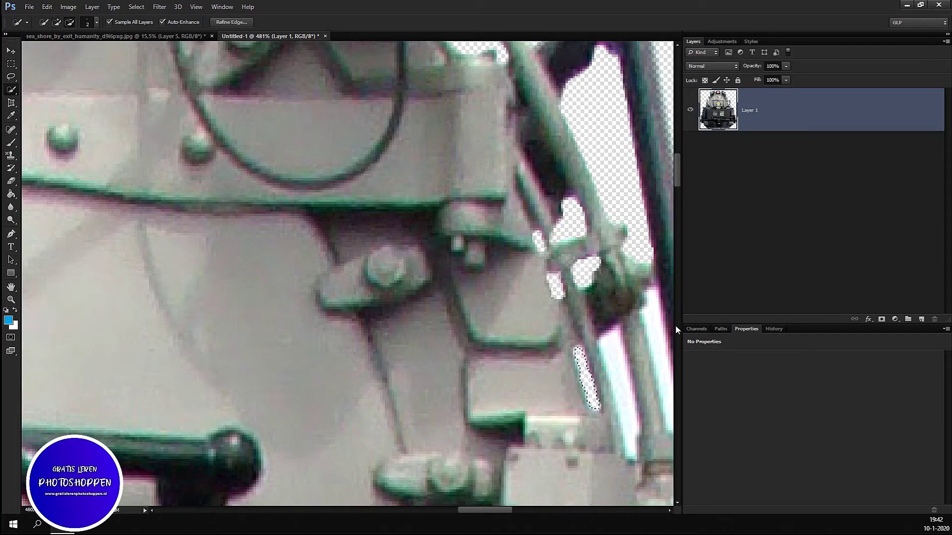
scroll(601, 296, "down", 2)
scroll(614, 287, "down", 2)
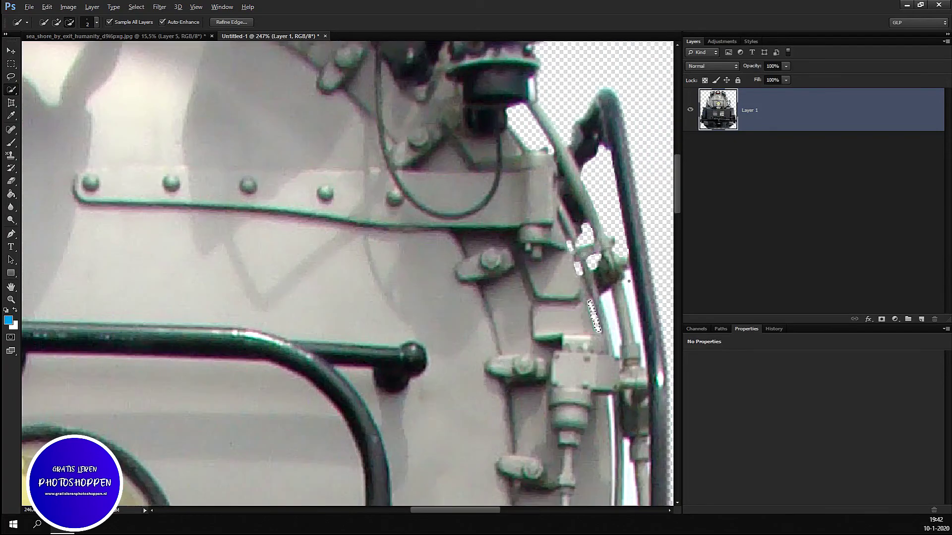
scroll(646, 297, "up", 3)
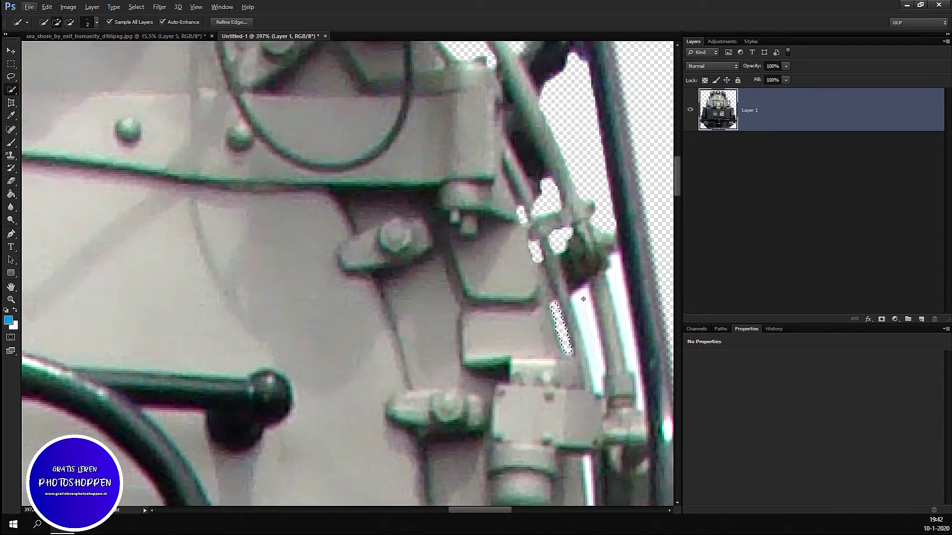
left_click_drag(595, 348, 575, 302)
left_click_drag(591, 360, 596, 386)
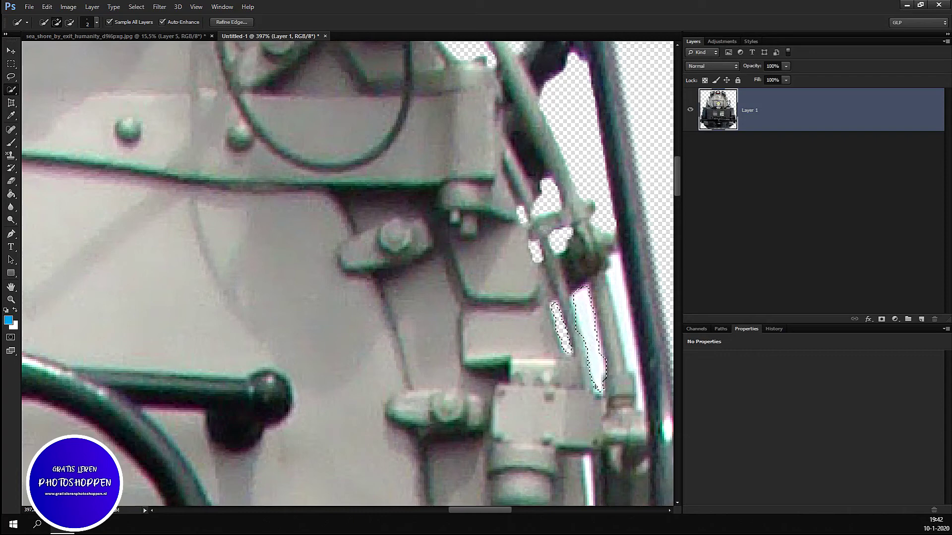
left_click(598, 288, "alt")
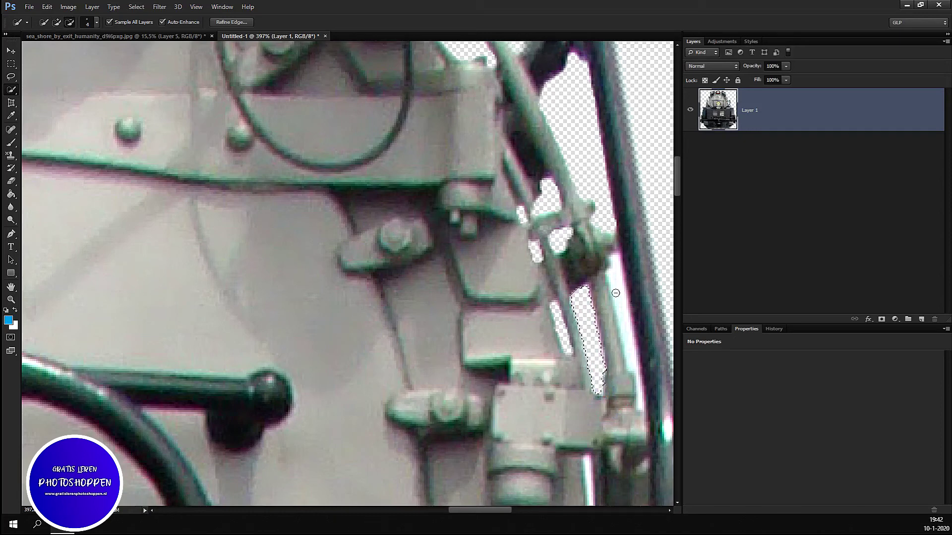
- Select the white strip along the right rod, trimming and refining its edges
left_click_drag(618, 258, 639, 395)
left_click(639, 404, "alt")
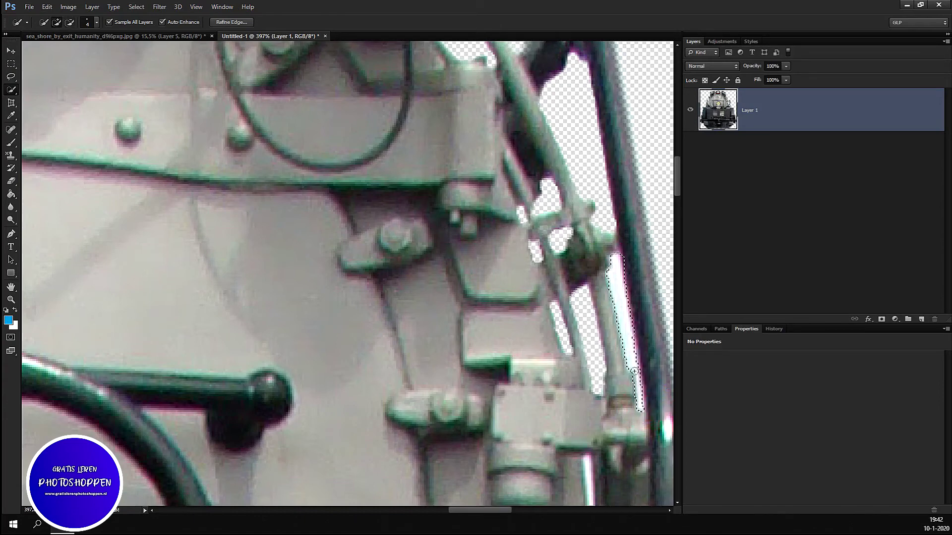
left_click_drag(640, 396, 627, 278)
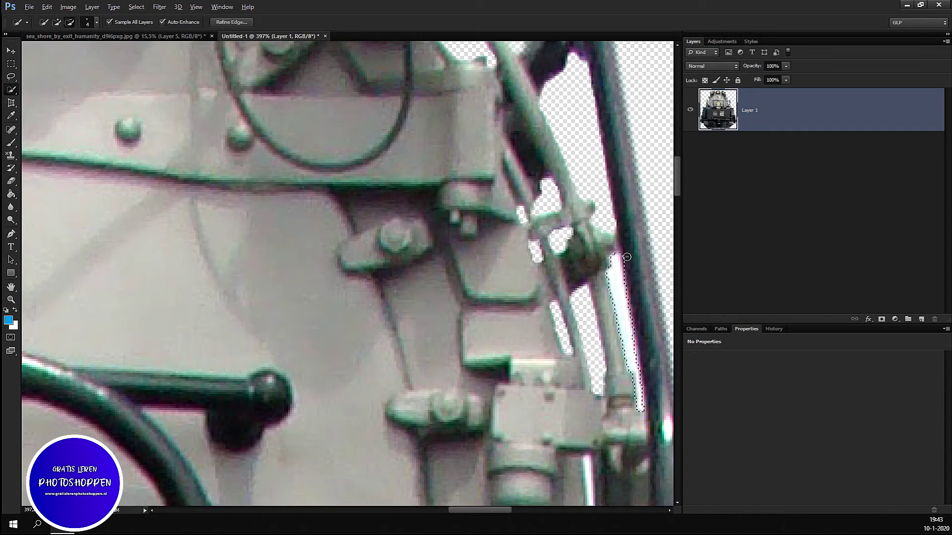
left_click(616, 270)
left_click(617, 280)
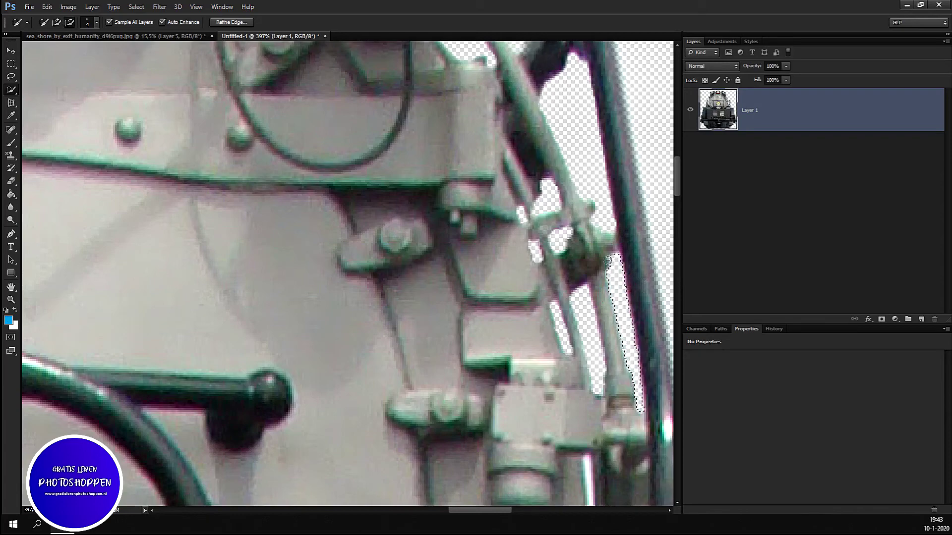
scroll(605, 212, "down", 3)
- Adjust the strip selection's lower end and delete the white strip
scroll(605, 213, "down", 3)
scroll(595, 263, "up", 3)
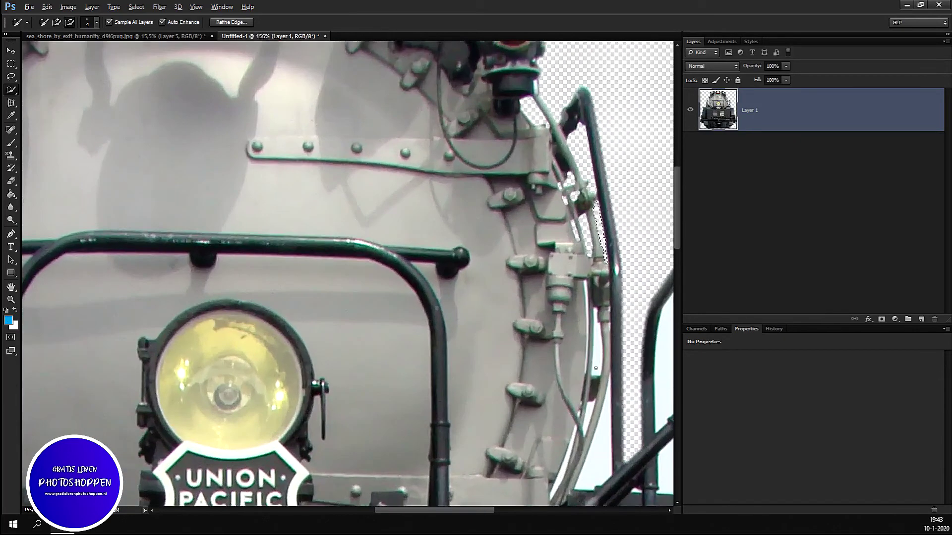
scroll(593, 298, "up", 2)
scroll(590, 313, "up", 2)
key("alt")
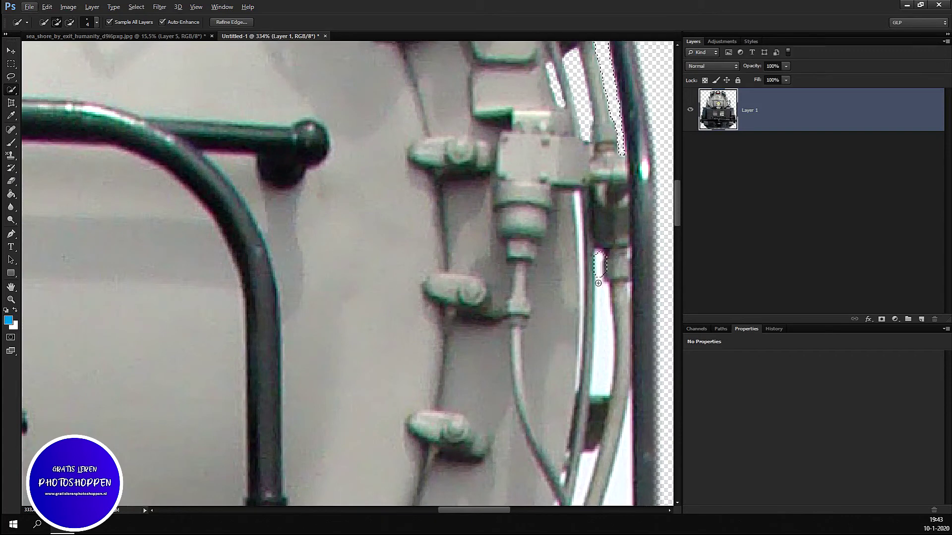
left_click(607, 378)
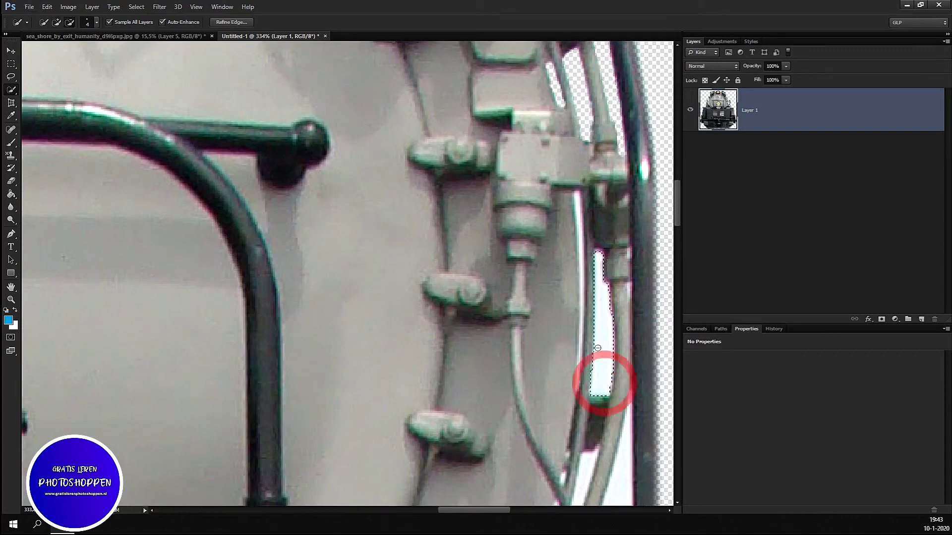
key("Delete")
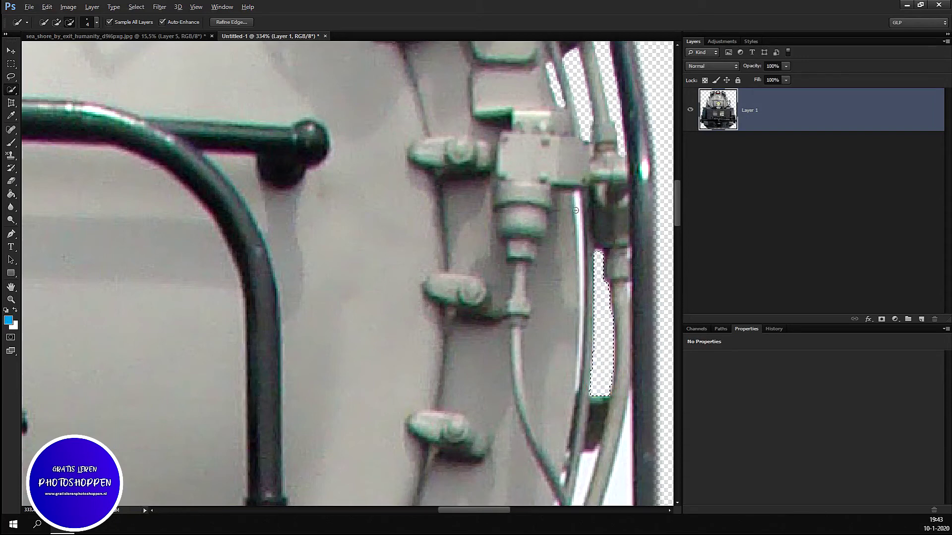
- With a smaller brush, select the thin white strip between the pipes, subtracting its jagged top
scroll(575, 200, "up", 1)
key("bracketleft")
key("bracketleft")
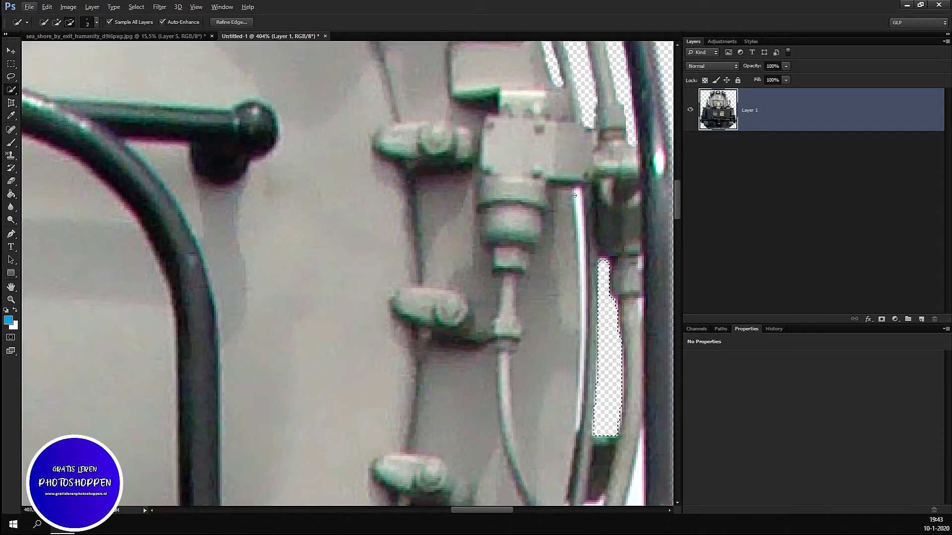
left_click_drag(579, 214, 582, 318)
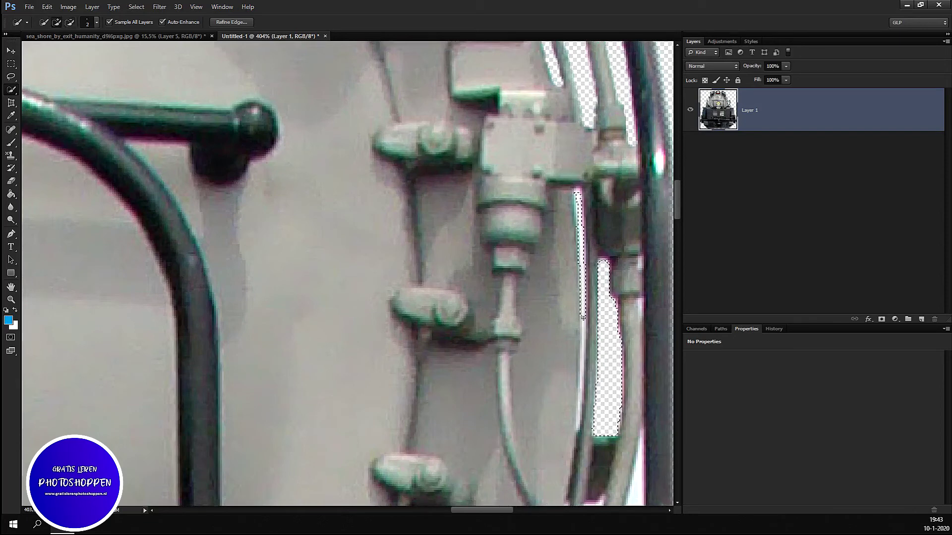
left_click_drag(583, 333, 578, 430)
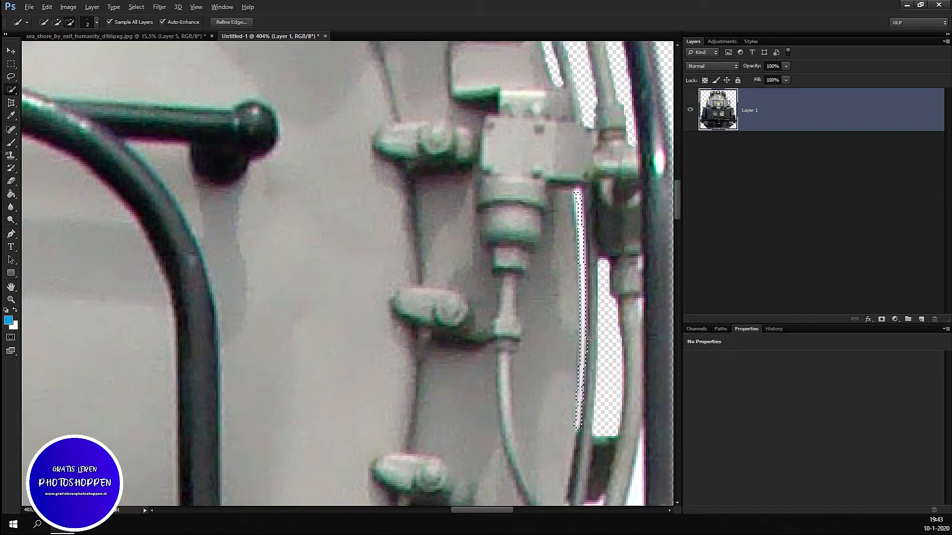
left_click(585, 351)
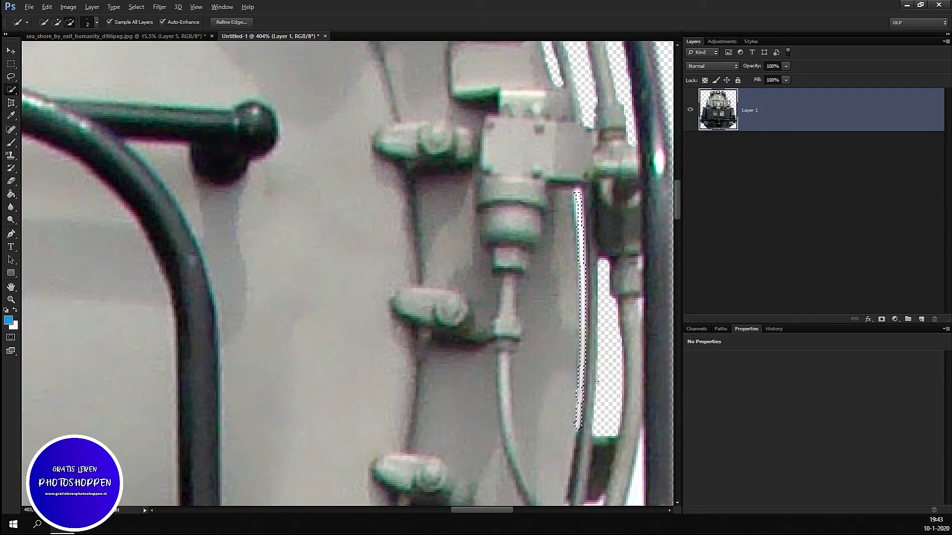
key("alt")
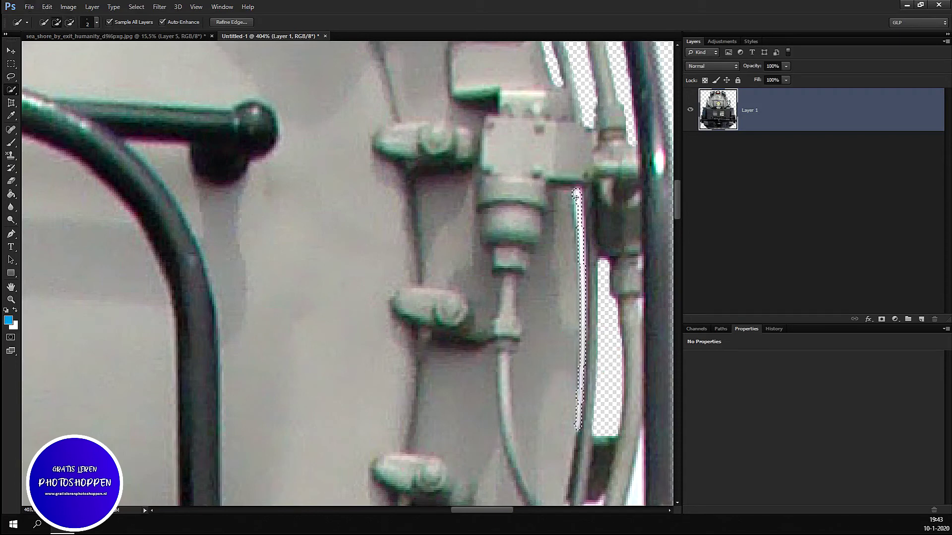
left_click(573, 212, "alt")
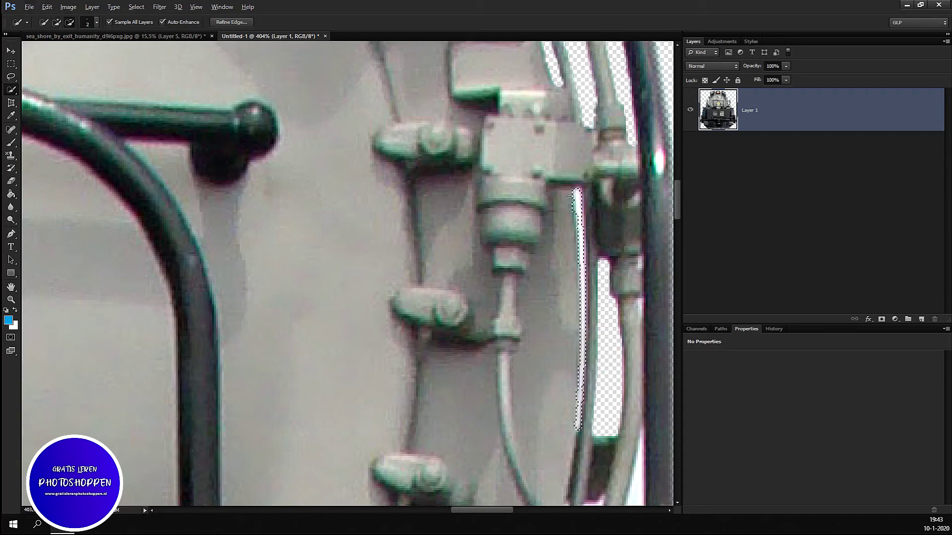
left_click(571, 213)
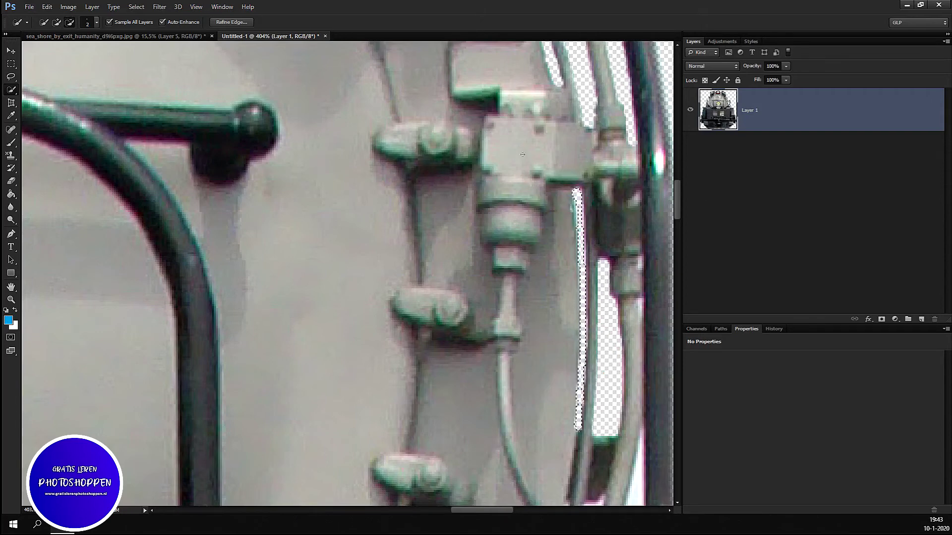
scroll(576, 224, "up", 1)
scroll(578, 218, "up", 1)
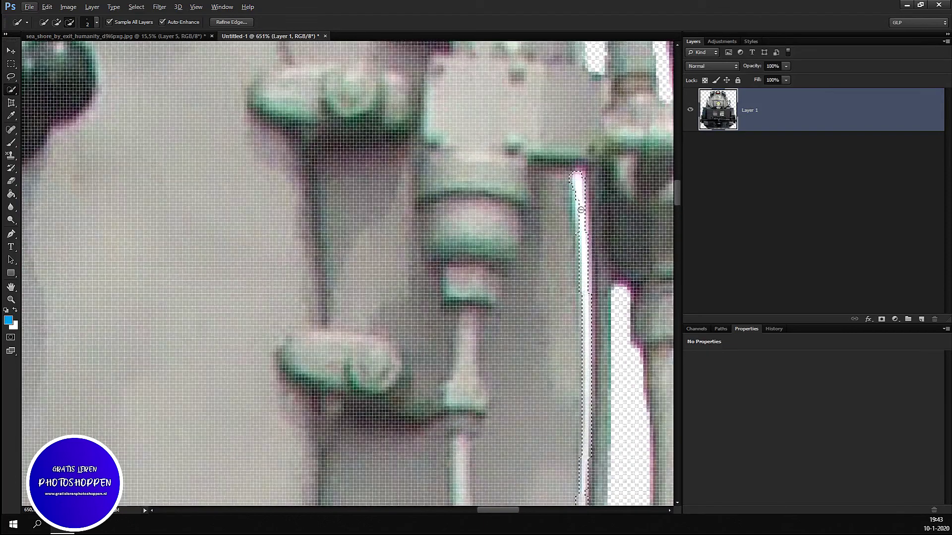
scroll(579, 231, "down", 1)
scroll(594, 231, "down", 1)
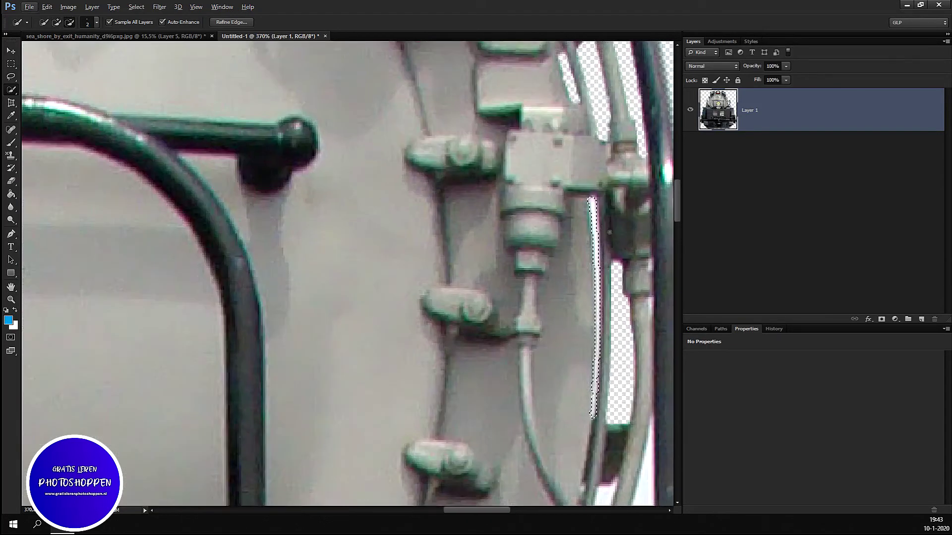
- Select the Rectangular Marquee tool and zoom the view around the strip
left_click(11, 64)
scroll(395, 190, "down", 1)
scroll(395, 190, "down", 2)
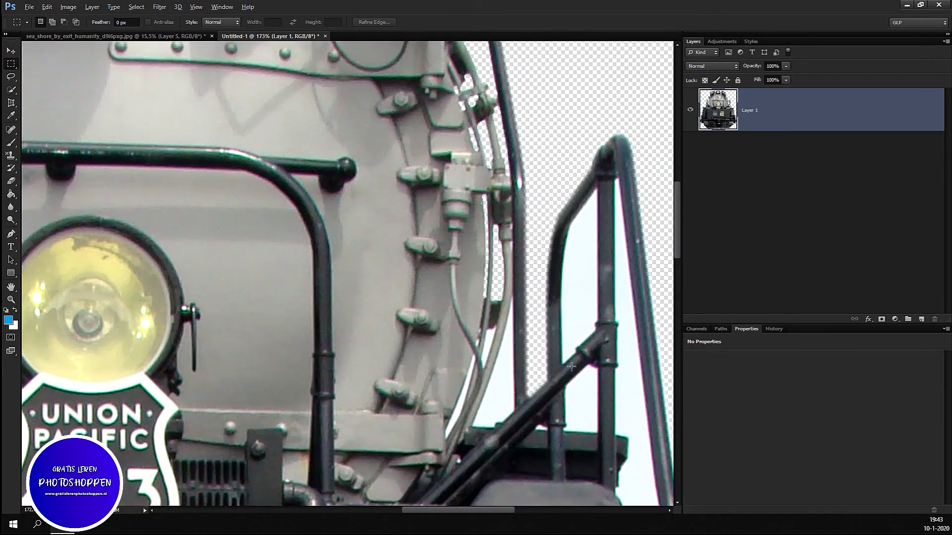
scroll(511, 375, "up", 1)
scroll(505, 377, "up", 1)
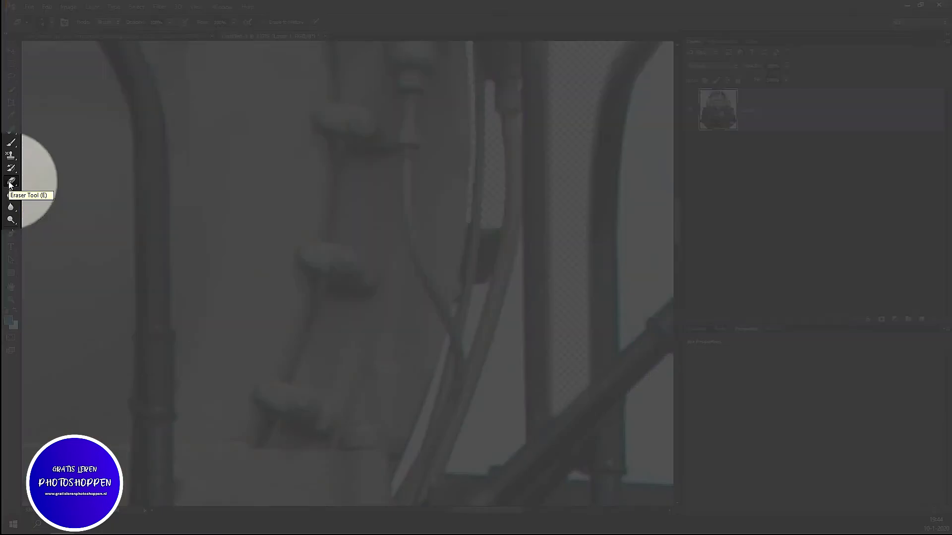
- Switch to the Magic Eraser and erase the white slivers between the central pipes
right_click(11, 180)
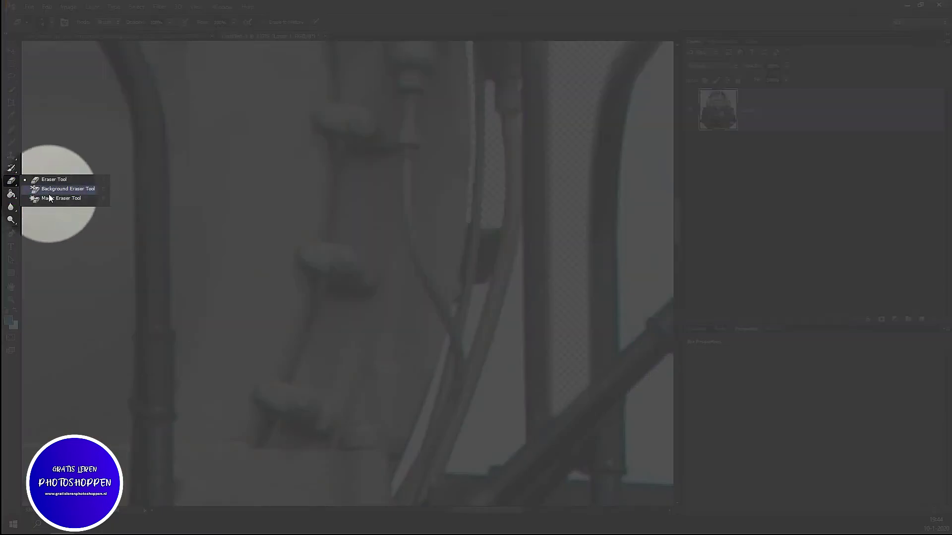
left_click(49, 199)
left_click(501, 354)
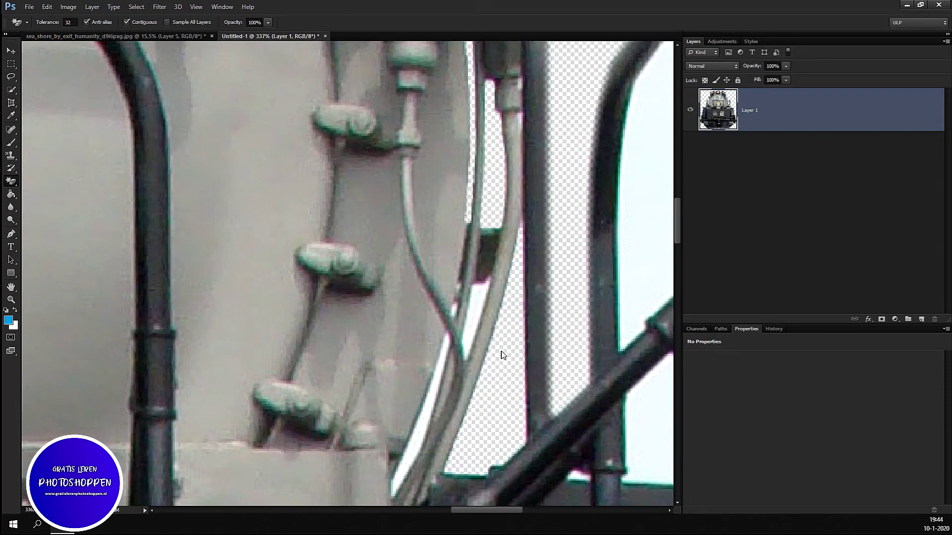
left_click(480, 312)
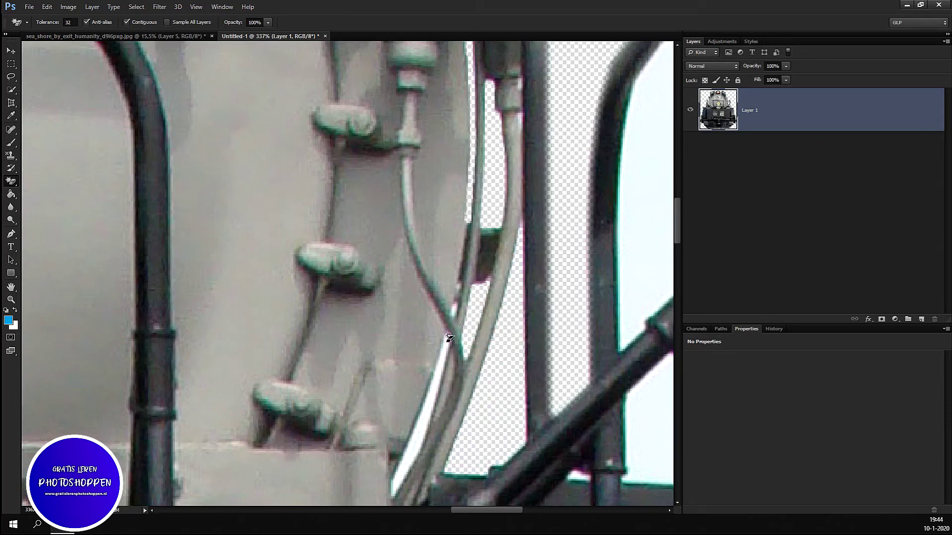
left_click(435, 391)
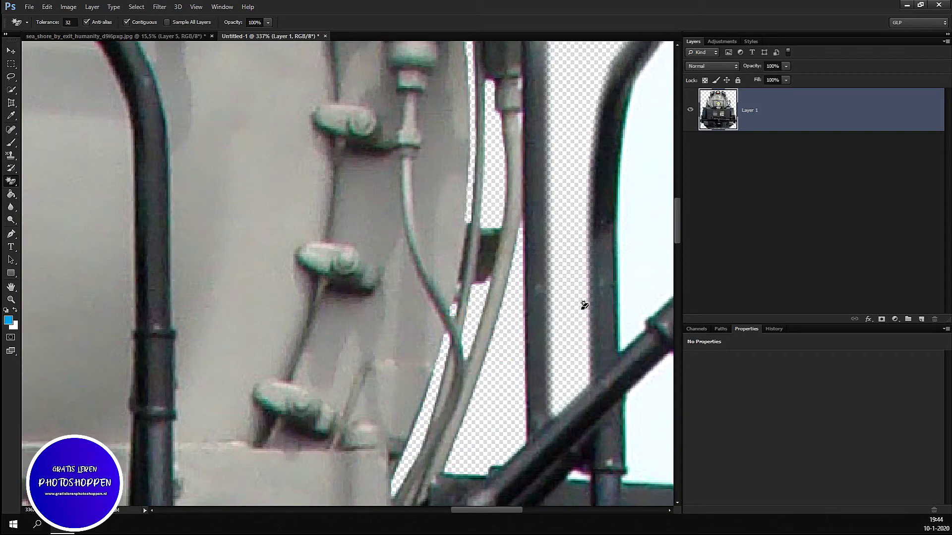
- Erase the upper-right, lower-right and right-railing white areas between the pipes
scroll(605, 274, "down", 3)
scroll(605, 255, "up", 2)
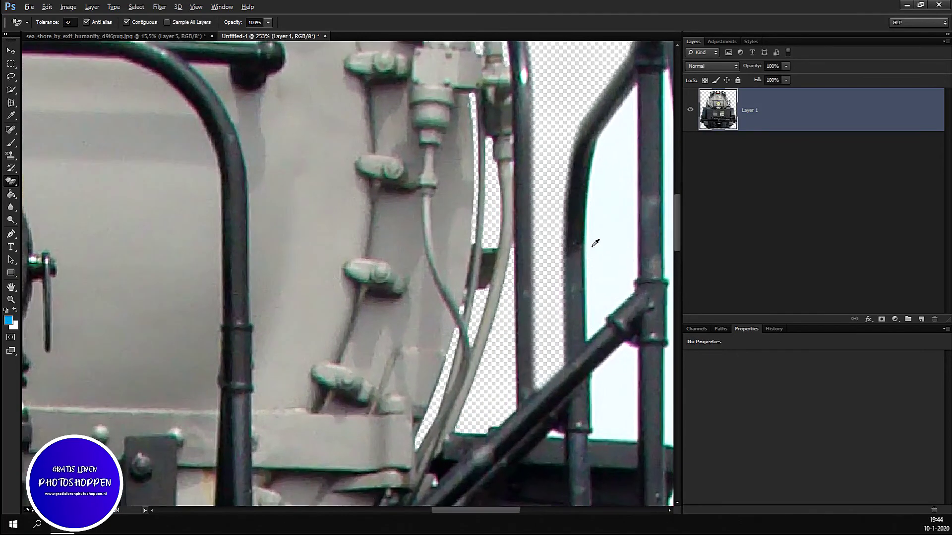
left_click(604, 241)
left_click(618, 406)
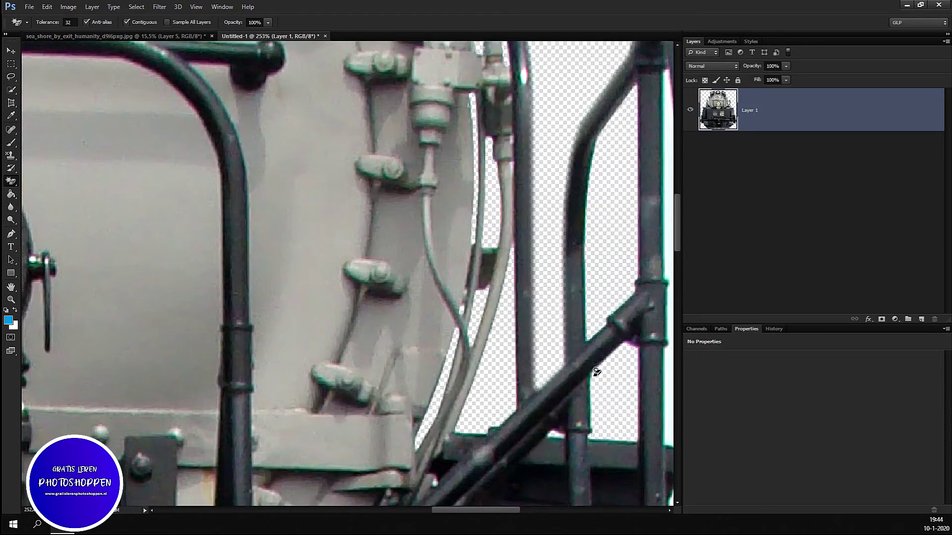
scroll(600, 376, "down", 3)
scroll(600, 376, "up", 1)
scroll(616, 383, "up", 2)
left_click(611, 377)
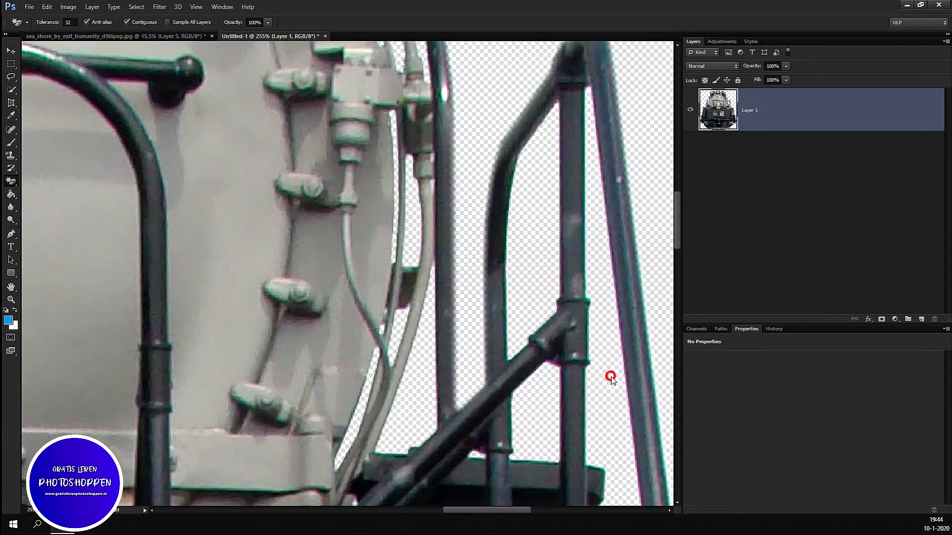
- Erase the small white patches beside the left railing and pole
scroll(611, 361, "down", 2)
scroll(639, 382, "down", 2)
scroll(644, 387, "down", 1)
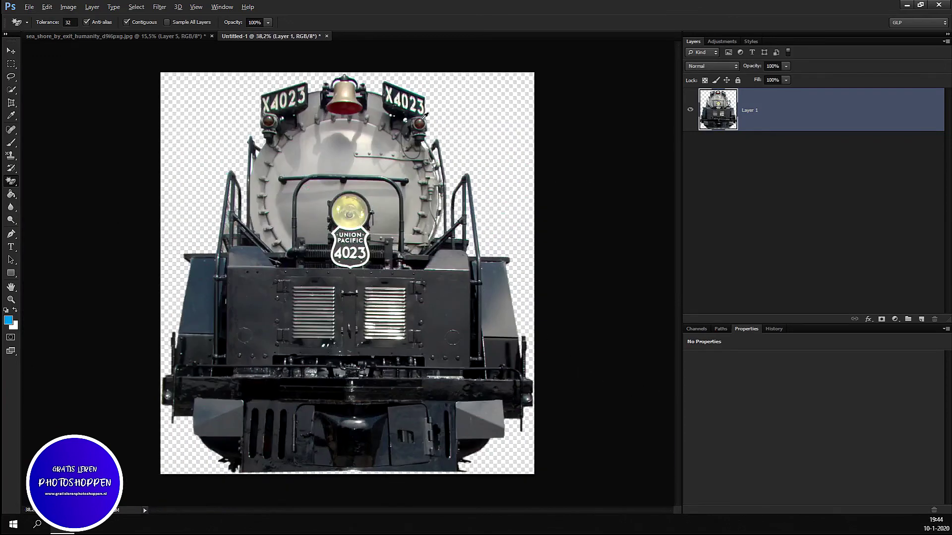
scroll(427, 117, "up", 2)
scroll(347, 148, "up", 2)
scroll(248, 174, "down", 1)
scroll(224, 185, "down", 1)
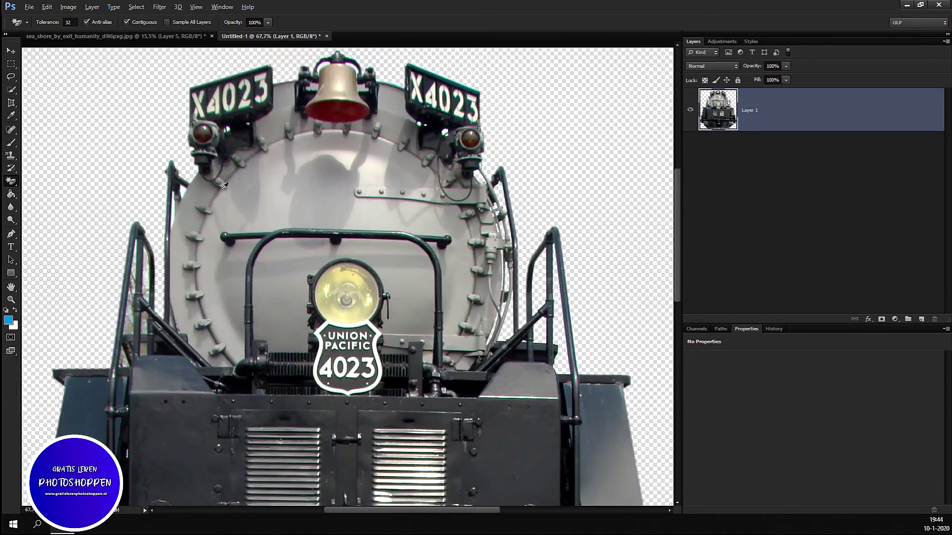
scroll(208, 189, "up", 2)
scroll(187, 195, "up", 2)
scroll(176, 164, "up", 1)
left_click(174, 170)
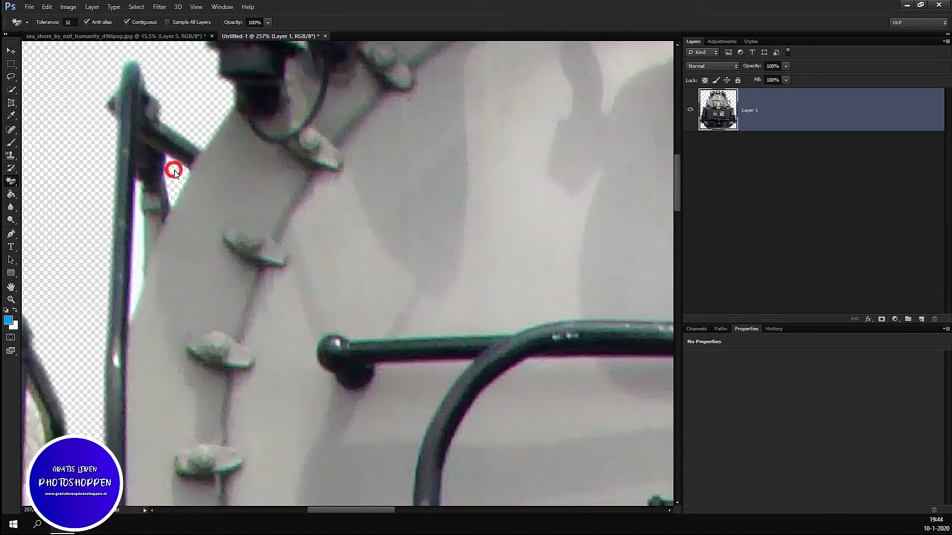
left_click(140, 241)
scroll(144, 250, "down", 2)
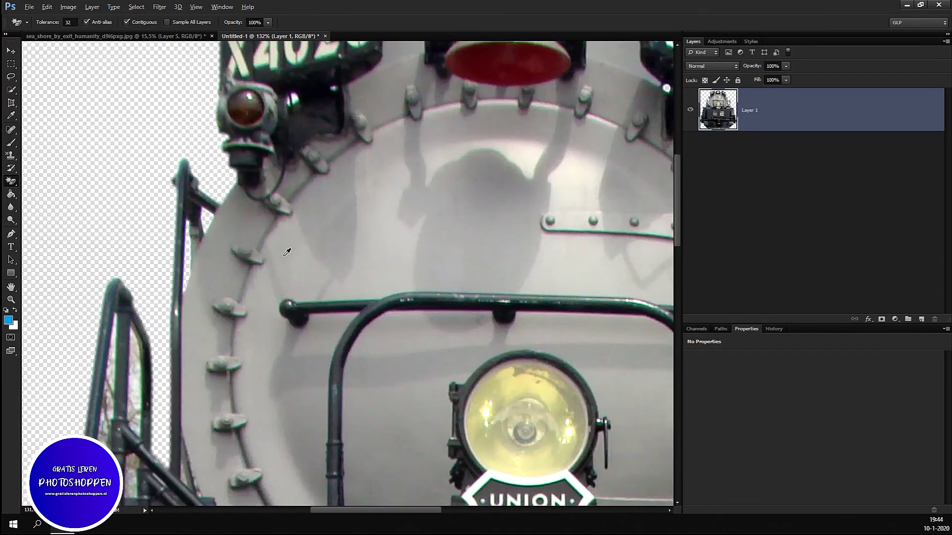
scroll(282, 255, "down", 1)
scroll(215, 384, "up", 2)
scroll(184, 298, "up", 1)
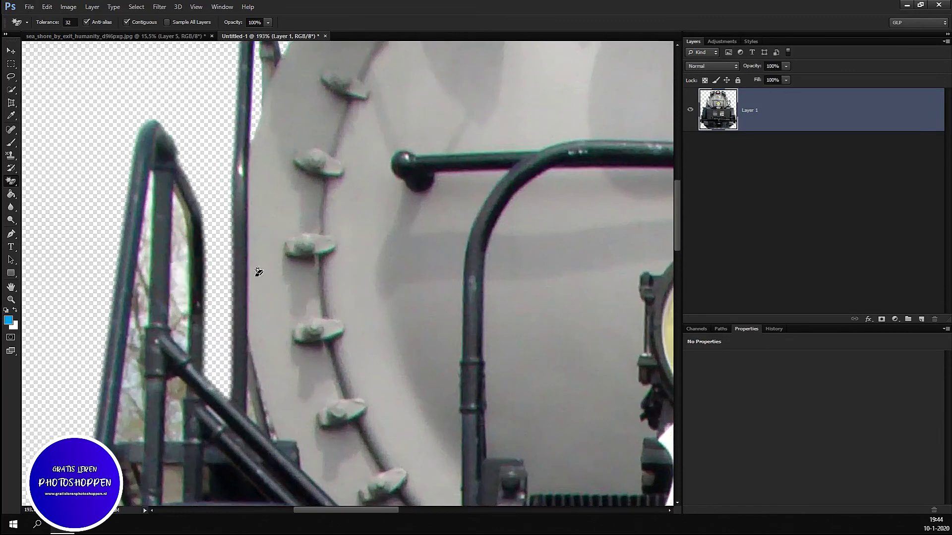
scroll(258, 272, "up", 1)
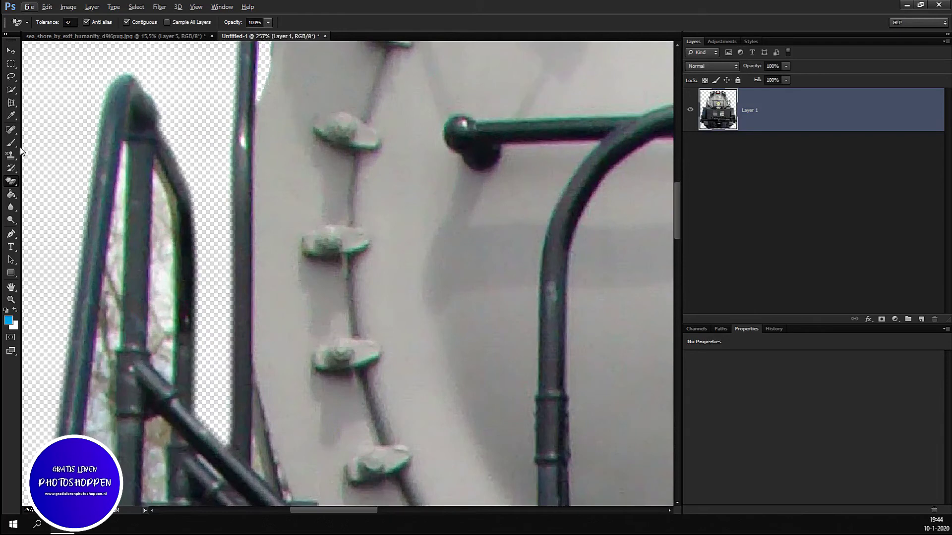
left_click(11, 89)
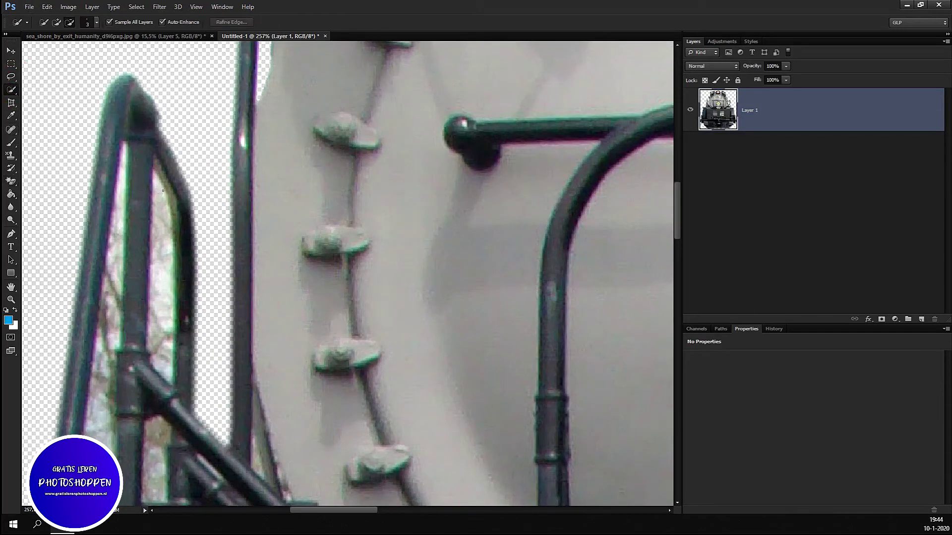
- Quick-select the light background gap between the railing bars and delete it
left_click_drag(155, 187, 157, 261)
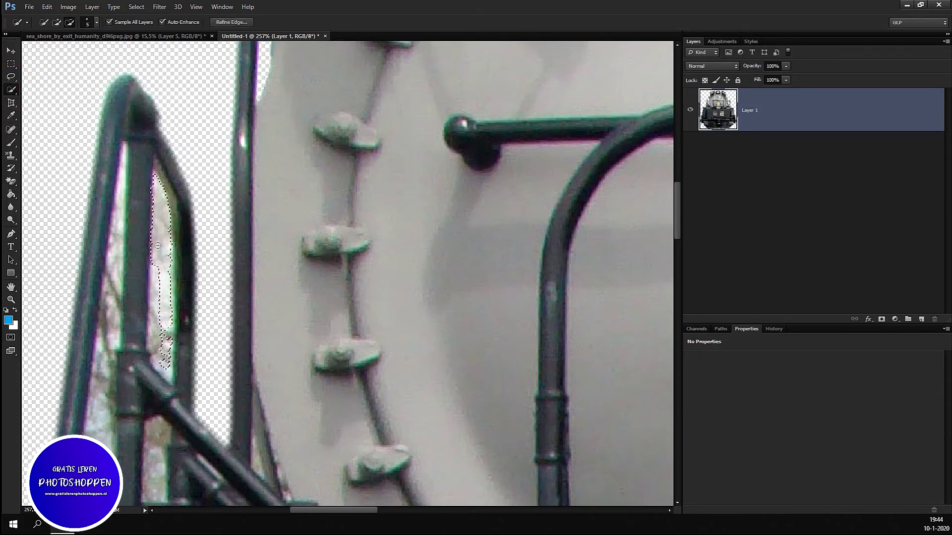
mouse_move(155, 308)
left_mouse_down()
mouse_move(171, 247)
mouse_move(165, 291)
mouse_move(150, 310)
left_mouse_up()
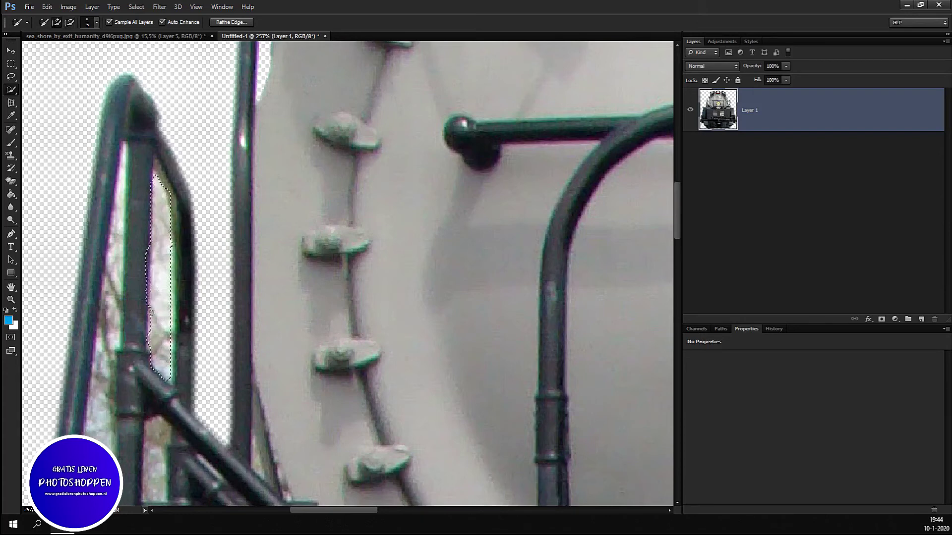
mouse_move(152, 189)
left_mouse_down()
mouse_move(146, 174)
mouse_move(142, 208)
left_mouse_up()
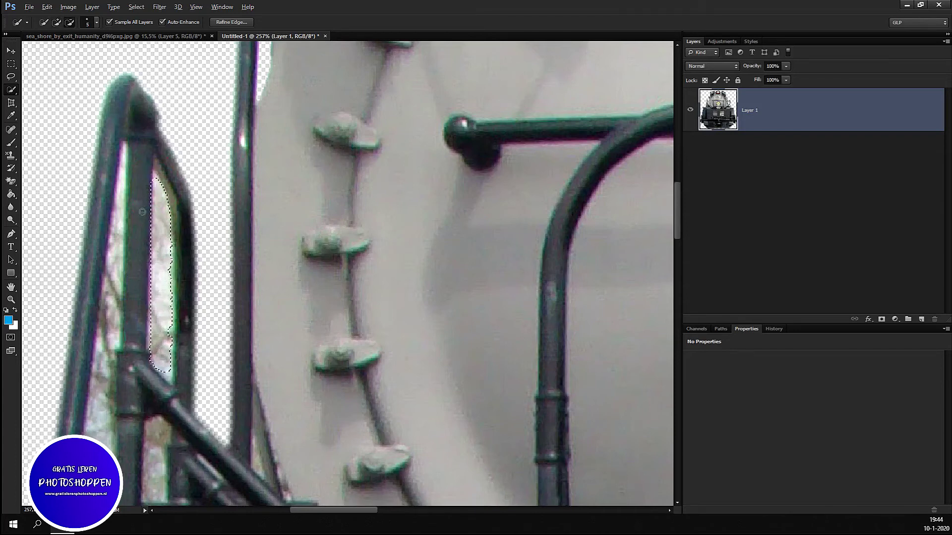
left_click_drag(158, 355, 166, 330)
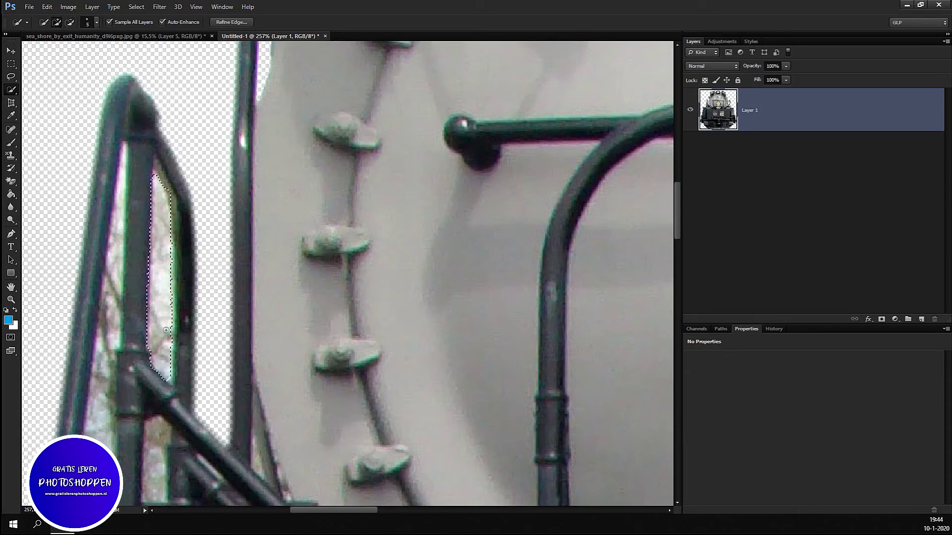
left_click(171, 379)
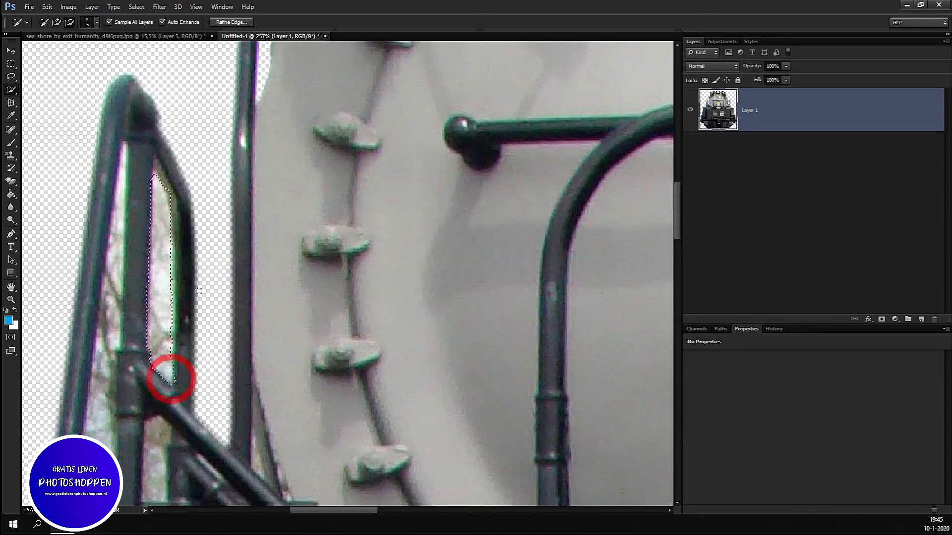
key("Delete")
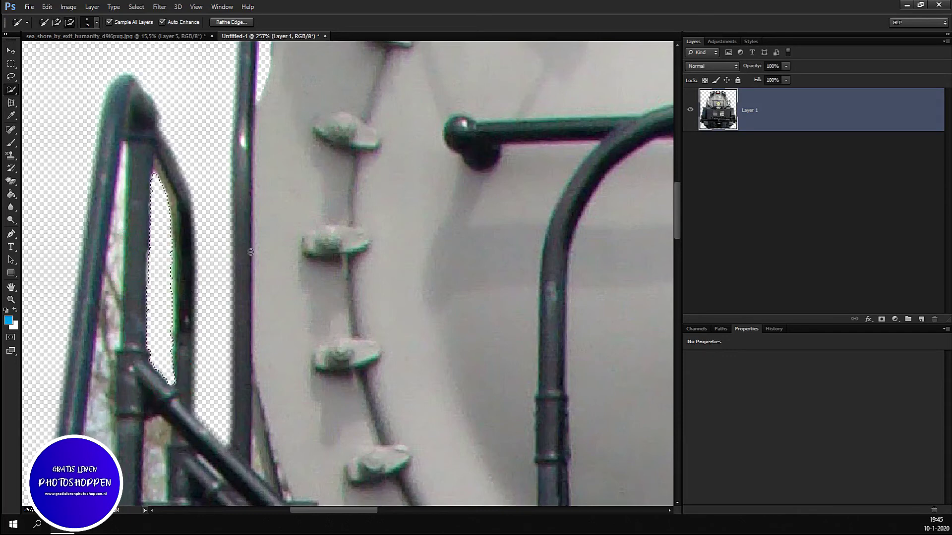
- Clear the selection and clone-stamp over the dark railing bar's edge
left_click(11, 64)
left_click(61, 93)
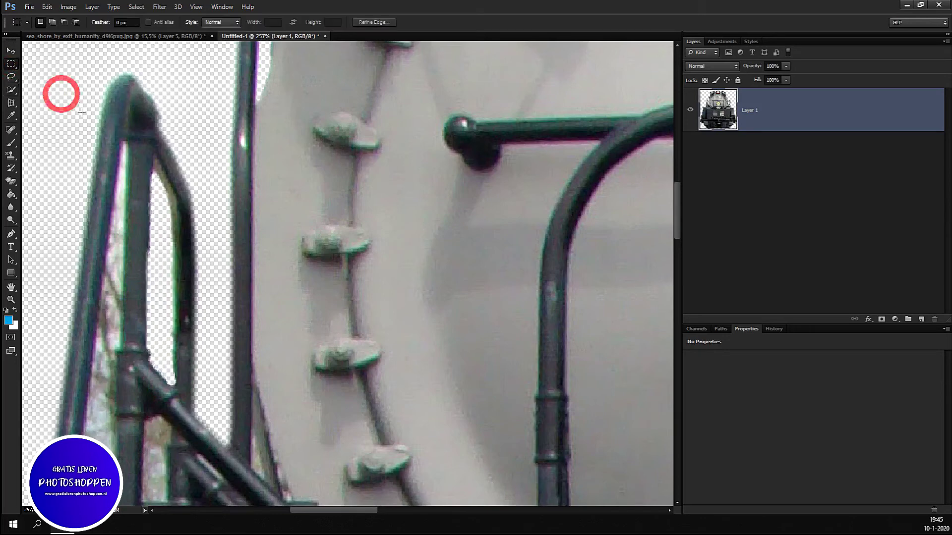
scroll(84, 300, "up", 2)
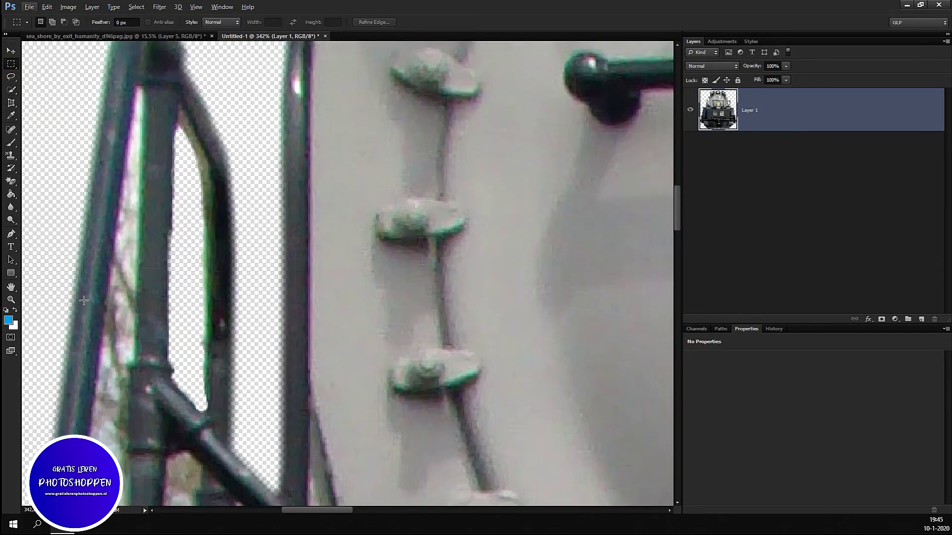
scroll(84, 300, "up", 1)
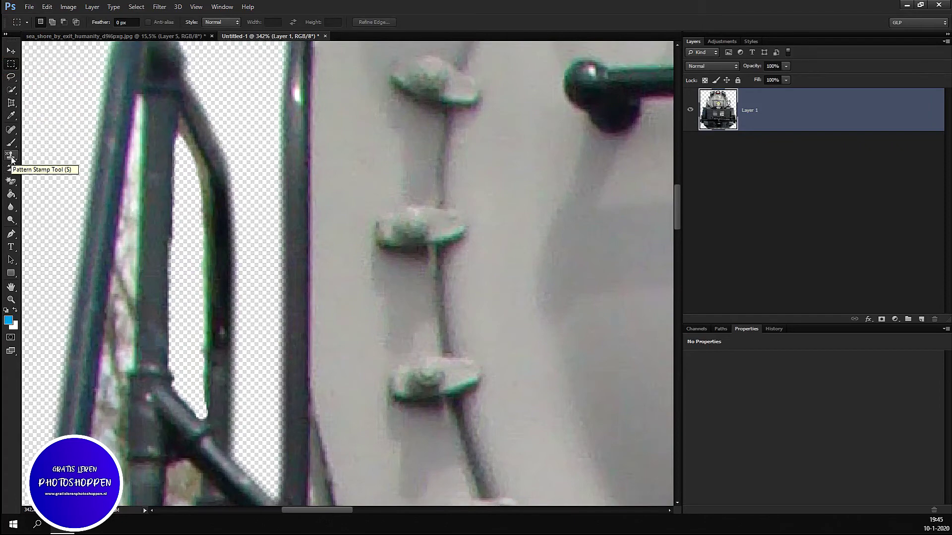
left_click(11, 157)
left_click(52, 155)
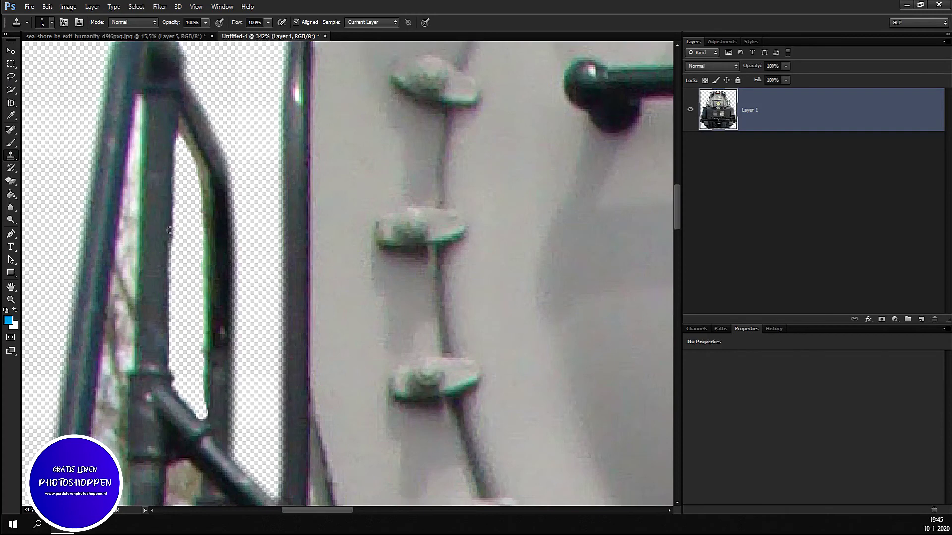
left_click(171, 205, "alt")
left_click_drag(171, 258, 159, 314)
scroll(216, 240, "down", 3)
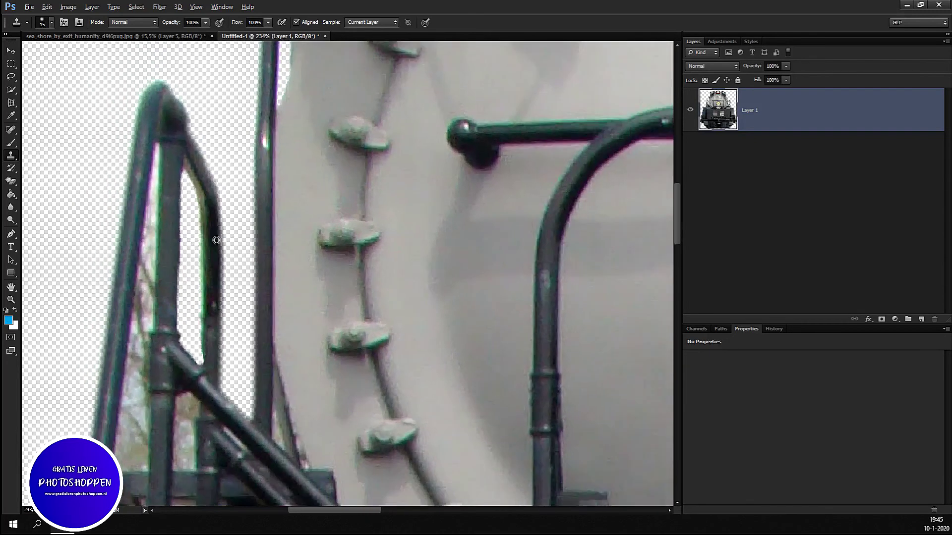
scroll(193, 228, "up", 3)
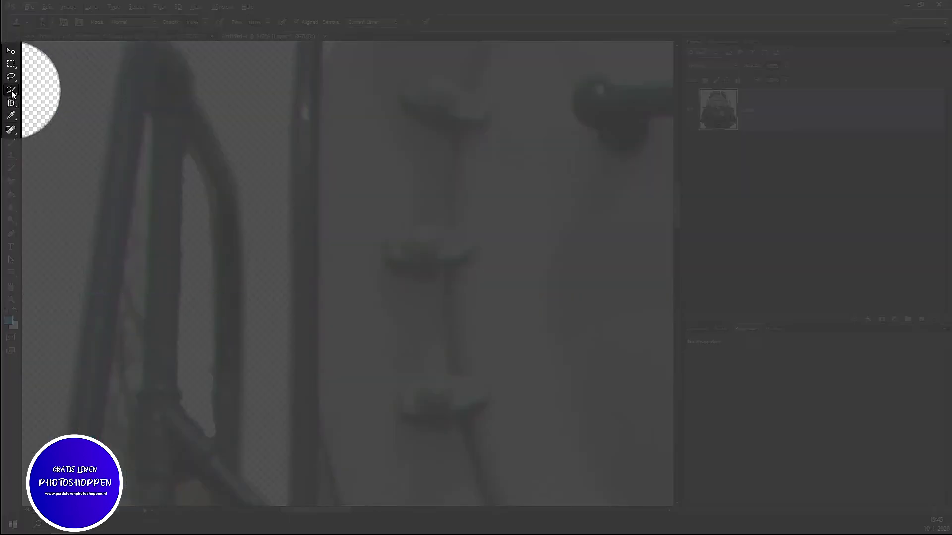
- Quick-select the light background strip beside the left railing, trimming it off the bar
left_click(13, 92)
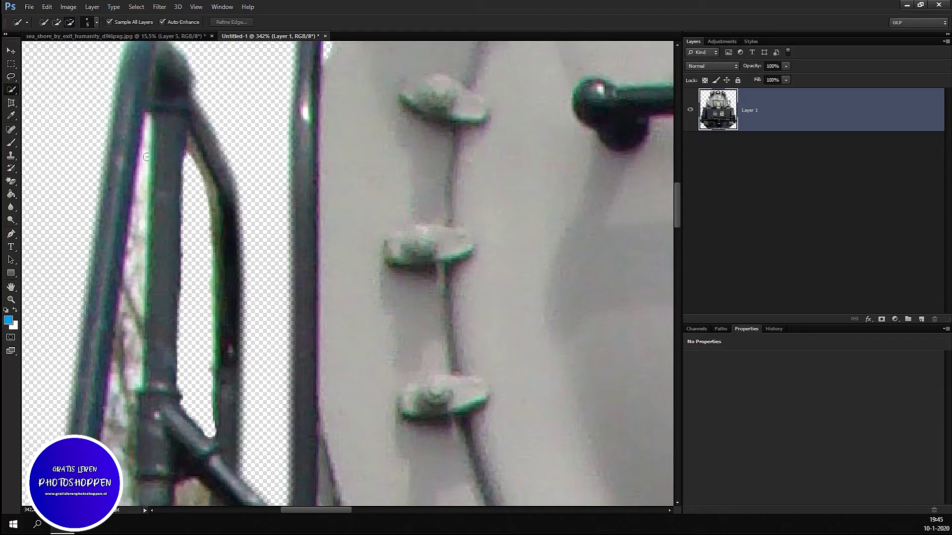
left_click_drag(143, 160, 134, 200)
left_click_drag(134, 271, 116, 395)
left_click_drag(121, 357, 127, 184)
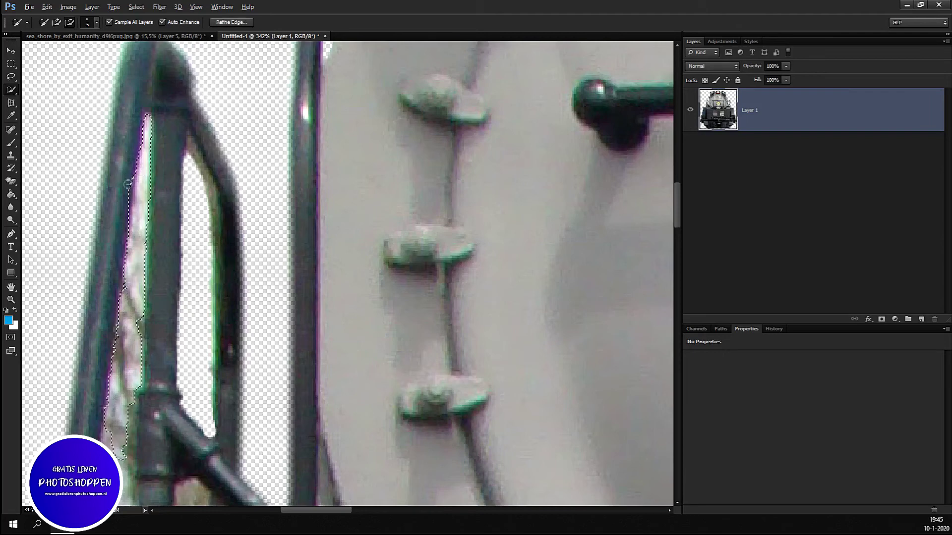
scroll(157, 247, "down", 2)
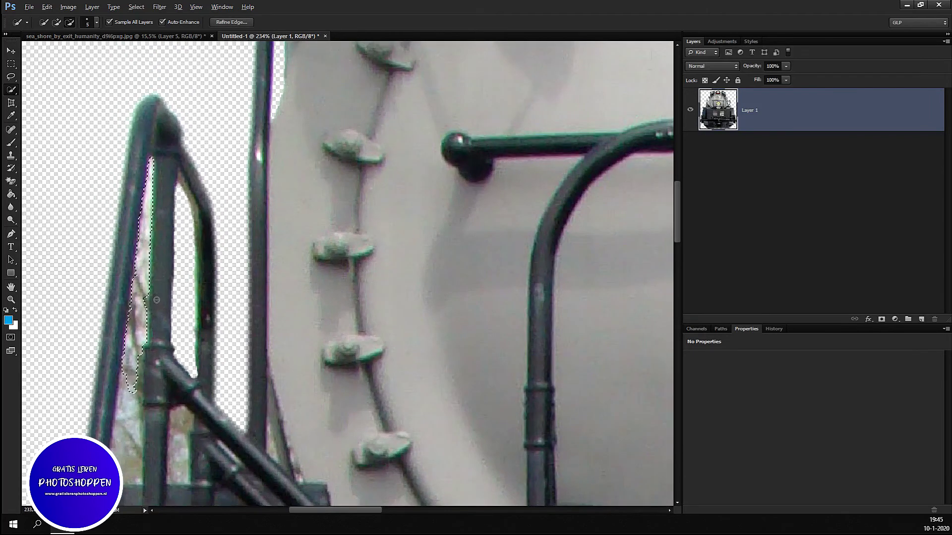
left_click(146, 280, "alt")
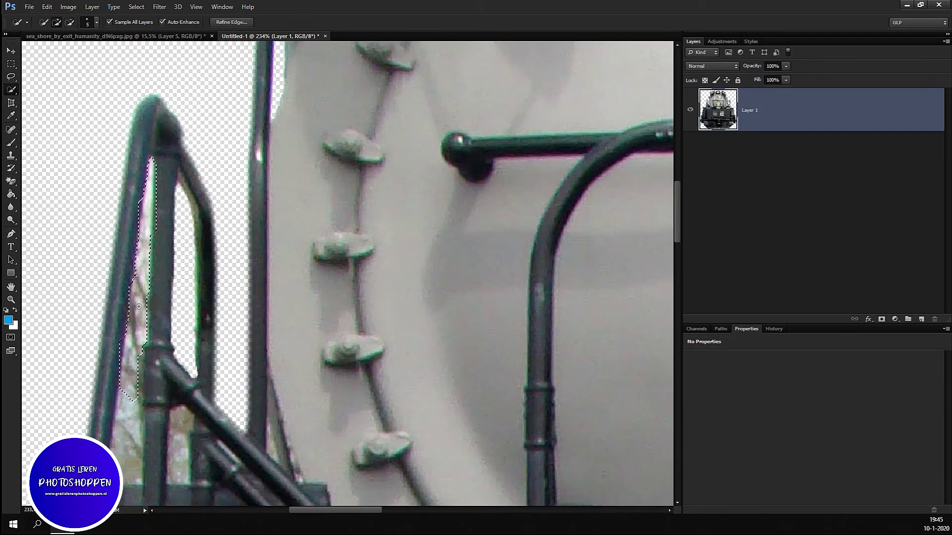
left_click(139, 289, "alt")
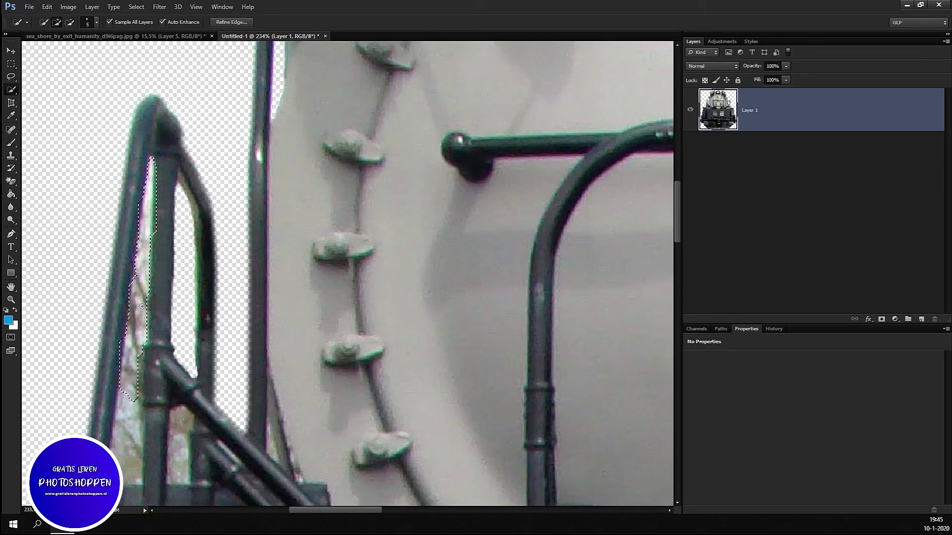
left_click(144, 315, "alt")
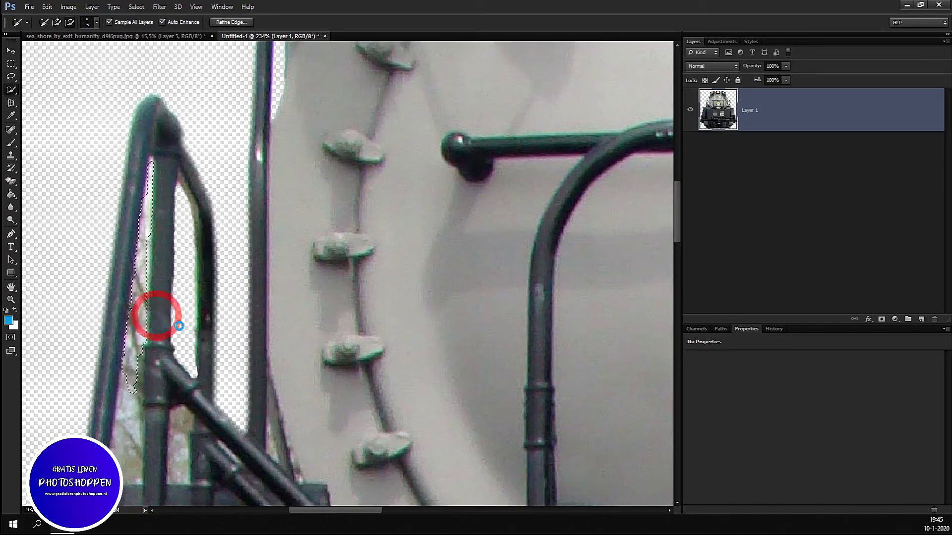
- Extend the selection over more background strip and the gap beside the vertical bar, excluding the pipe junction
scroll(168, 278, "down", 3)
scroll(179, 246, "down", 1)
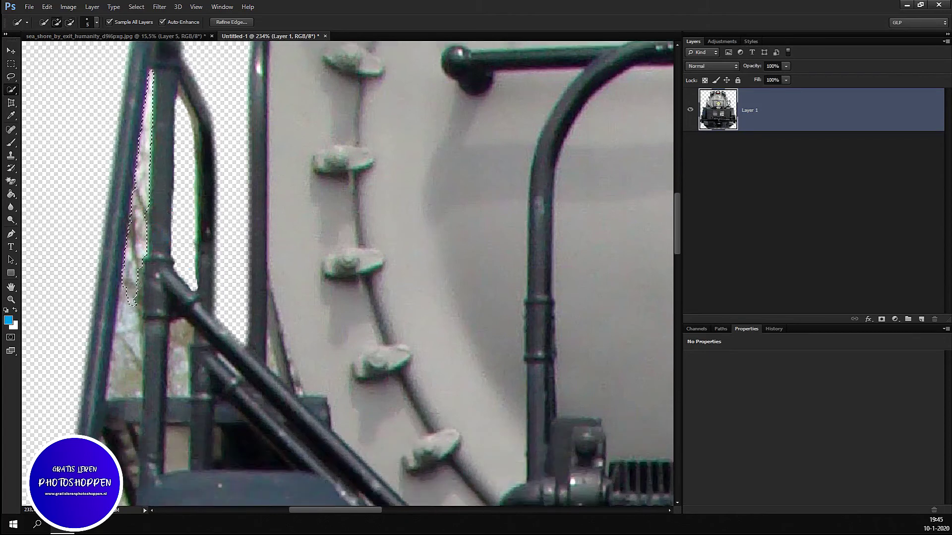
left_click_drag(132, 233, 127, 330)
left_click_drag(118, 383, 141, 265)
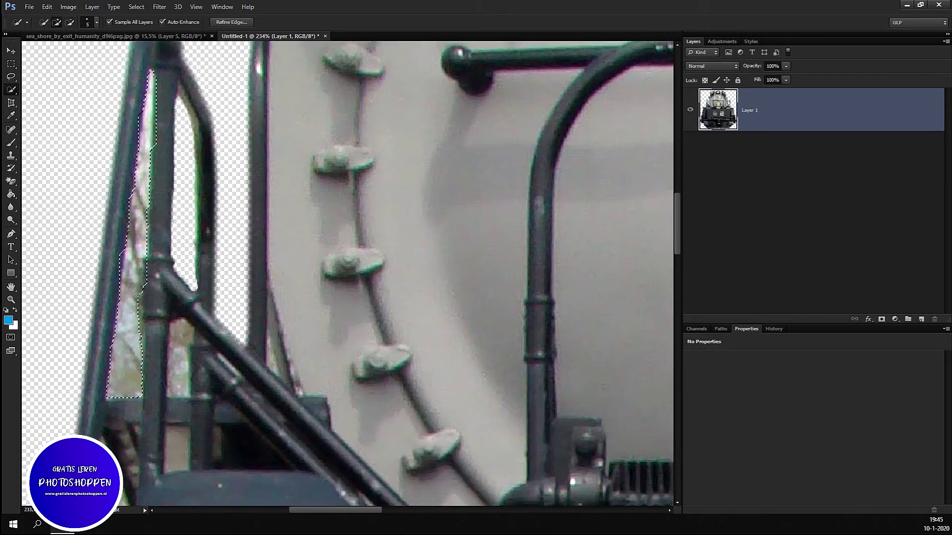
left_click_drag(171, 278, 151, 288)
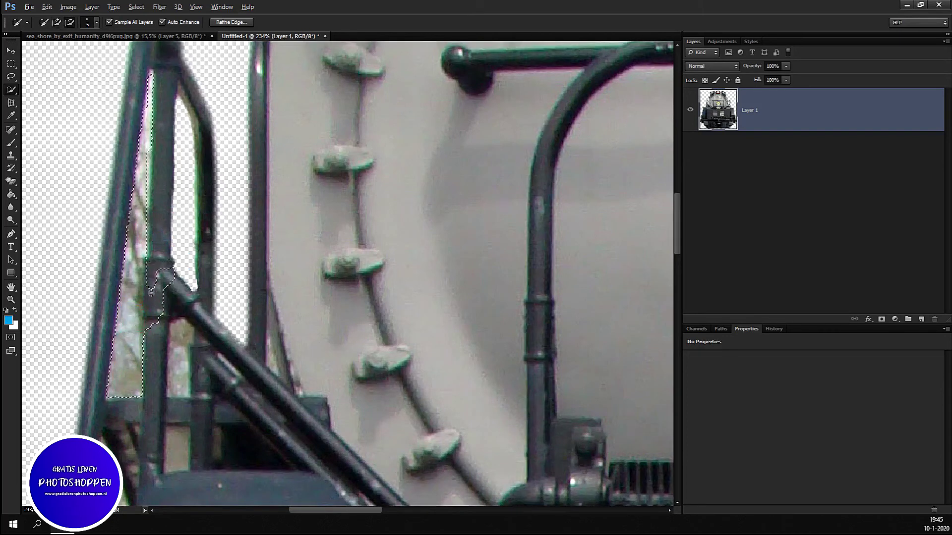
left_click_drag(150, 343, 139, 329)
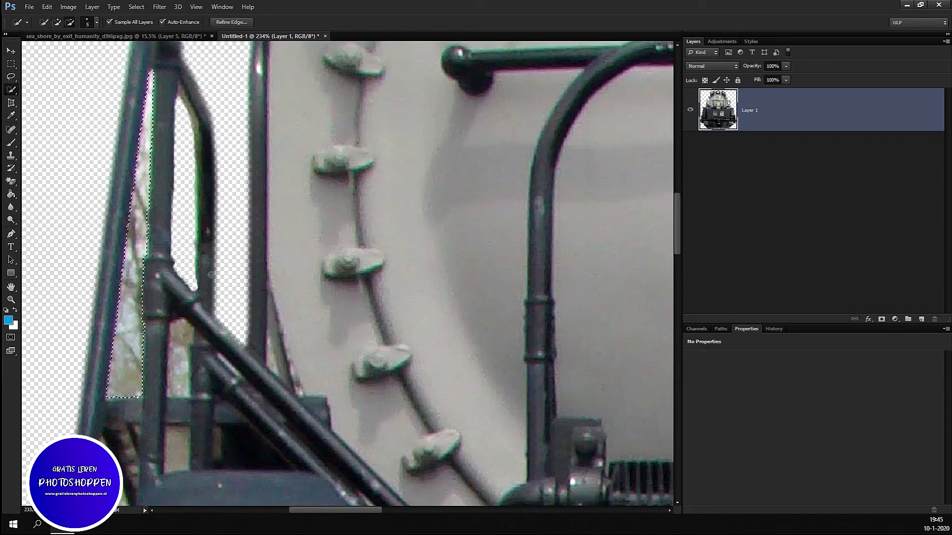
scroll(216, 274, "down", 2)
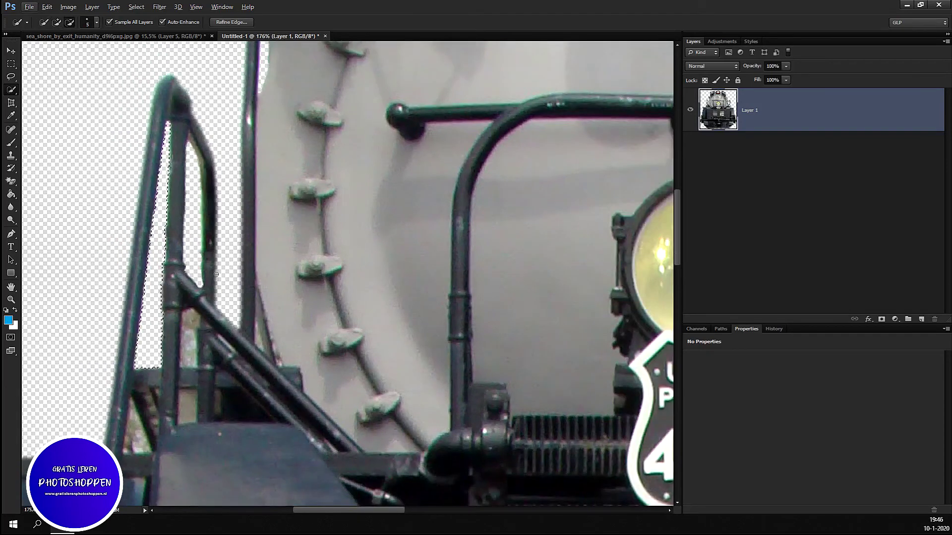
scroll(203, 322, "up", 2)
scroll(198, 340, "up", 2)
mouse_move(195, 304)
left_mouse_down()
mouse_move(185, 369)
mouse_move(185, 296)
mouse_move(189, 347)
left_mouse_up()
key("ctrl+d")
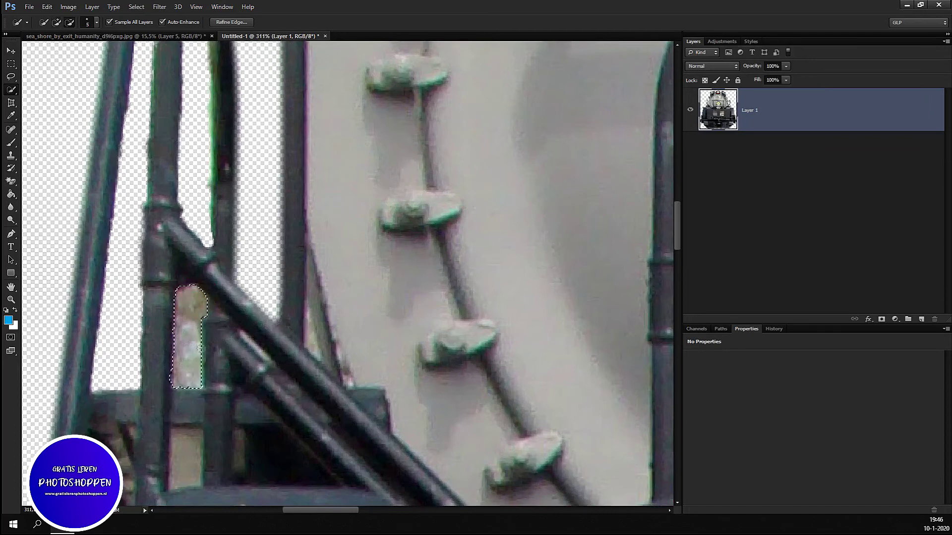
- Select the triangular background gap below the railing
left_click(164, 388)
scroll(285, 350, "down", 3)
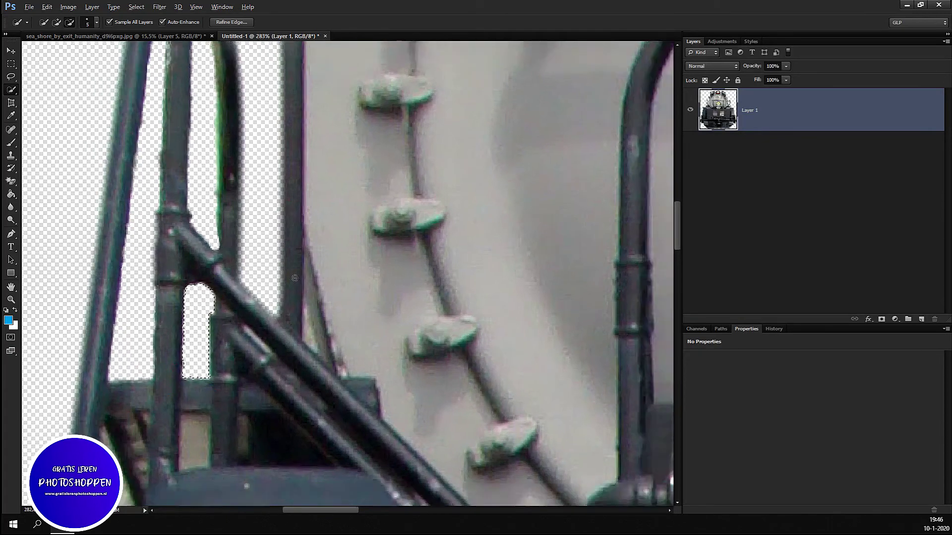
scroll(288, 347, "down", 3)
scroll(298, 342, "down", 1)
scroll(298, 342, "up", 2)
scroll(288, 337, "up", 2)
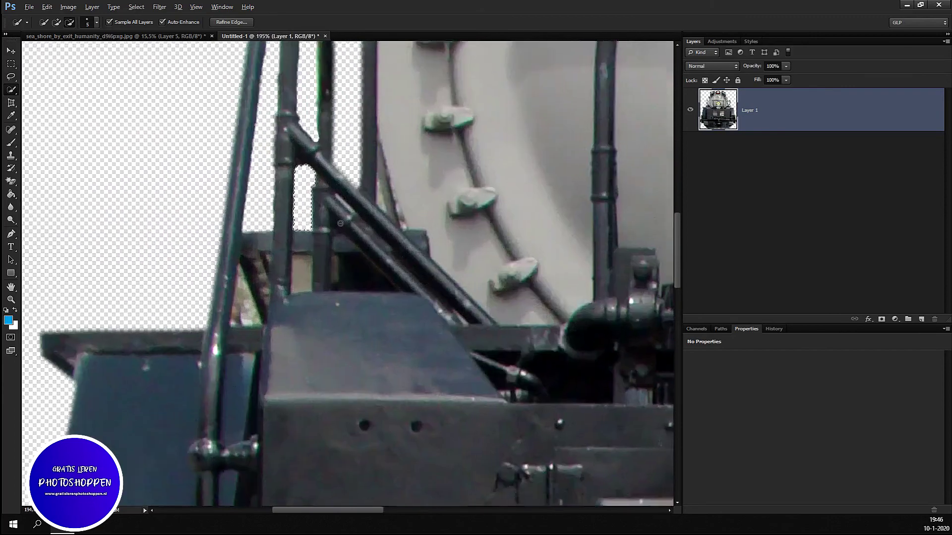
scroll(228, 327, "up", 2)
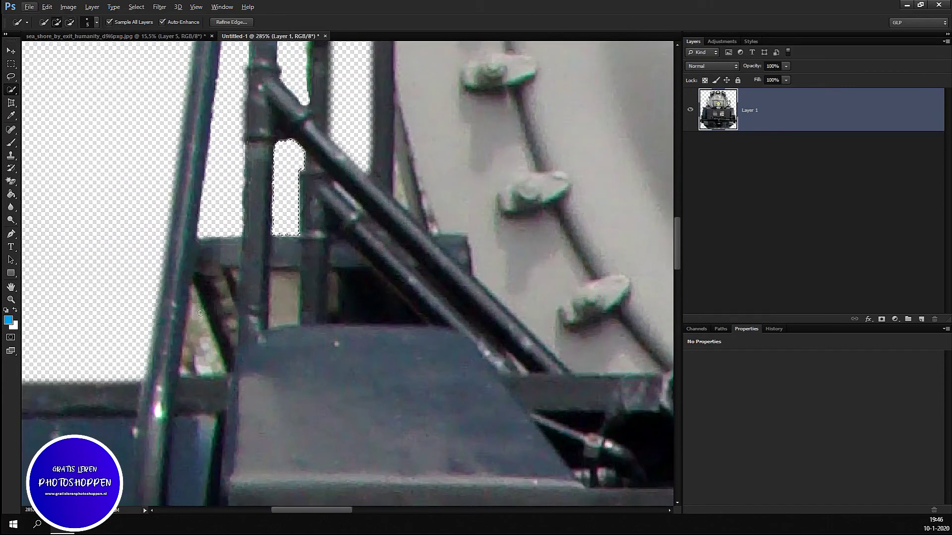
mouse_move(196, 300)
left_mouse_down()
mouse_move(201, 366)
mouse_move(195, 358)
left_mouse_up()
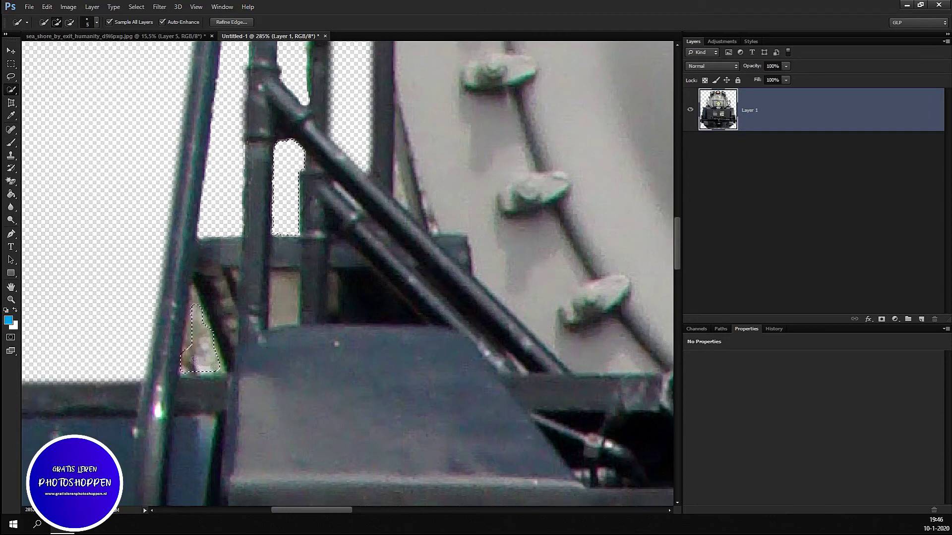
left_click_drag(199, 296, 195, 287)
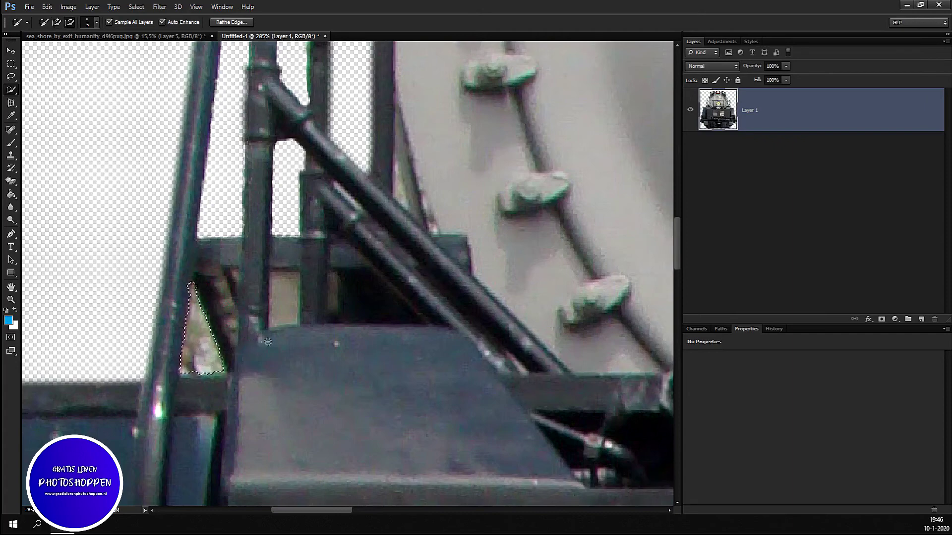
scroll(267, 341, "down", 10)
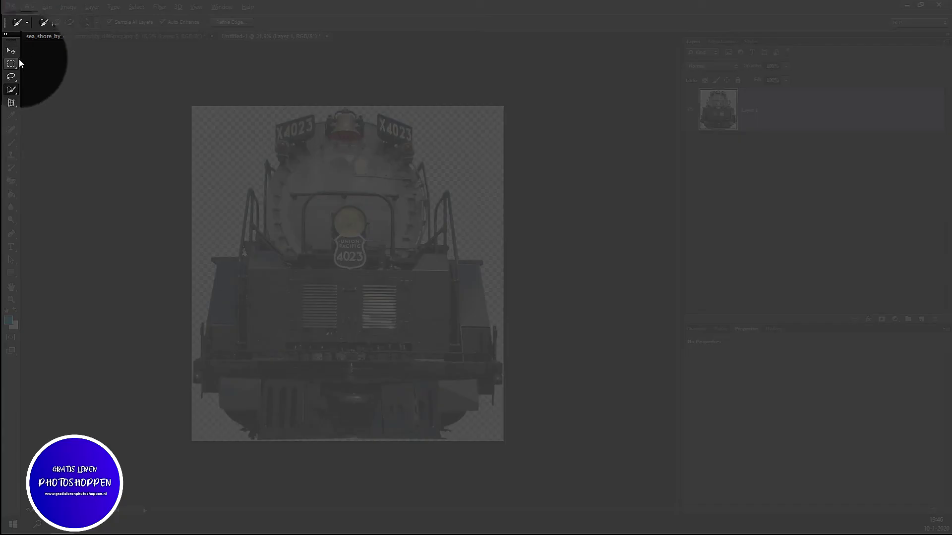
- Cut the whole locomotive canvas and close Untitled-1 without saving
left_click(7, 68)
left_click_drag(183, 89, 634, 497)
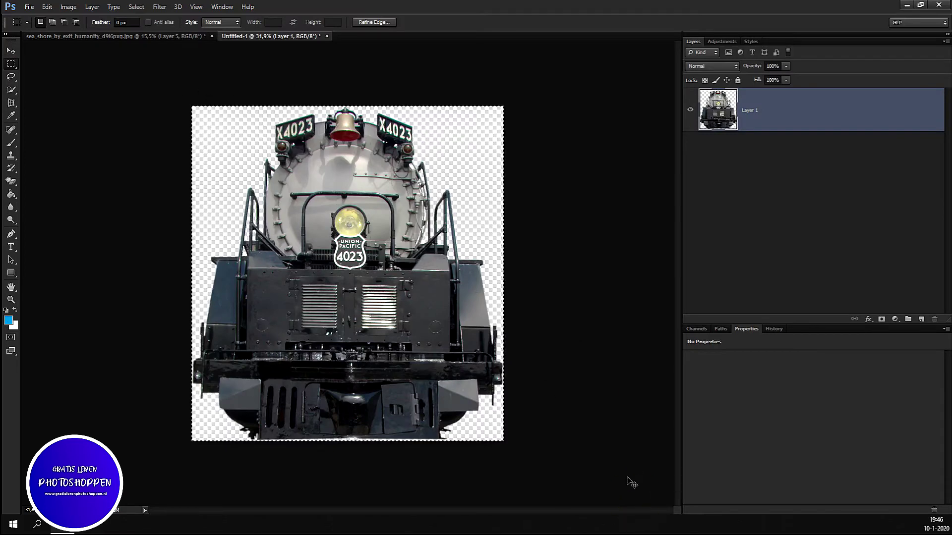
key("Delete")
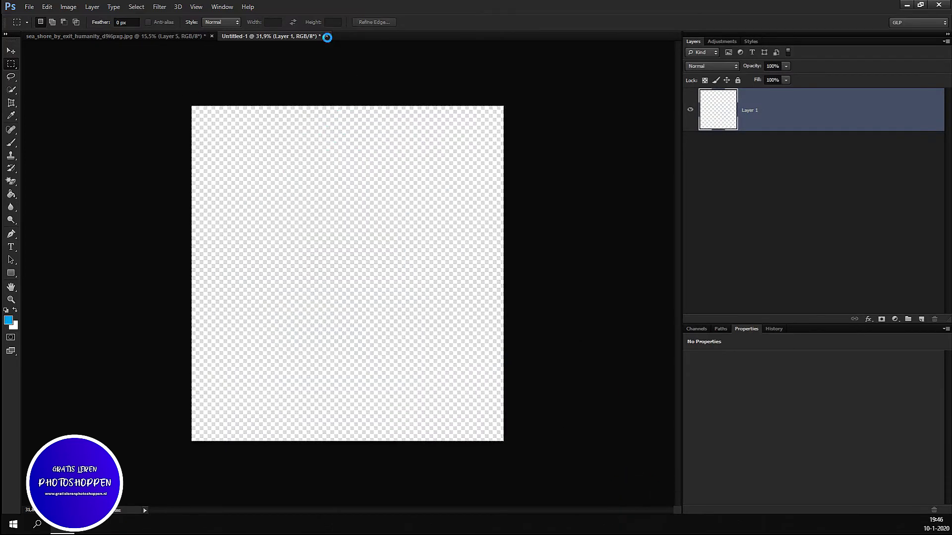
left_click(326, 35)
left_click(478, 197)
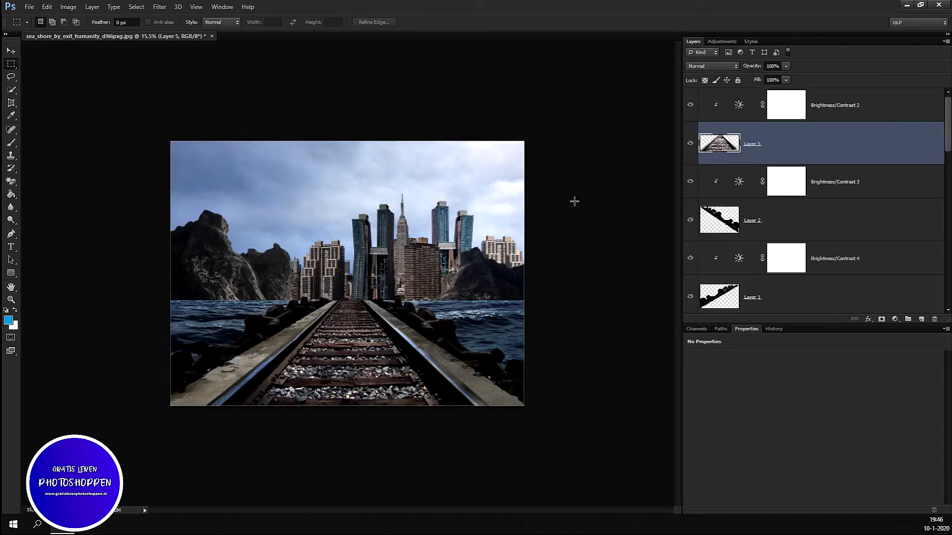
- Paste the locomotive above the top layer of the sea_shore composite
left_click(865, 115)
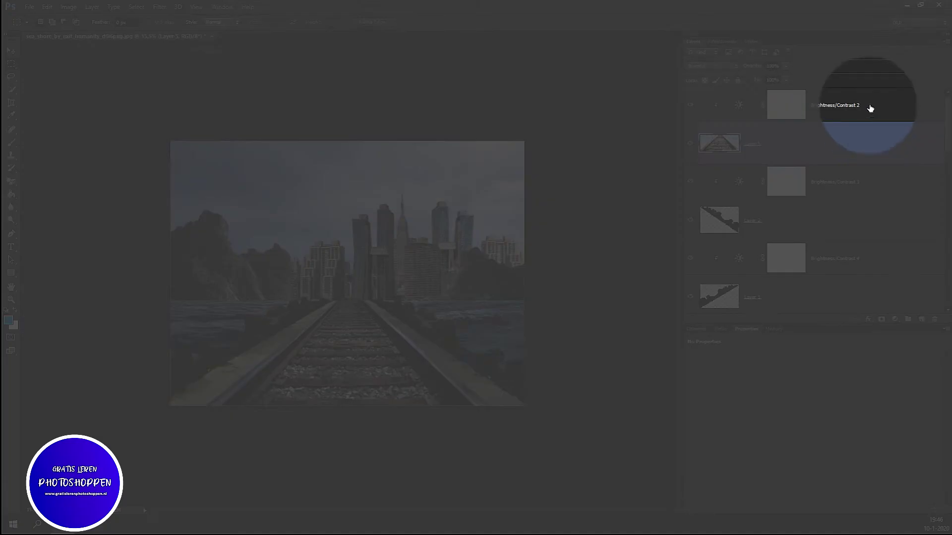
key("ctrl+v")
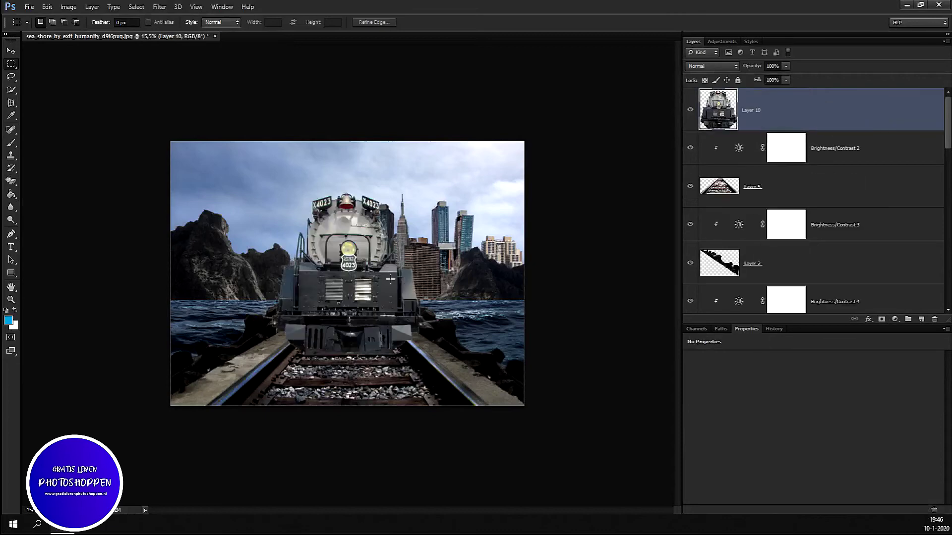
key("ctrl+t")
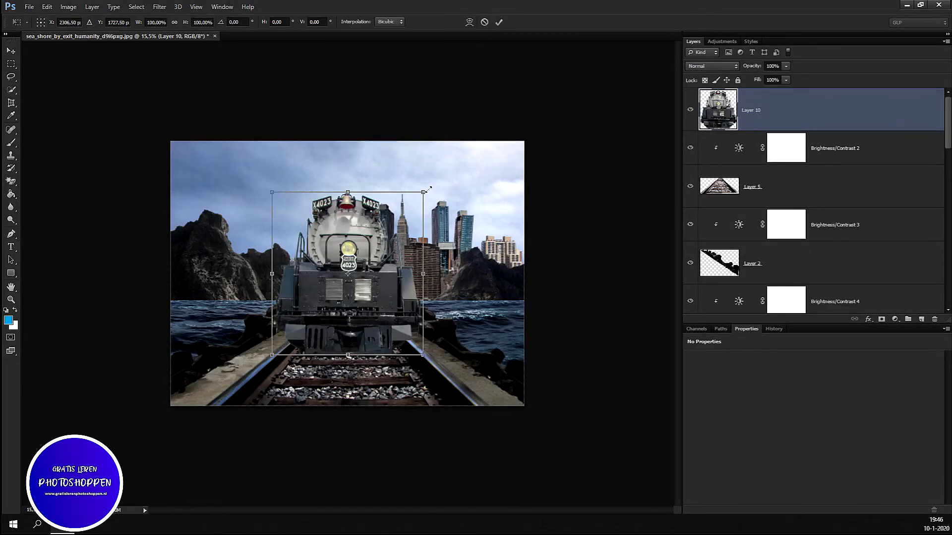
- Resize the locomotive to about 73% and place it on the track before the skyline
left_click_drag(428, 190, 370, 252)
left_click_drag(316, 320, 352, 305)
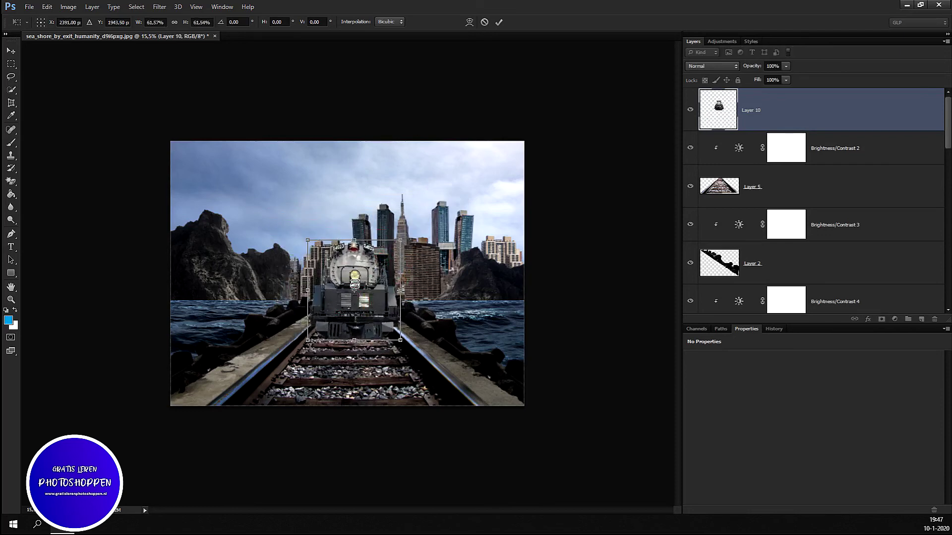
left_click_drag(309, 340, 300, 348)
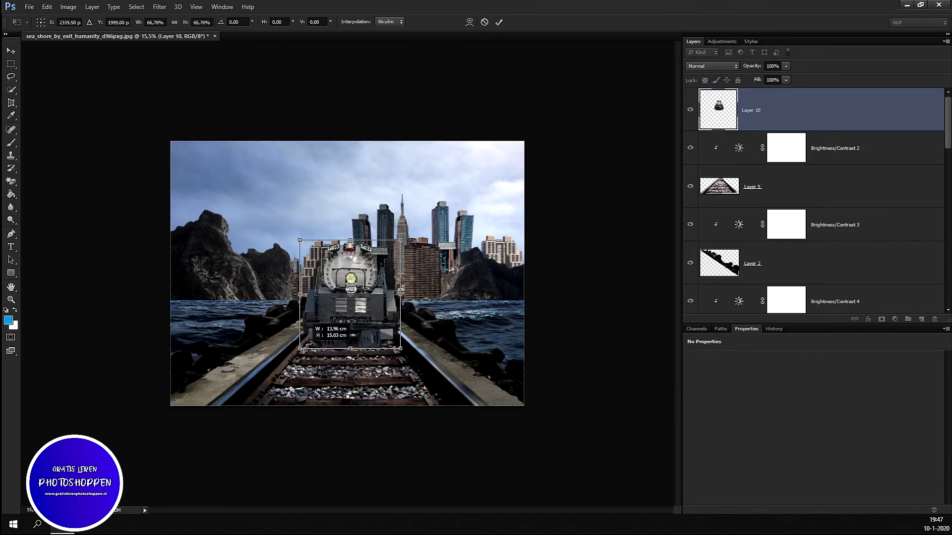
left_click_drag(400, 349, 379, 317)
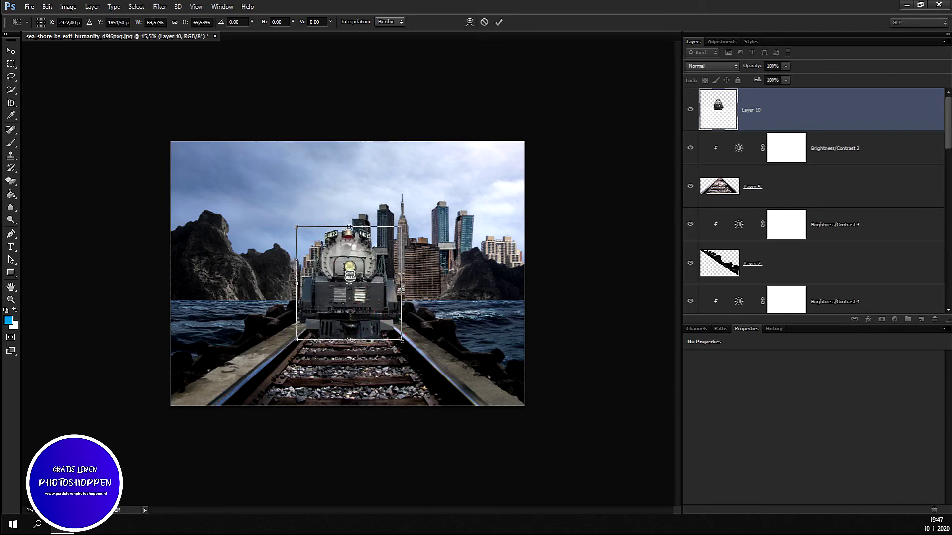
left_click_drag(401, 340, 406, 345)
left_click_drag(380, 314, 375, 305)
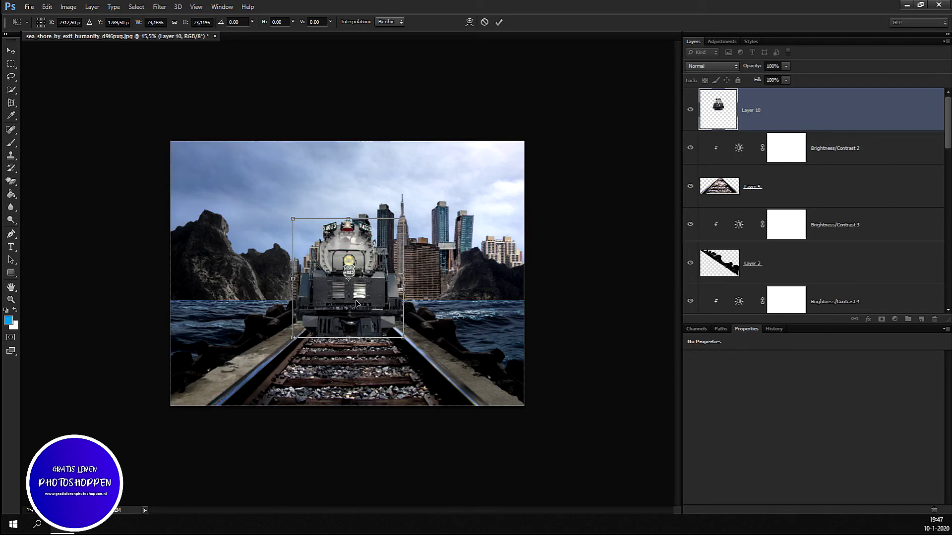
- Apply the pending train resize and select the city skyline layer (Layer 8)
key("Return")
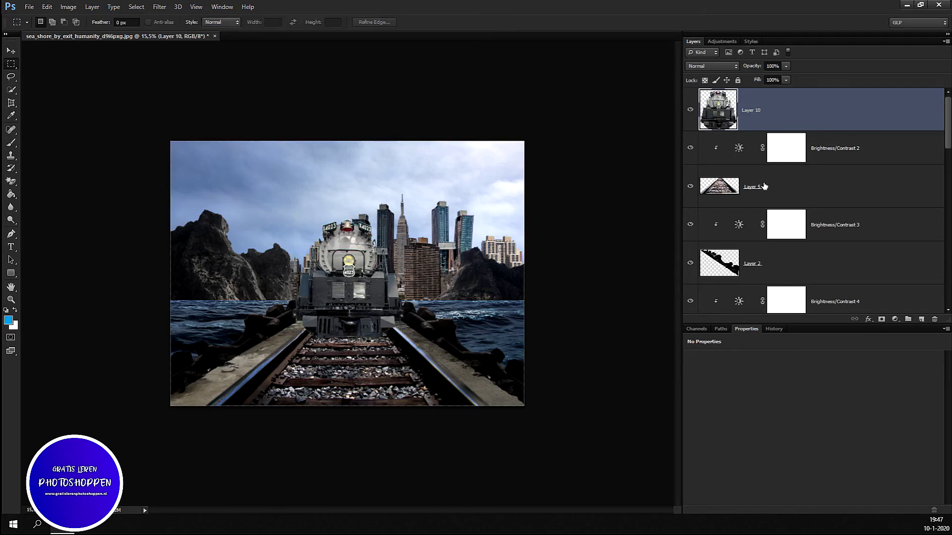
scroll(773, 198, "down", 2)
scroll(782, 211, "down", 2)
scroll(784, 216, "down", 2)
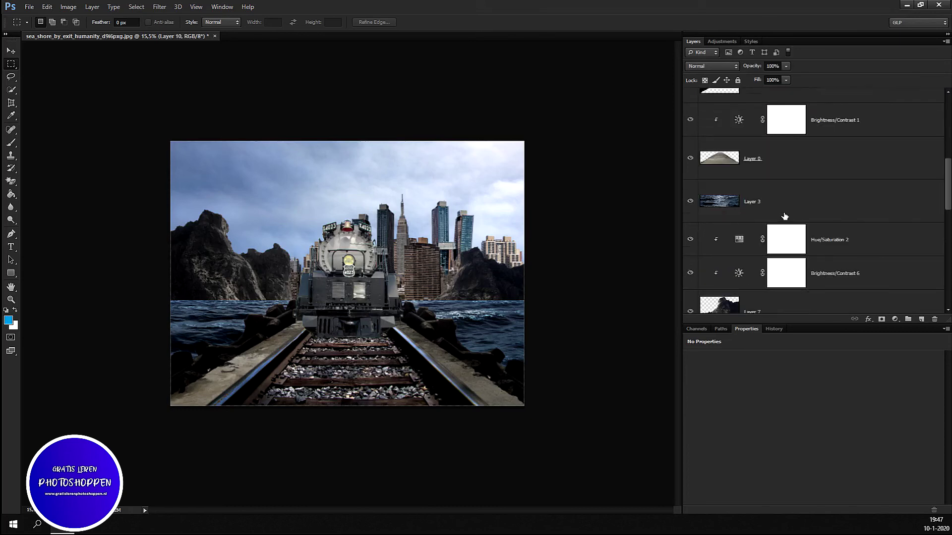
scroll(784, 216, "down", 2)
scroll(784, 216, "down", 2)
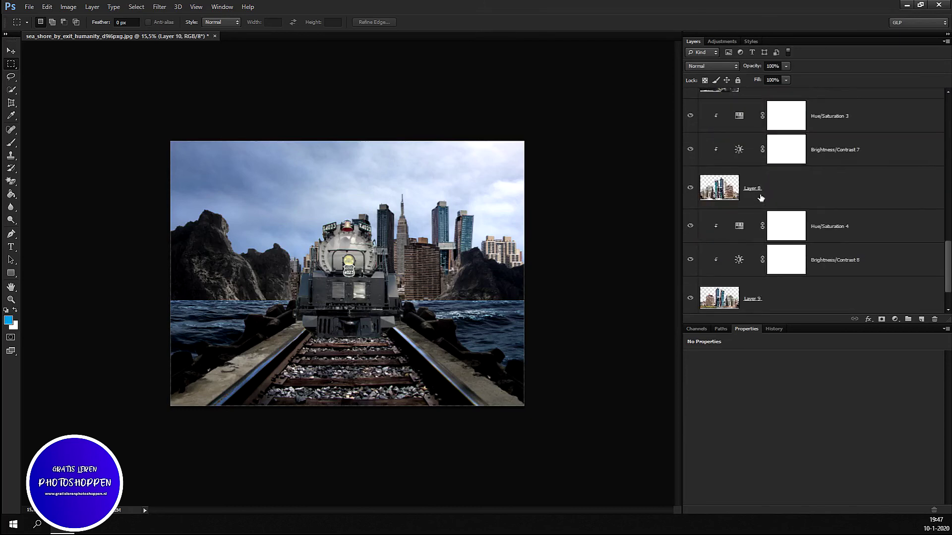
left_click(689, 187)
left_click(775, 193)
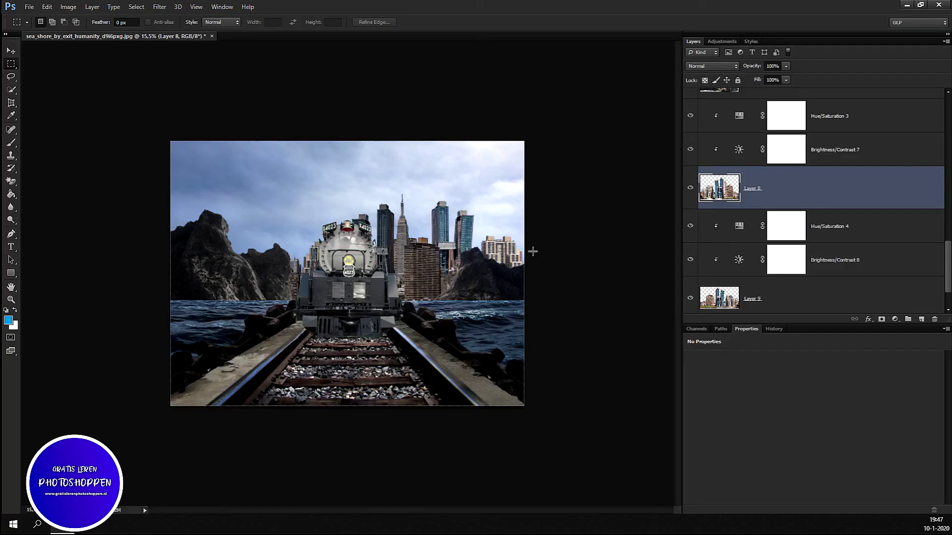
- Stretch the skyline upward and widen it slightly to the left with Free Transform
key("ctrl+t")
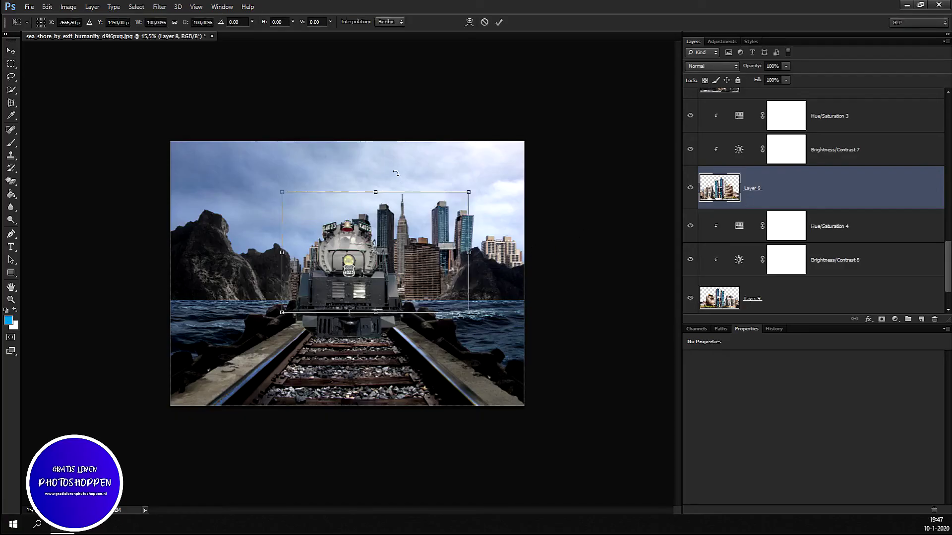
left_click_drag(375, 192, 374, 162)
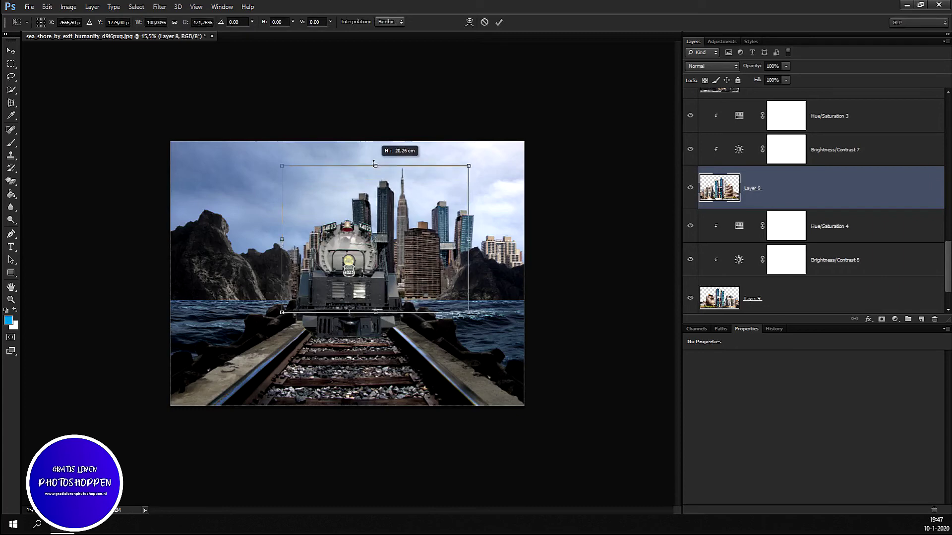
left_click_drag(373, 162, 373, 162)
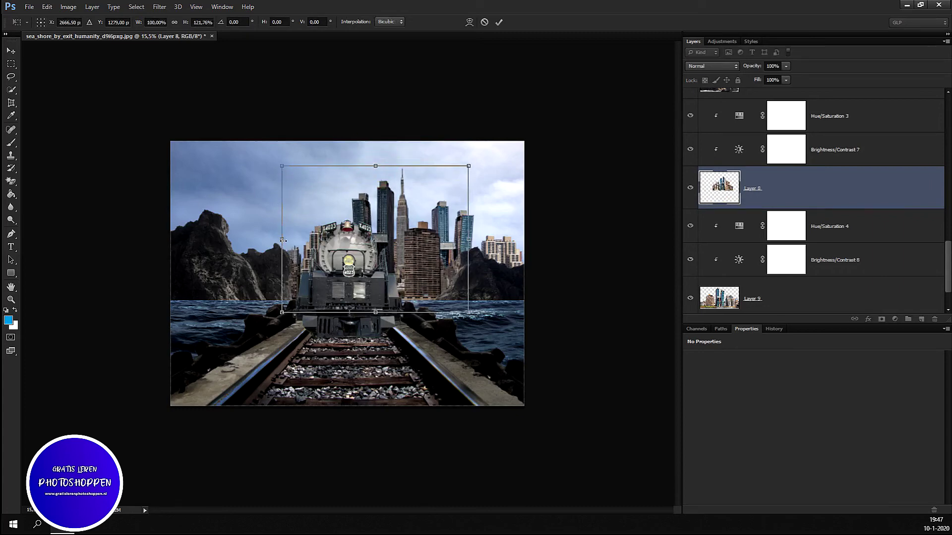
left_click_drag(280, 240, 267, 236)
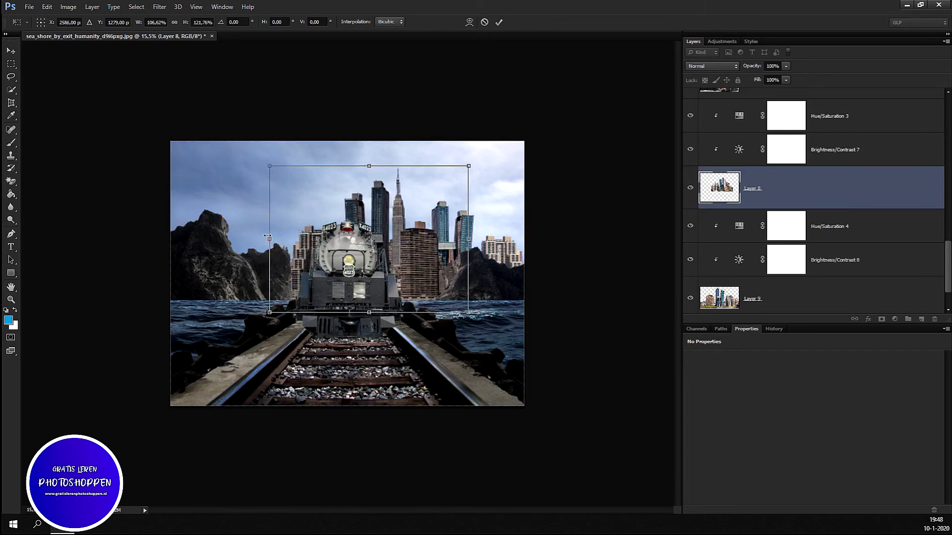
key("m")
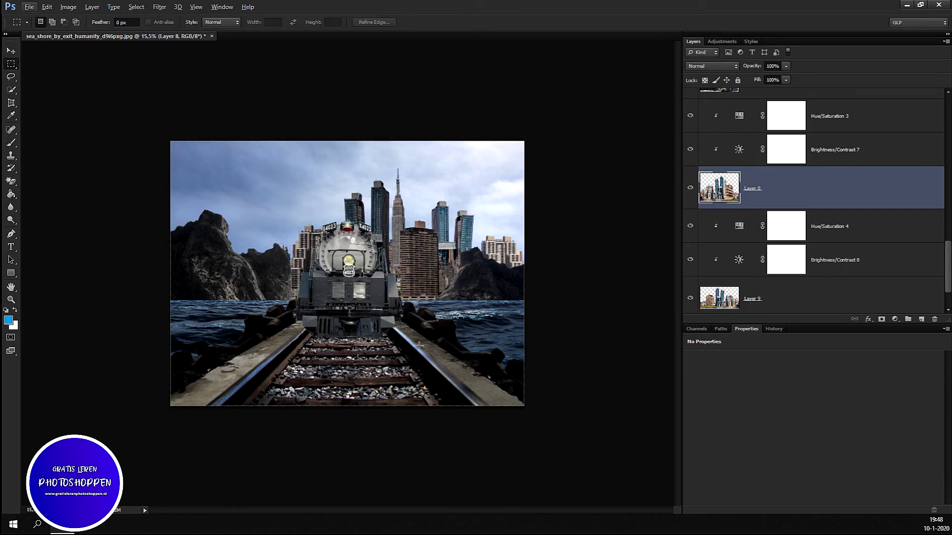
- Select the steam train layer (Layer 10) and shrink it from a corner, moving it up
scroll(790, 240, "down", 2)
scroll(773, 266, "down", 1)
scroll(775, 265, "down", 2)
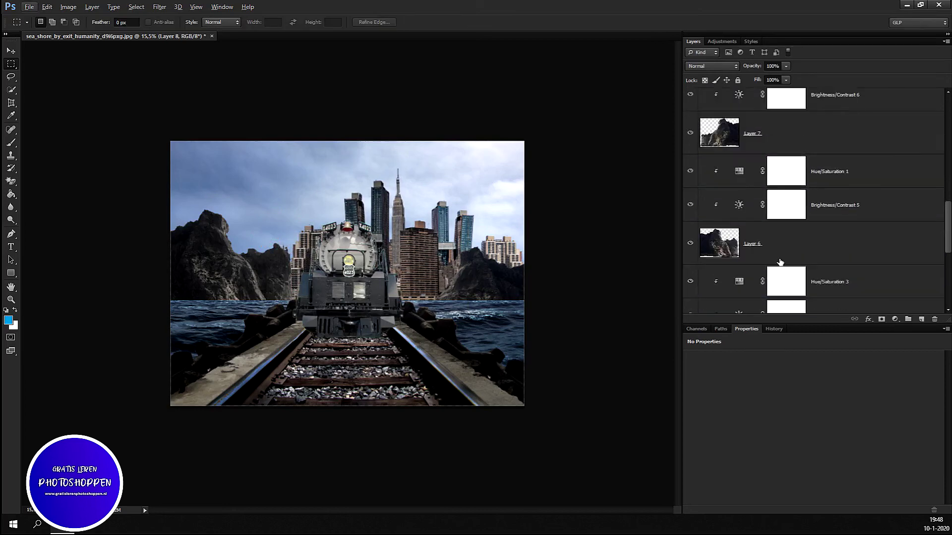
scroll(779, 262, "down", 2)
scroll(780, 262, "up", 2)
scroll(780, 262, "up", 2)
scroll(780, 262, "up", 2)
left_click(770, 123)
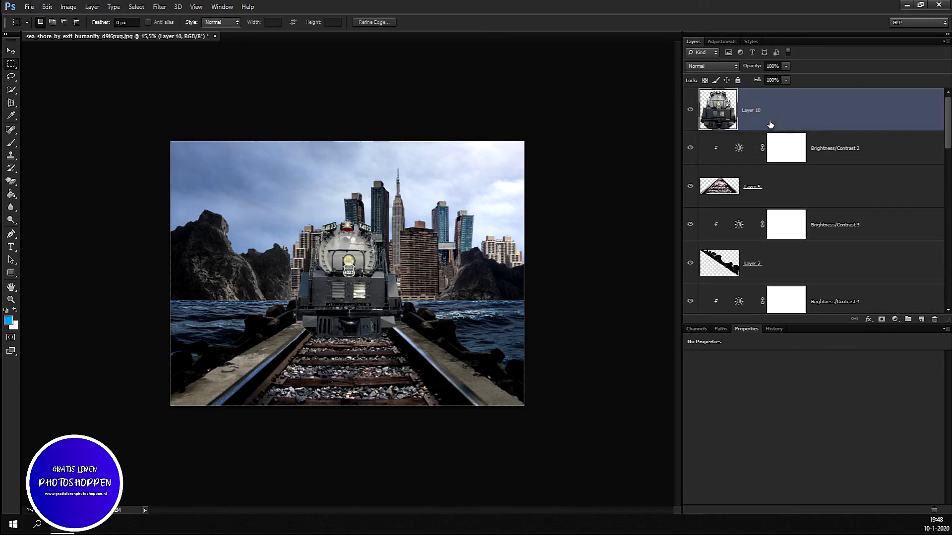
key("ctrl+t")
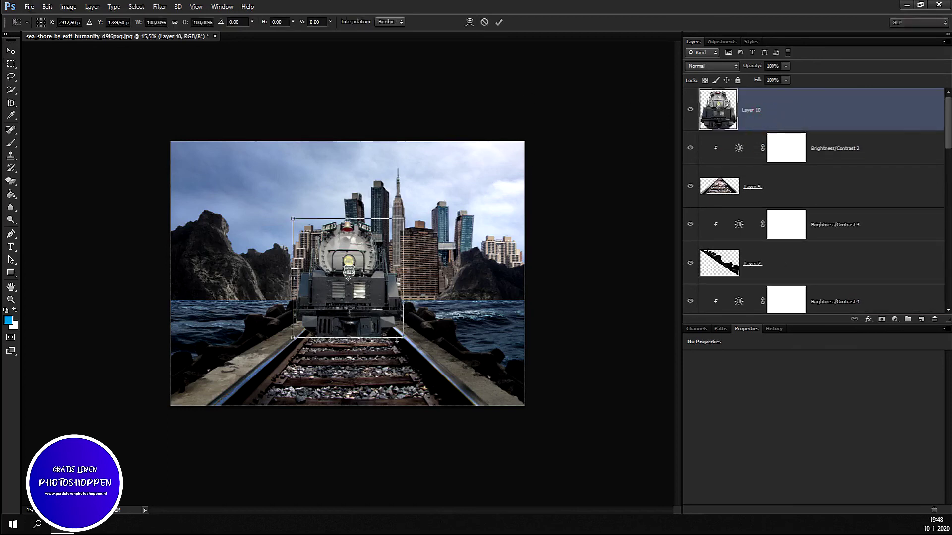
mouse_move(401, 338)
left_mouse_down()
mouse_move(358, 301)
mouse_move(356, 318)
left_mouse_up()
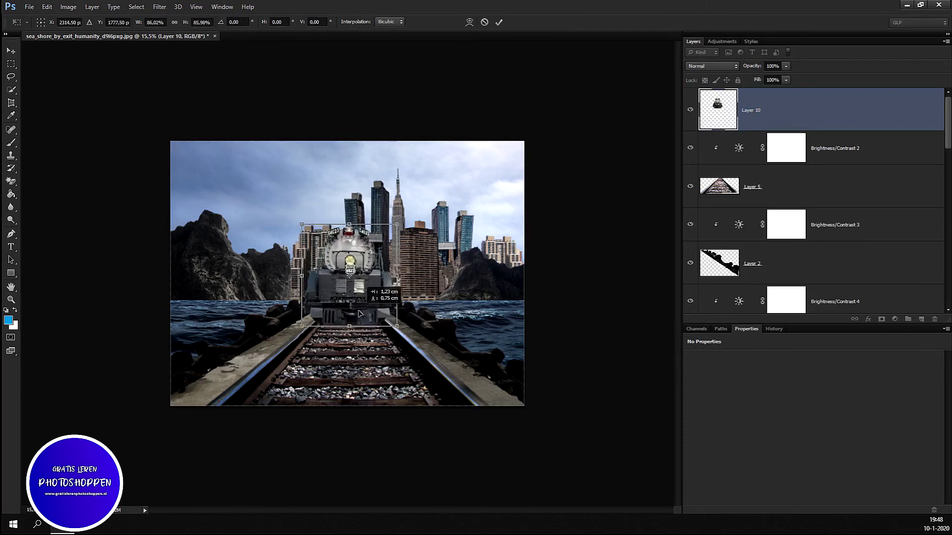
- Nudge the train into place on the tracks, enlarge it slightly, and apply
mouse_move(355, 318)
left_mouse_down()
mouse_move(387, 319)
mouse_move(362, 316)
left_mouse_up()
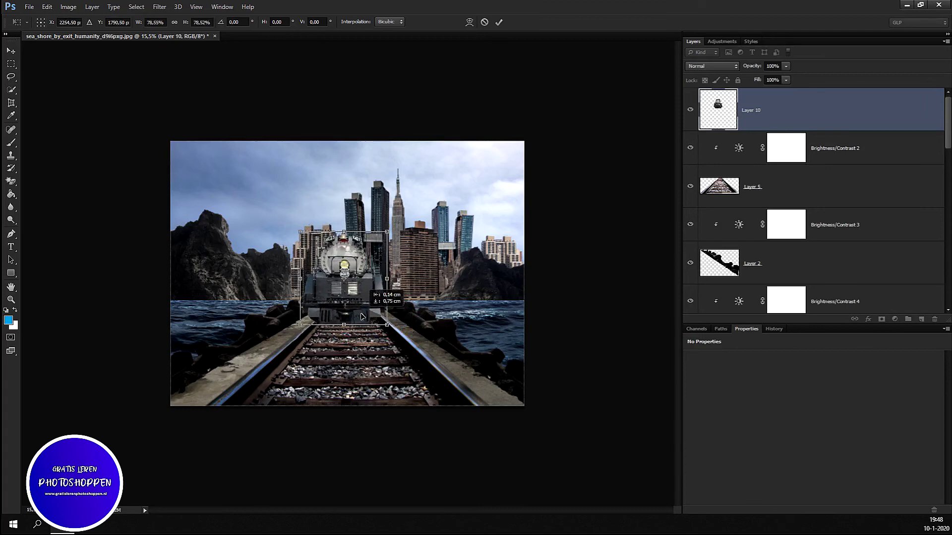
left_click_drag(361, 317, 364, 317)
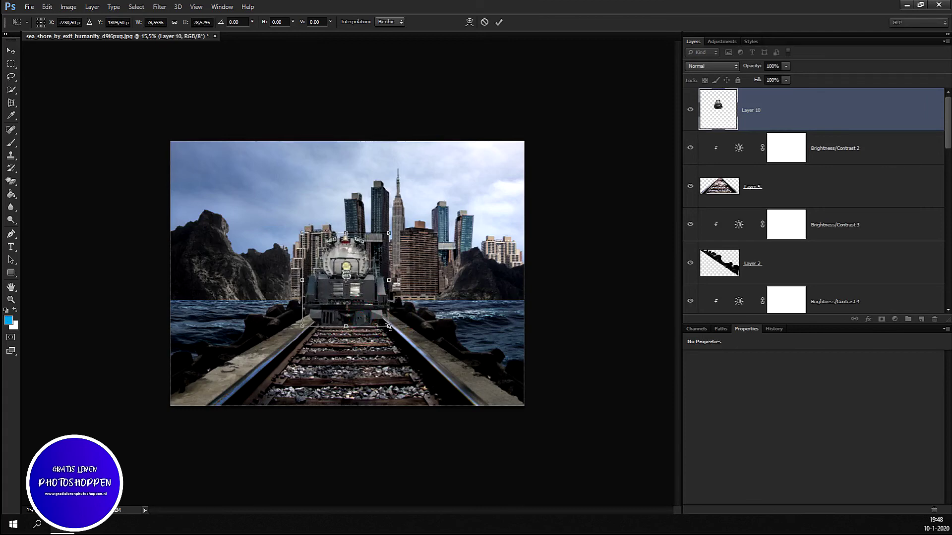
left_click_drag(390, 326, 393, 329)
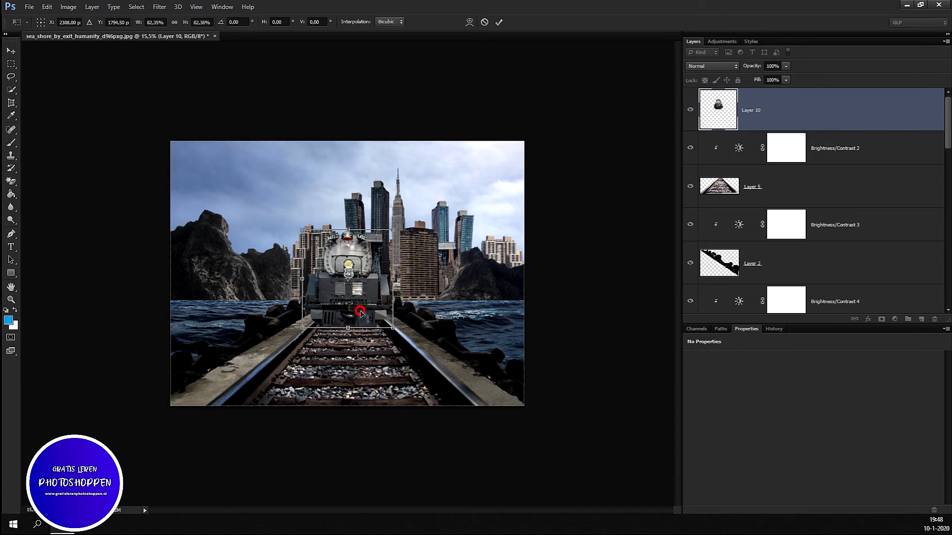
key("Return")
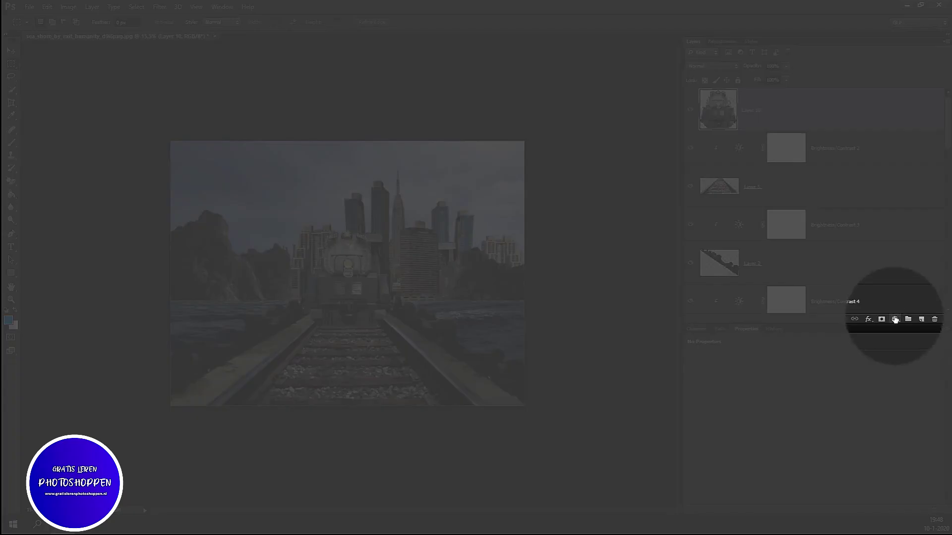
- Add a Brightness/Contrast adjustment clipped to the train: brightness -53, contrast 37
left_click(894, 320)
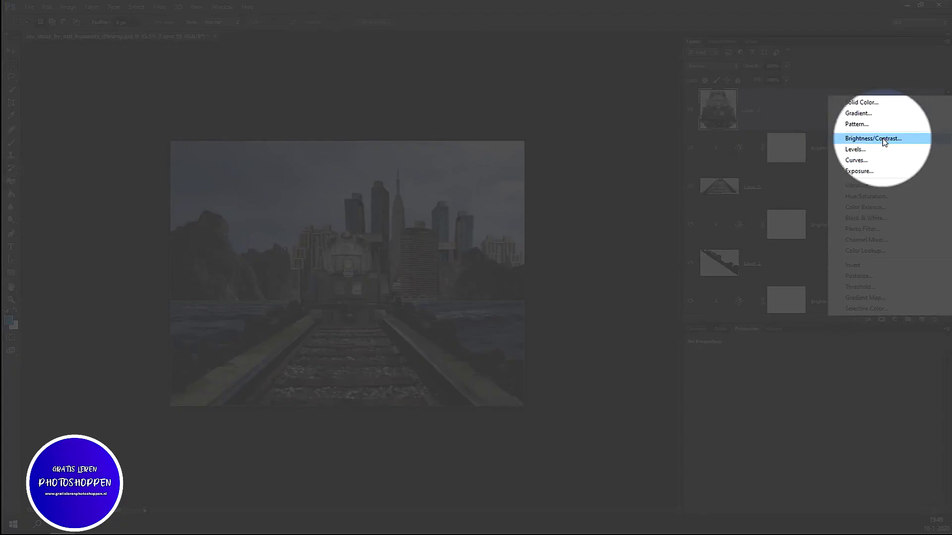
left_click(884, 140)
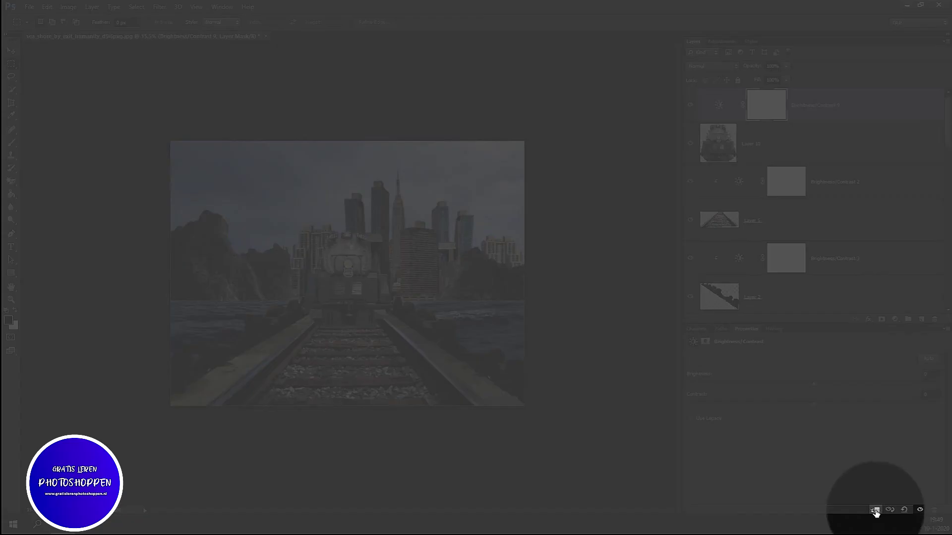
left_click(875, 509)
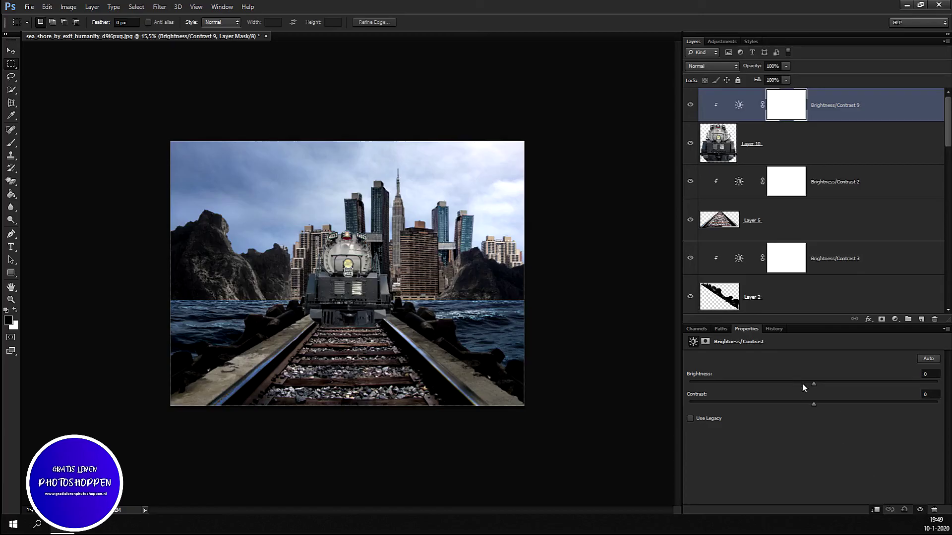
mouse_move(812, 384)
left_mouse_down()
mouse_move(755, 408)
mouse_move(770, 401)
left_mouse_up()
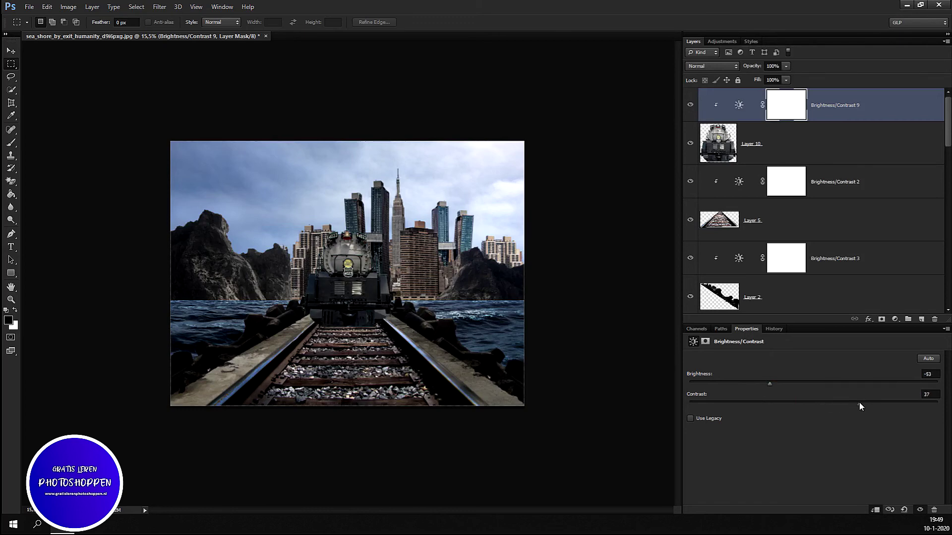
scroll(573, 315, "up", 3)
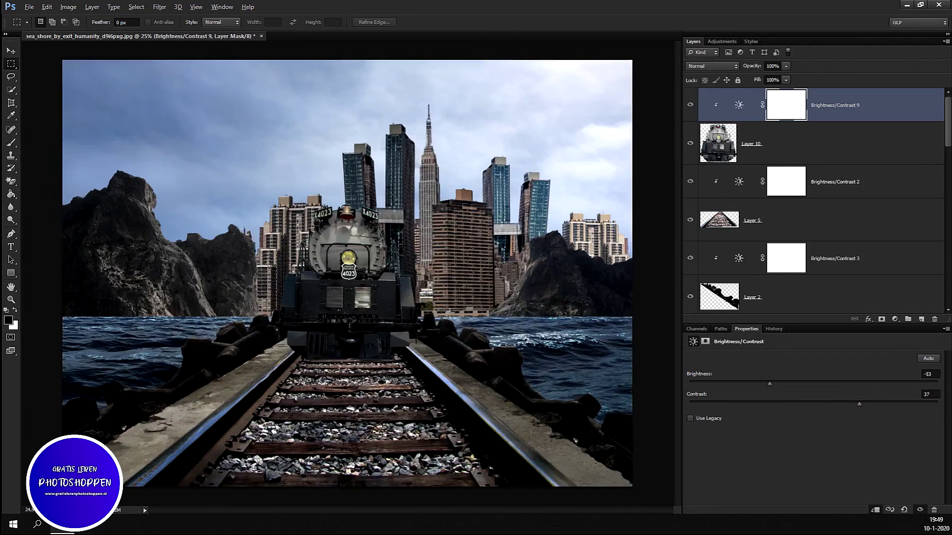
scroll(460, 324, "up", 1)
scroll(460, 324, "down", 2)
scroll(549, 339, "down", 1)
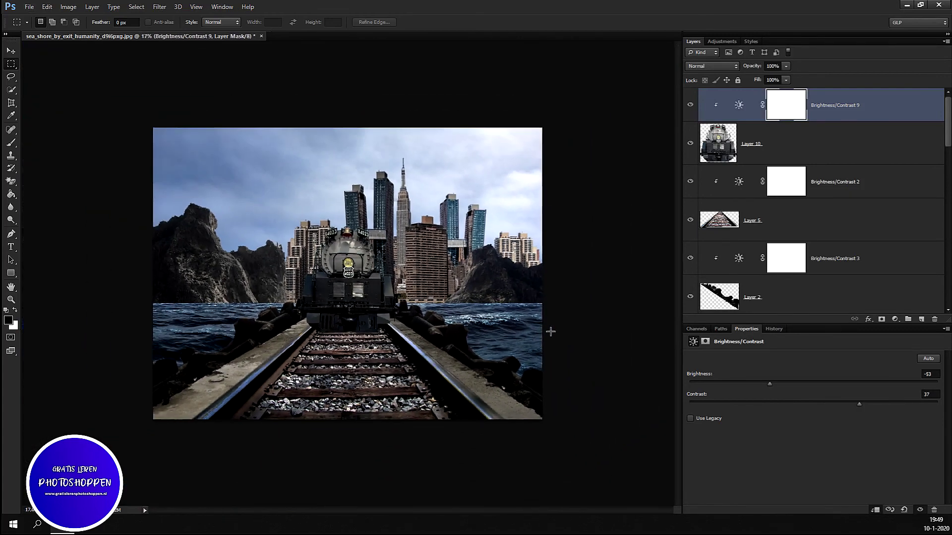
left_click(782, 149)
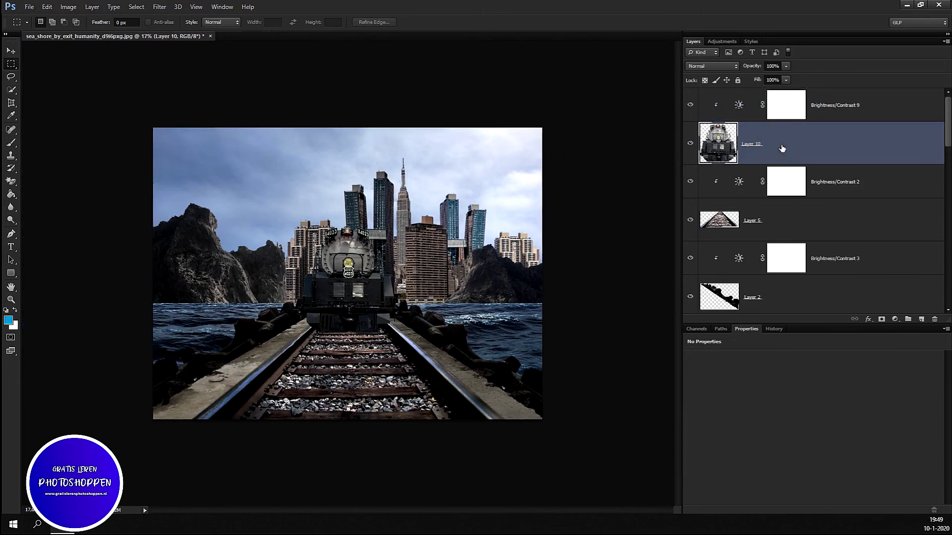
- Scale the train down to 90%, nudge it right, and apply the resize
key("ctrl+t")
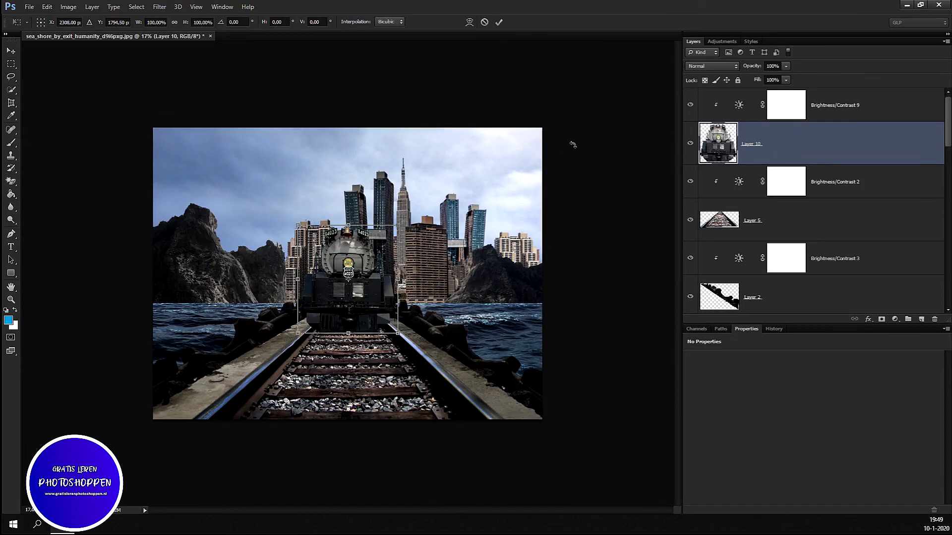
left_click_drag(400, 334, 364, 304)
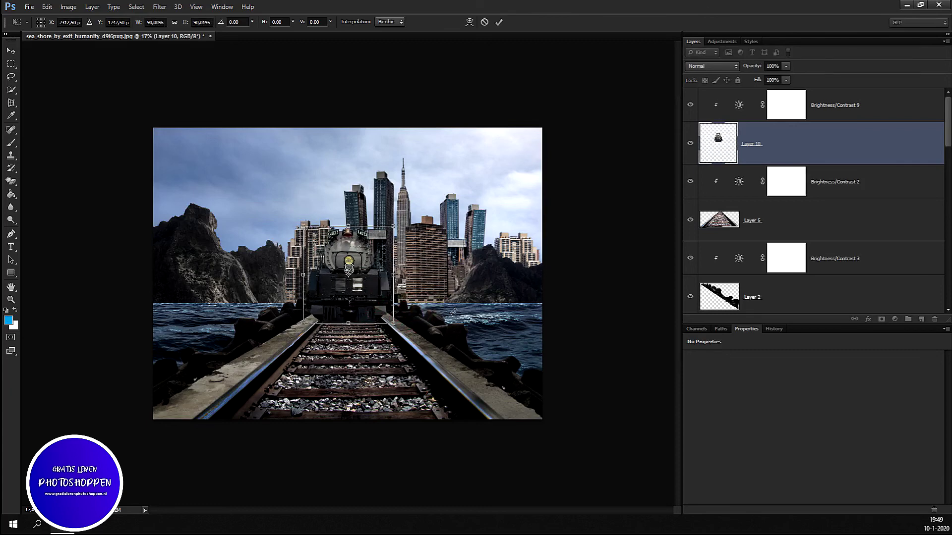
key("Right")
key("Right")
key("Right")
key("Right")
key("Right")
key("Right")
scroll(367, 342, "up", 2)
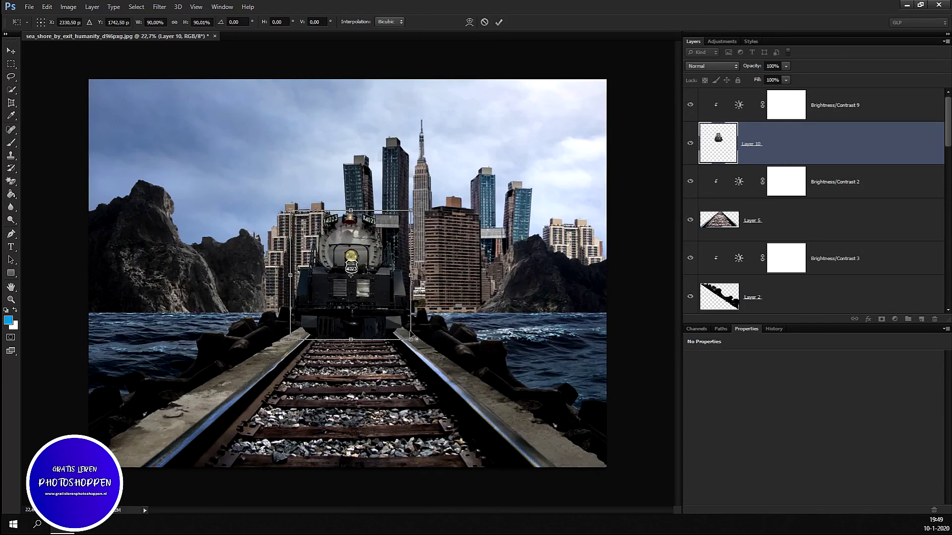
scroll(367, 342, "up", 2)
scroll(369, 342, "up", 2)
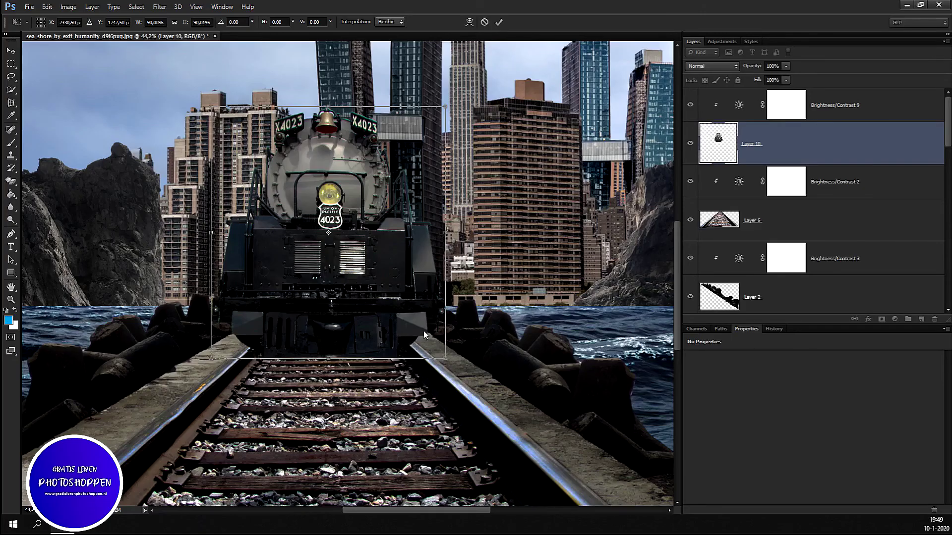
scroll(445, 344, "down", 2)
scroll(441, 342, "down", 2)
scroll(436, 341, "down", 2)
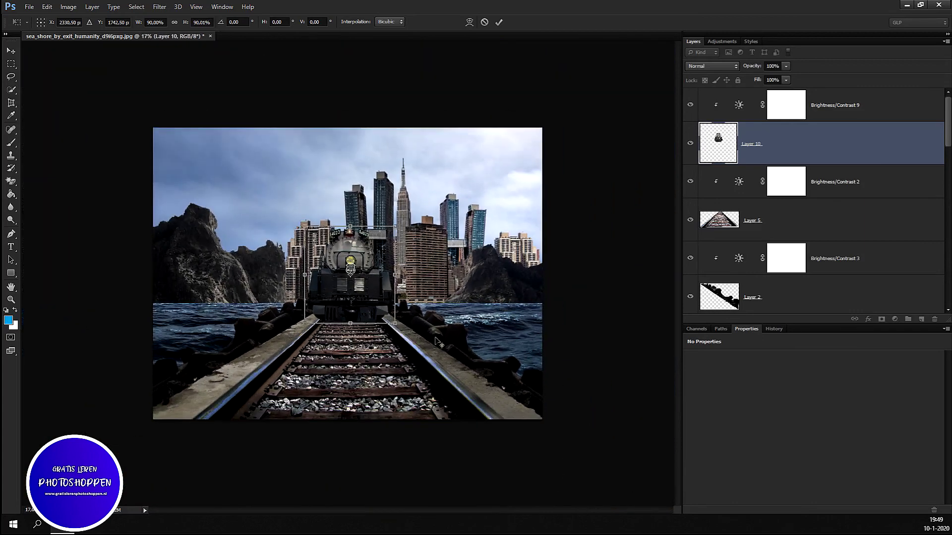
key("Return")
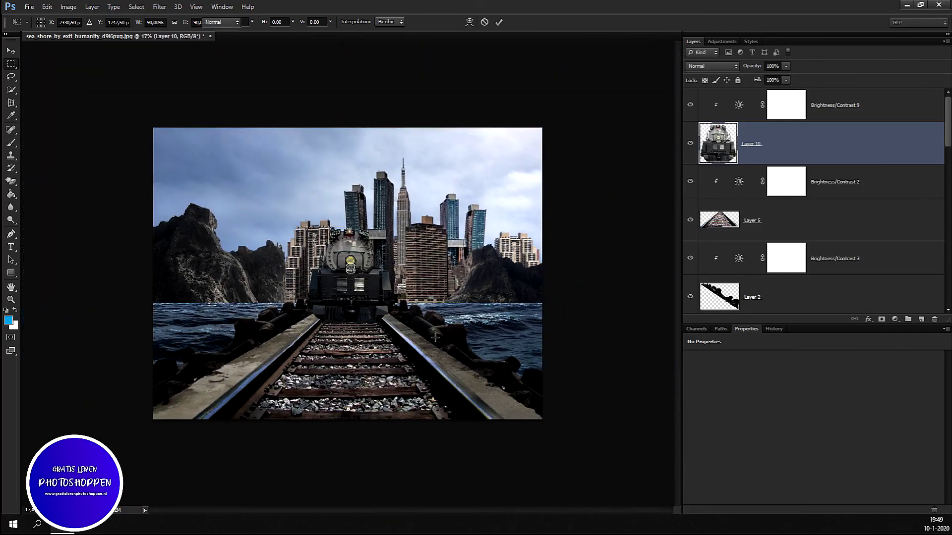
scroll(434, 337, "down", 1)
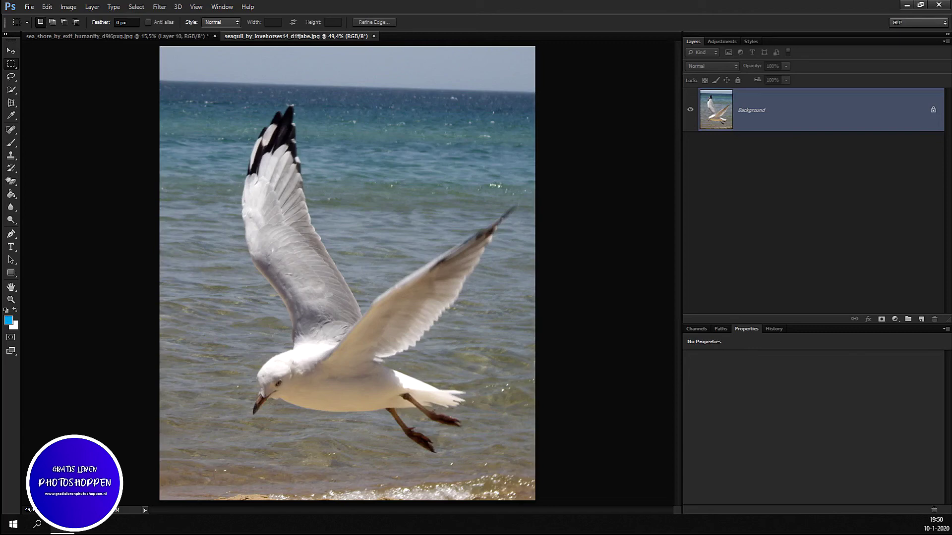
- Quick-select the gull's left wing and right wing base, subtracting the water between them
left_click(10, 89)
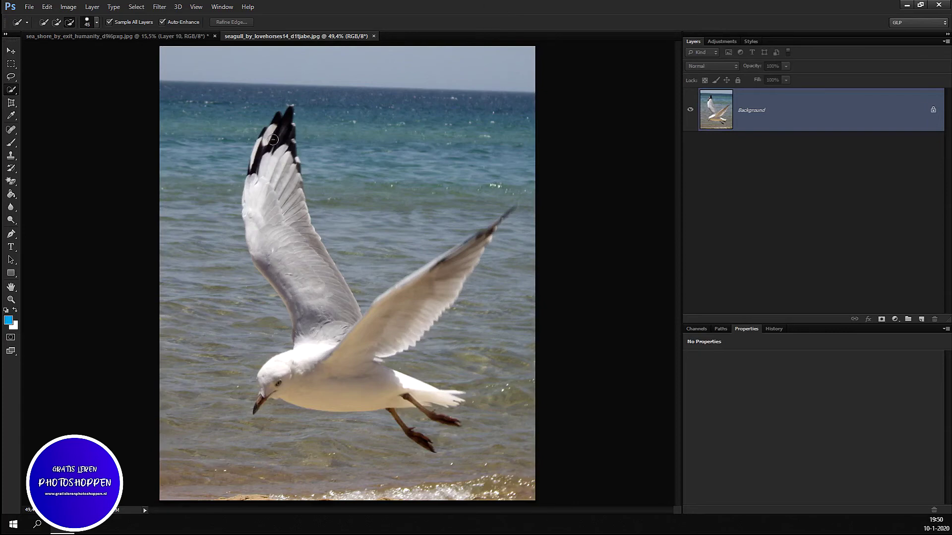
mouse_move(272, 139)
left_mouse_down()
mouse_move(258, 171)
mouse_move(267, 139)
left_mouse_up()
mouse_move(294, 162)
left_mouse_down()
mouse_move(307, 168)
mouse_move(331, 314)
left_mouse_up()
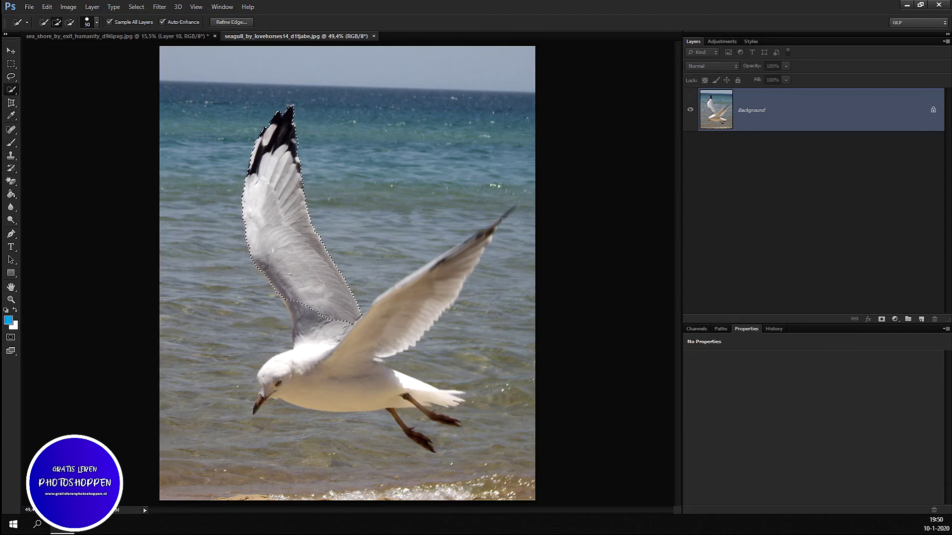
left_click_drag(263, 267, 264, 287)
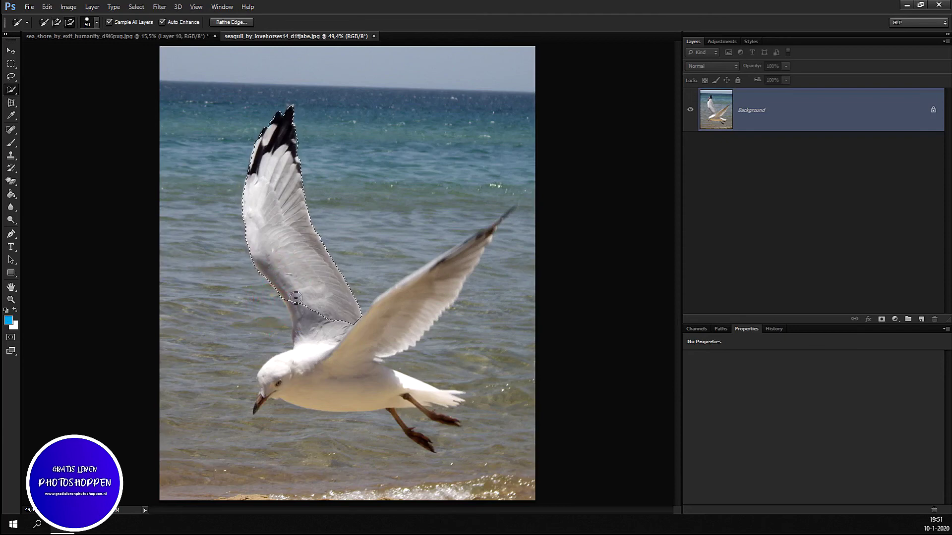
mouse_move(299, 338)
left_mouse_down()
mouse_move(301, 327)
mouse_move(293, 337)
left_mouse_up()
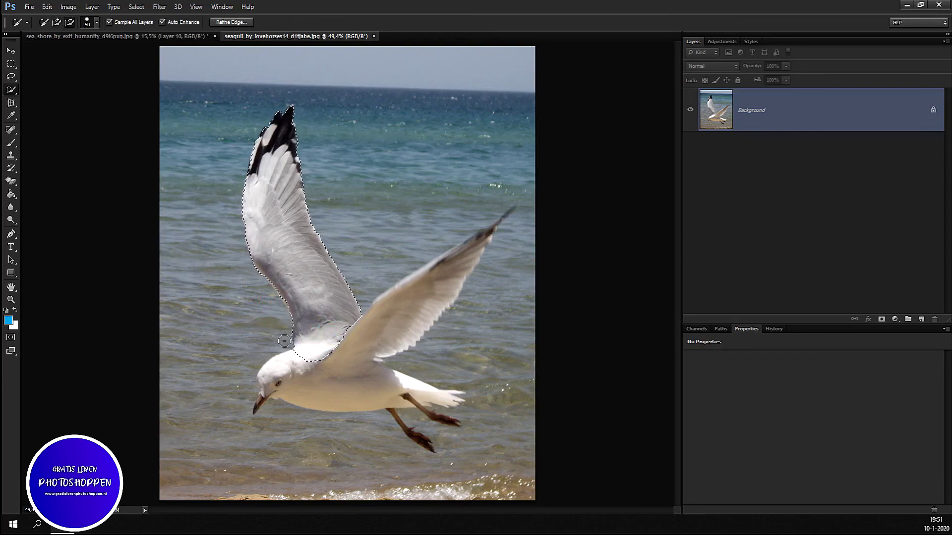
left_click_drag(349, 336, 464, 256)
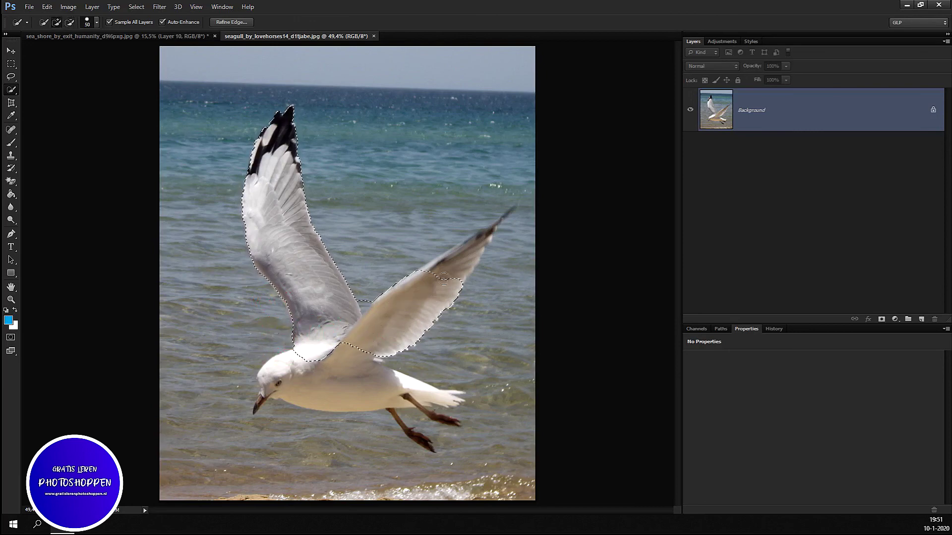
left_click_drag(422, 283, 360, 300)
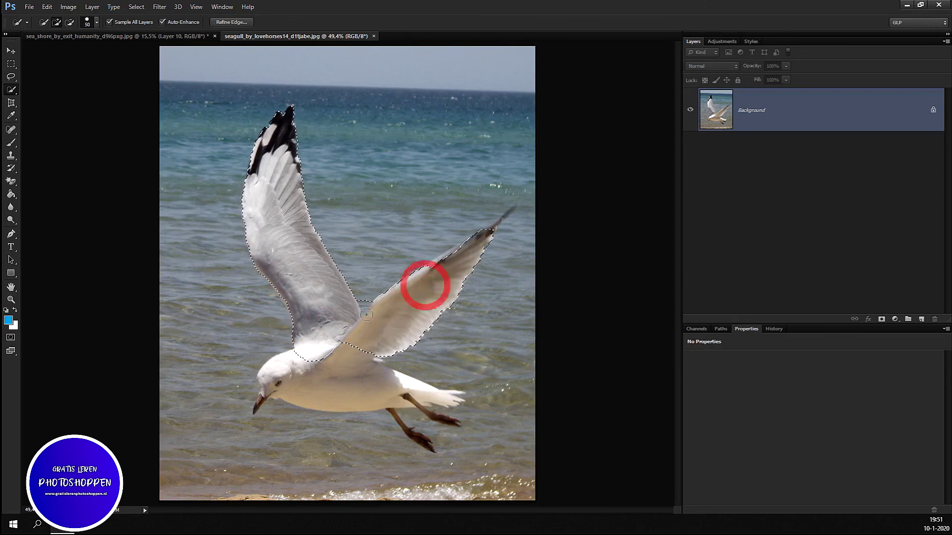
left_click(367, 298, "alt")
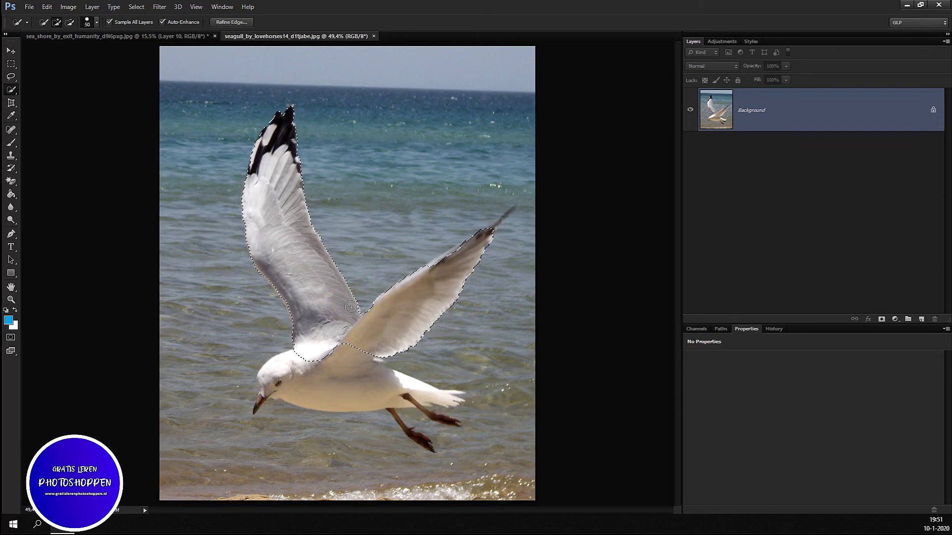
left_click(385, 319)
scroll(371, 310, "up", 3)
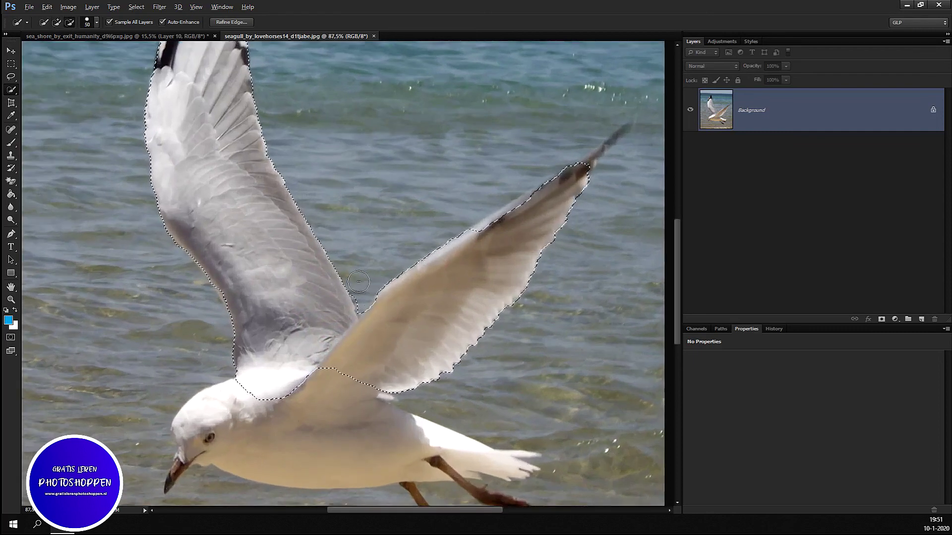
key("bracketleft")
key("bracketleft")
key("bracketleft")
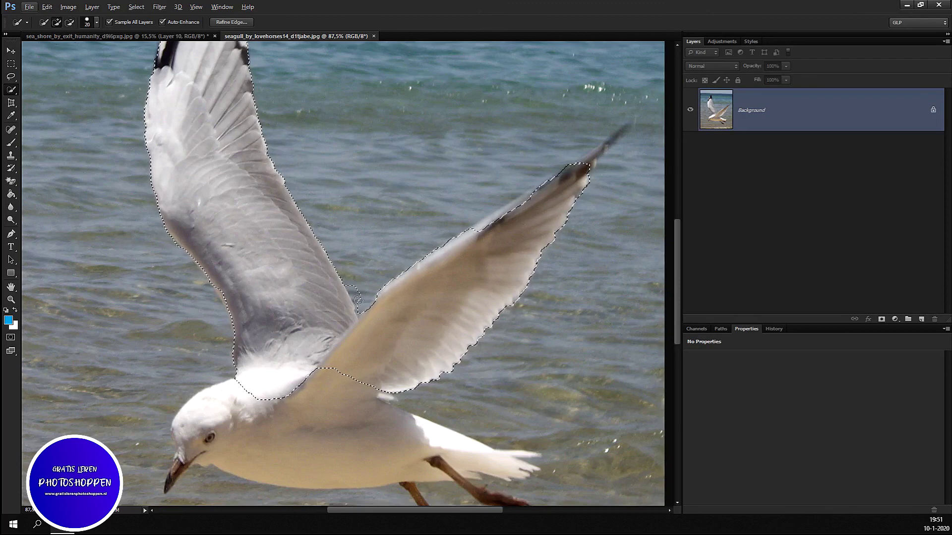
left_click(352, 285)
left_click(359, 298, "alt")
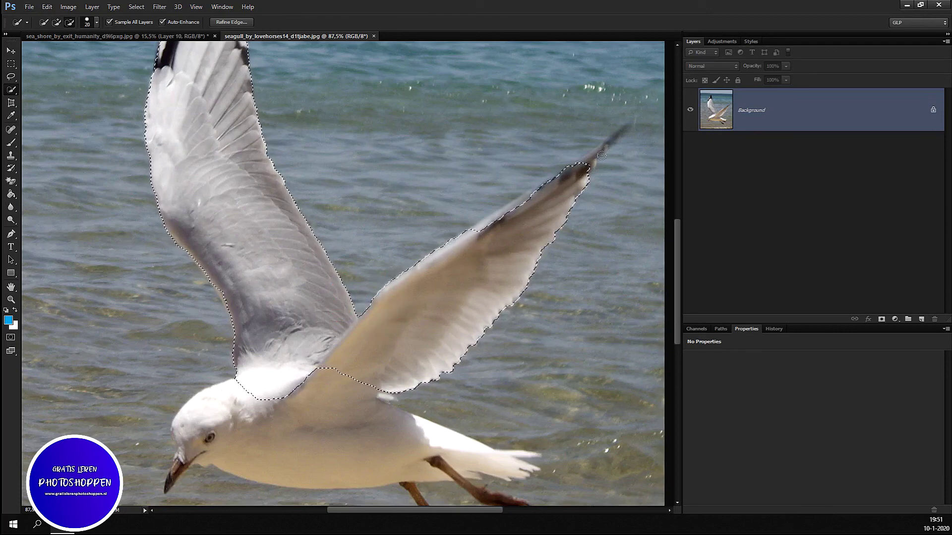
- Add the right wingtip to the selection, trimming water along its upper edge
left_click_drag(626, 129, 589, 161)
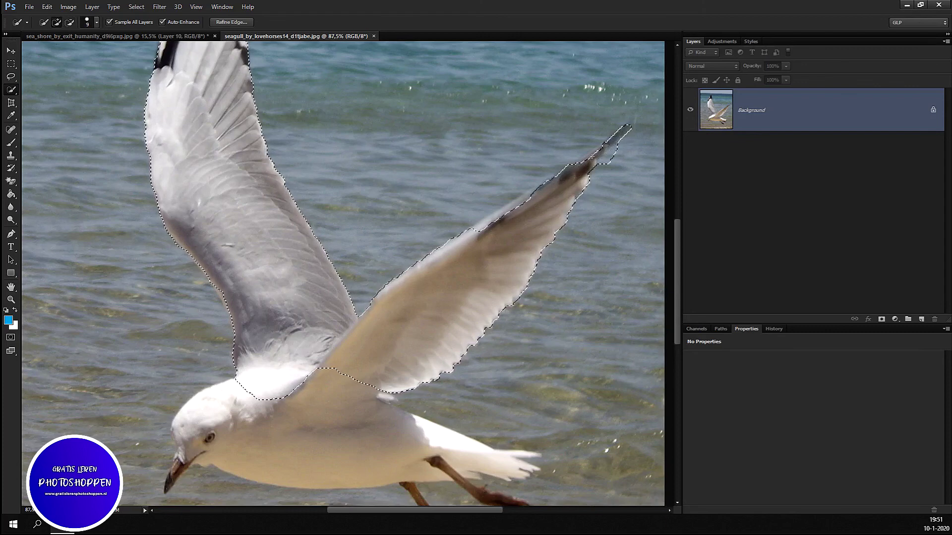
left_click_drag(602, 187, 615, 152)
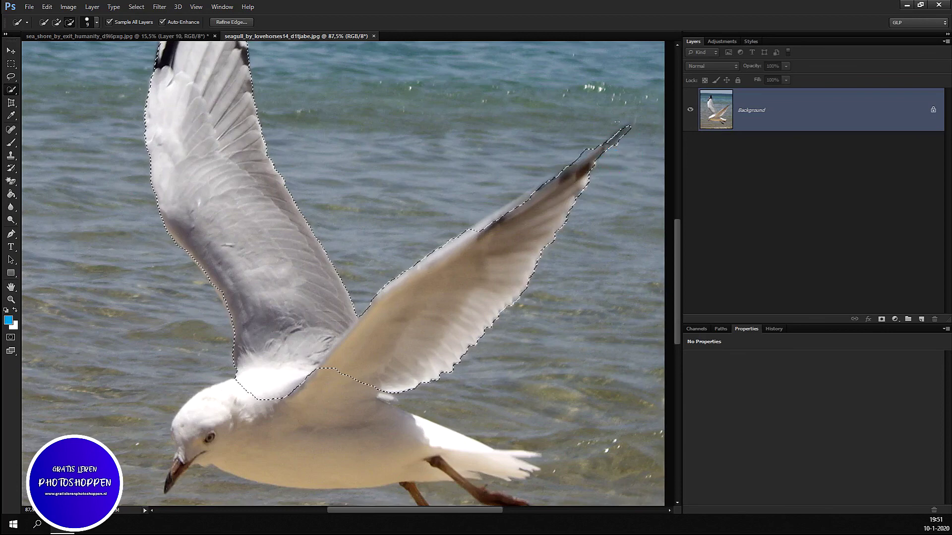
left_click(610, 140)
left_click(569, 155)
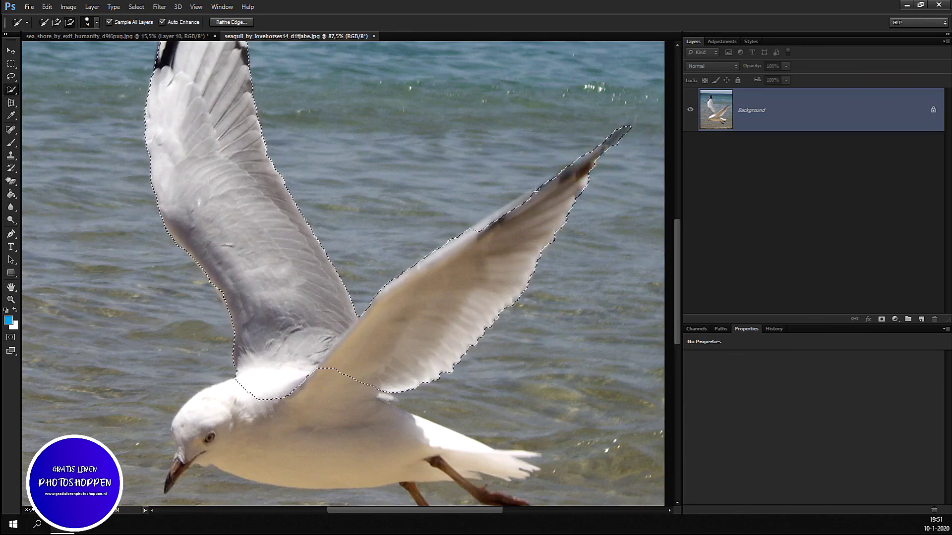
left_click(541, 189, "alt")
scroll(451, 226, "down", 2)
scroll(451, 226, "down", 3)
scroll(451, 227, "down", 1)
- Add the gull's head, beak and body to the selection
left_click(201, 242)
left_click_drag(195, 254, 185, 289)
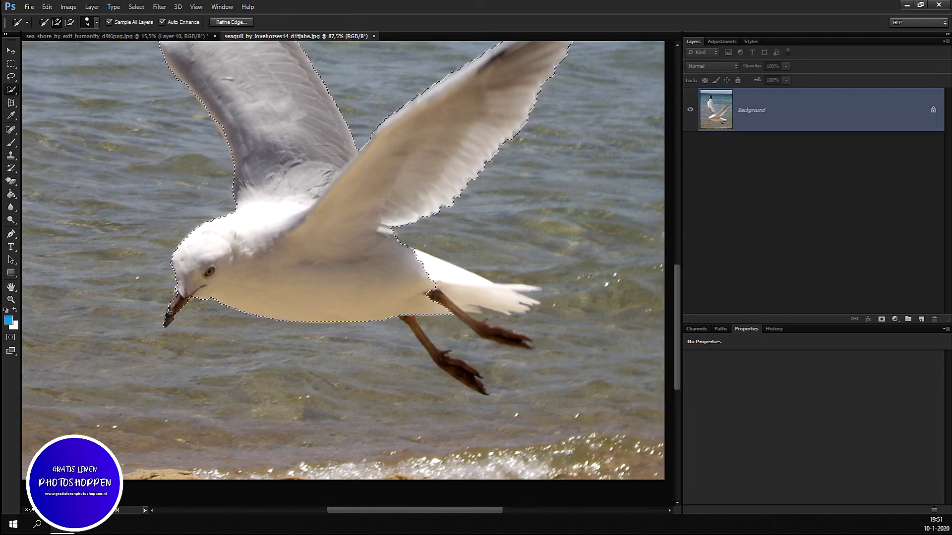
left_click_drag(176, 305, 192, 281)
left_click(173, 274, "alt")
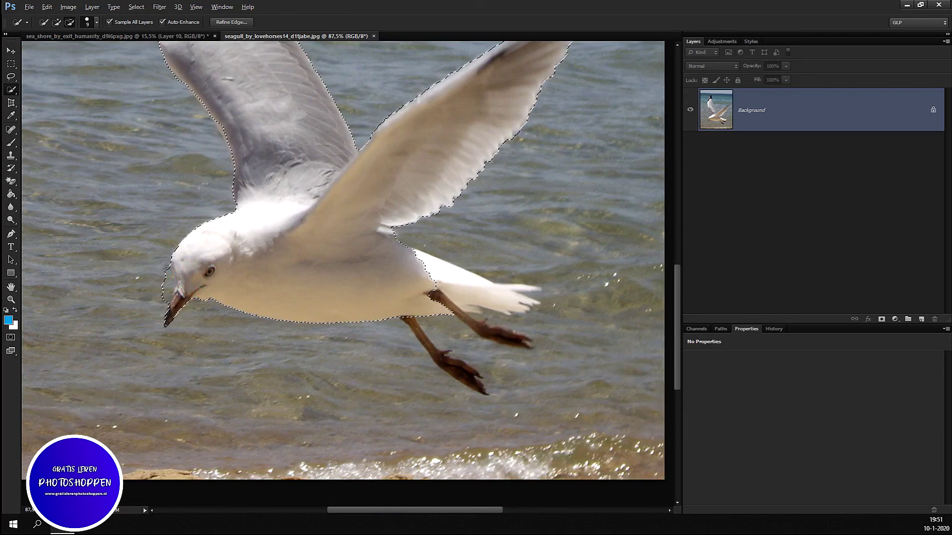
left_click(159, 280, "alt")
- Add the white tail feathers to the seagull selection
scroll(257, 153, "down", 2)
scroll(257, 154, "up", 5)
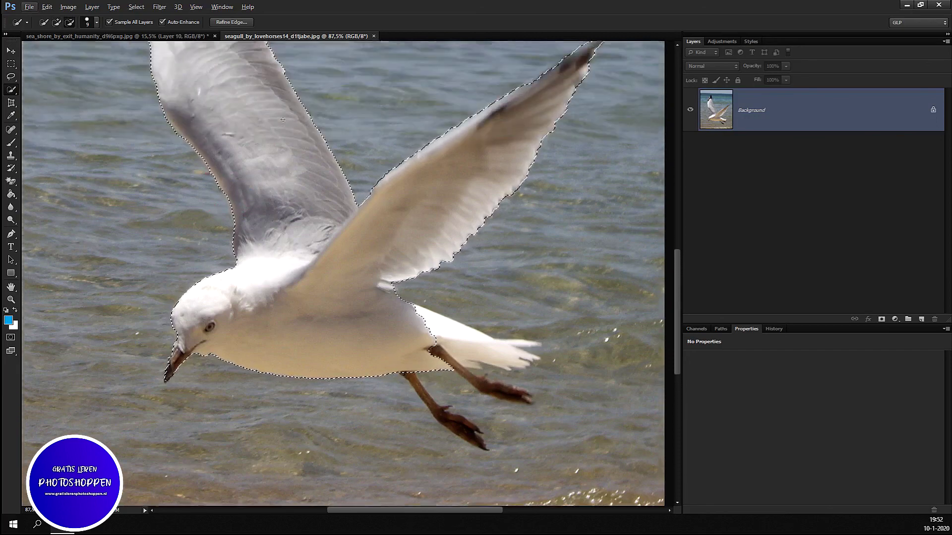
scroll(263, 129, "up", 6)
scroll(267, 111, "up", 2)
scroll(266, 110, "up", 3, "alt")
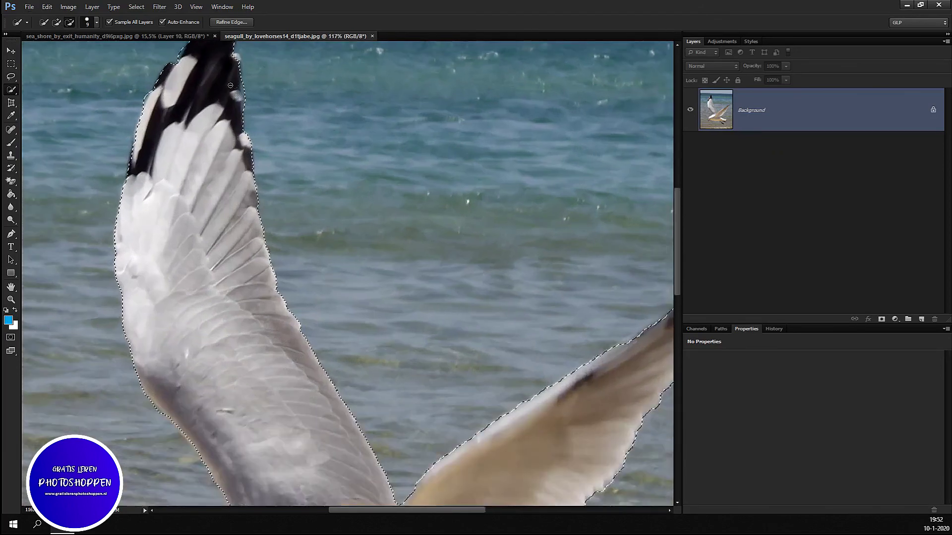
scroll(224, 148, "up", 2, "alt")
scroll(197, 193, "up", 1)
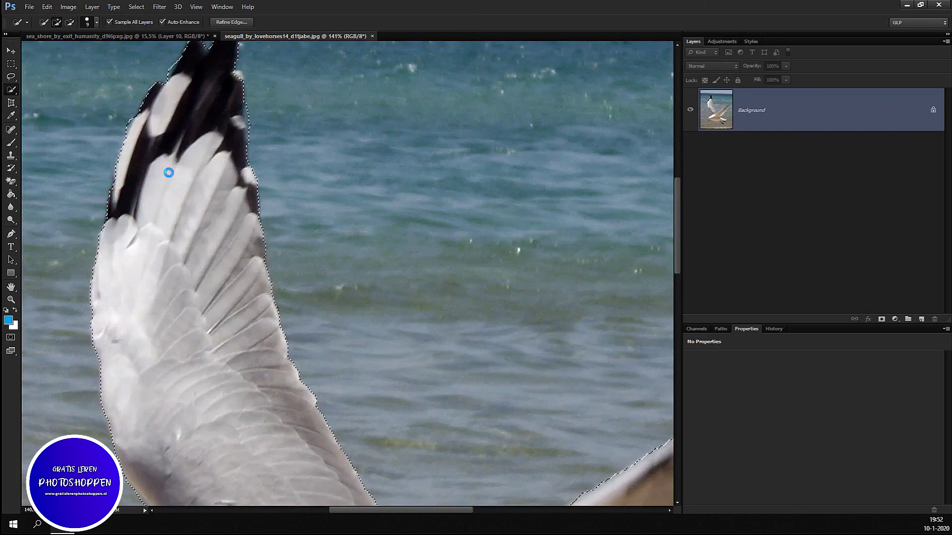
scroll(166, 169, "up", 2)
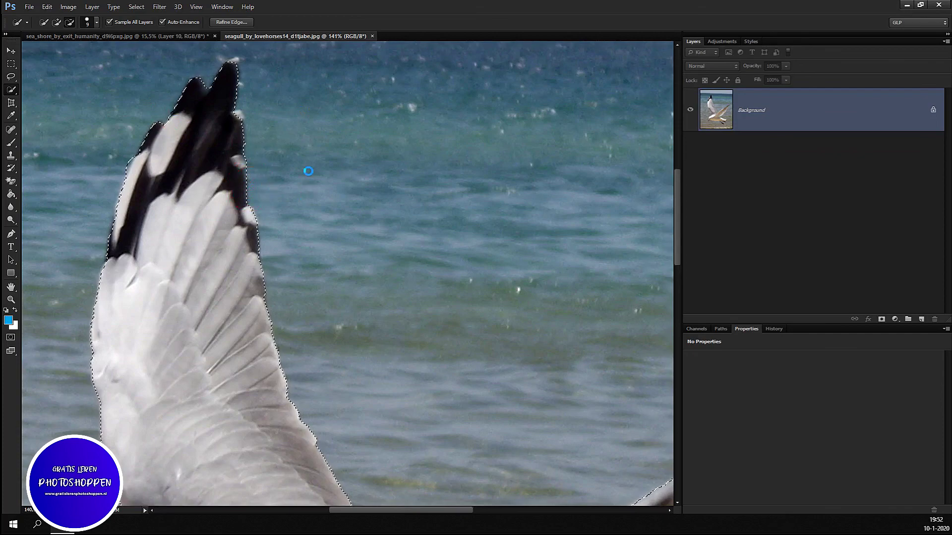
scroll(307, 169, "down", 3)
scroll(372, 189, "down", 3)
scroll(440, 205, "down", 3)
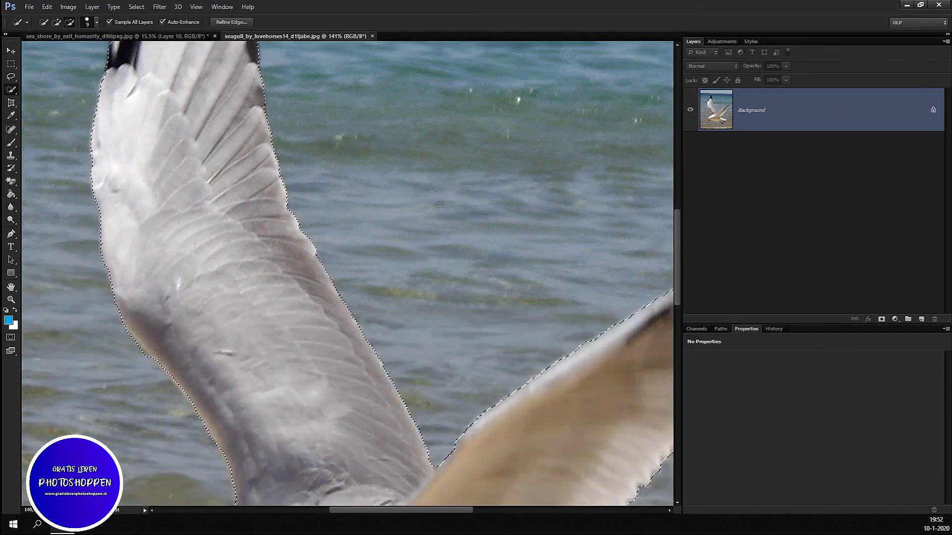
scroll(439, 205, "down", 5)
scroll(552, 454, "up", 2)
scroll(552, 455, "up", 2)
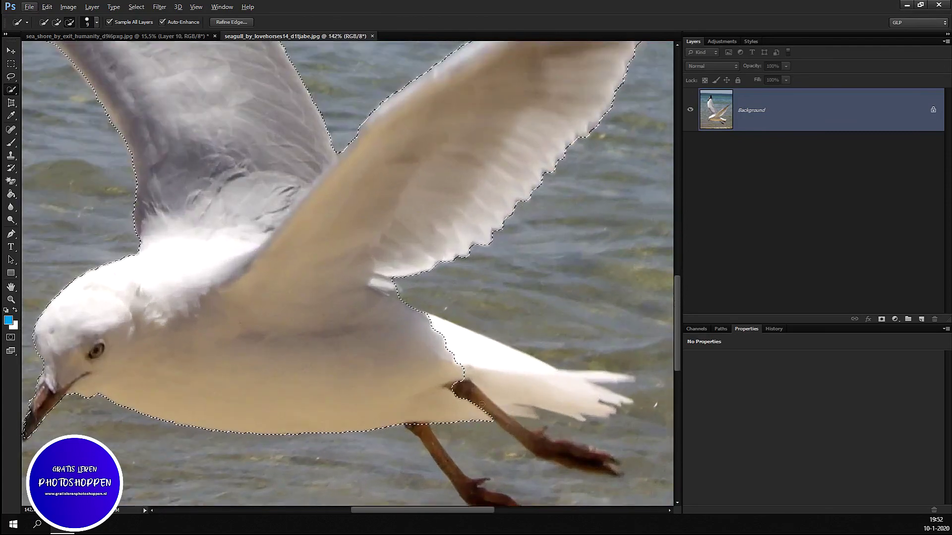
scroll(552, 455, "down", 3)
scroll(552, 455, "down", 3)
left_click_drag(455, 245, 559, 284)
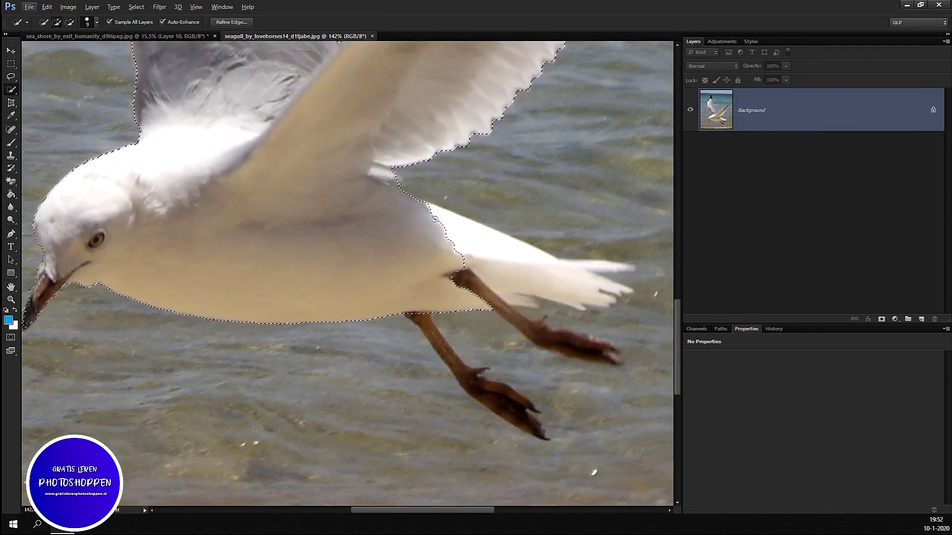
- Extend the selection to the tail tip and the upper leg and claw, trimming water below
left_click_drag(559, 284, 628, 268)
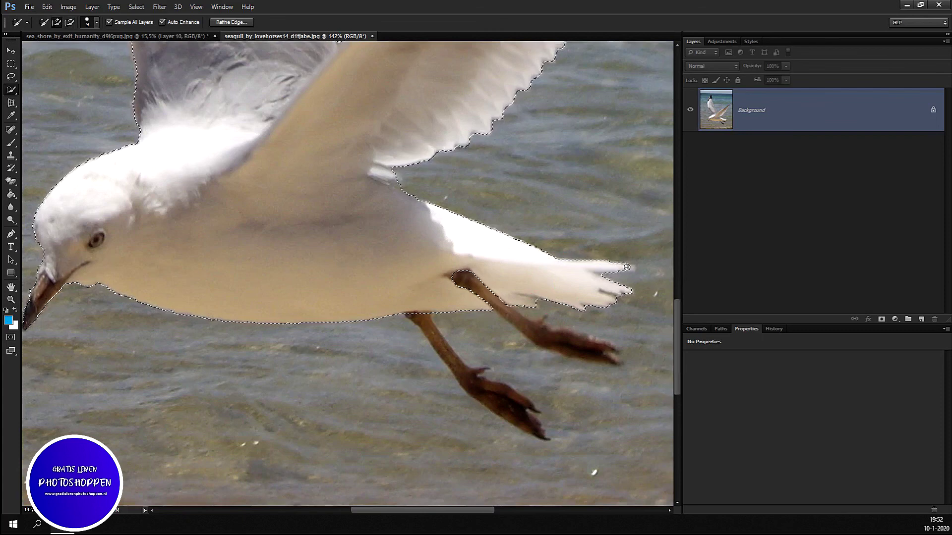
mouse_move(515, 292)
left_mouse_down()
mouse_move(512, 314)
mouse_move(599, 354)
left_mouse_up()
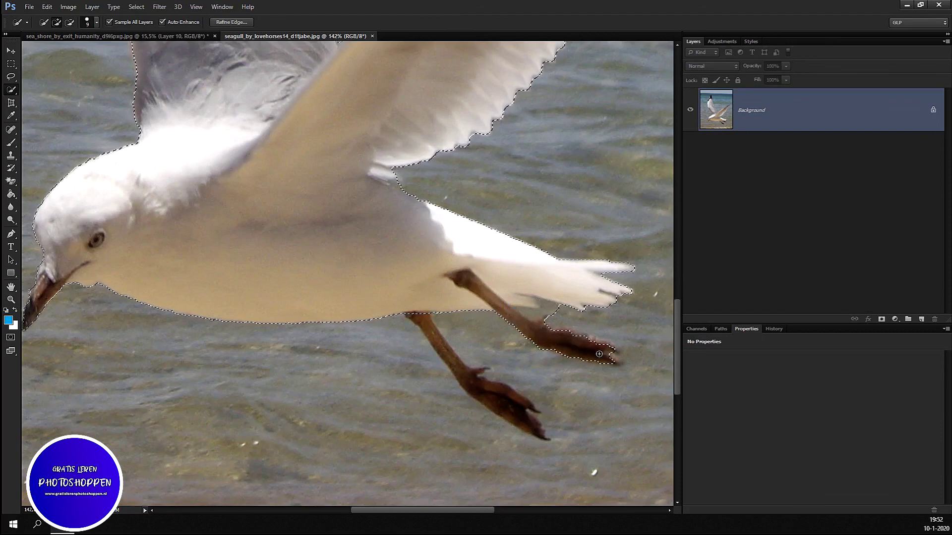
left_click_drag(608, 354, 602, 343)
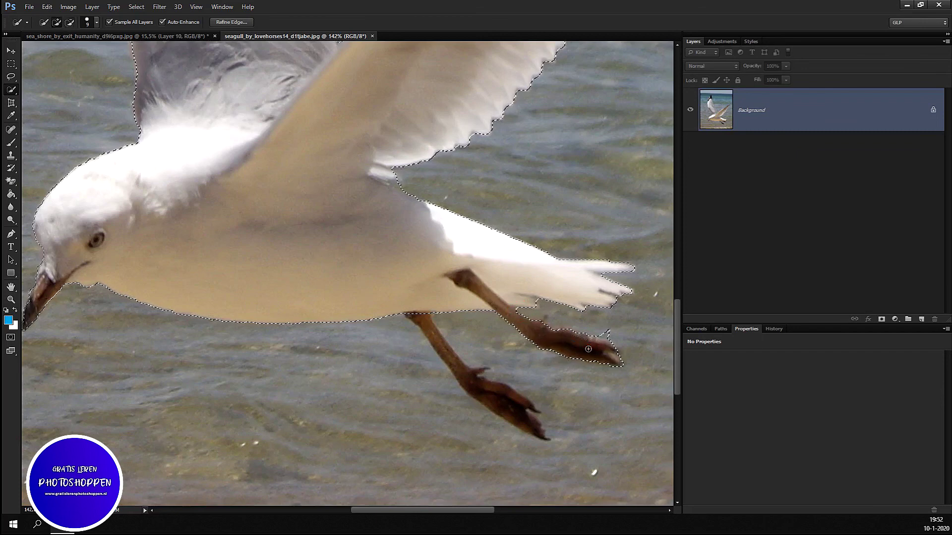
left_click_drag(575, 325, 582, 341)
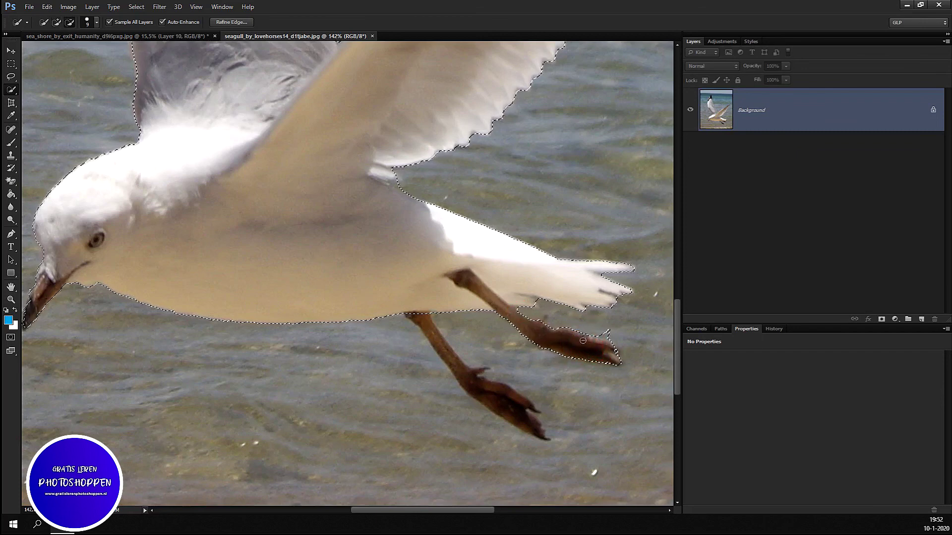
- Add the lower front leg and foot, smoothing notches at the belly and toe
left_click(420, 313, "alt")
left_click_drag(442, 350, 509, 418)
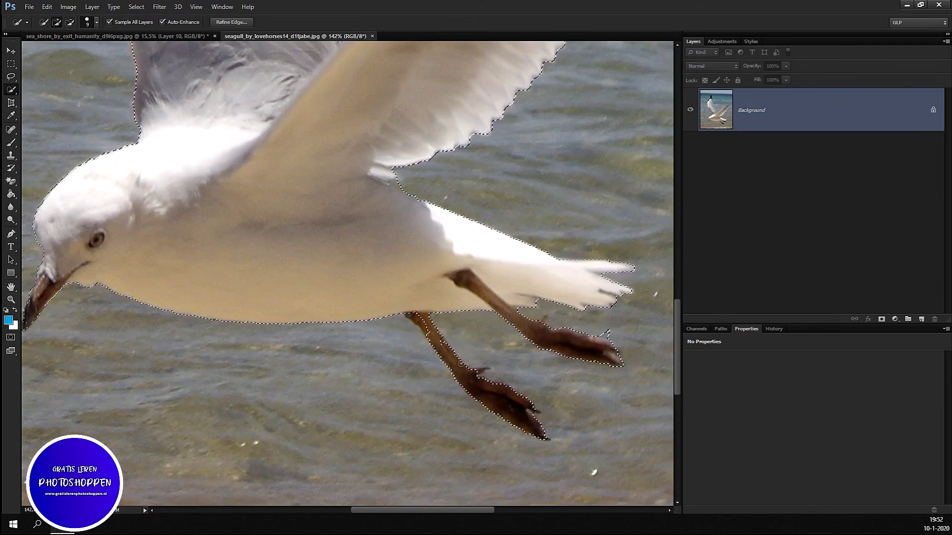
left_click(410, 306)
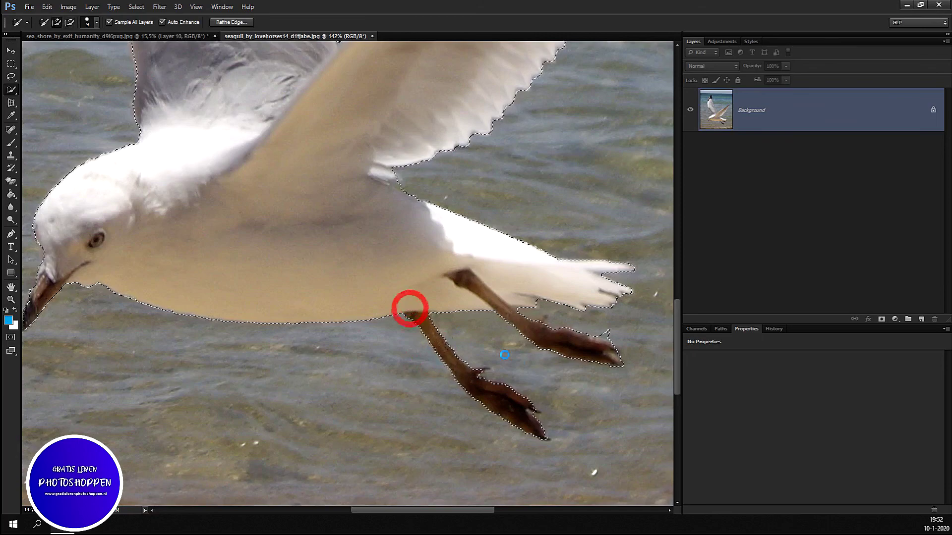
left_click(537, 413)
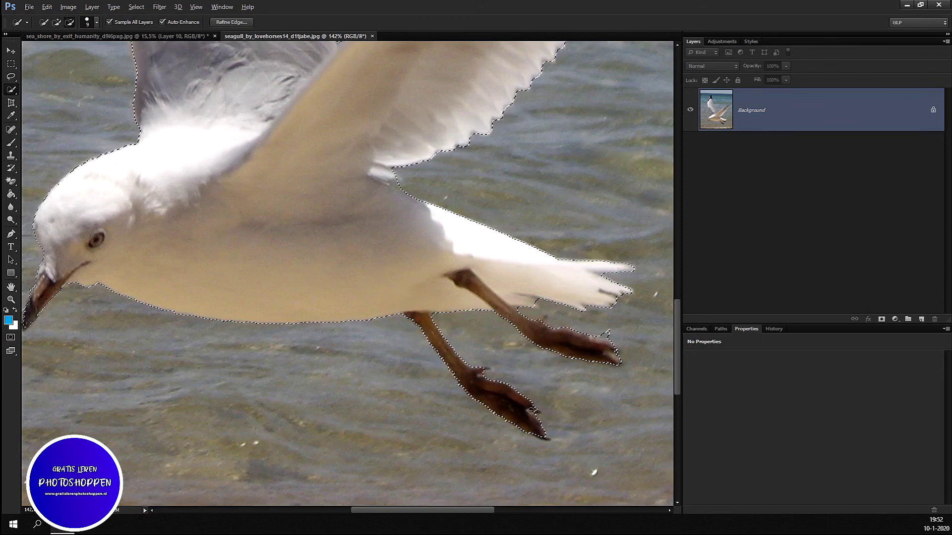
left_click(525, 425, "alt")
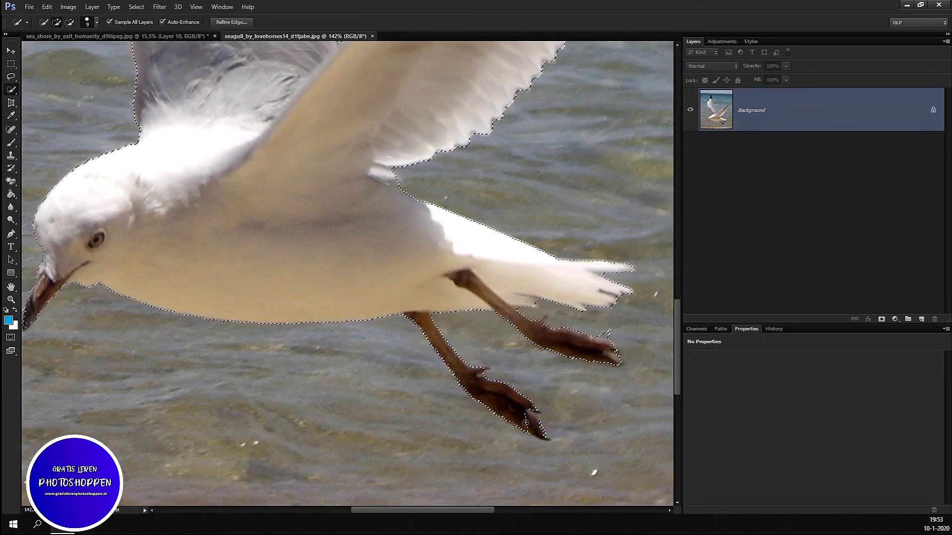
left_click(528, 418)
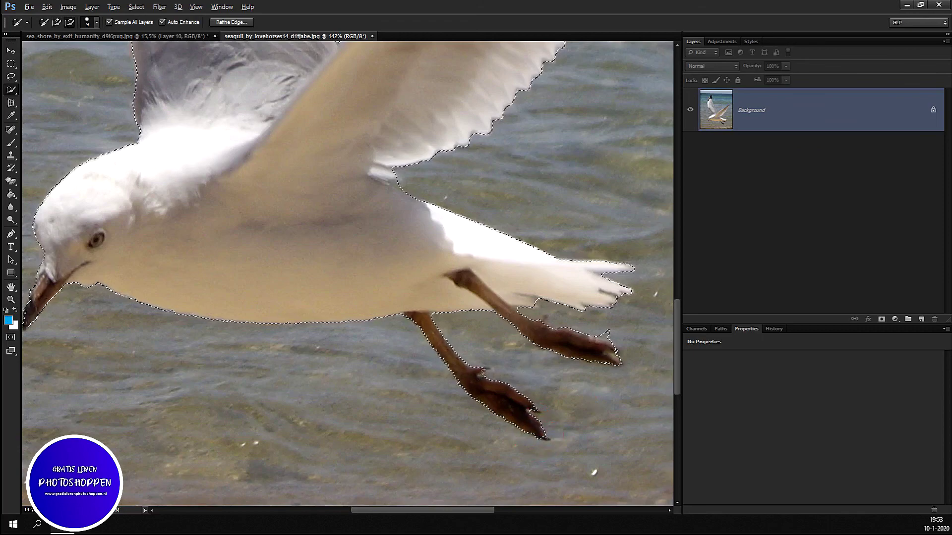
left_click(478, 383, "alt")
- Remove the spike from the upper foot's selection
scroll(591, 393, "down", 2)
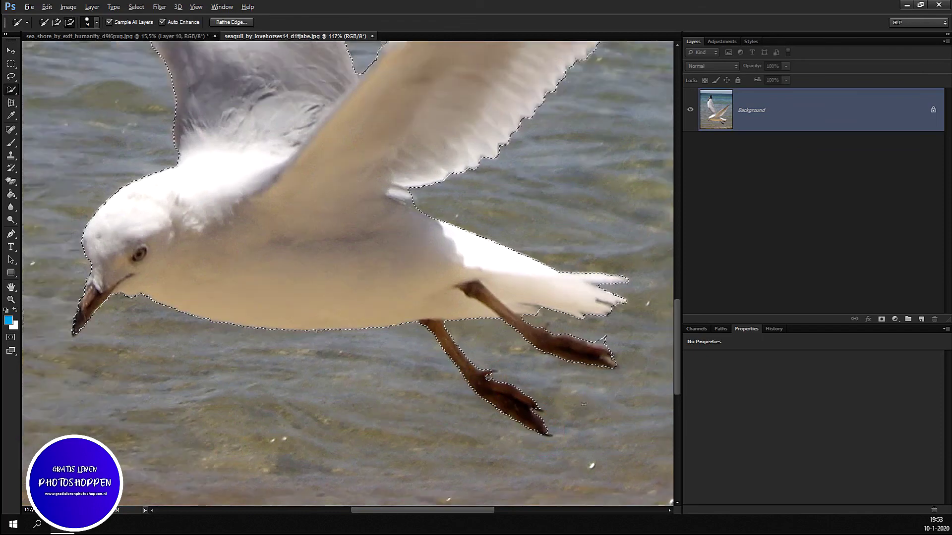
scroll(591, 393, "down", 3)
scroll(600, 377, "up", 4)
scroll(606, 363, "up", 1)
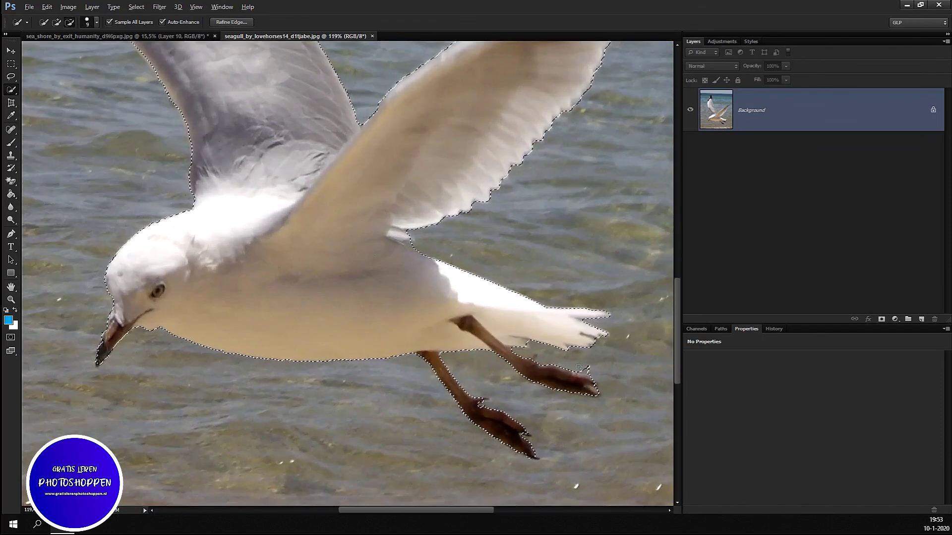
left_click(603, 374, "alt")
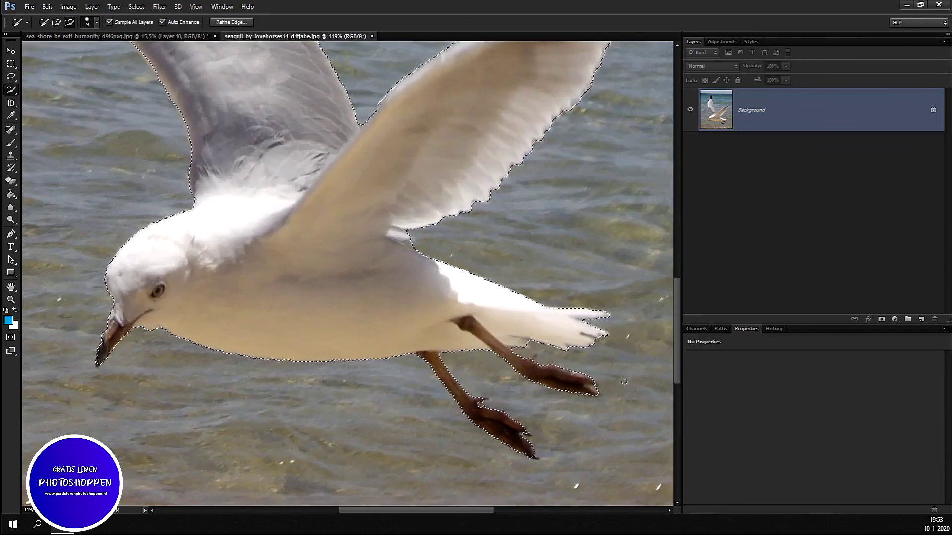
scroll(625, 387, "down", 2)
scroll(604, 387, "down", 2)
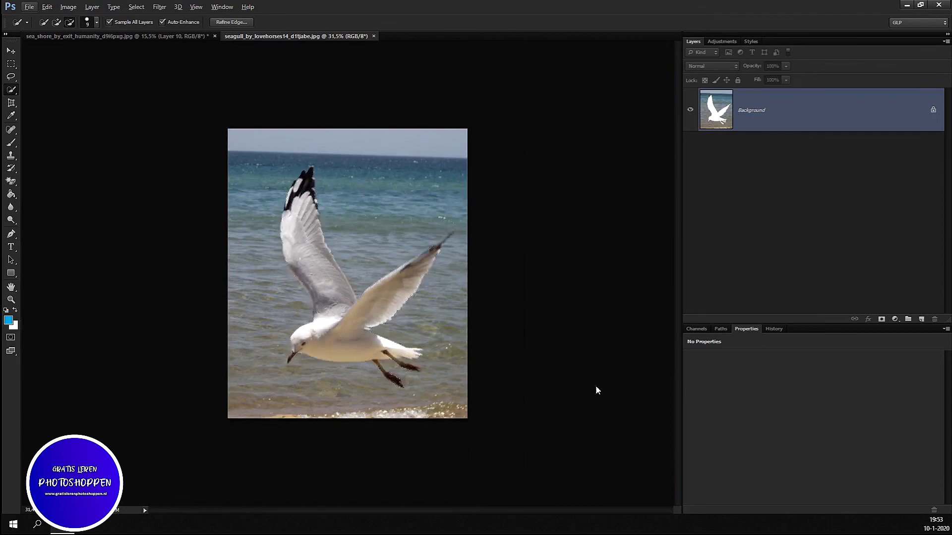
- Close the seagull photo without saving and paste the gull into the composite as a new layer
key("BackSpace")
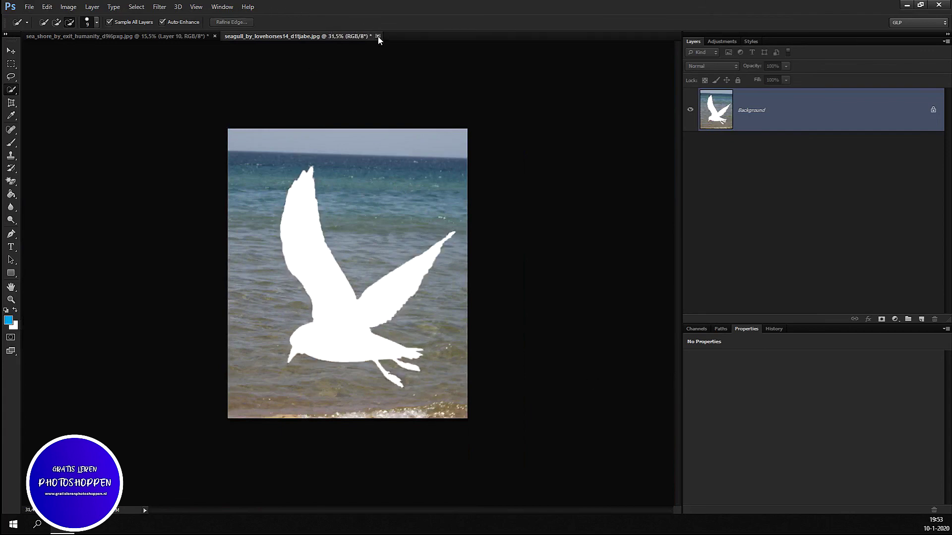
left_click(378, 37)
left_click(479, 198)
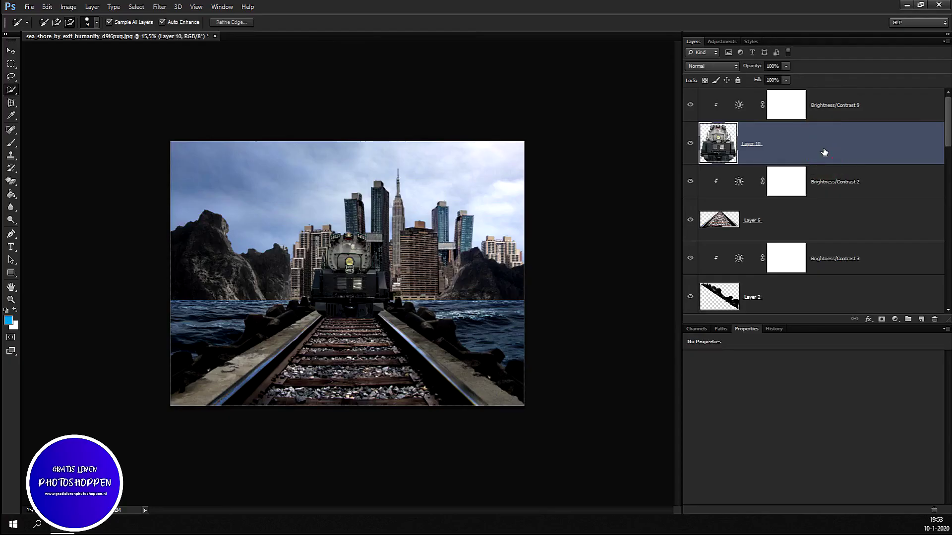
key("ctrl+v")
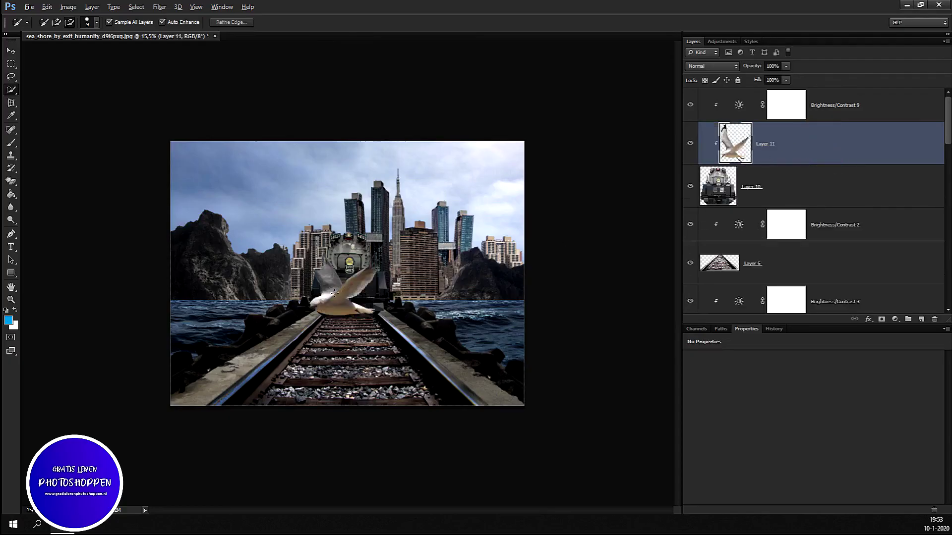
- Release the seagull layer's clipping mask and move it above Brightness/Contrast 9
scroll(337, 290, "up", 4)
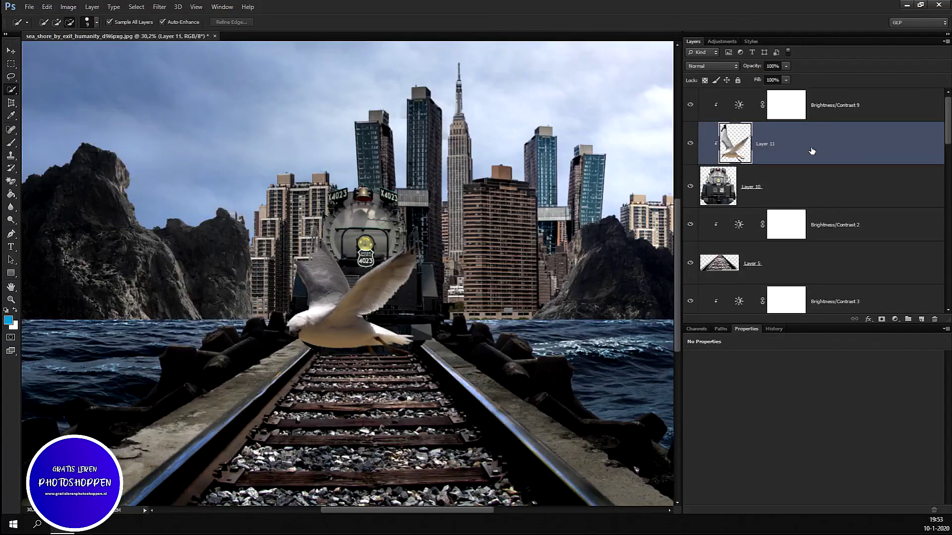
right_click(811, 148)
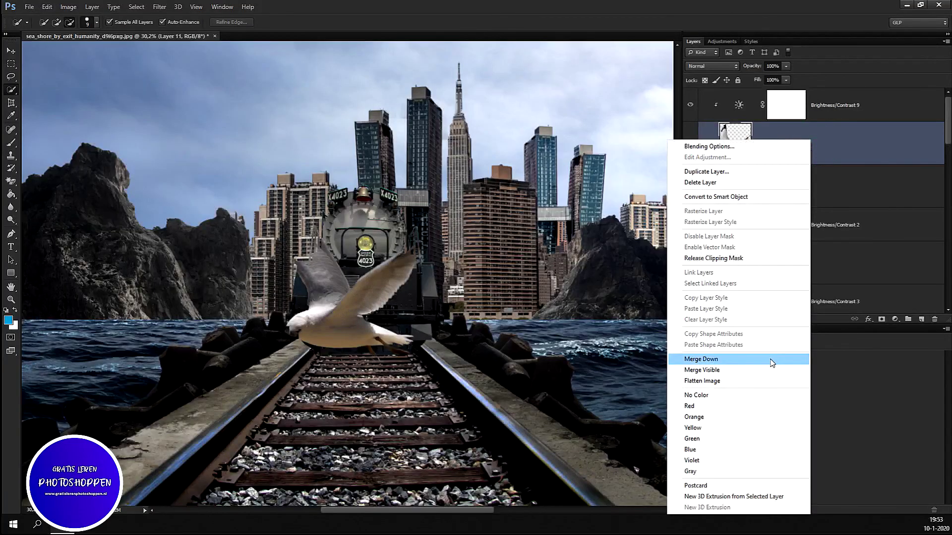
left_click(761, 258)
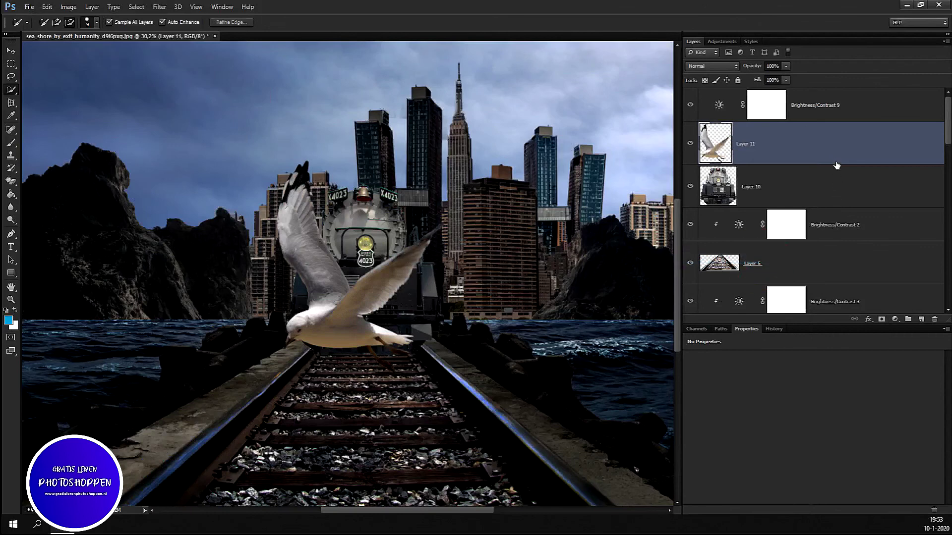
mouse_move(836, 157)
left_mouse_down()
mouse_move(830, 96)
mouse_move(831, 110)
left_mouse_up()
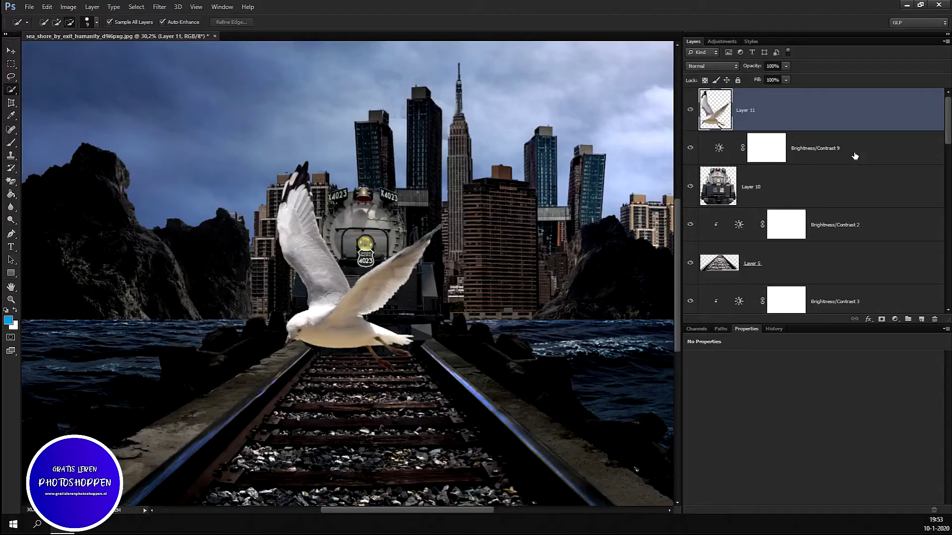
- Clip Brightness/Contrast 9 back to the train layer and select the seagull layer (Layer 11)
left_click(854, 155)
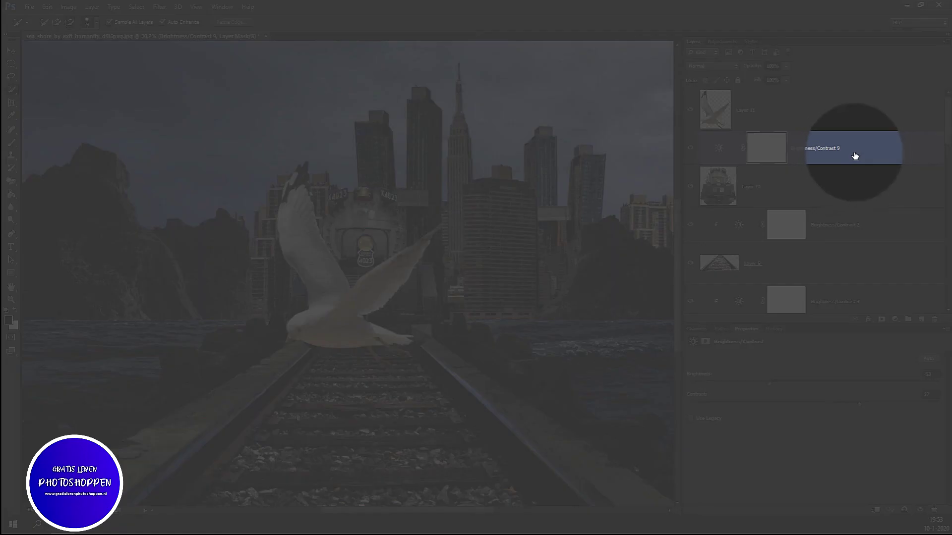
right_click(855, 153)
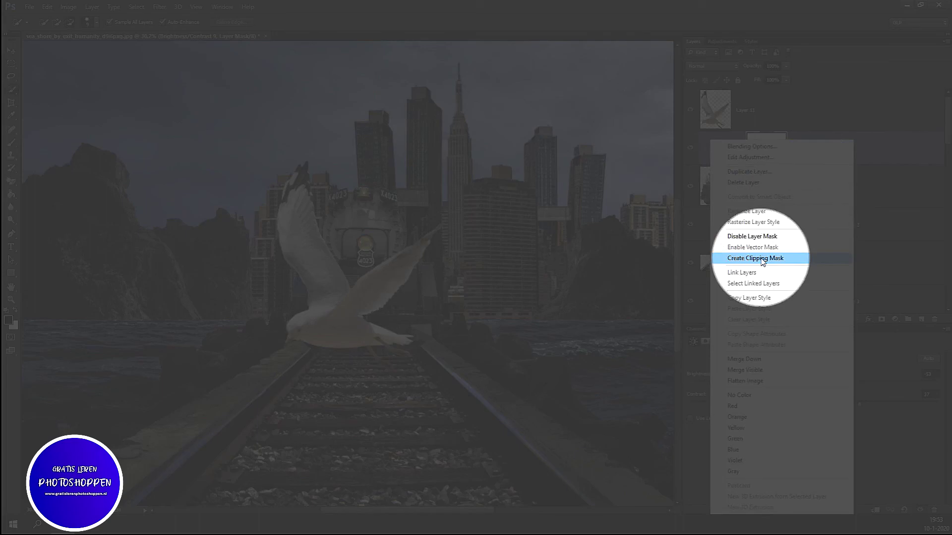
left_click(762, 260)
key("ctrl+minus")
left_click(768, 116)
left_click(10, 51)
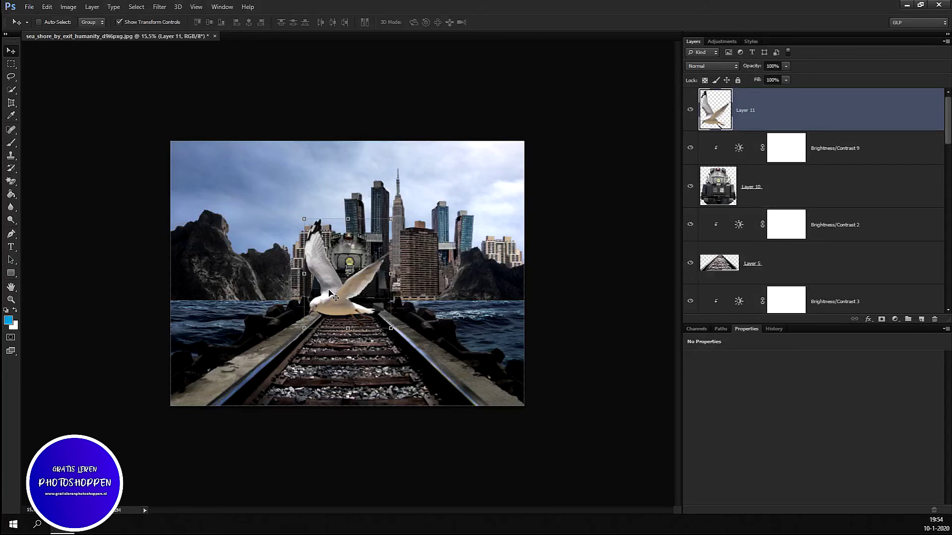
- Move the seagull down and left, beside the train over the tracks
mouse_move(328, 290)
left_mouse_down()
mouse_move(315, 308)
mouse_move(298, 303)
left_mouse_up()
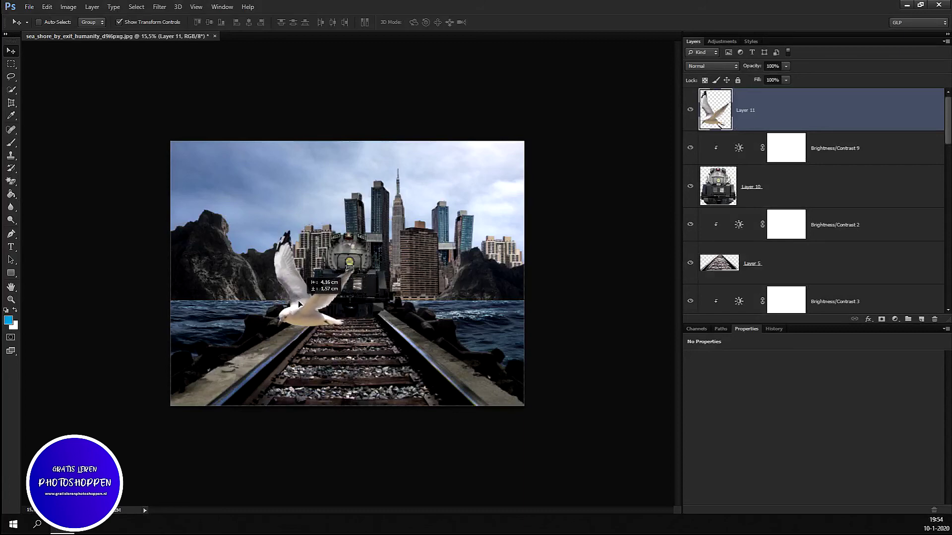
left_click_drag(298, 303, 307, 310)
scroll(299, 344, "up", 1)
scroll(299, 343, "up", 1)
- Scale the seagull to about 70%, nudge it up-left, and apply
key("ctrl+t")
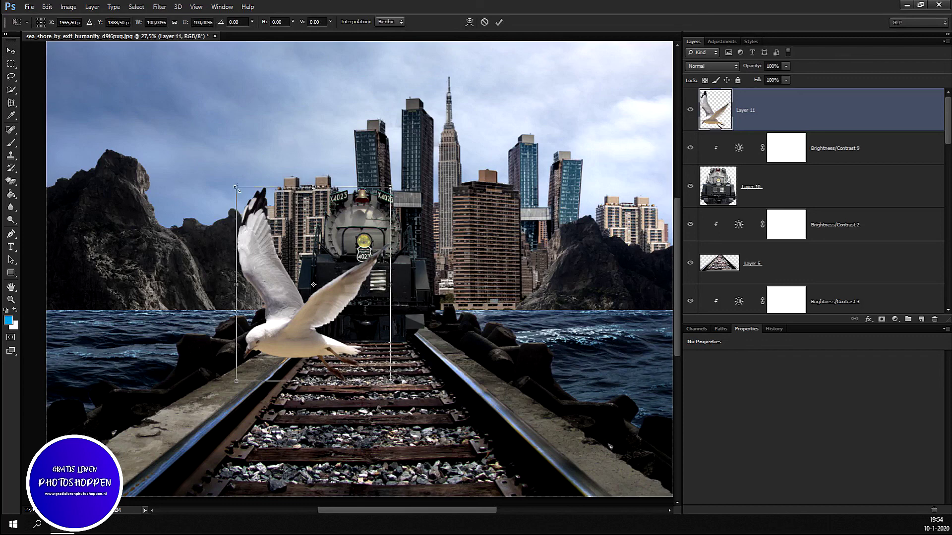
left_click_drag(236, 187, 282, 248)
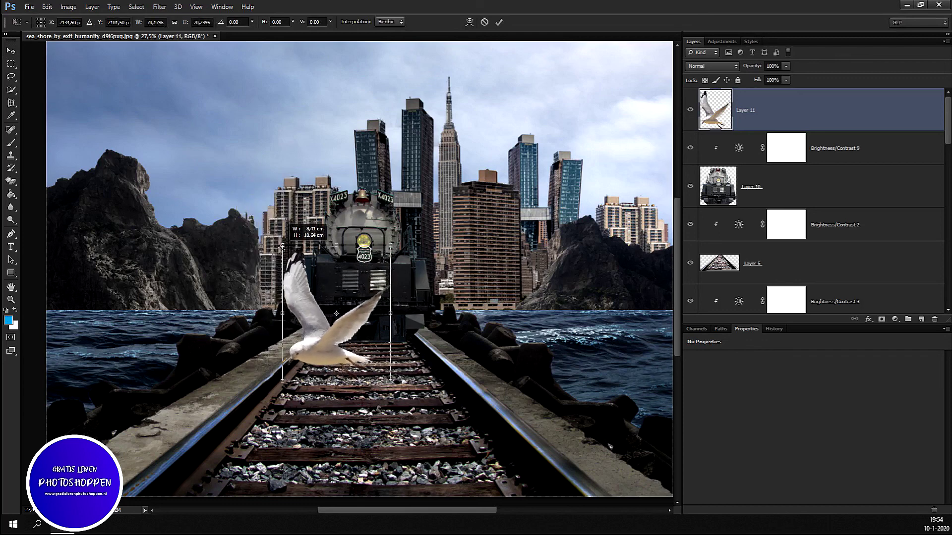
left_click_drag(328, 326, 308, 322)
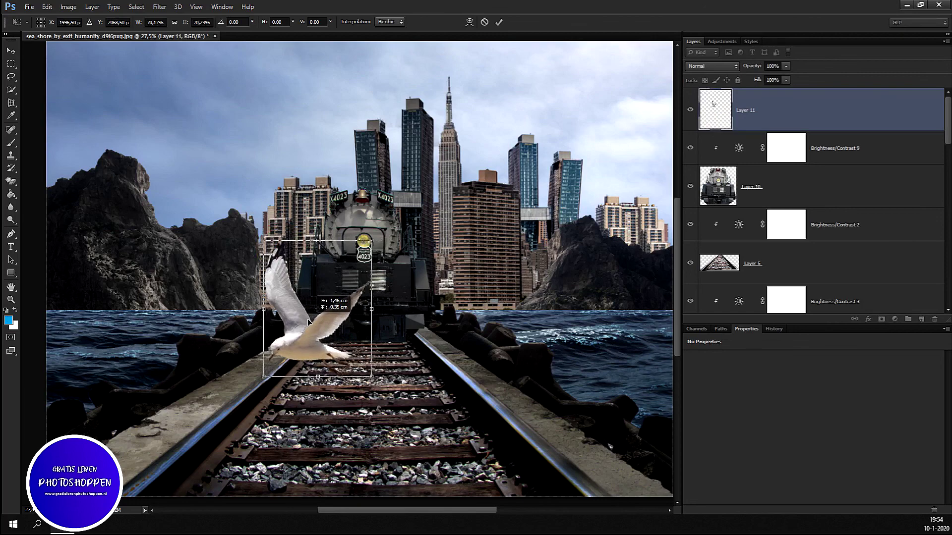
key("Return")
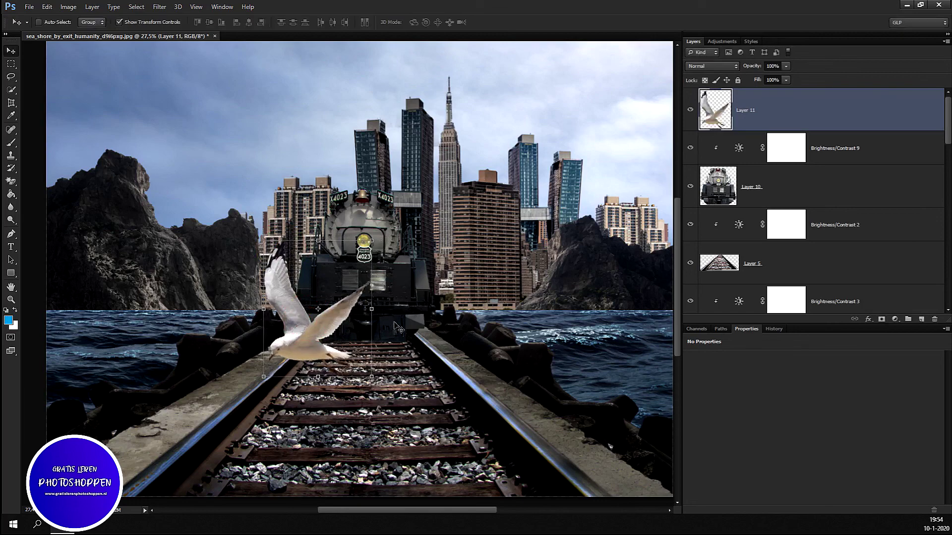
scroll(394, 324, "down", 3)
scroll(394, 325, "down", 1)
scroll(404, 312, "up", 1)
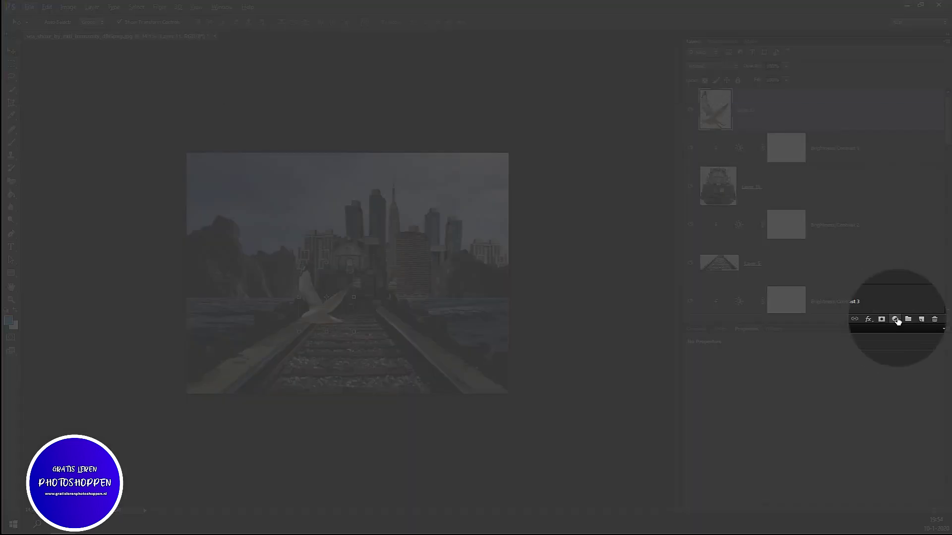
- Add a Brightness/Contrast adjustment clipped to the seagull: brightness -35, contrast 22
left_click(896, 320)
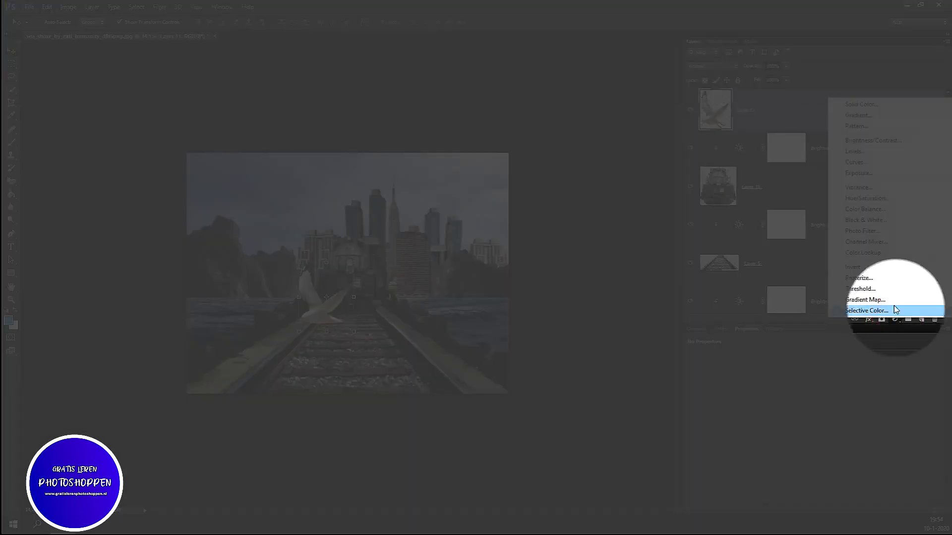
left_click(878, 143)
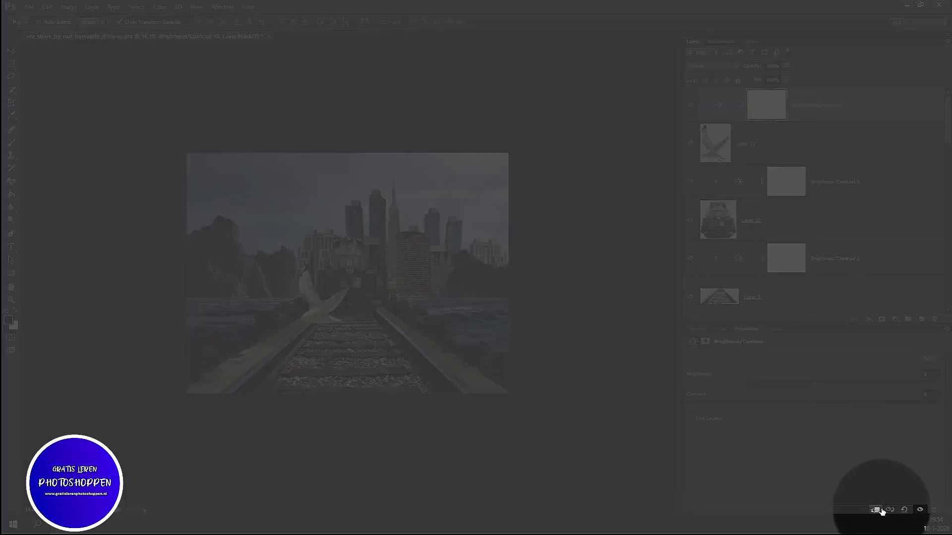
left_click(874, 509)
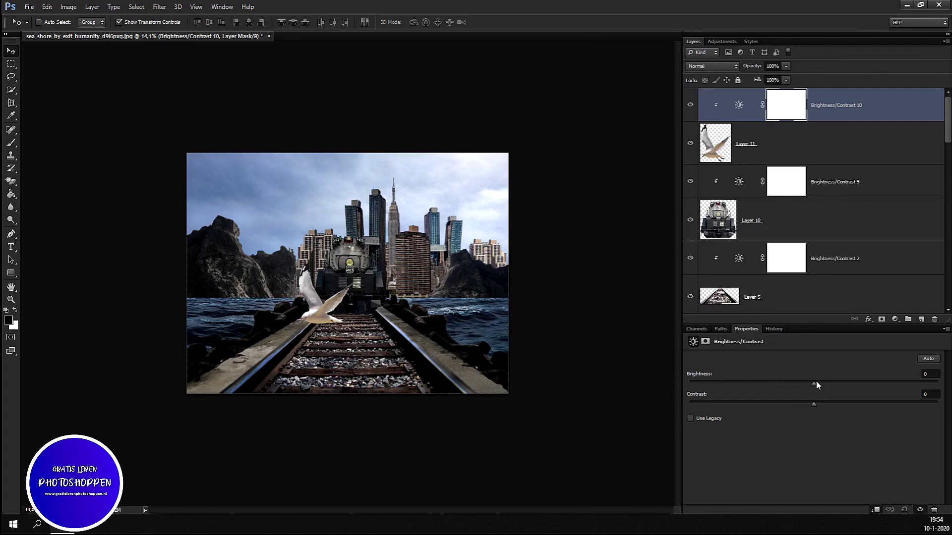
mouse_move(816, 385)
left_mouse_down()
mouse_move(785, 399)
mouse_move(857, 404)
left_mouse_up()
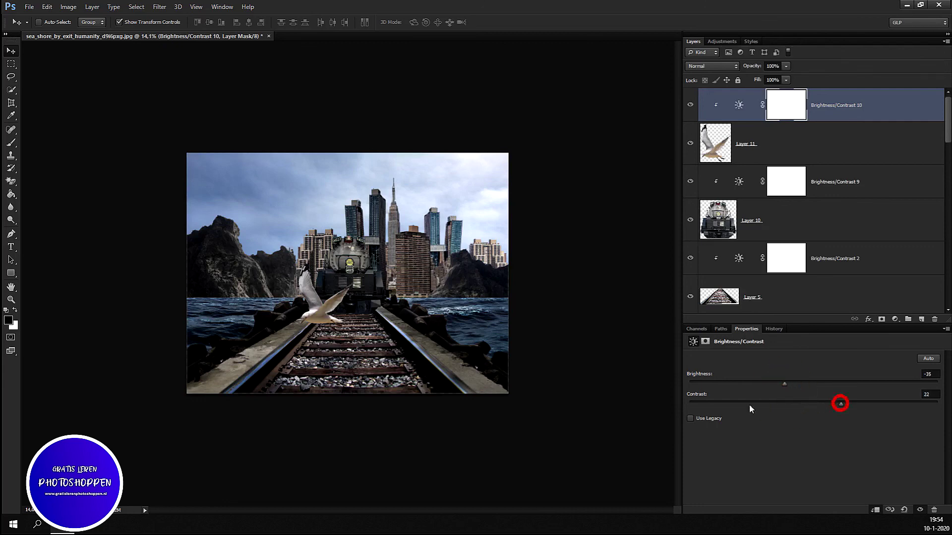